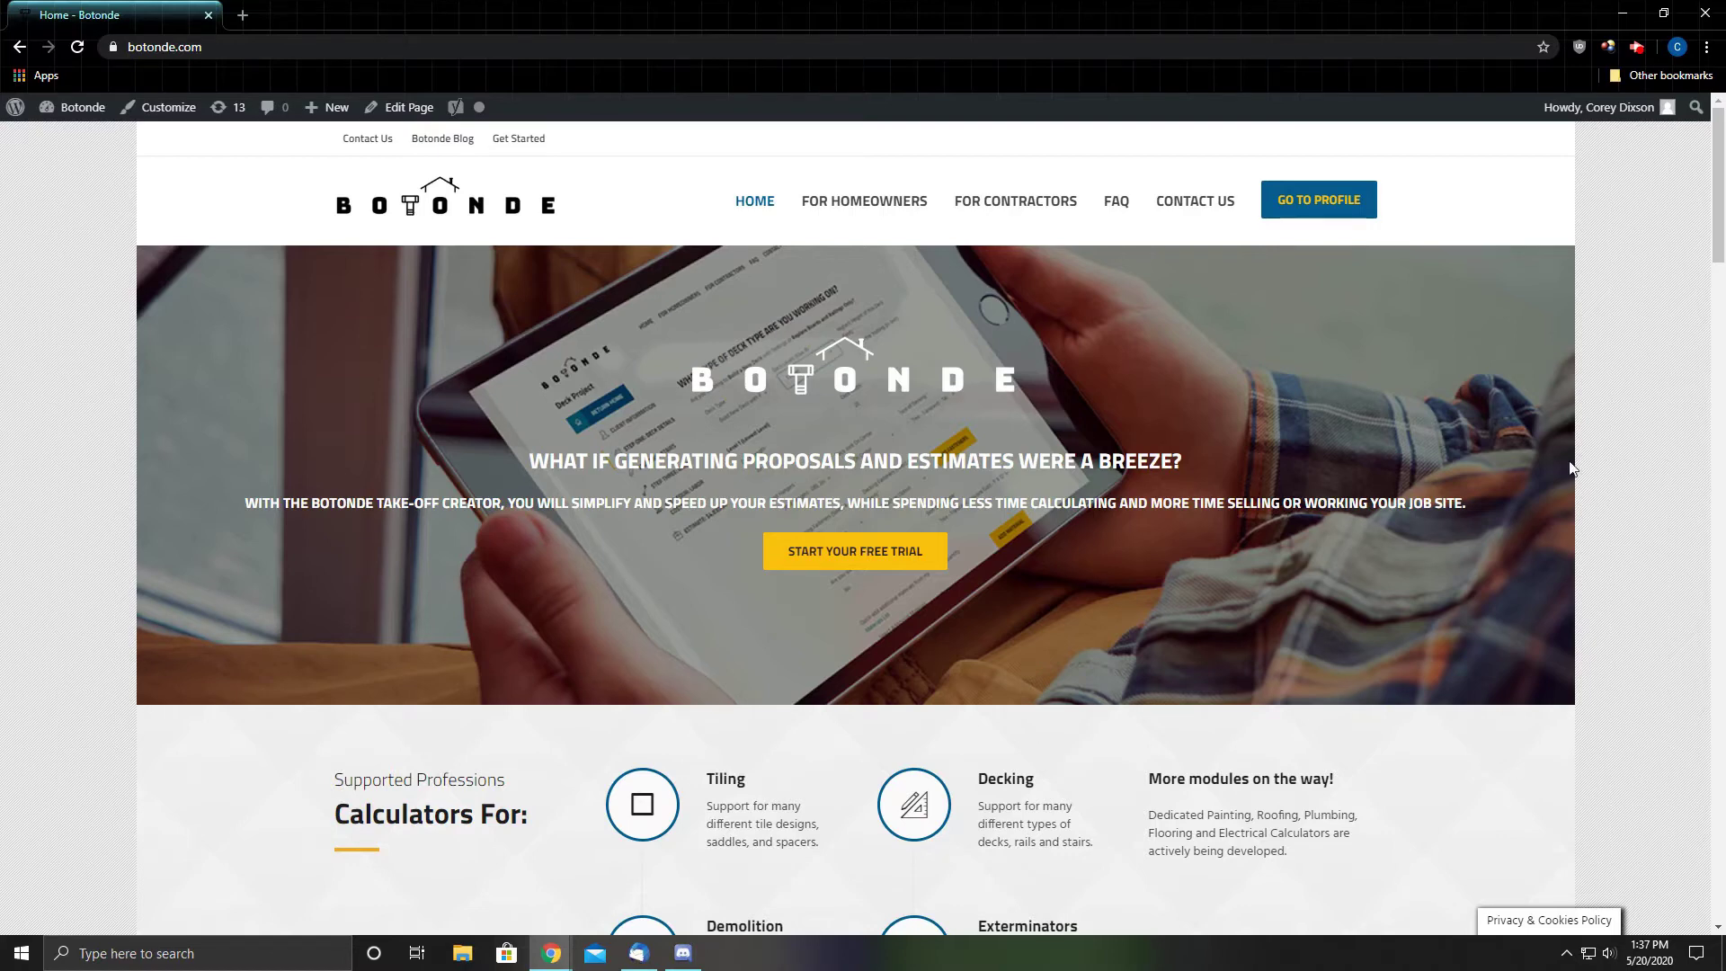
Open the homeowners' Find A Professional directory and search for businesses in the Decks & Railings profession.
{"action": "mouse_move", "coordinate": [814, 169]}
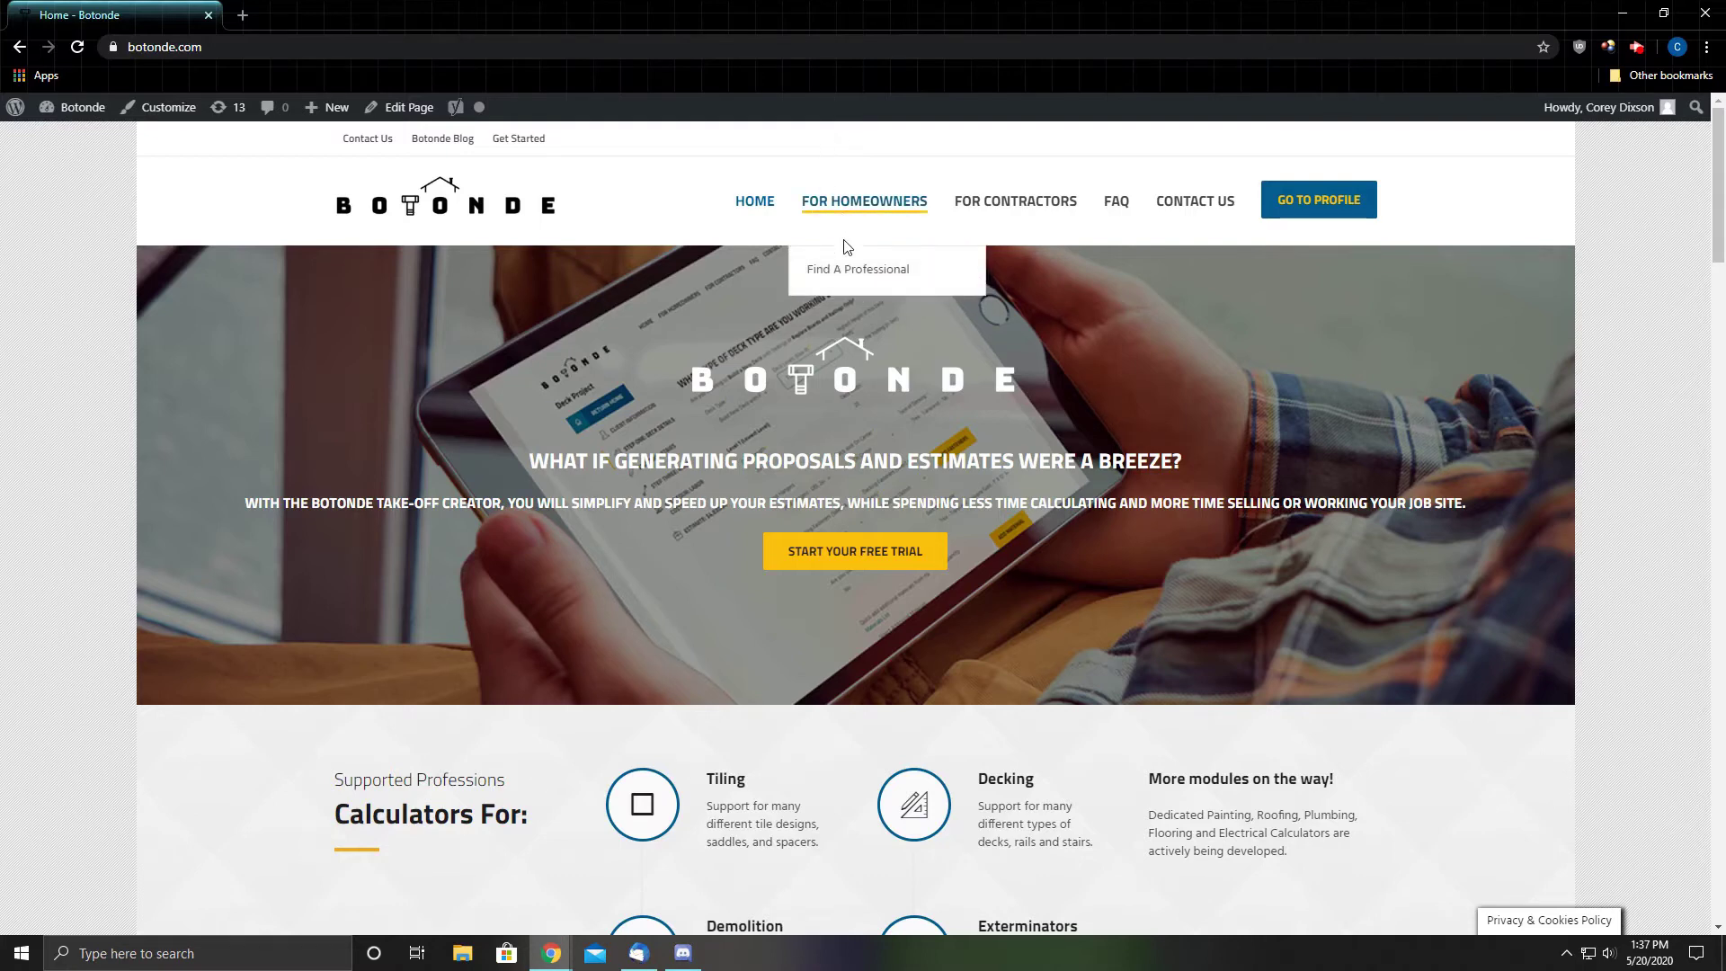
{"action": "left_click", "coordinate": [847, 271]}
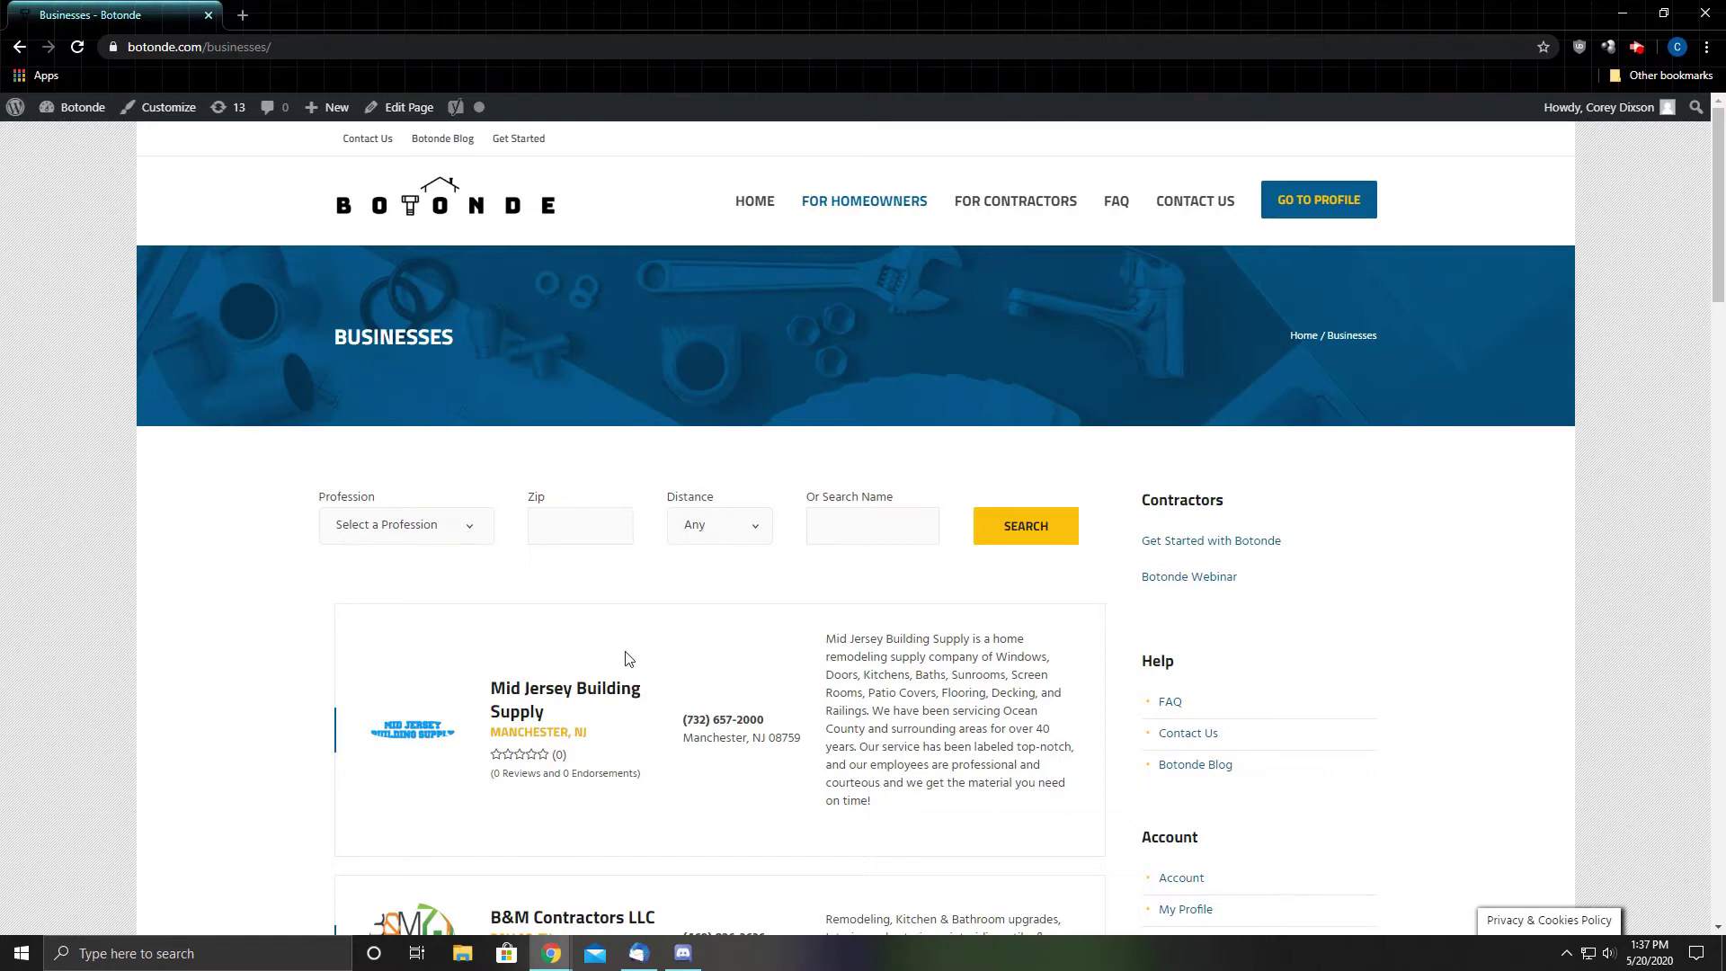
{"action": "scroll", "coordinate": [693, 670], "scroll_direction": "down", "scroll_amount": 5}
{"action": "scroll", "coordinate": [655, 662], "scroll_direction": "up", "scroll_amount": 5}
{"action": "left_click", "coordinate": [474, 527]}
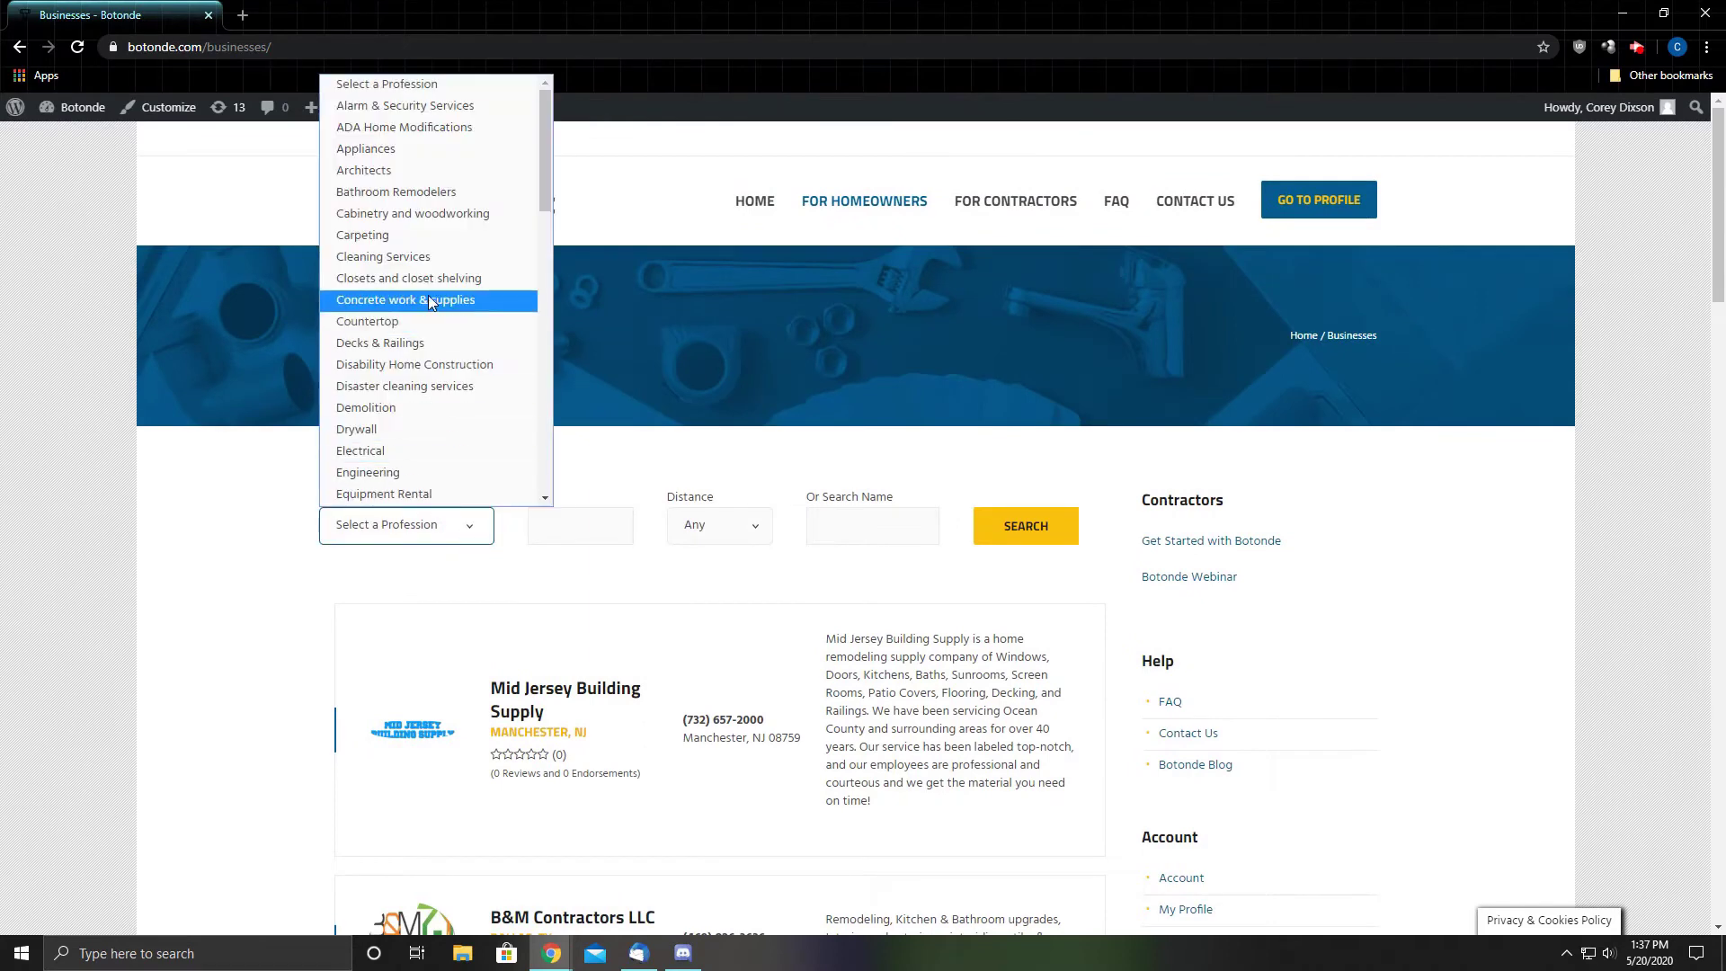
{"action": "left_click", "coordinate": [428, 343]}
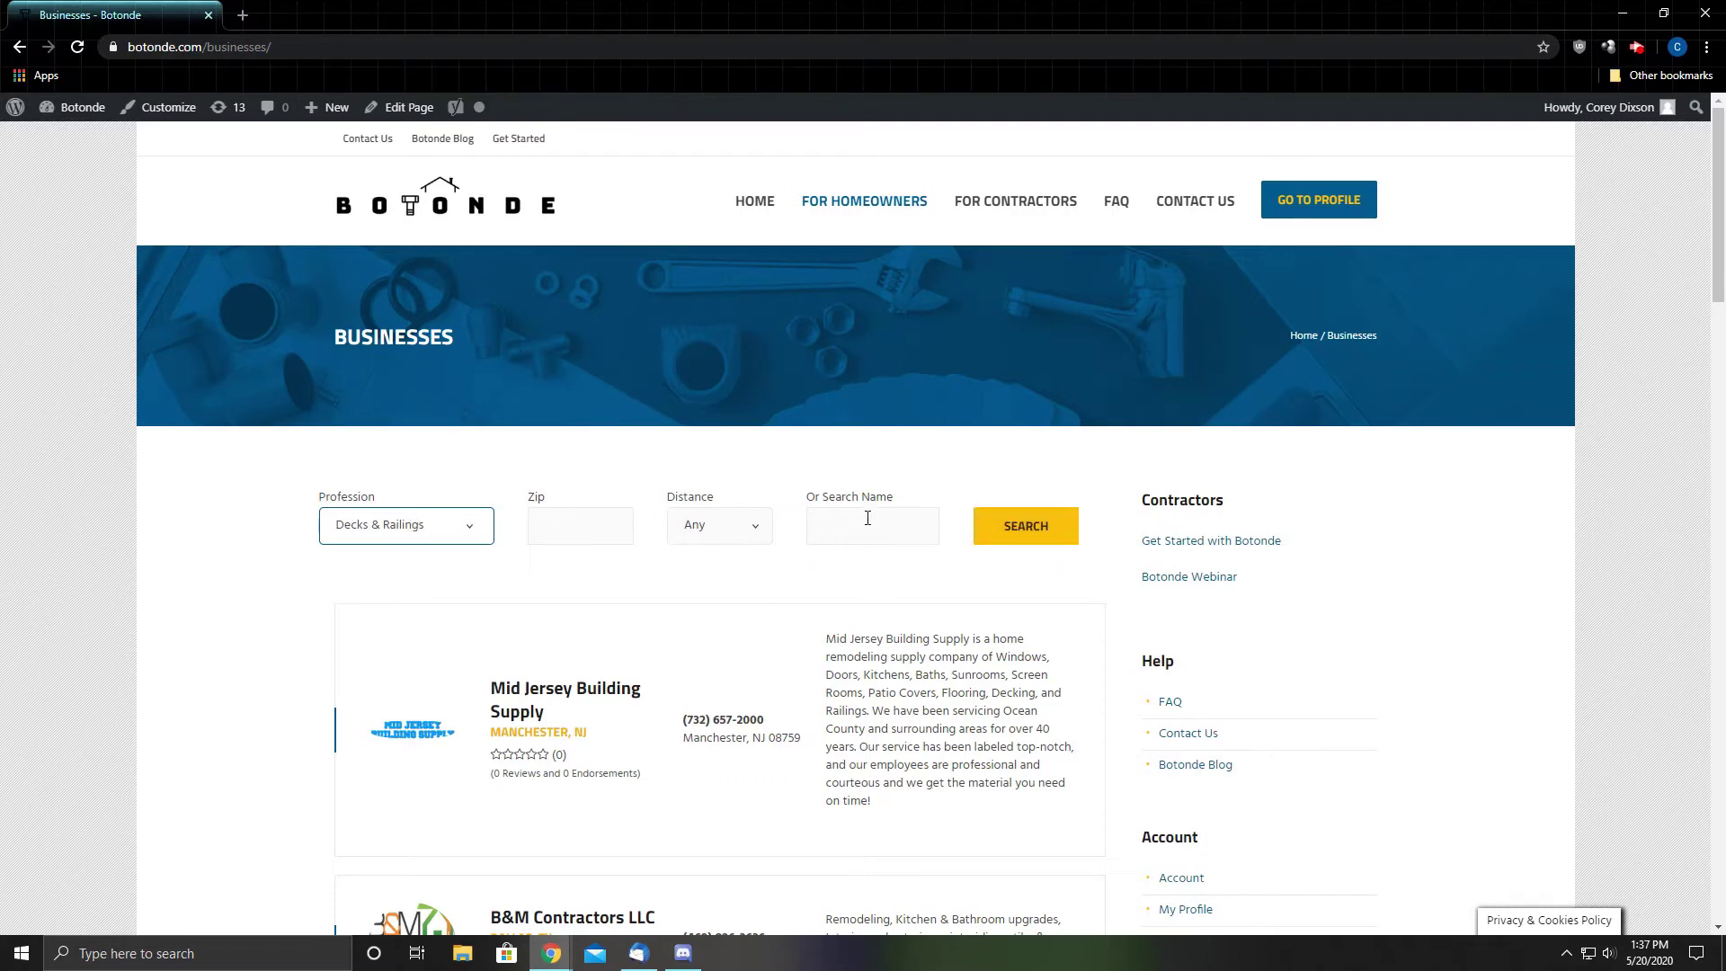
{"action": "left_click", "coordinate": [1023, 537]}
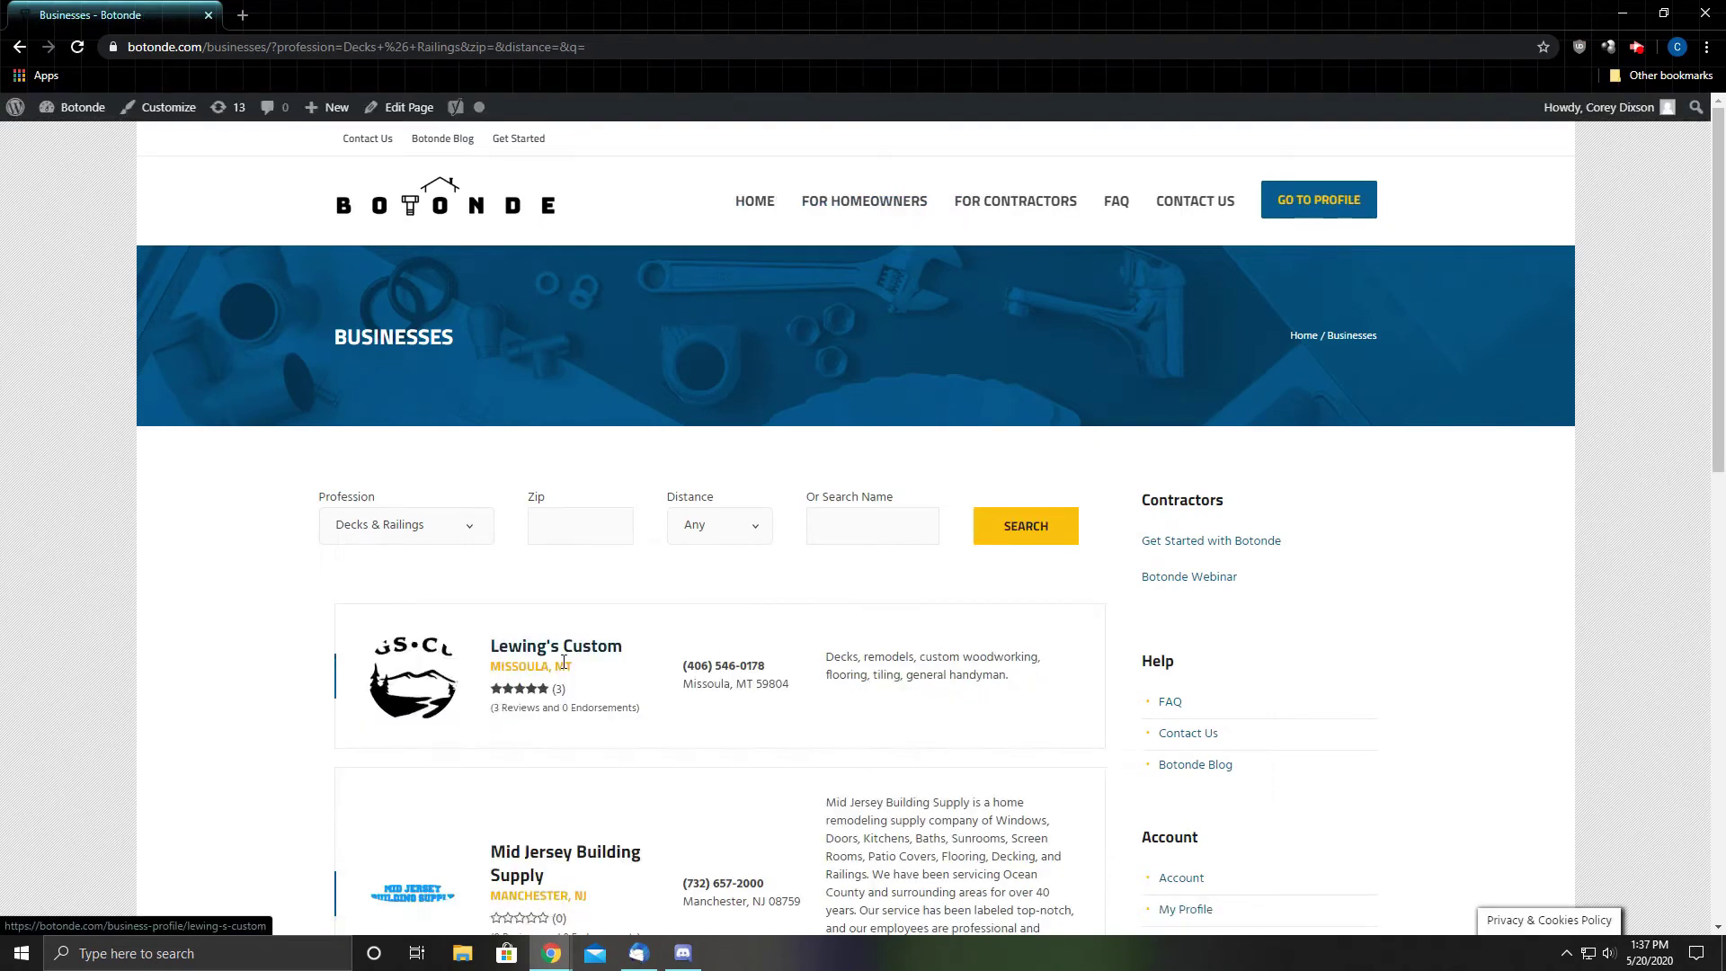
Open the Lewing's Custom business profile and examine its photos, provider details and customer reviews.
{"action": "left_click", "coordinate": [525, 650]}
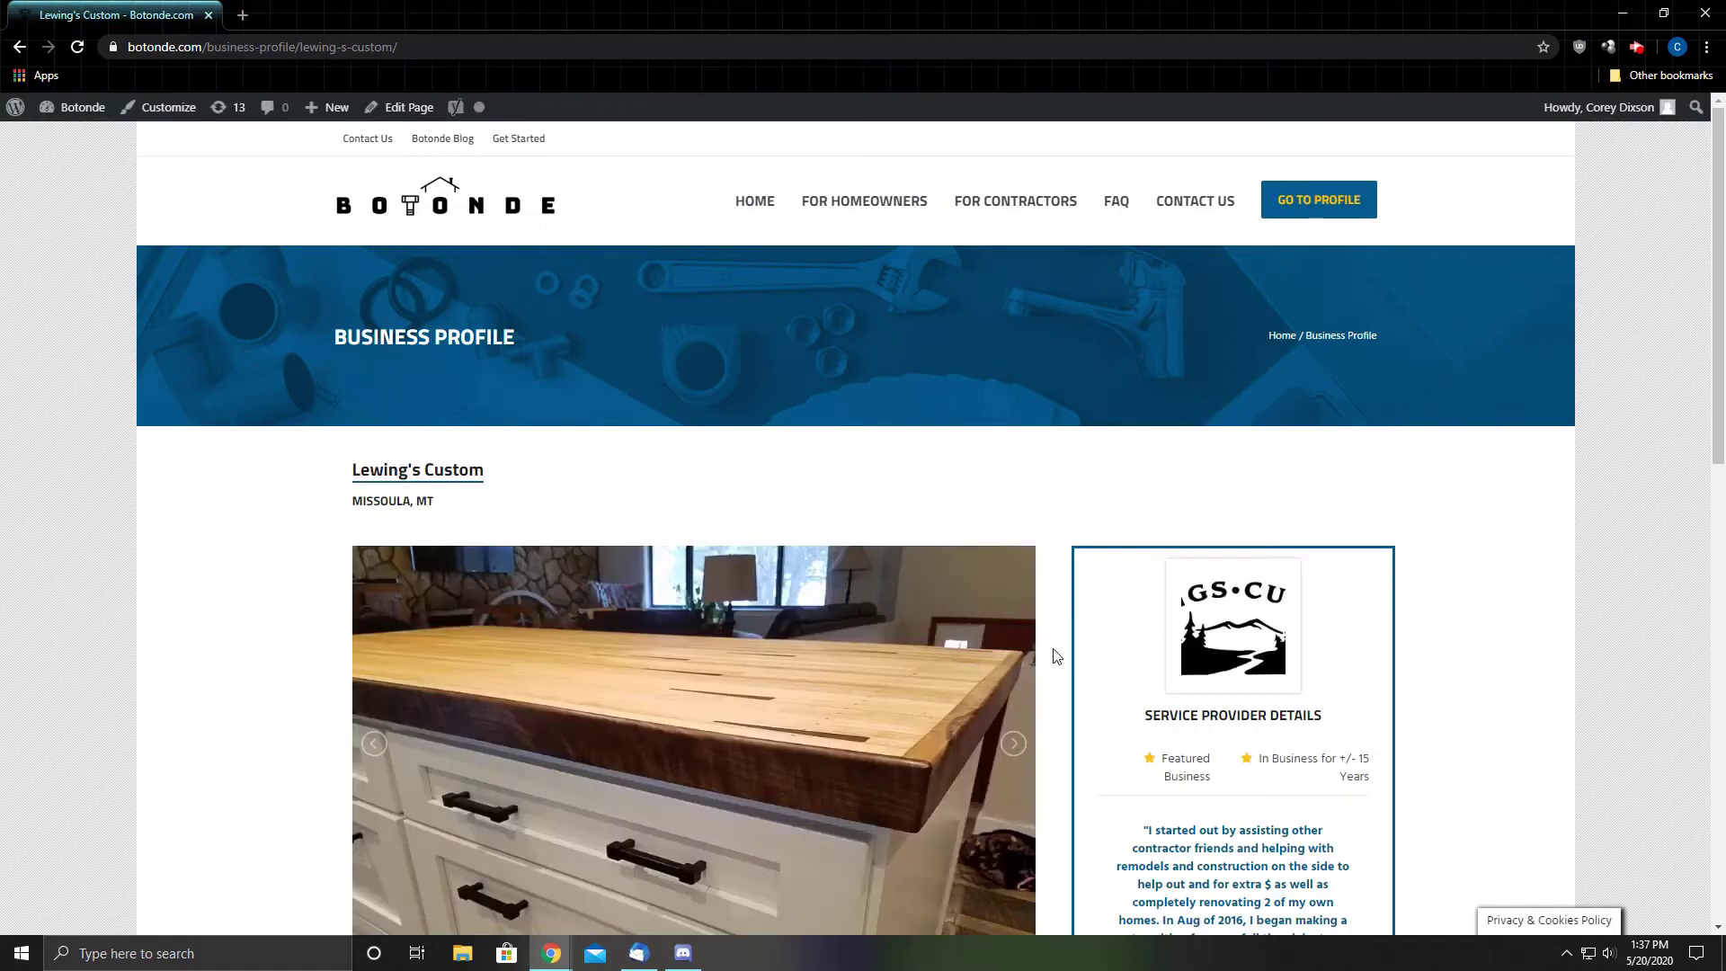
{"action": "scroll", "coordinate": [1056, 655], "scroll_direction": "down", "scroll_amount": 2}
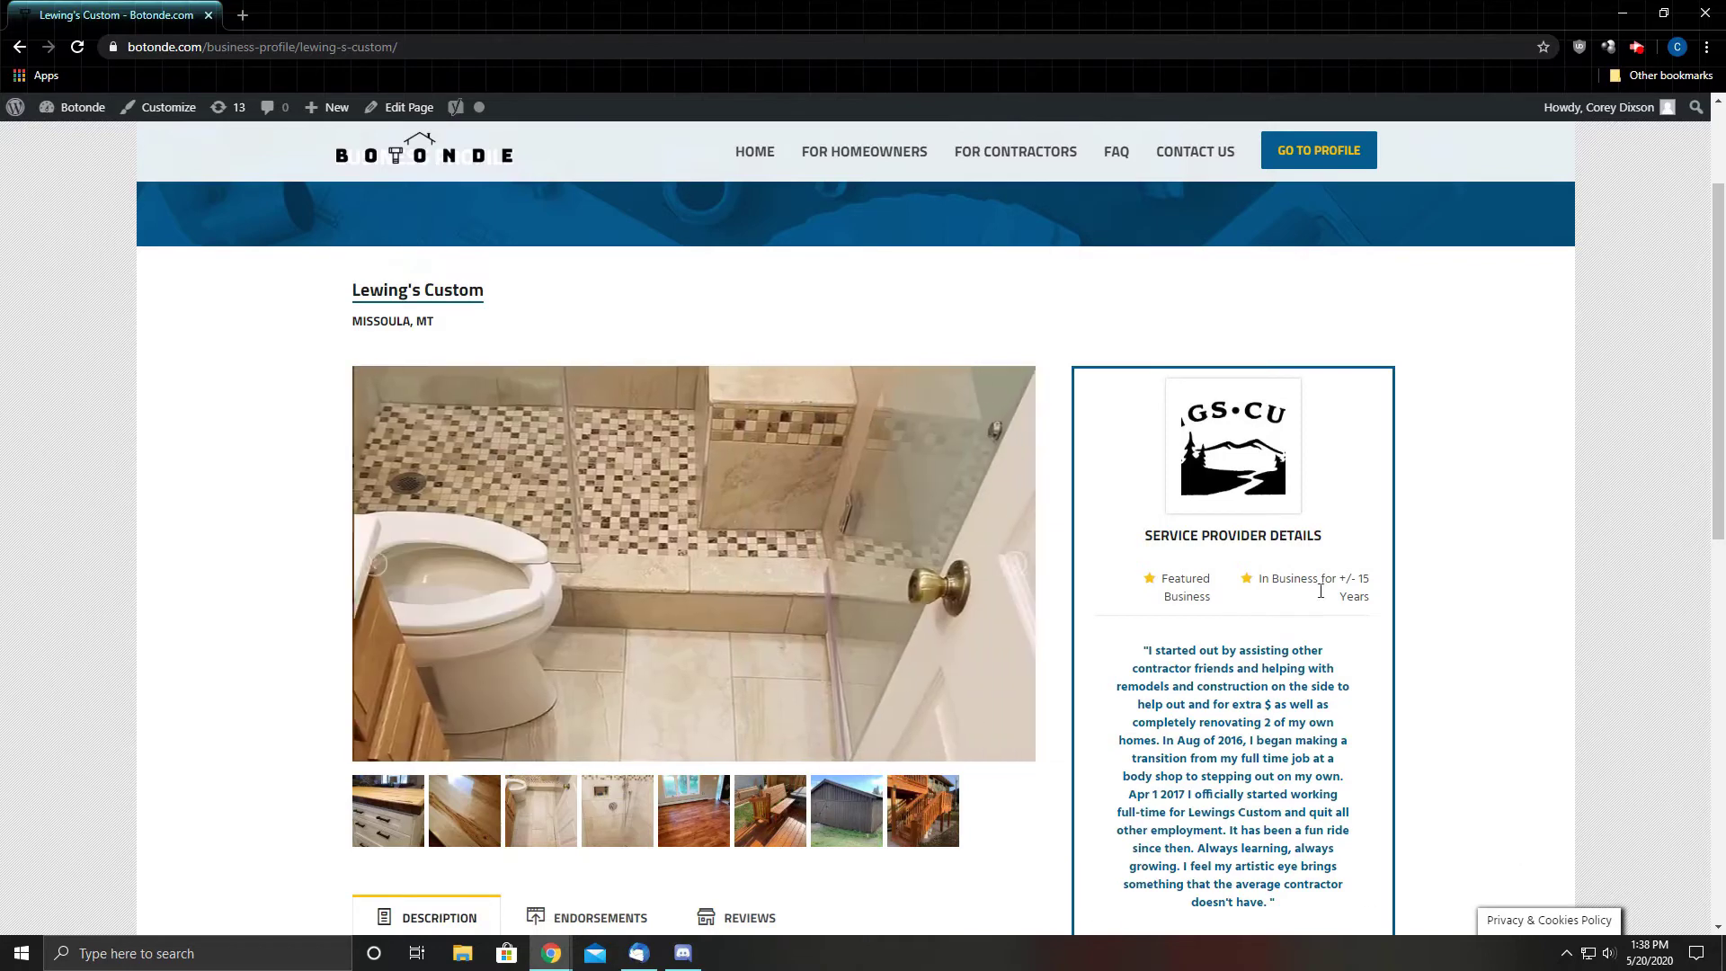
{"action": "scroll", "coordinate": [1084, 719], "scroll_direction": "down", "scroll_amount": 2}
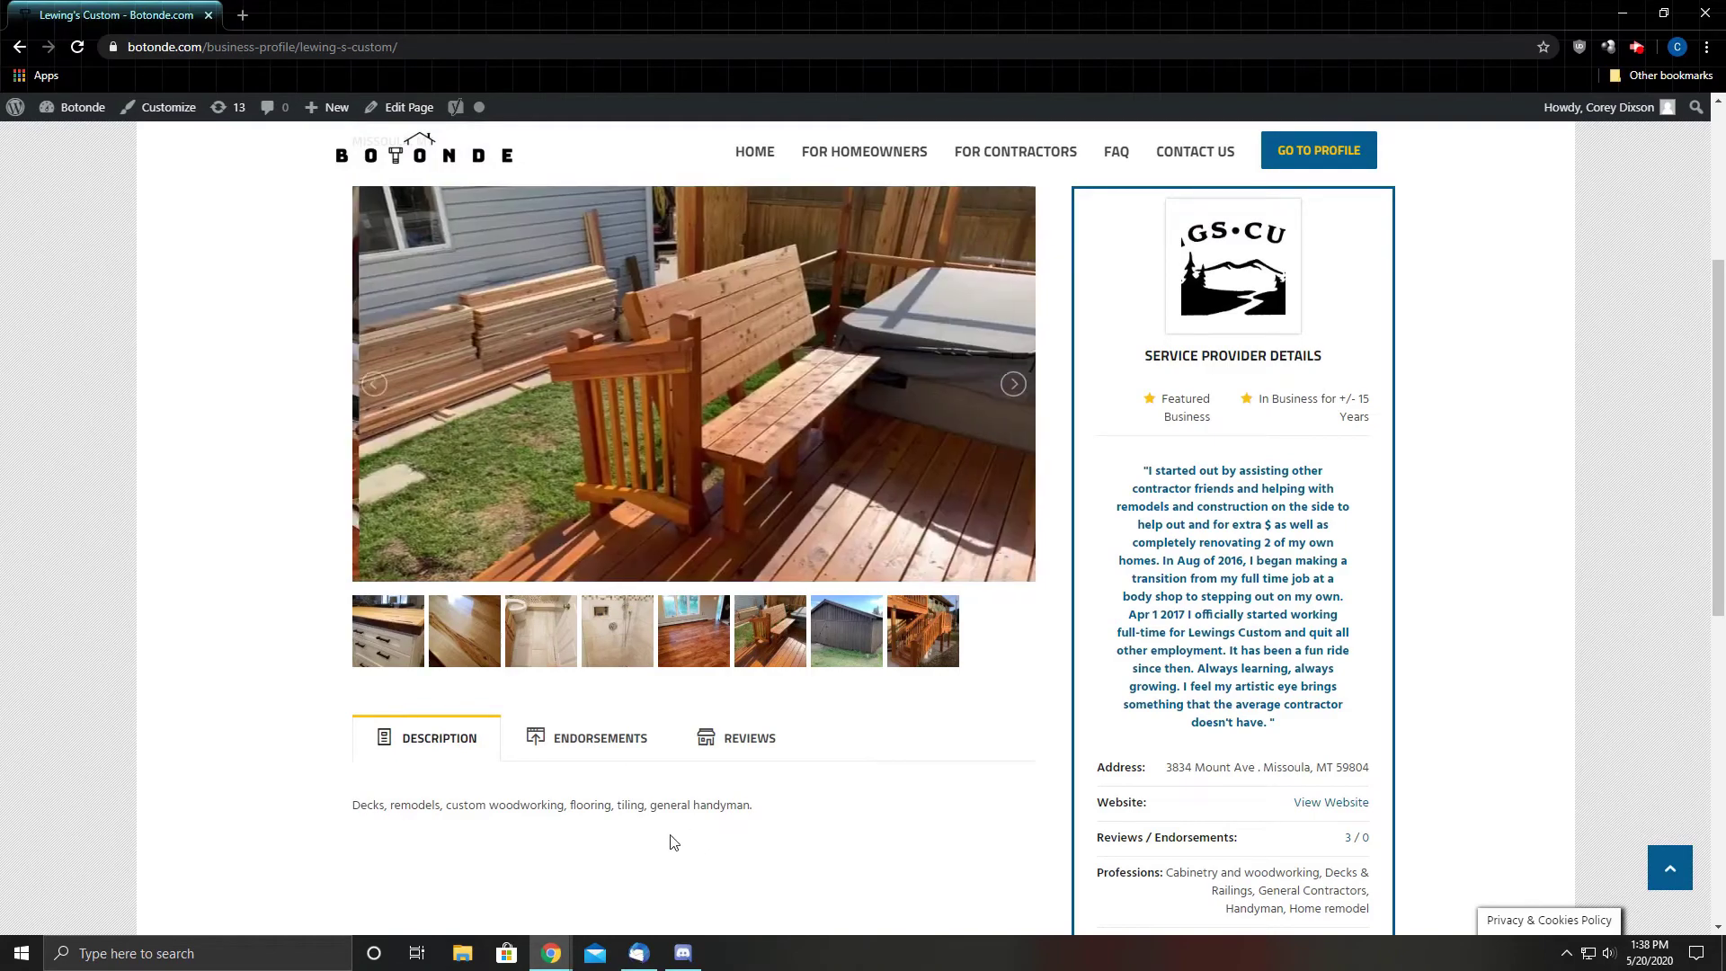
{"action": "left_click", "coordinate": [729, 742]}
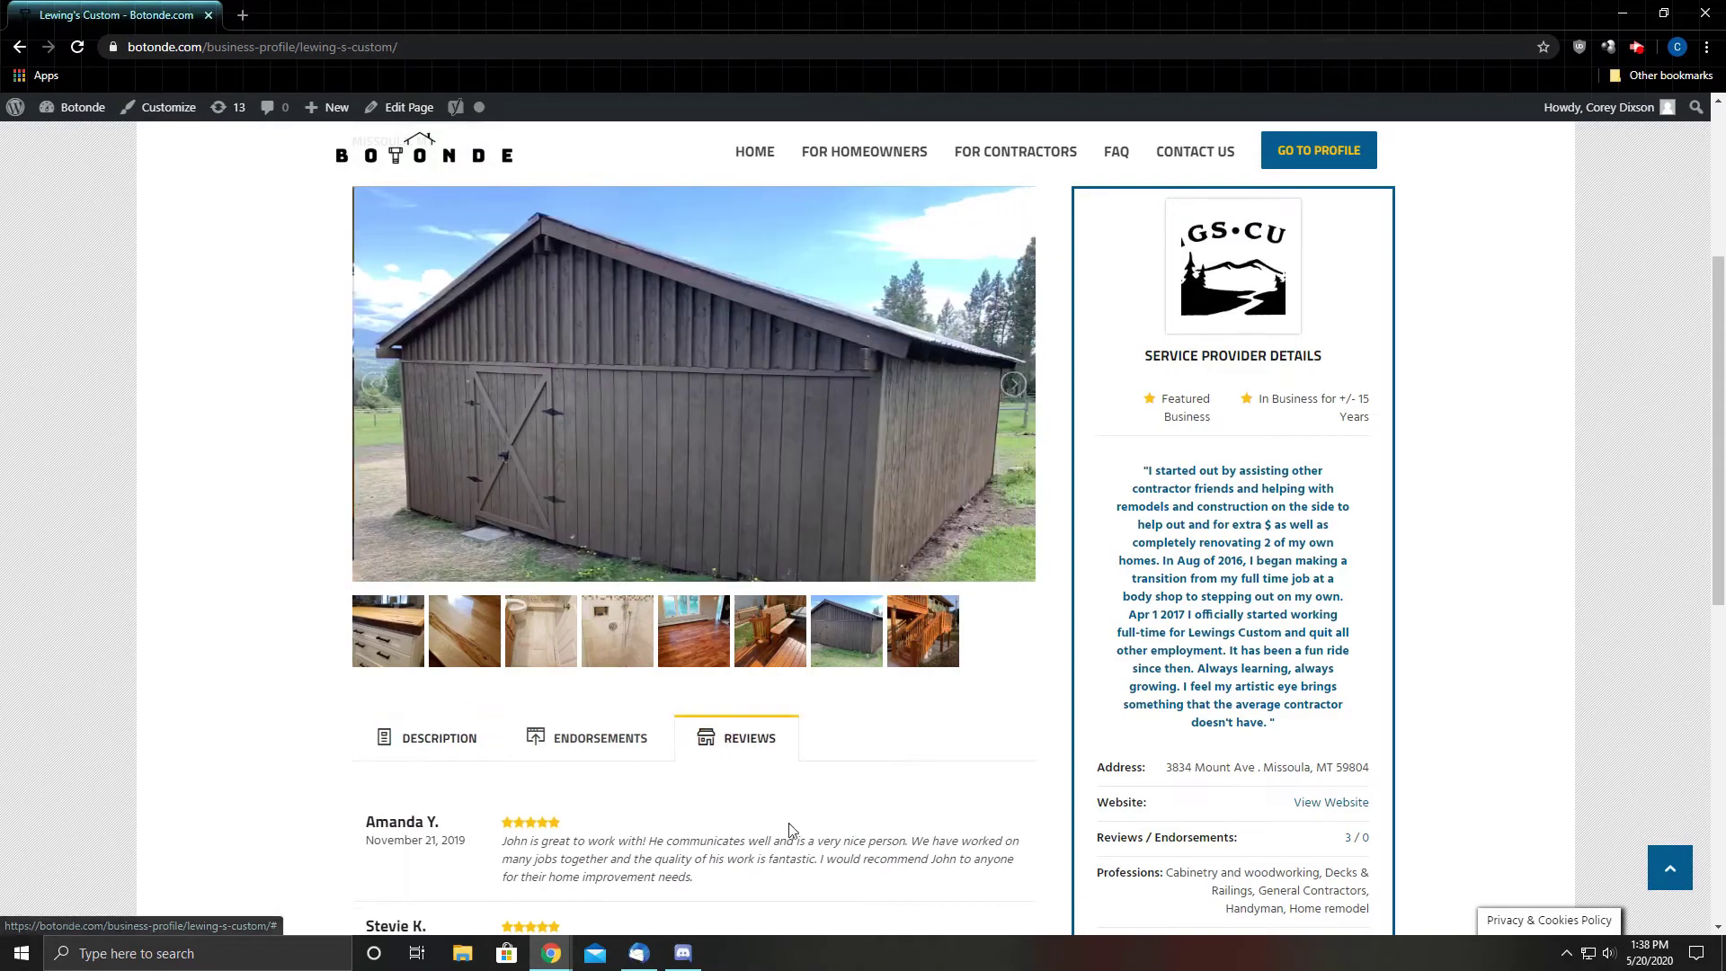
{"action": "scroll", "coordinate": [882, 740], "scroll_direction": "down", "scroll_amount": 3}
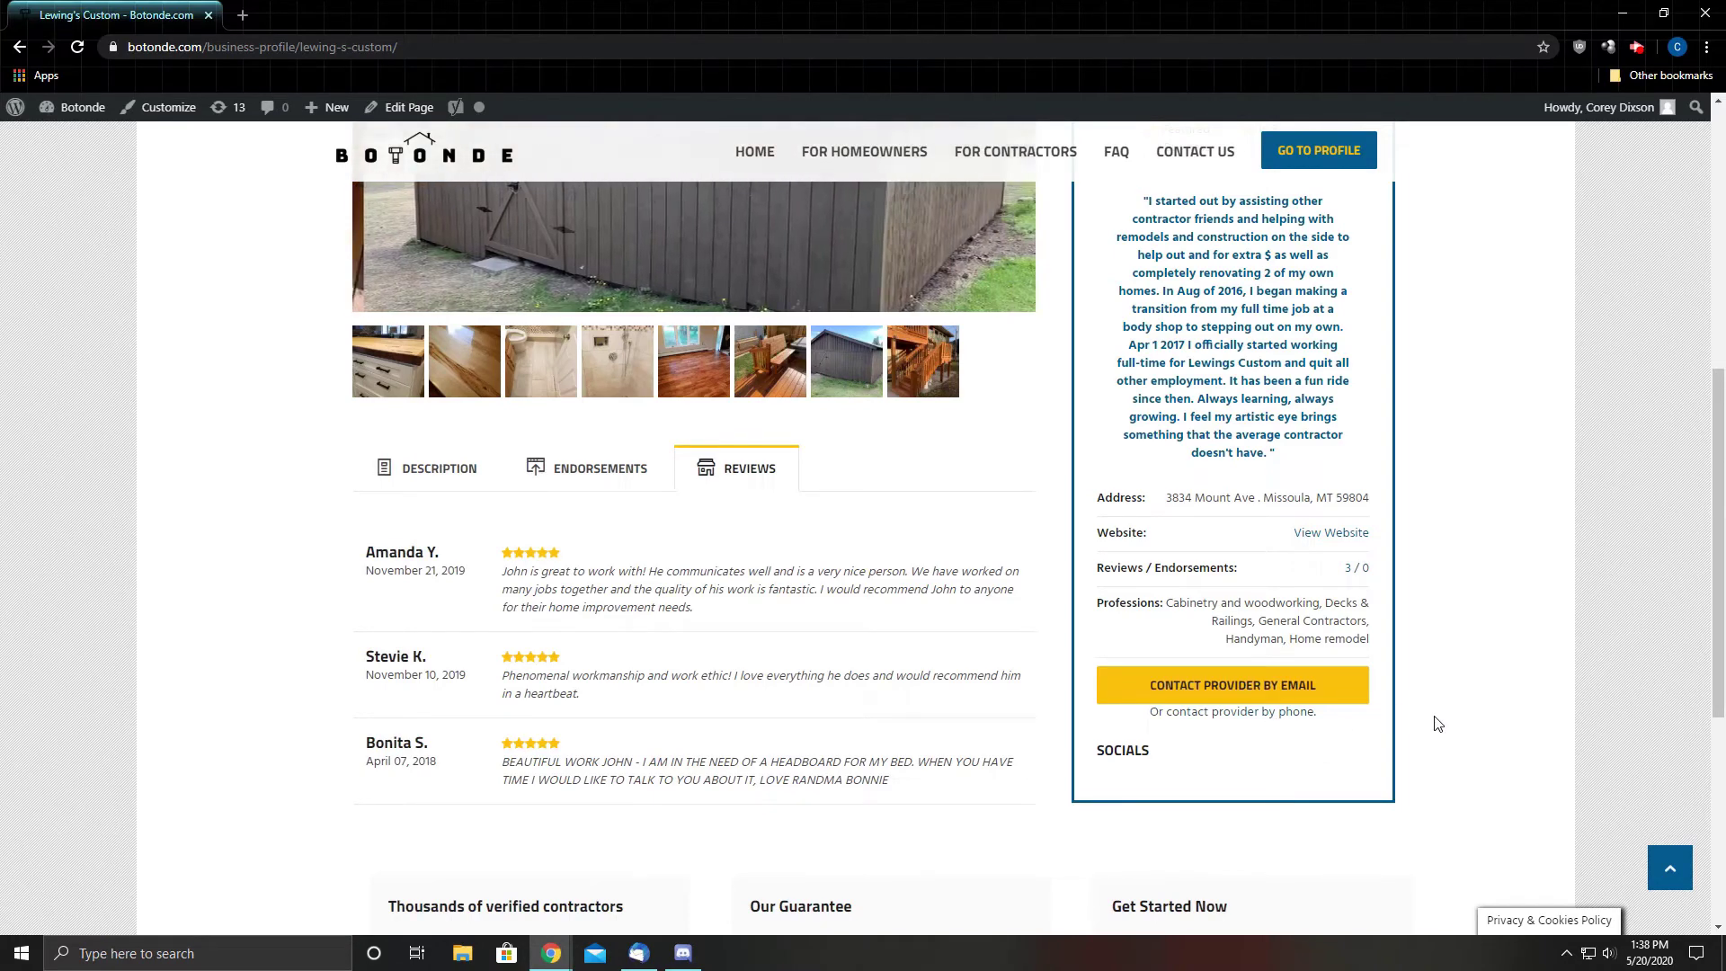
{"action": "scroll", "coordinate": [1429, 720], "scroll_direction": "up", "scroll_amount": 3}
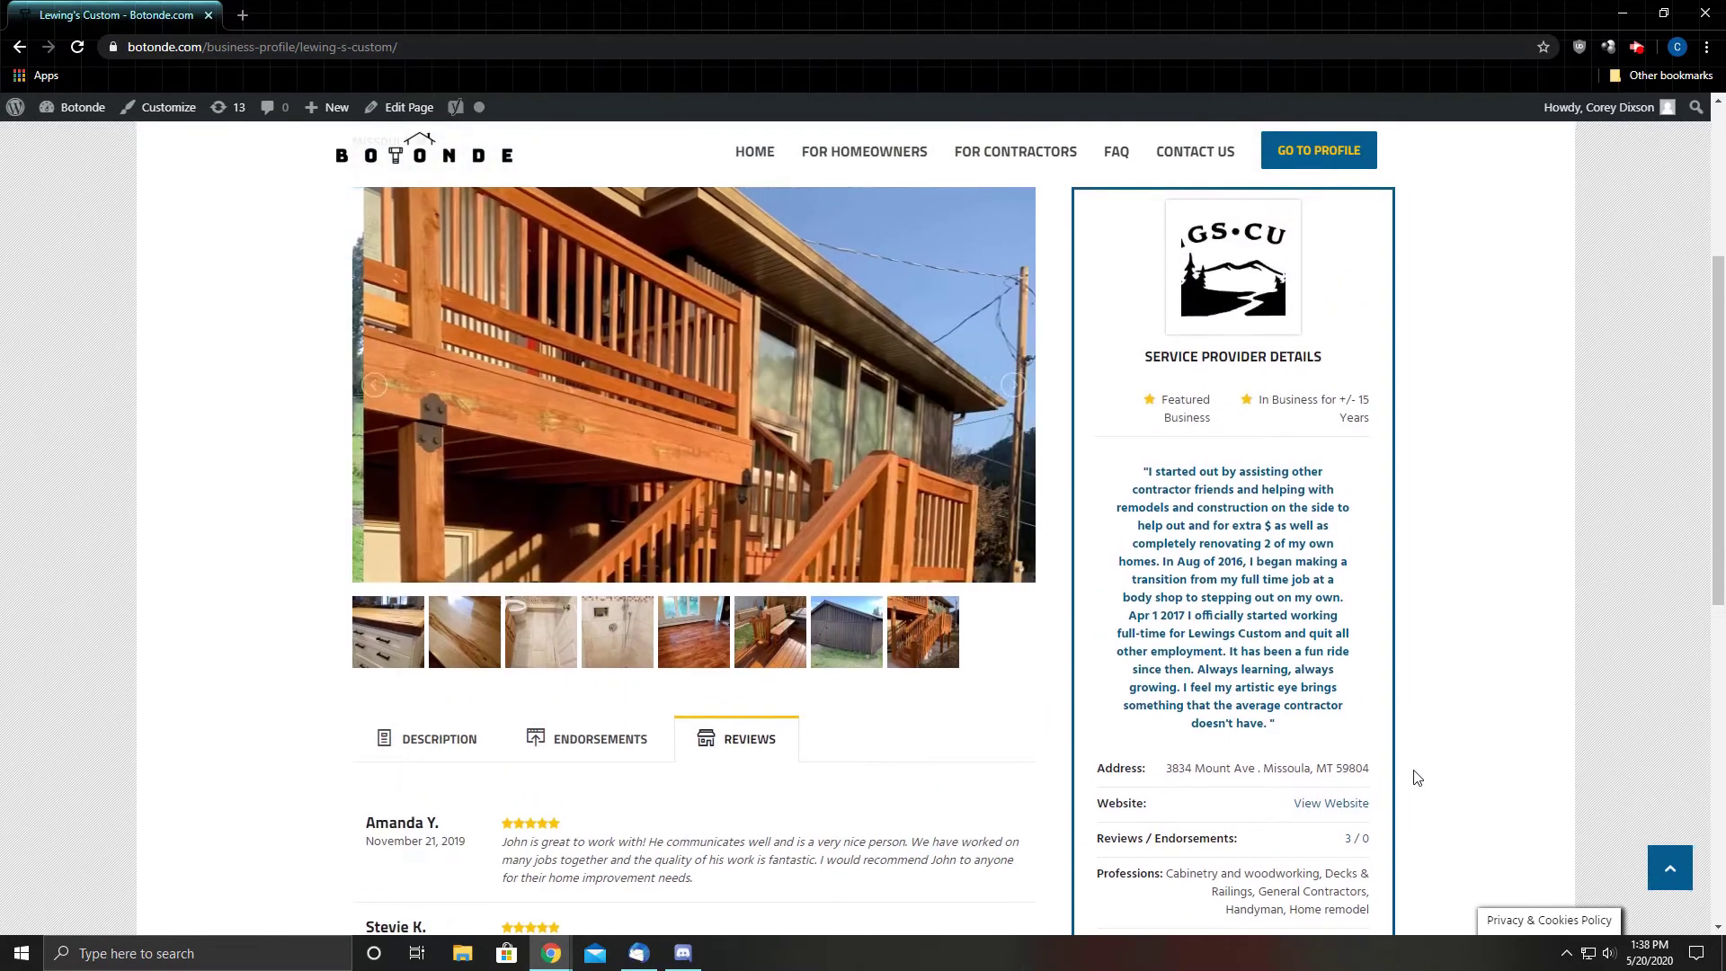
{"action": "scroll", "coordinate": [1417, 777], "scroll_direction": "up", "scroll_amount": 3}
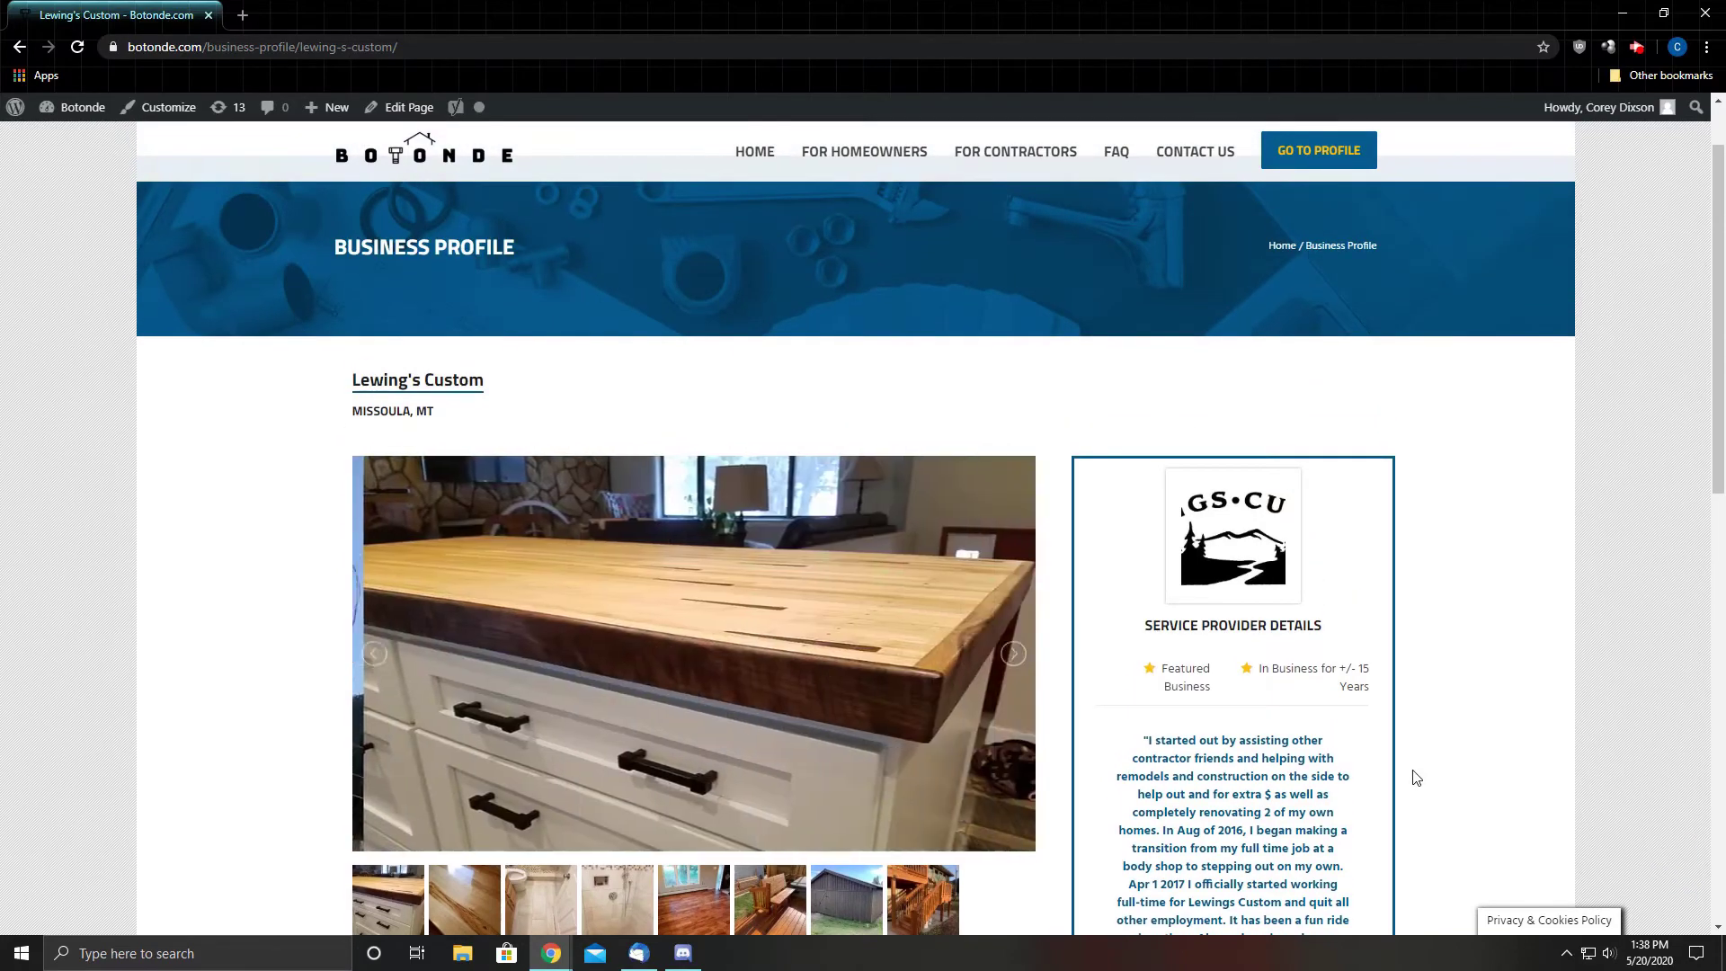
{"action": "scroll", "coordinate": [1418, 777], "scroll_direction": "up", "scroll_amount": 1}
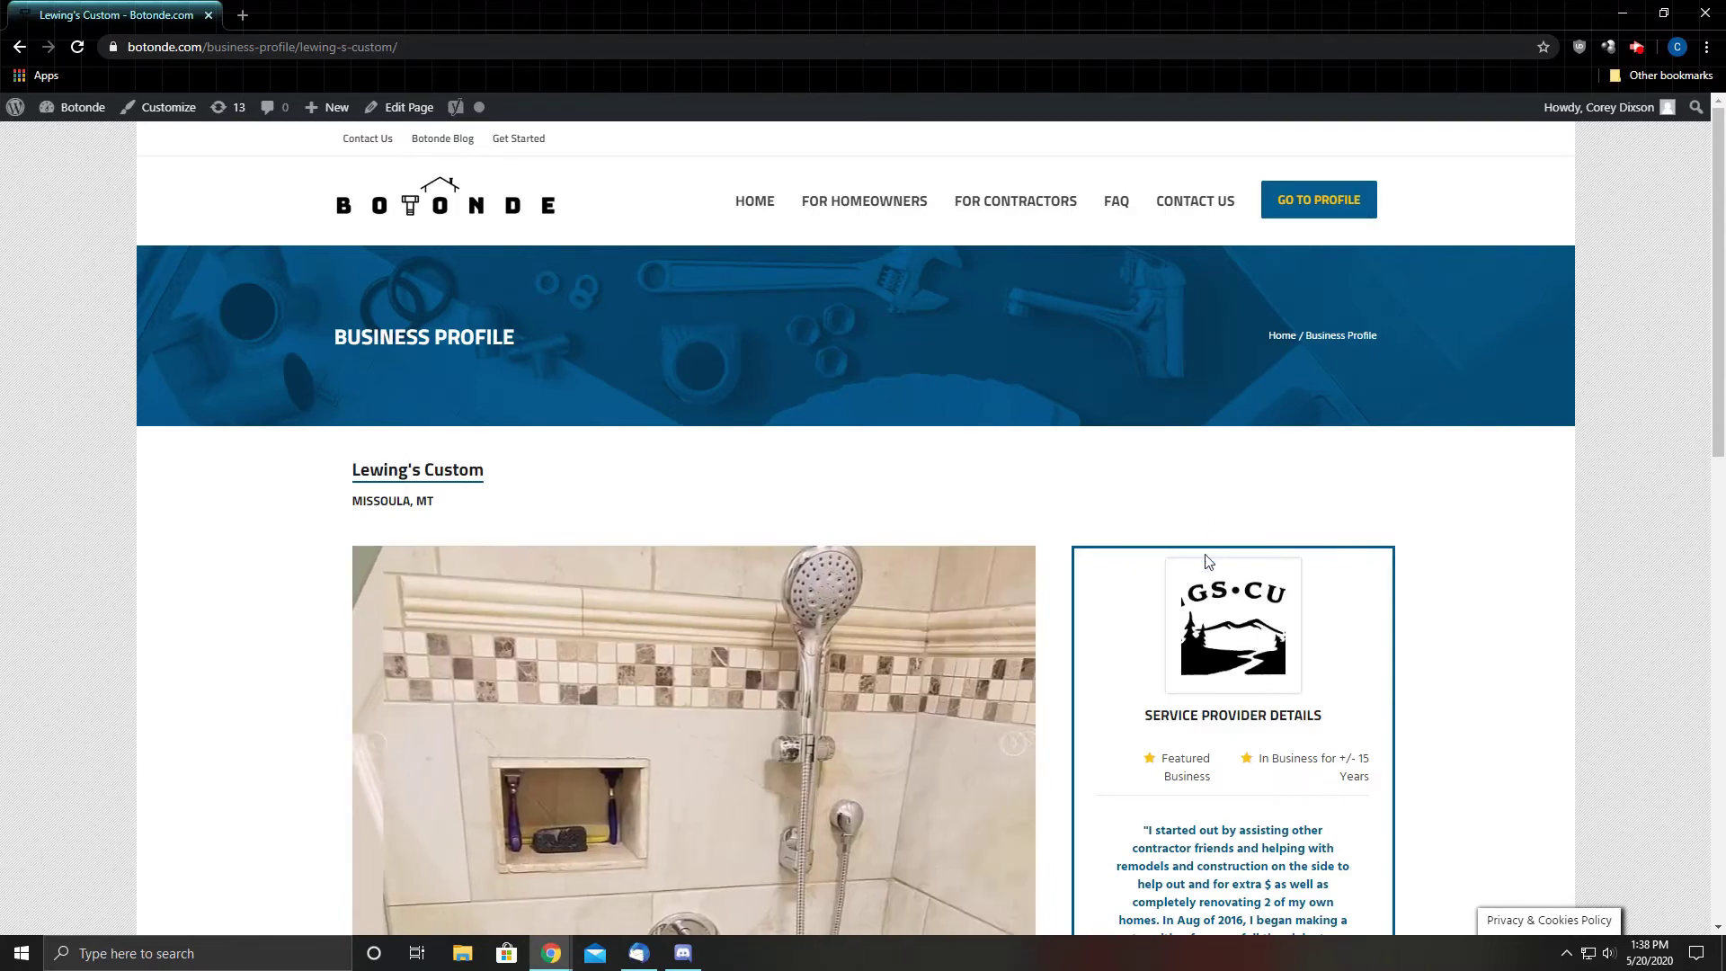
Open the contractor account's details, look through the personal and company fields, and view the account's subscriptions.
{"action": "mouse_move", "coordinate": [876, 200]}
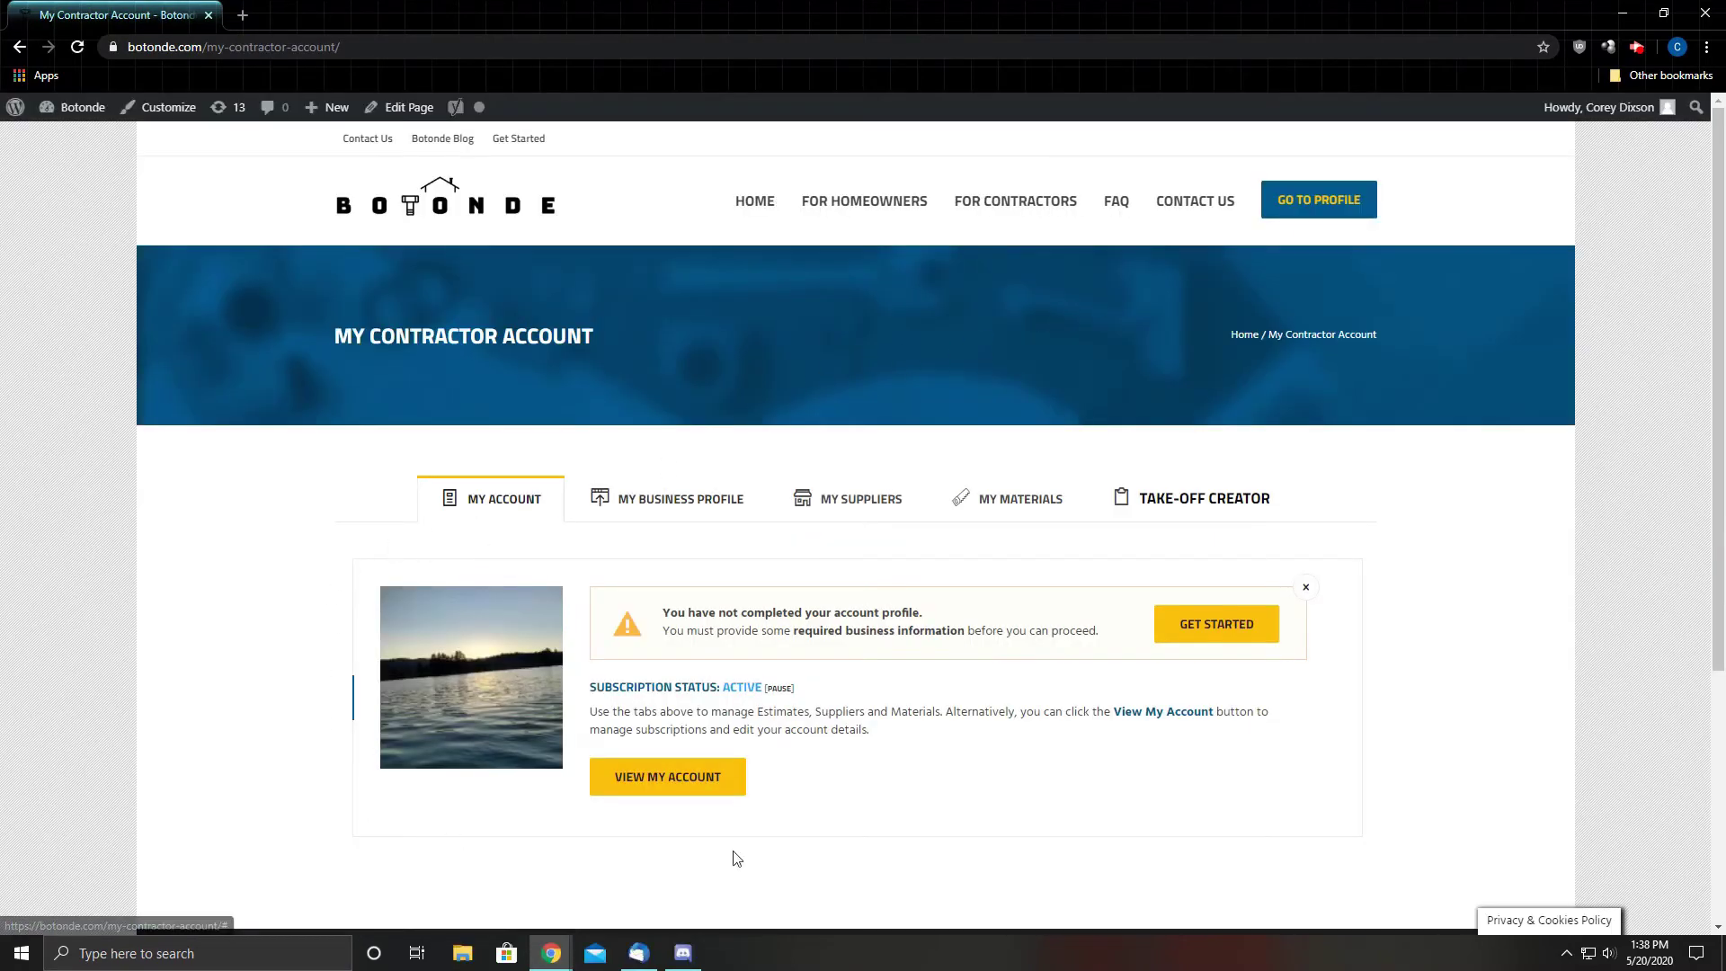
{"action": "left_click", "coordinate": [676, 791]}
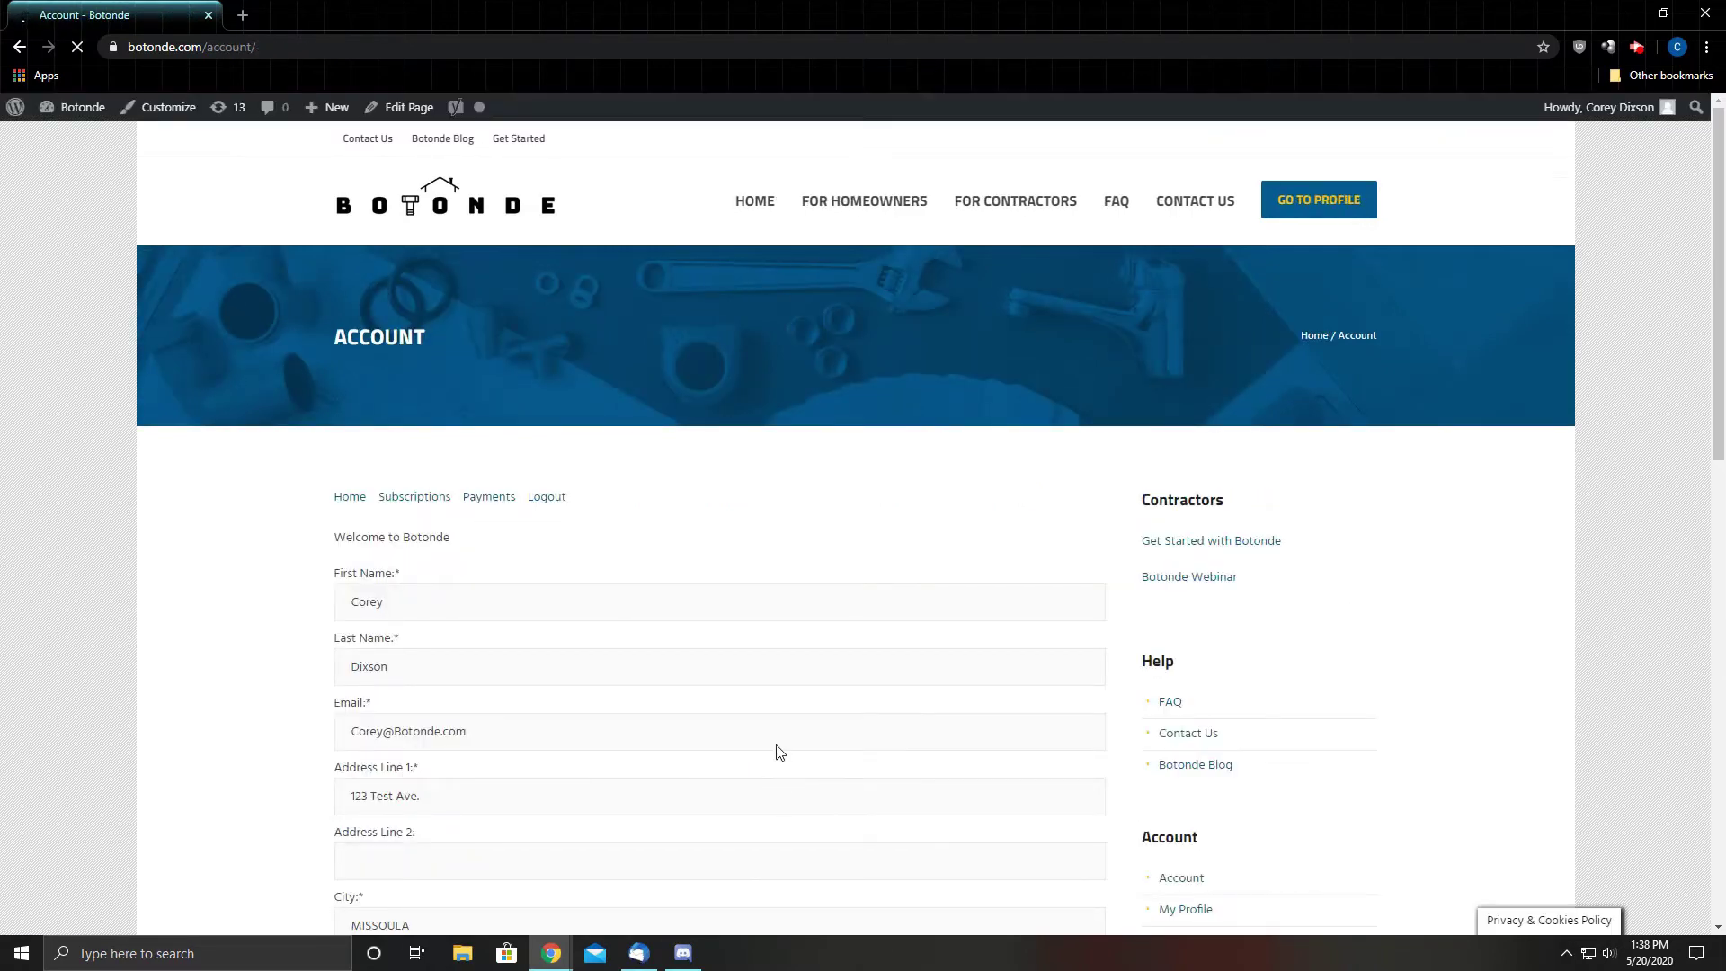
{"action": "scroll", "coordinate": [678, 603], "scroll_direction": "down", "scroll_amount": 6}
{"action": "scroll", "coordinate": [555, 586], "scroll_direction": "down", "scroll_amount": 6}
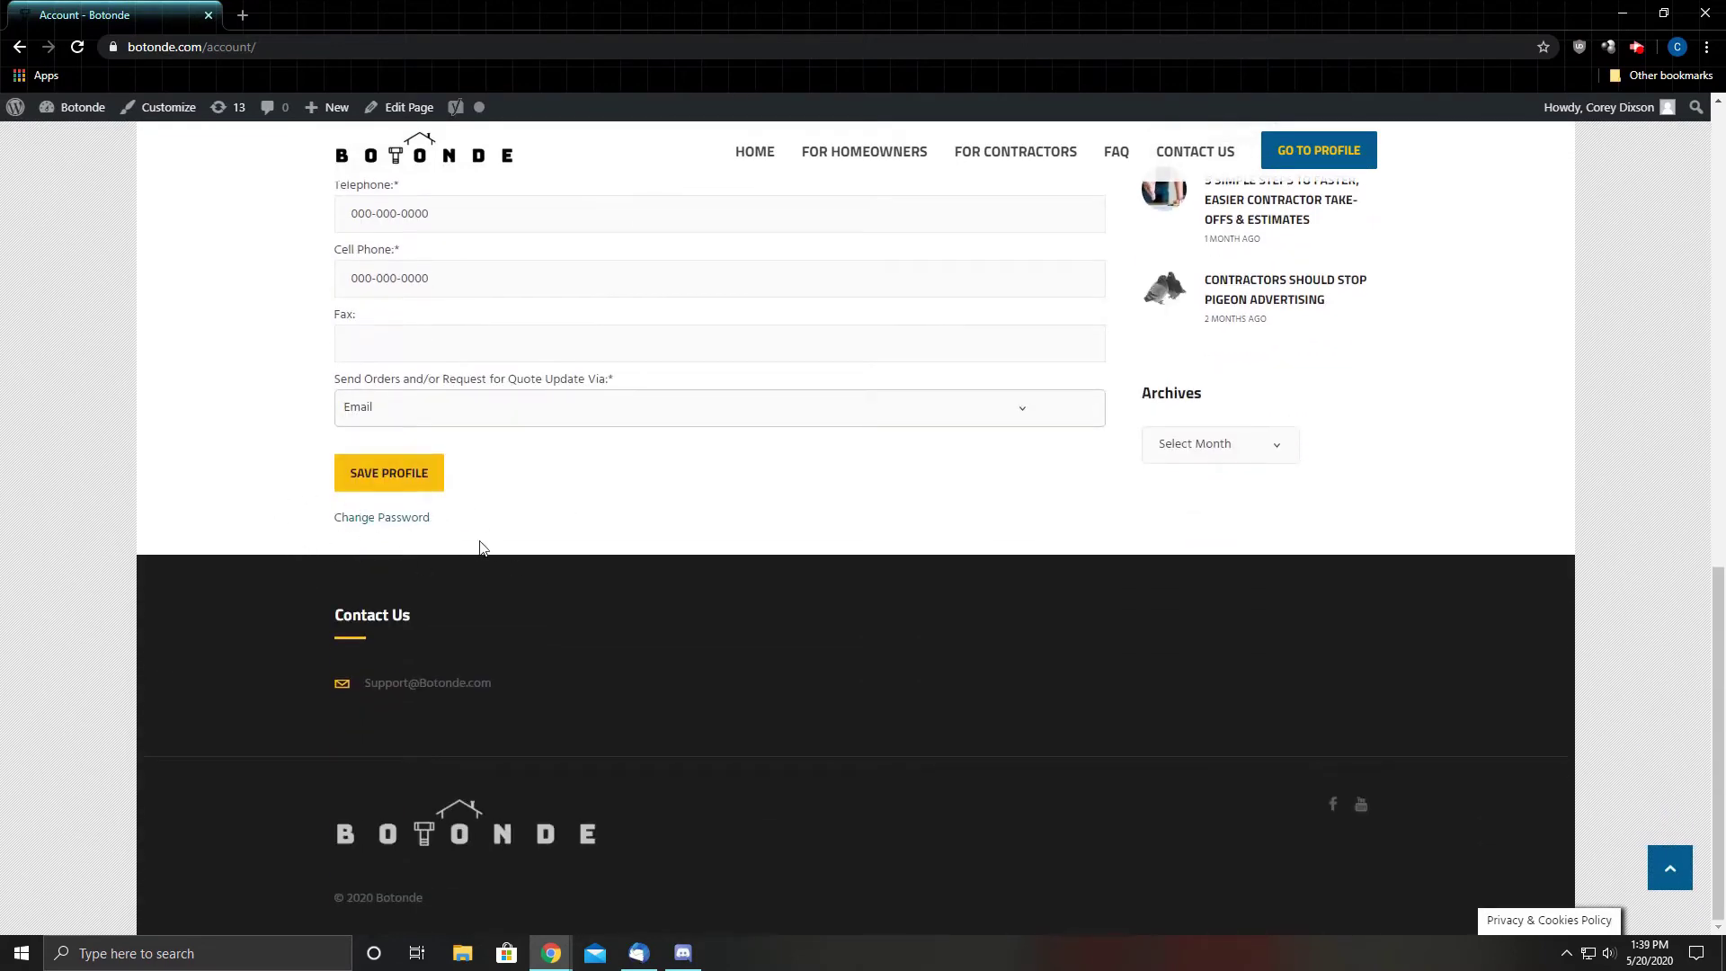
{"action": "scroll", "coordinate": [539, 490], "scroll_direction": "up", "scroll_amount": 2}
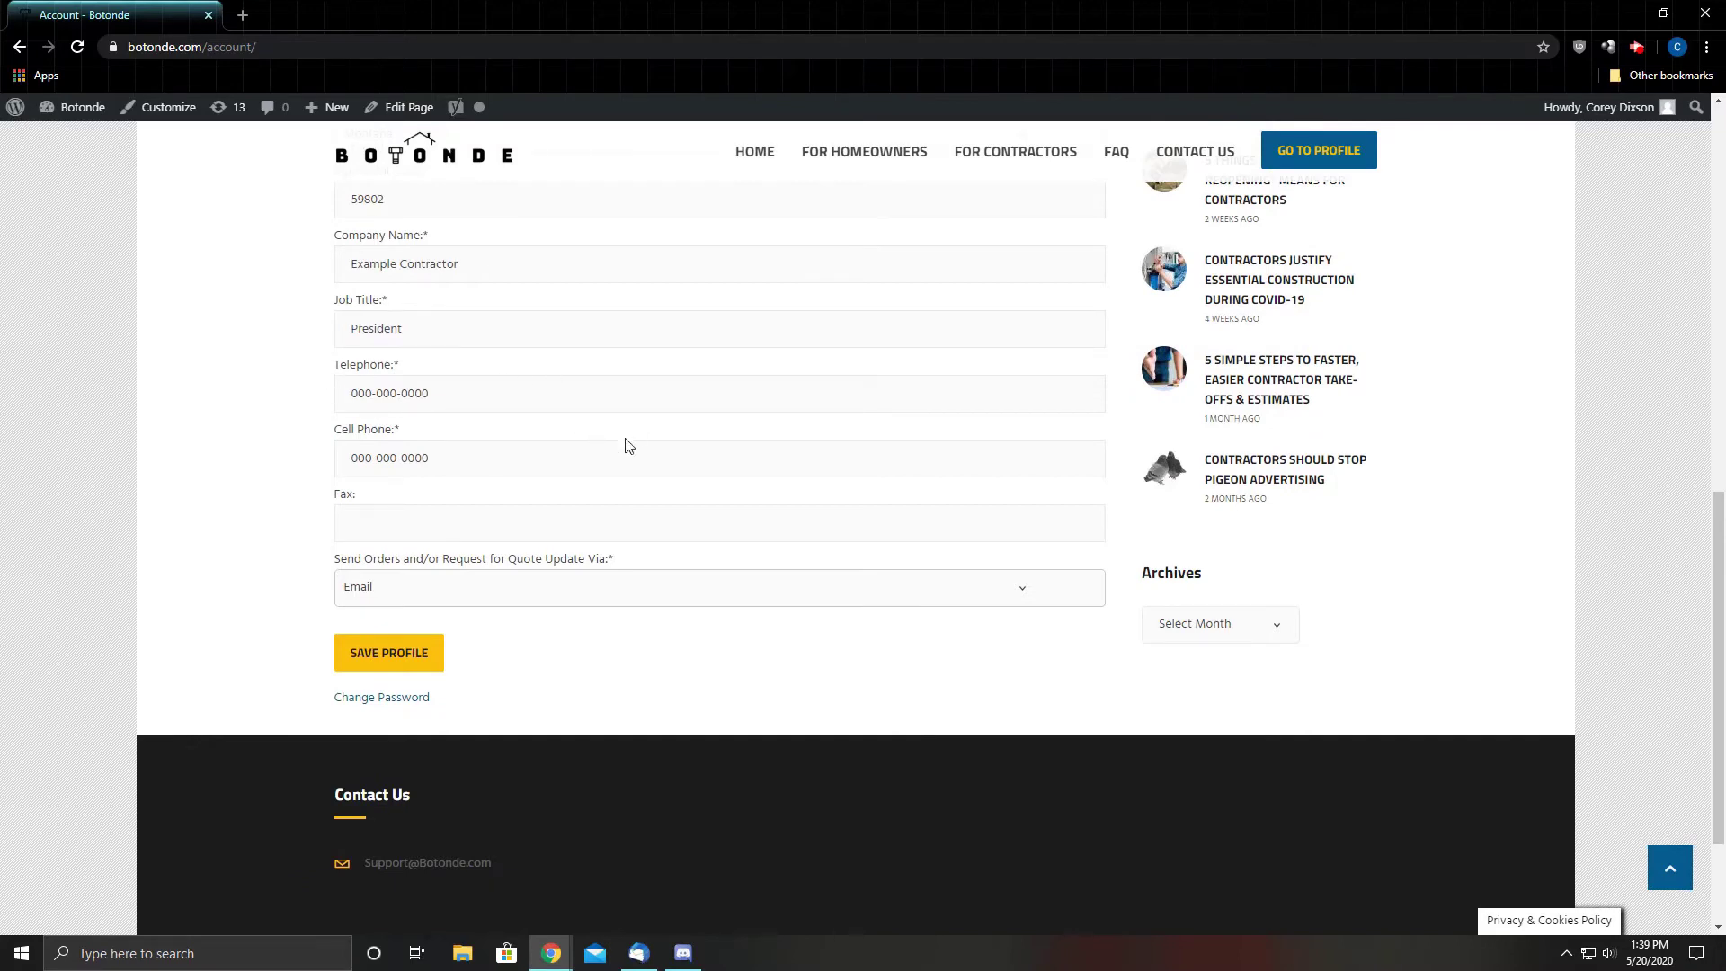
{"action": "scroll", "coordinate": [629, 450], "scroll_direction": "up", "scroll_amount": 10}
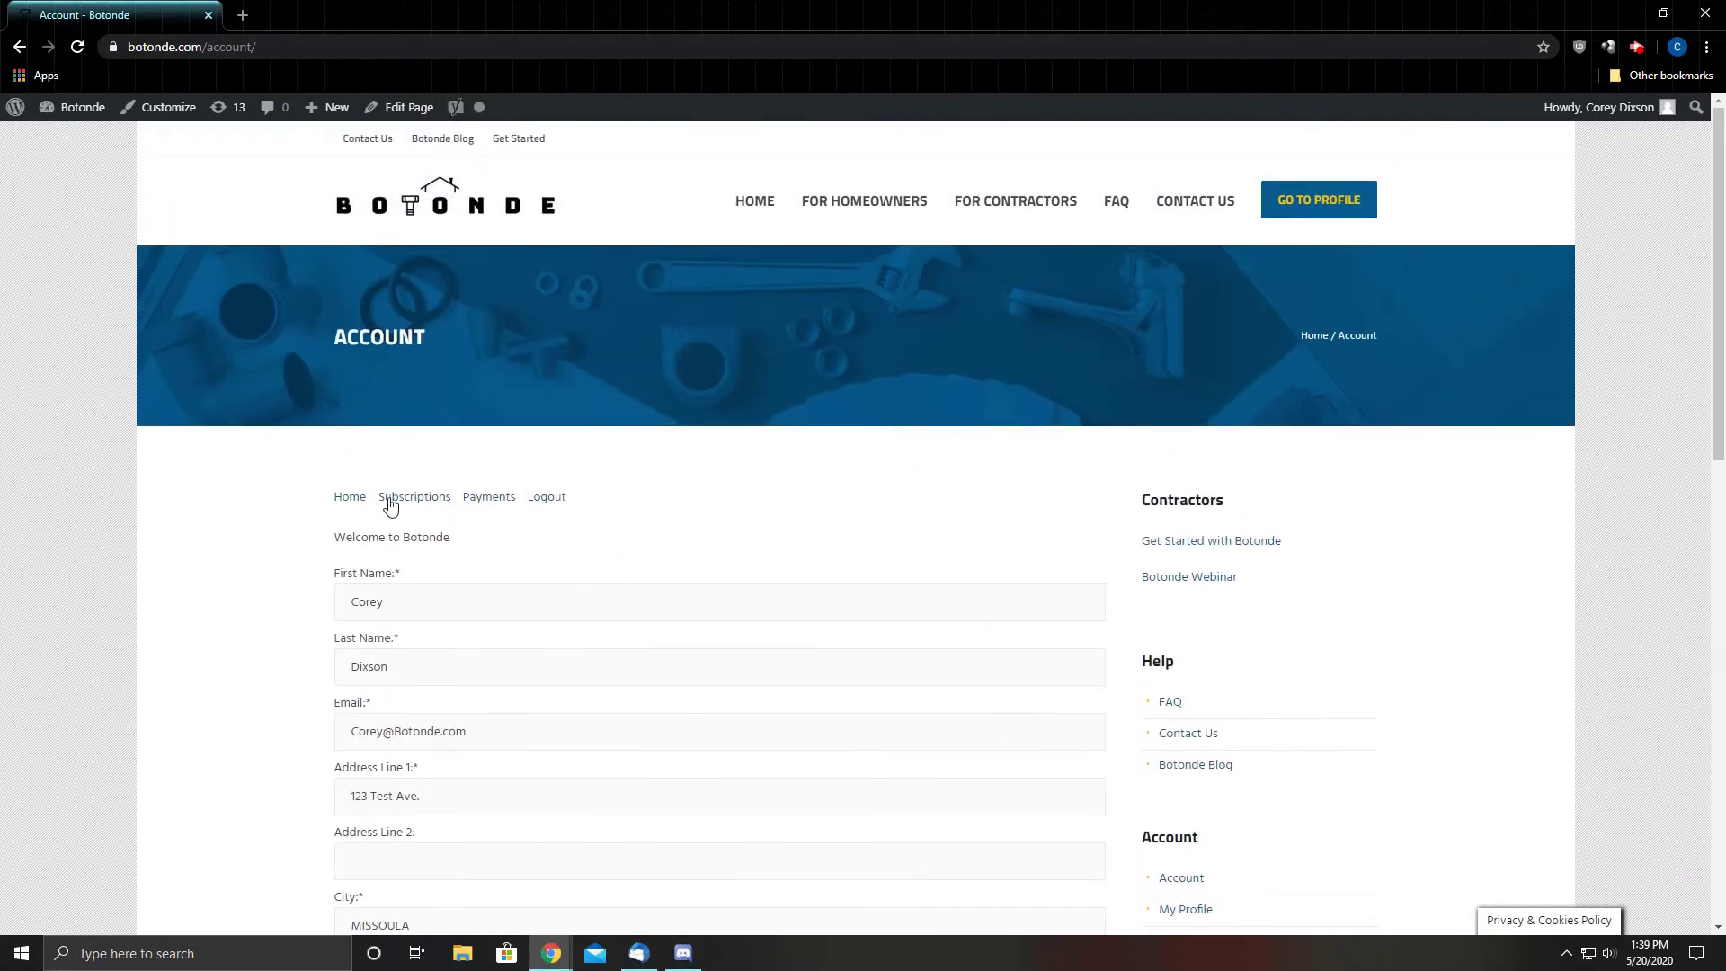
{"action": "left_click", "coordinate": [418, 498]}
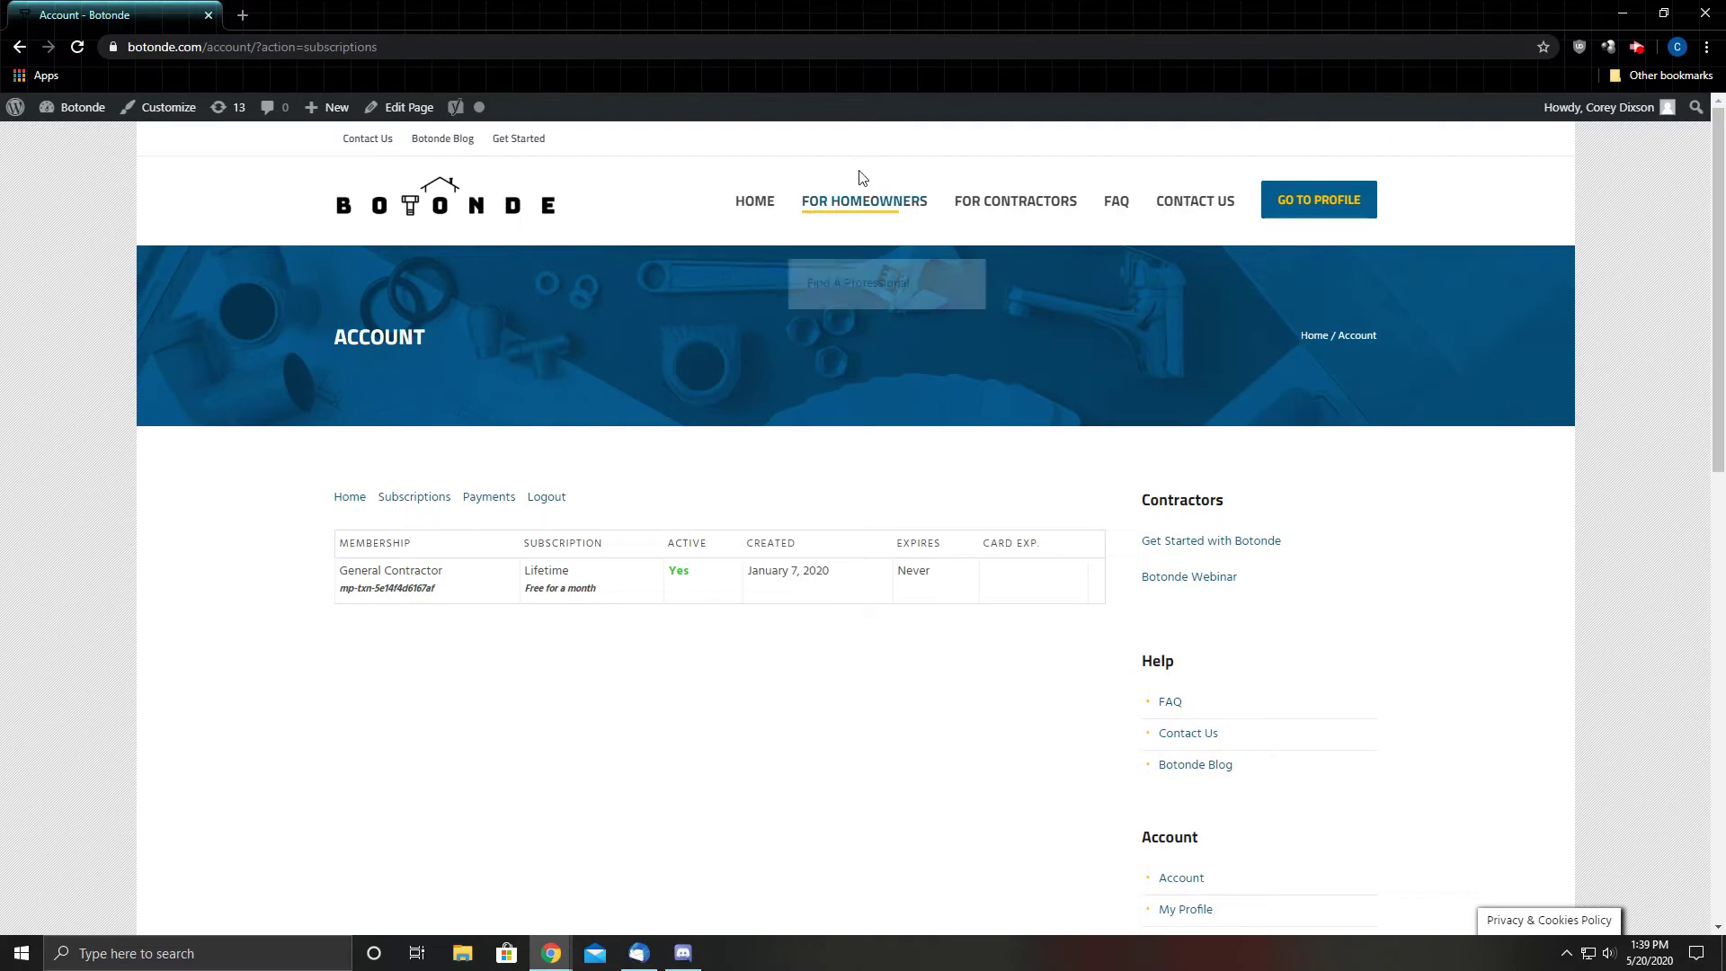
Return to the contractor profile and examine every section of My Business Profile, from Company Information to Misc.
{"action": "left_click", "coordinate": [1298, 207]}
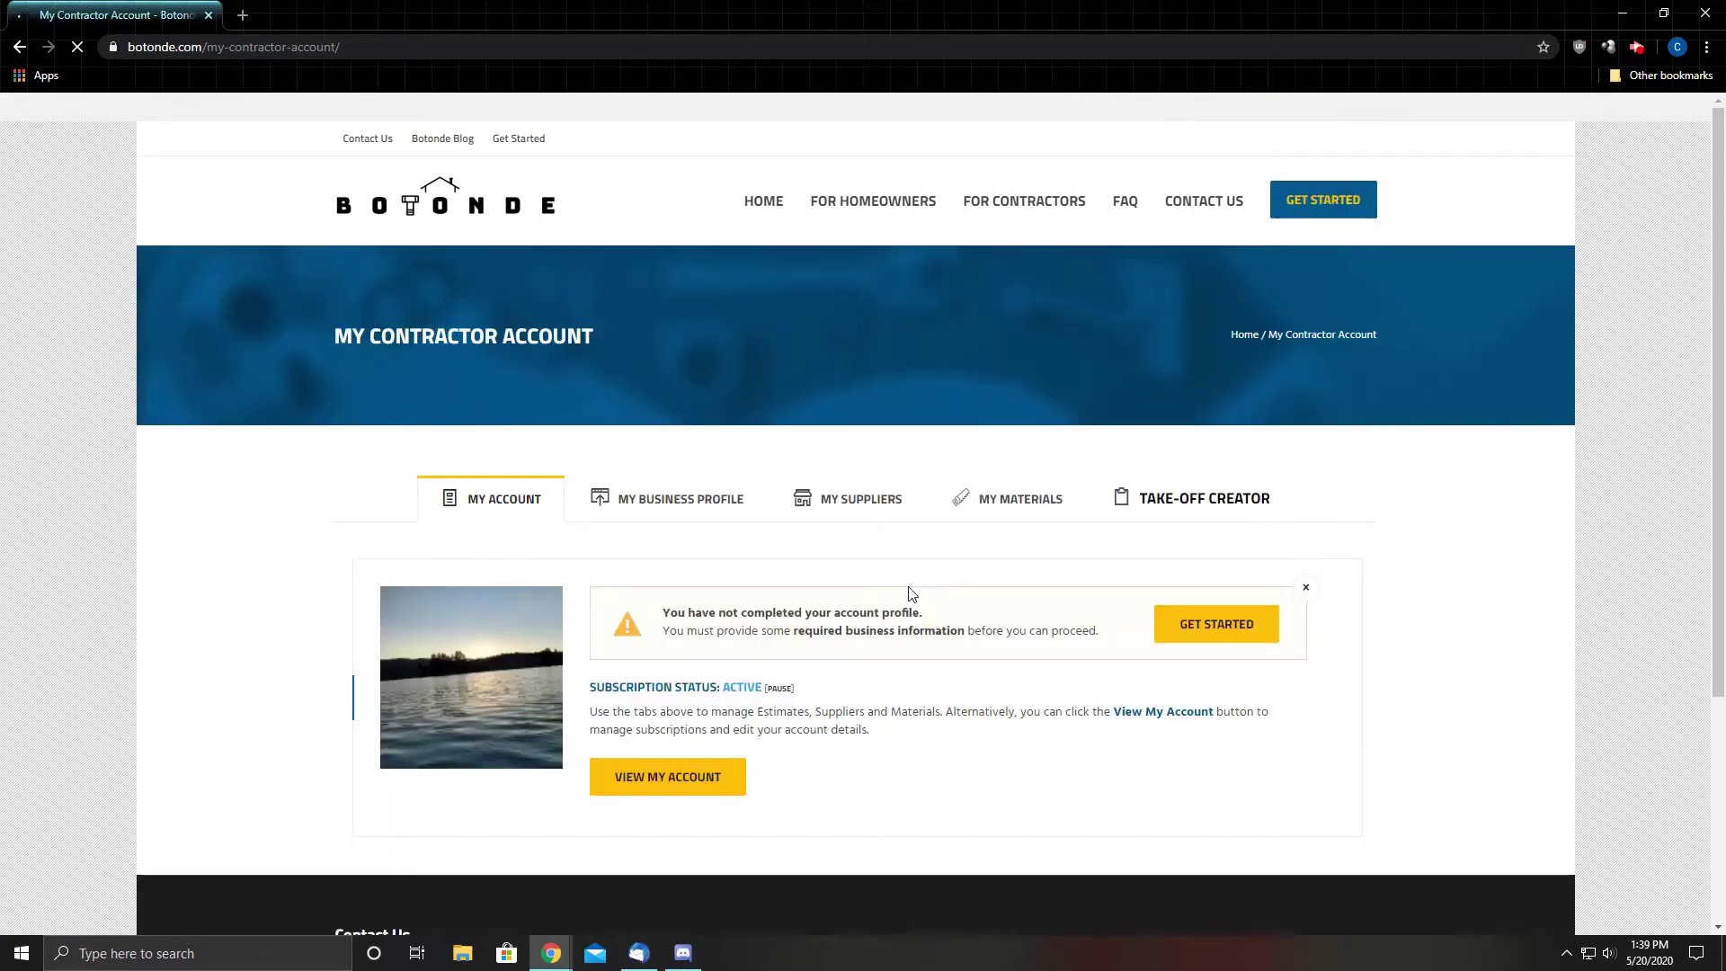
{"action": "left_click", "coordinate": [702, 509]}
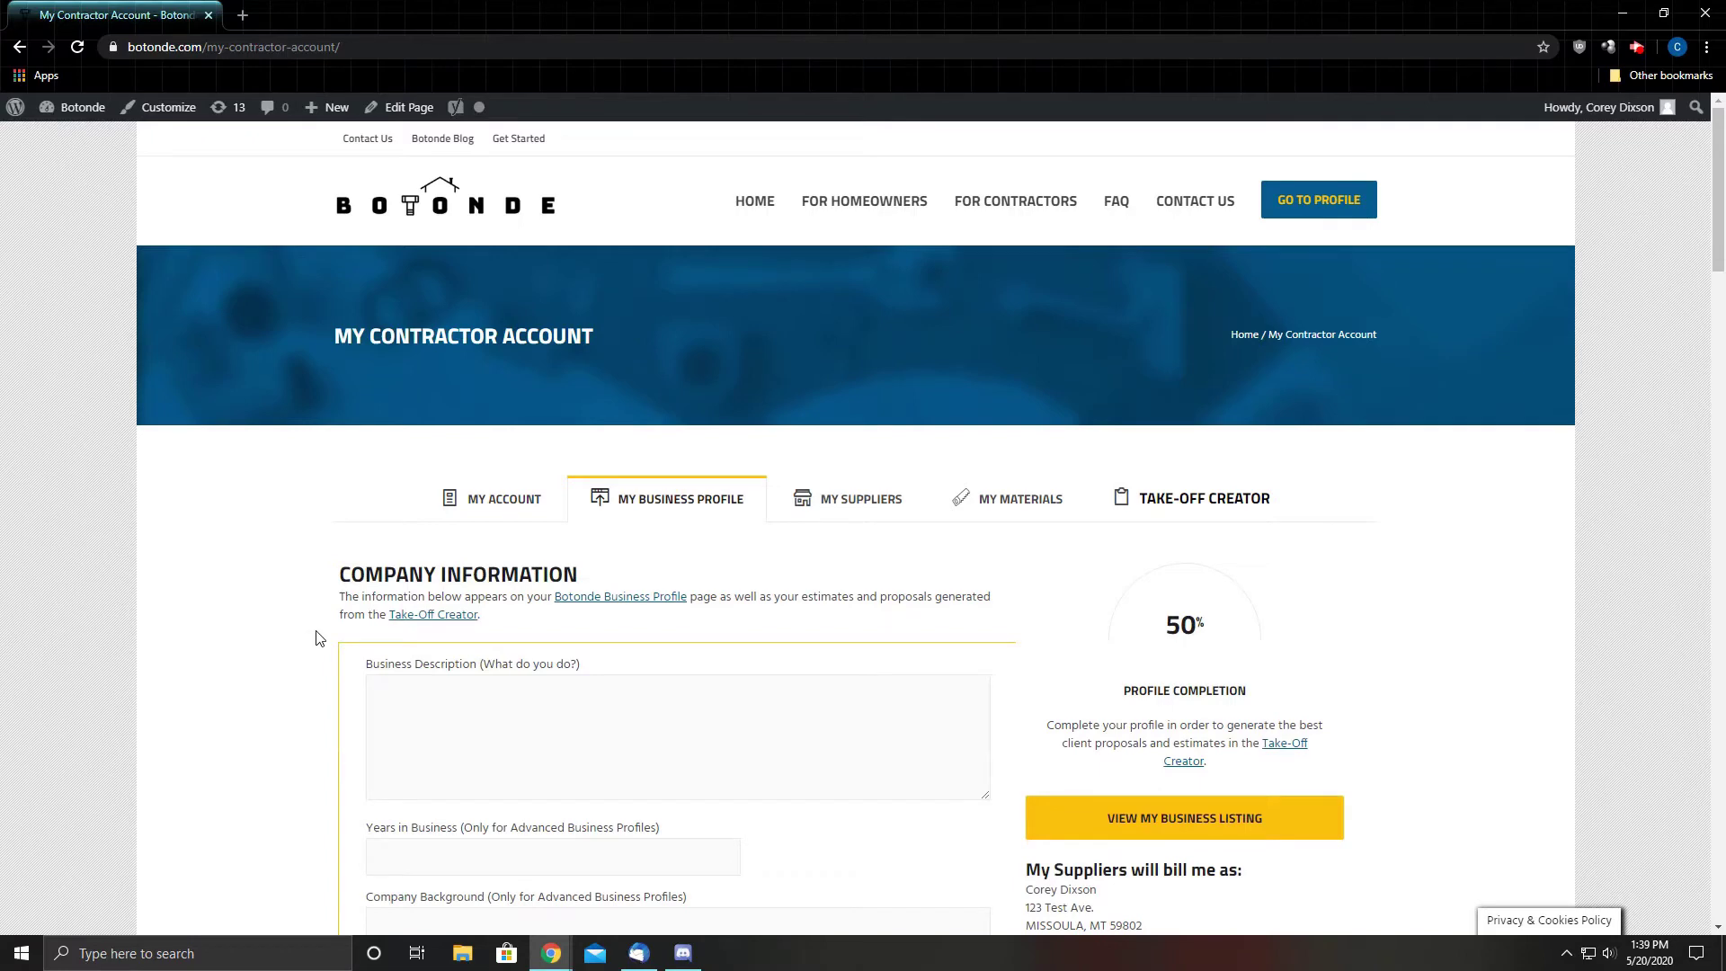
{"action": "scroll", "coordinate": [314, 636], "scroll_direction": "down", "scroll_amount": 4}
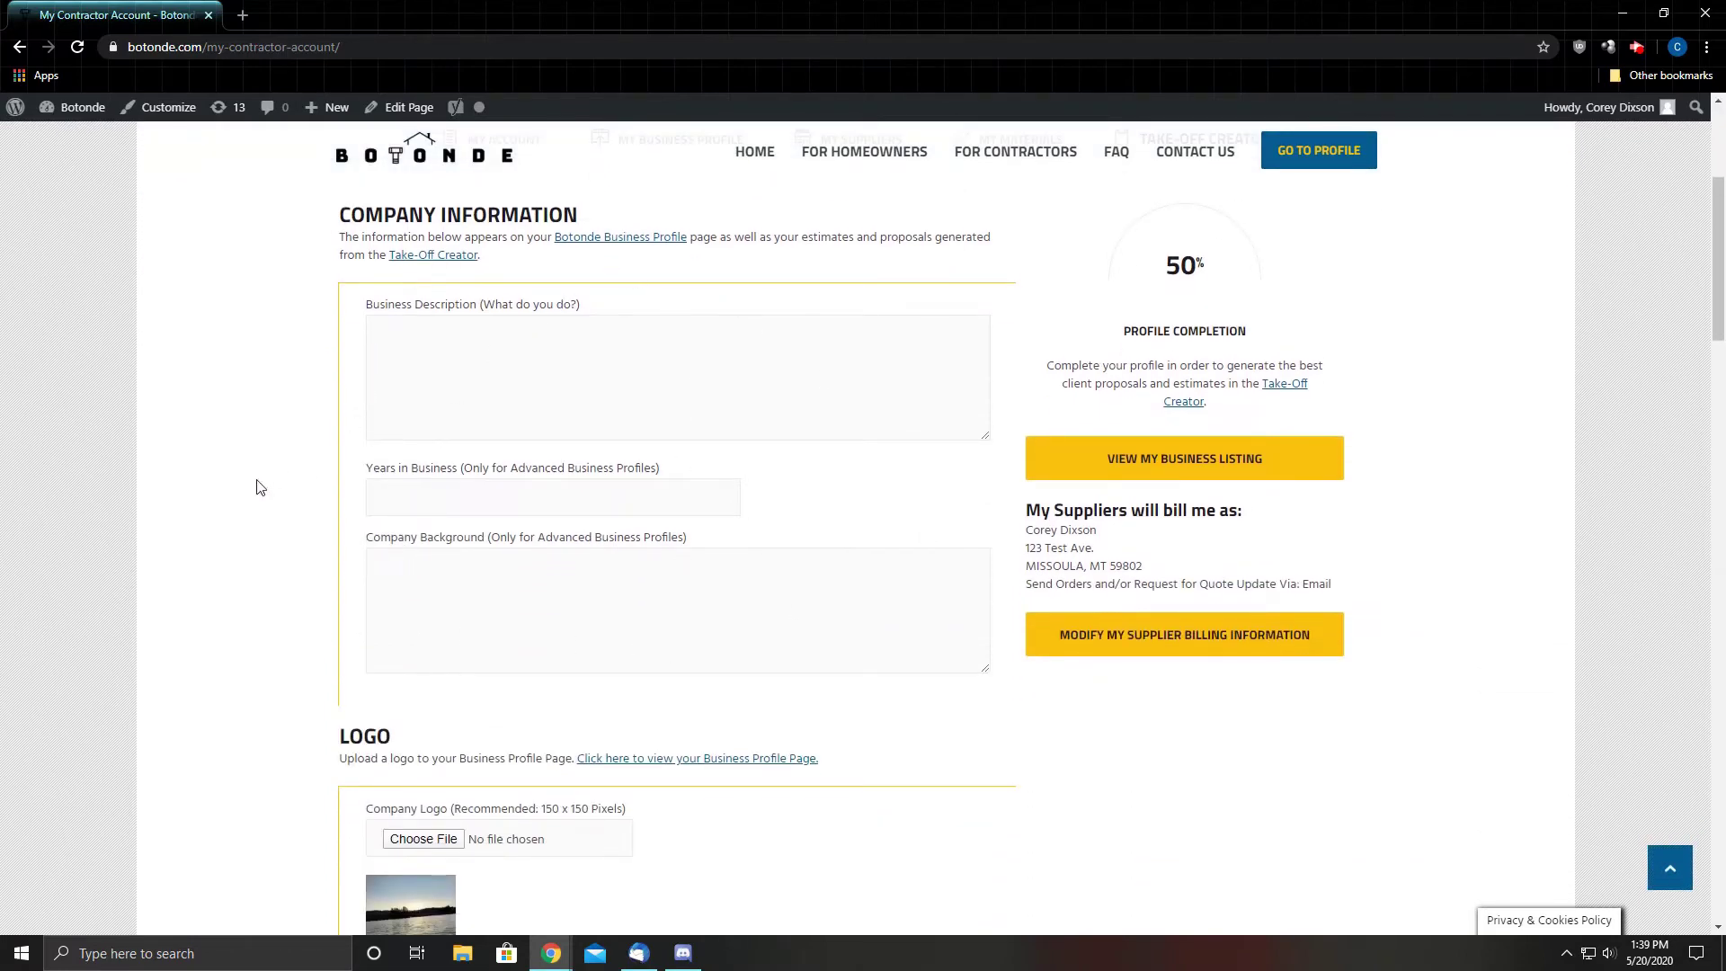
{"action": "scroll", "coordinate": [262, 504], "scroll_direction": "down", "scroll_amount": 4}
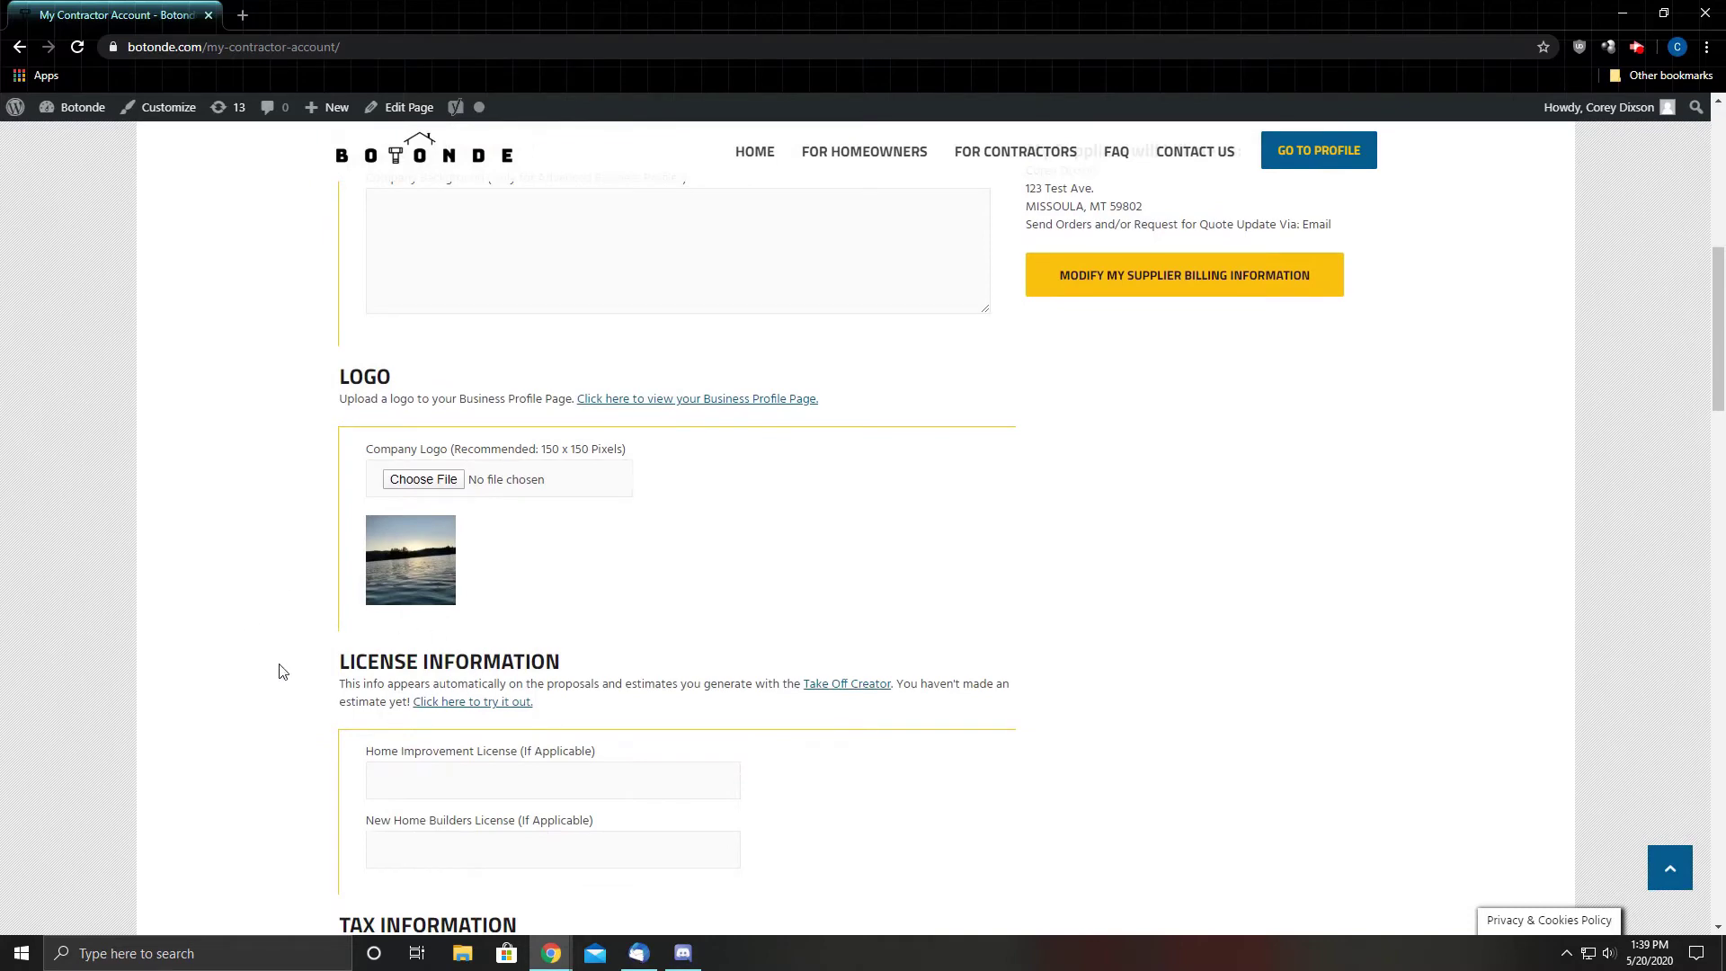
{"action": "scroll", "coordinate": [282, 671], "scroll_direction": "down", "scroll_amount": 4}
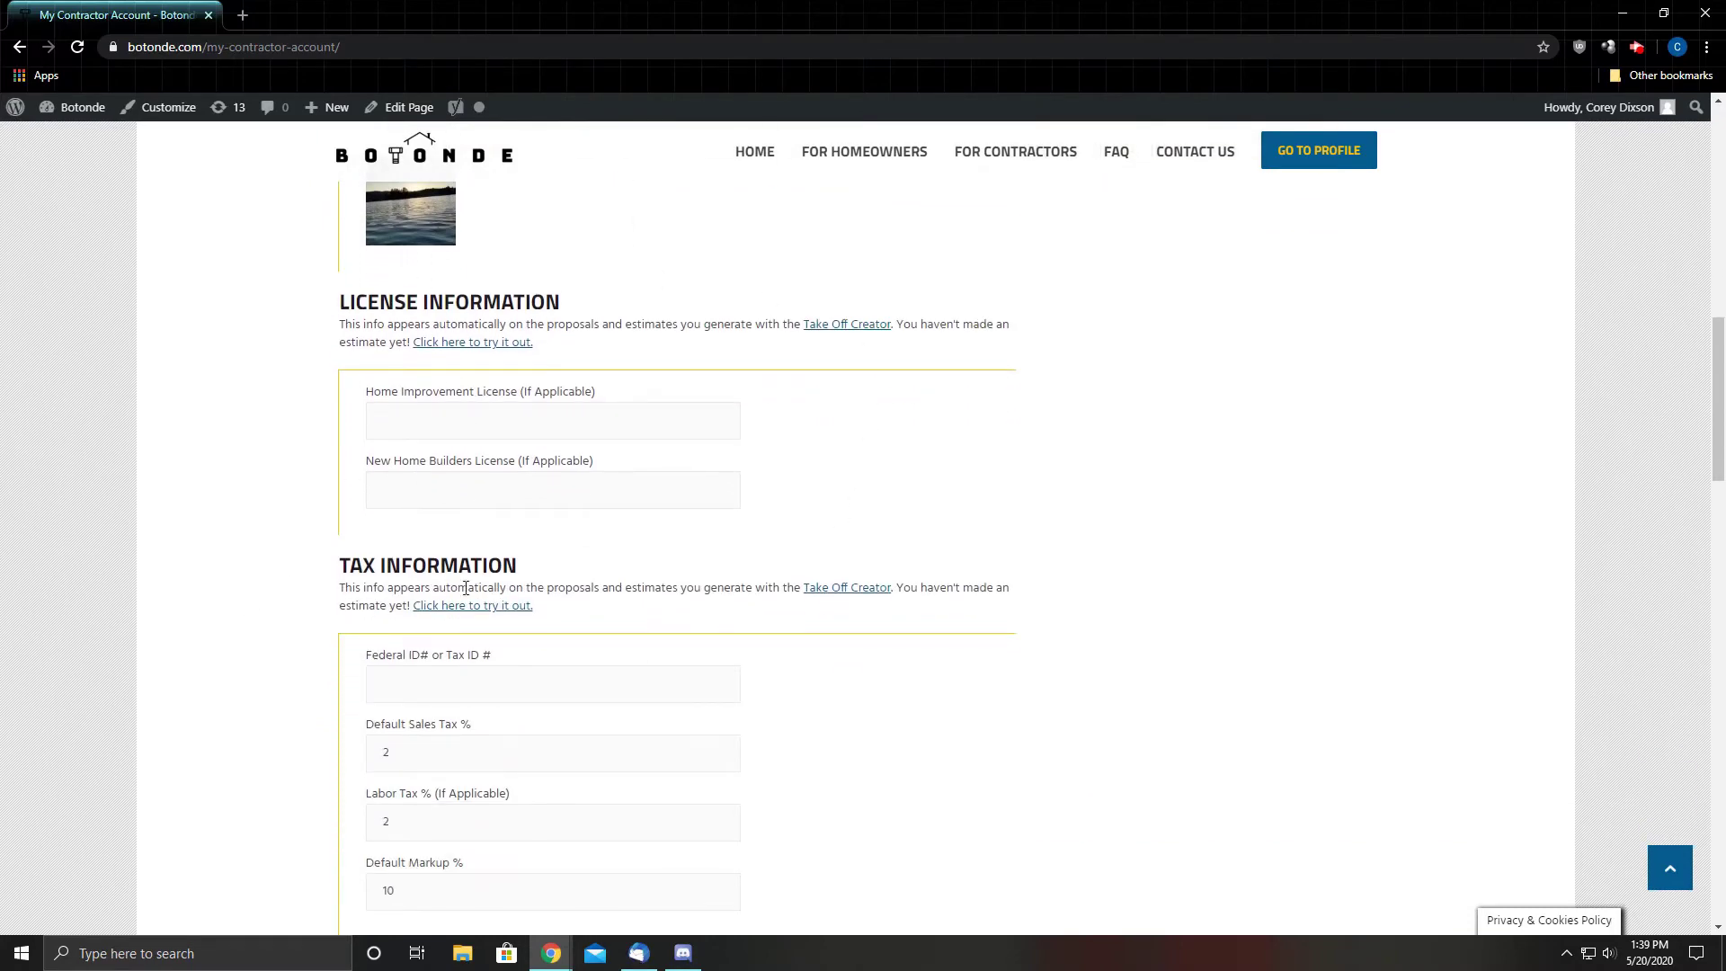
{"action": "scroll", "coordinate": [501, 566], "scroll_direction": "down", "scroll_amount": 3}
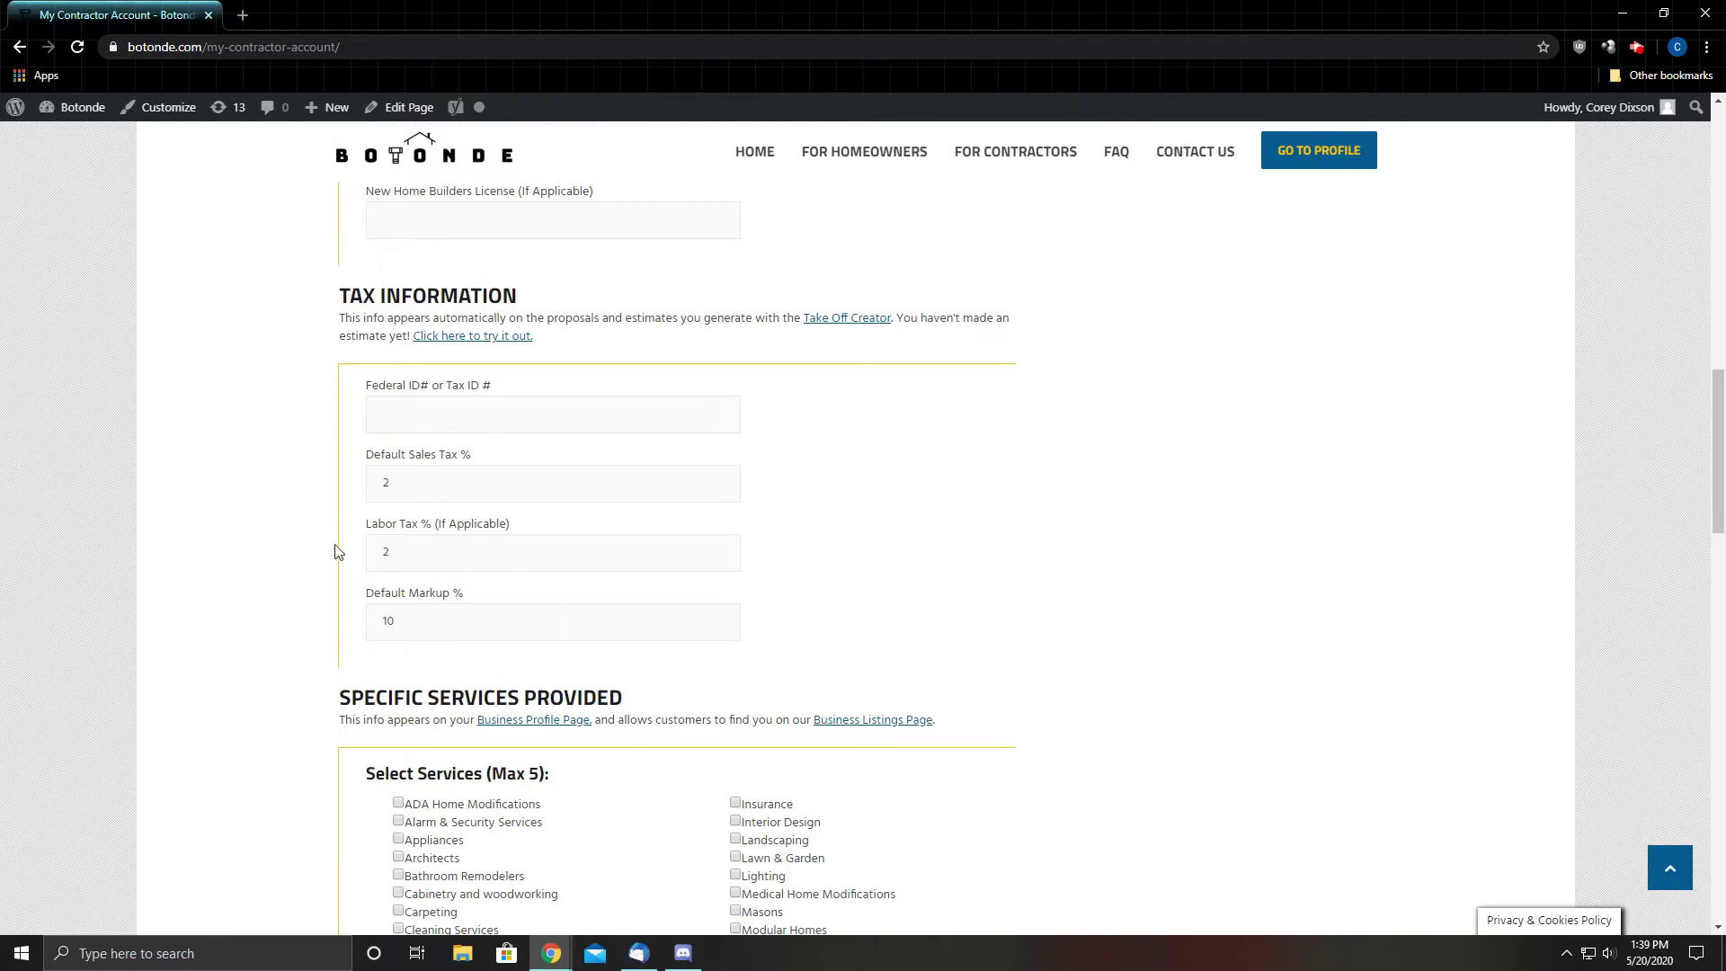
{"action": "scroll", "coordinate": [306, 701], "scroll_direction": "down", "scroll_amount": 5}
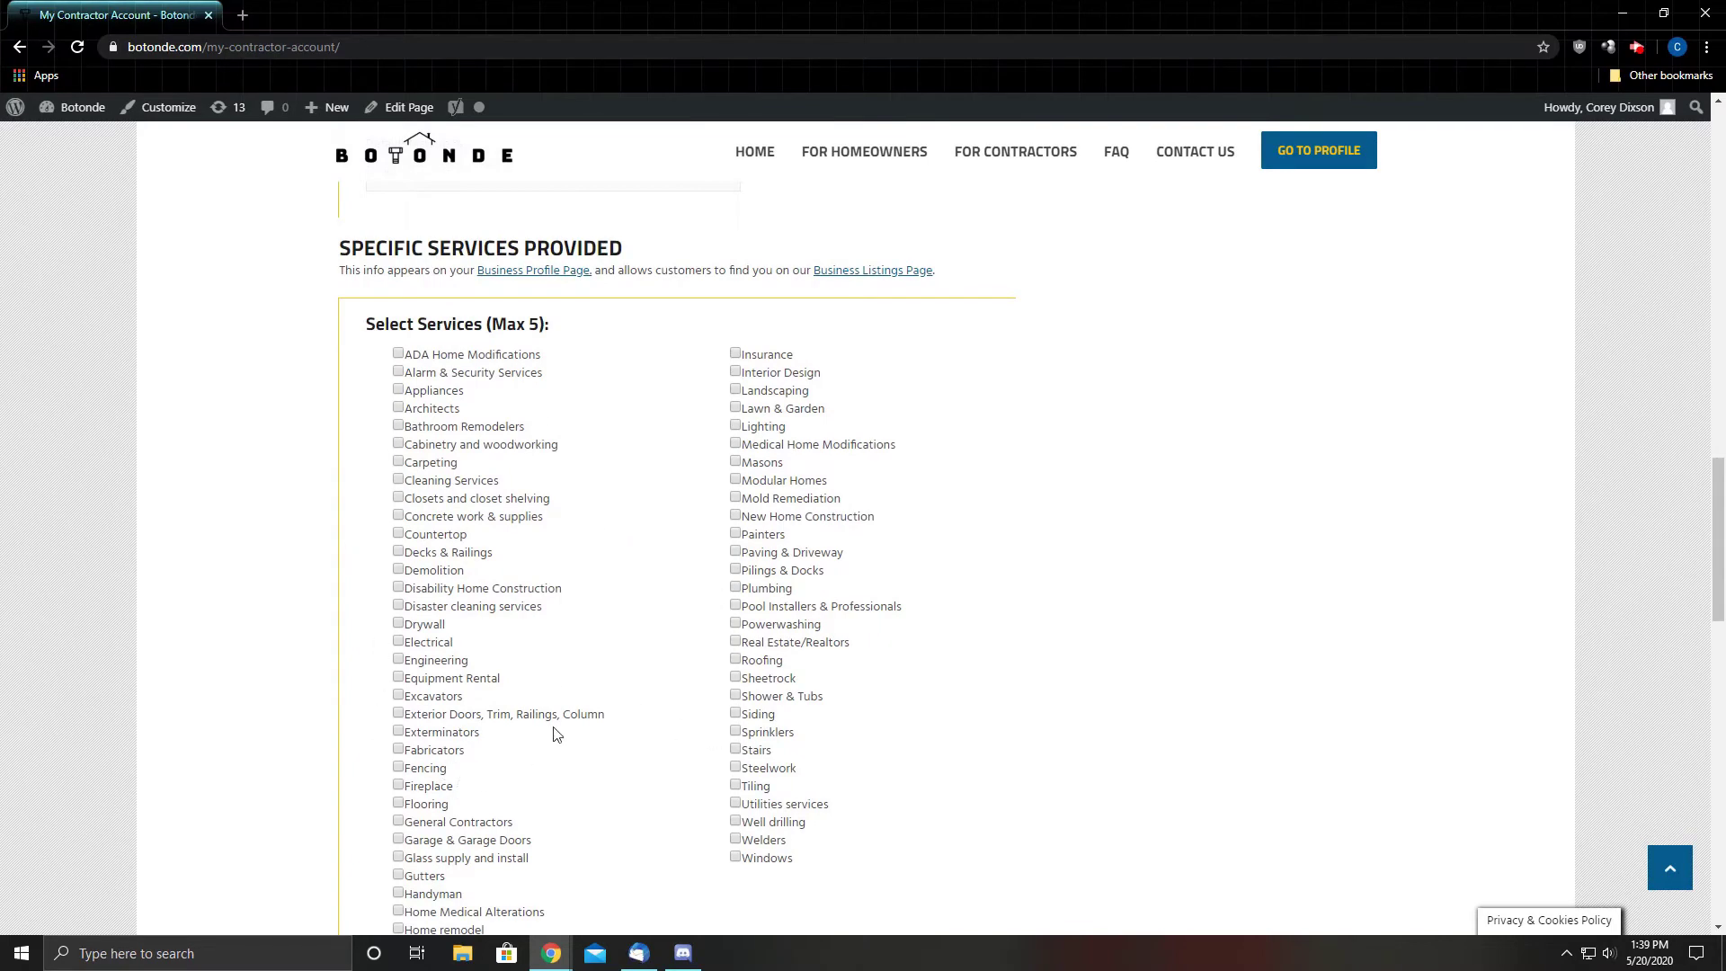
{"action": "scroll", "coordinate": [676, 654], "scroll_direction": "down", "scroll_amount": 9}
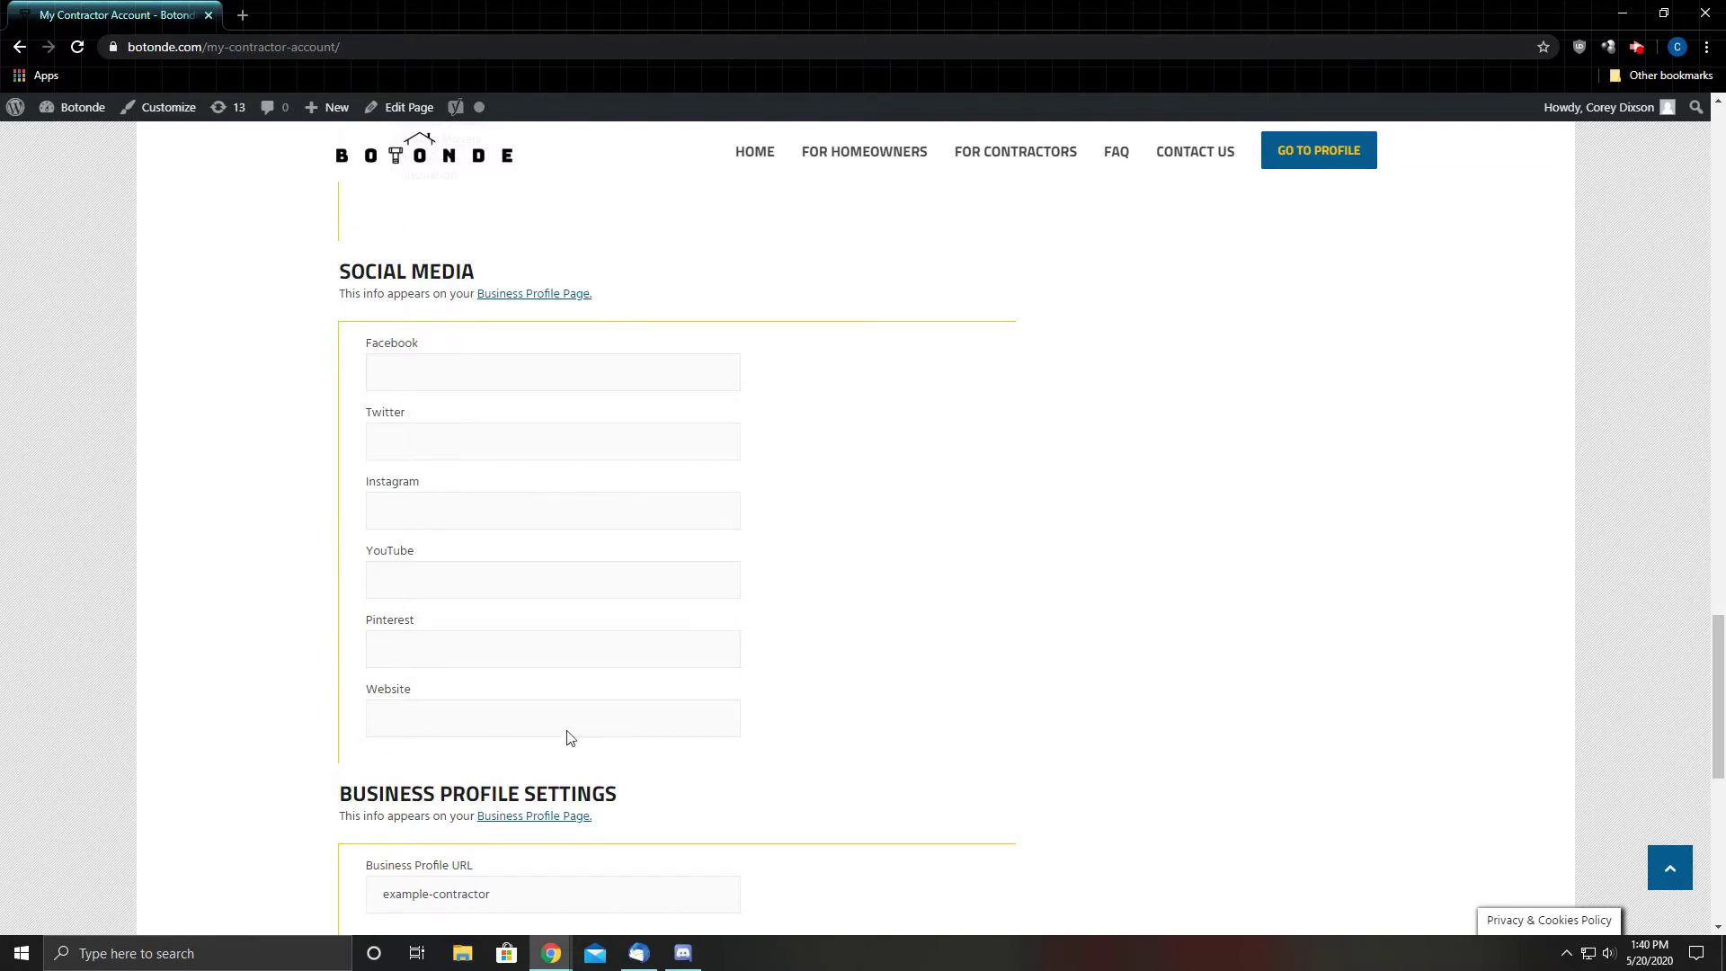
{"action": "scroll", "coordinate": [608, 416], "scroll_direction": "down", "scroll_amount": 5}
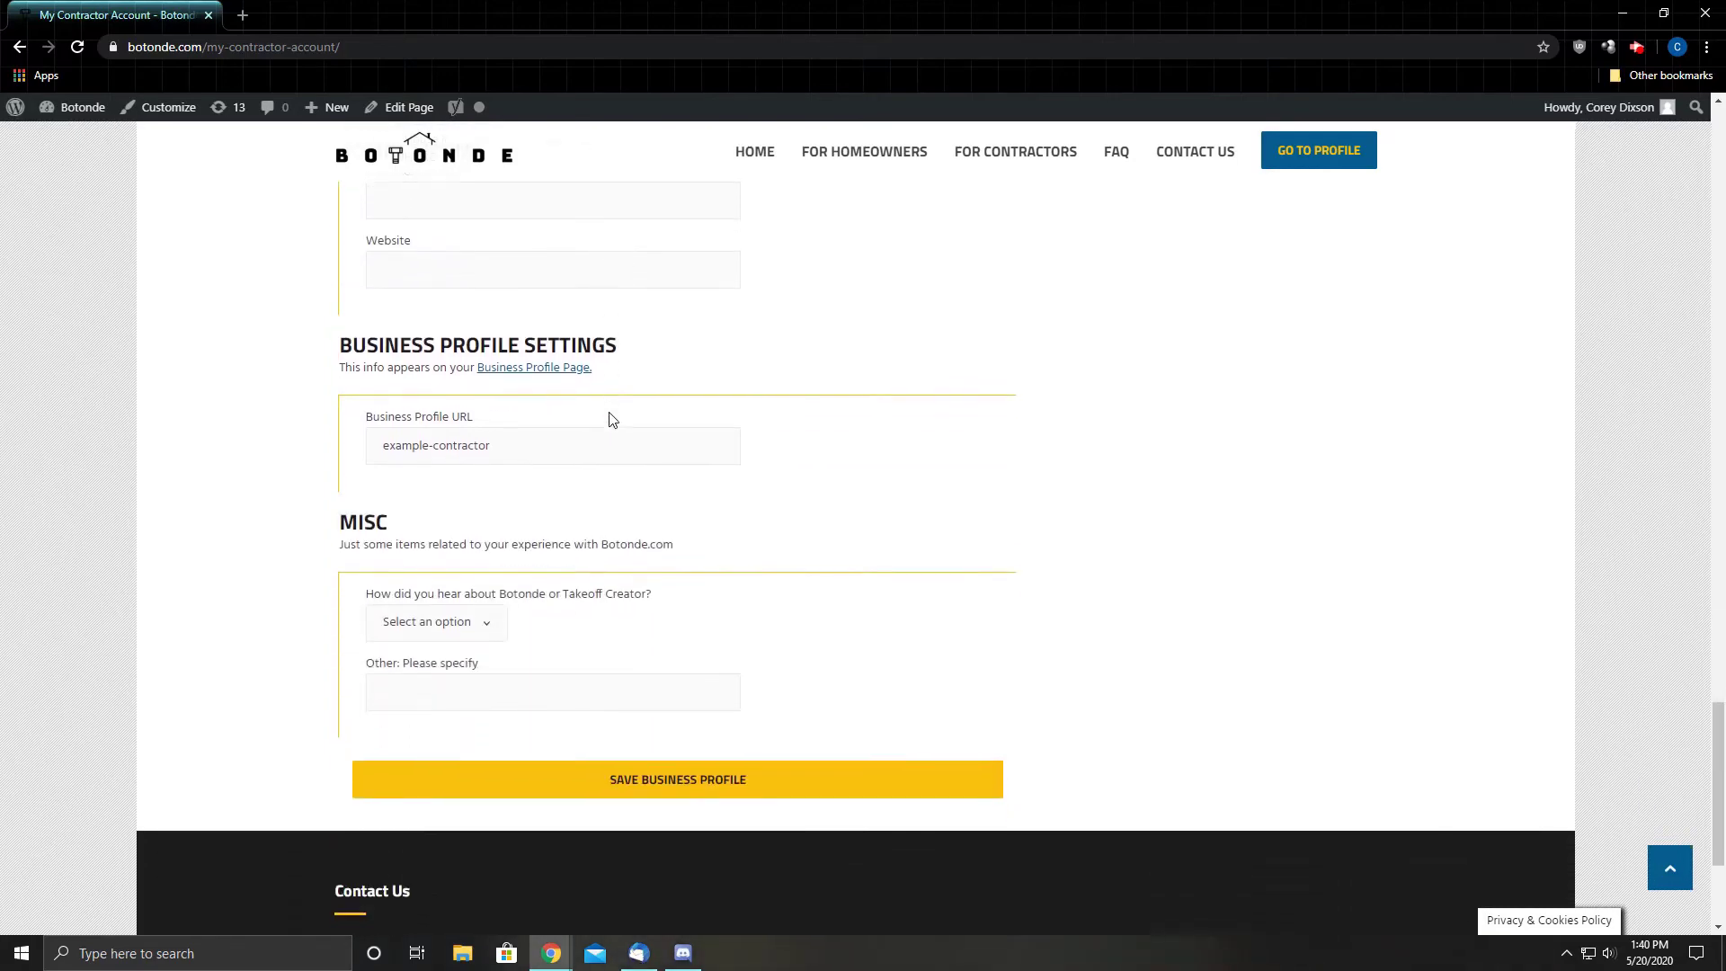
{"action": "scroll", "coordinate": [951, 474], "scroll_direction": "up", "scroll_amount": 20}
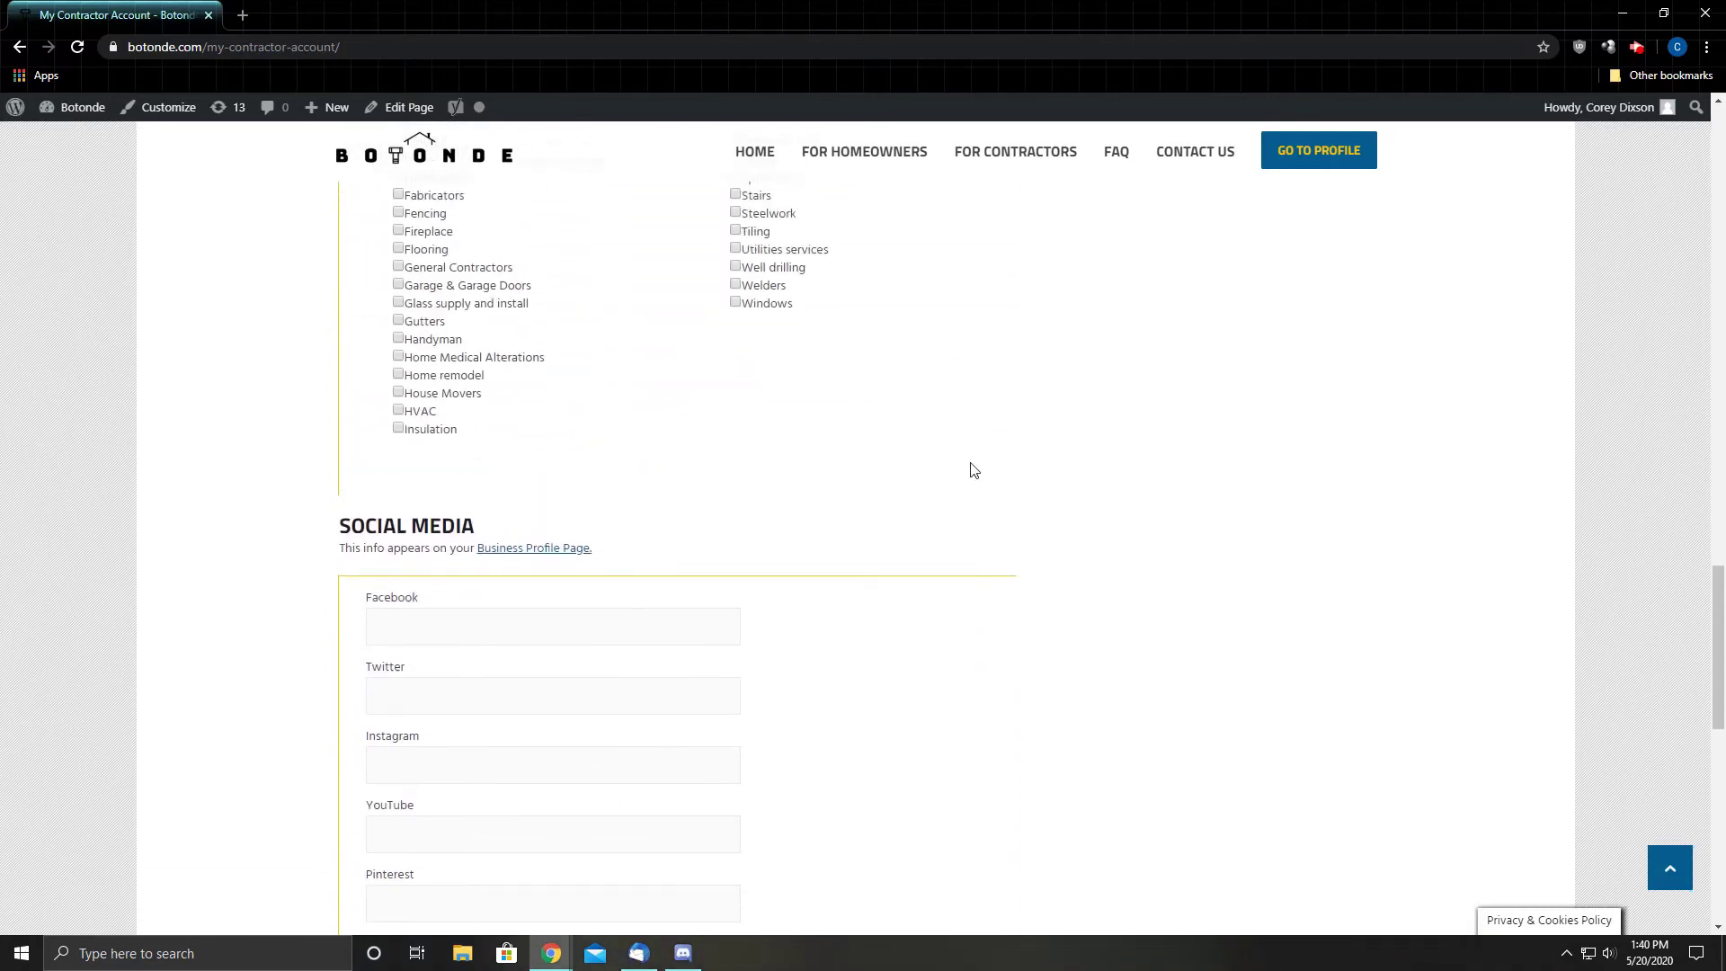
{"action": "scroll", "coordinate": [971, 472], "scroll_direction": "up", "scroll_amount": 10}
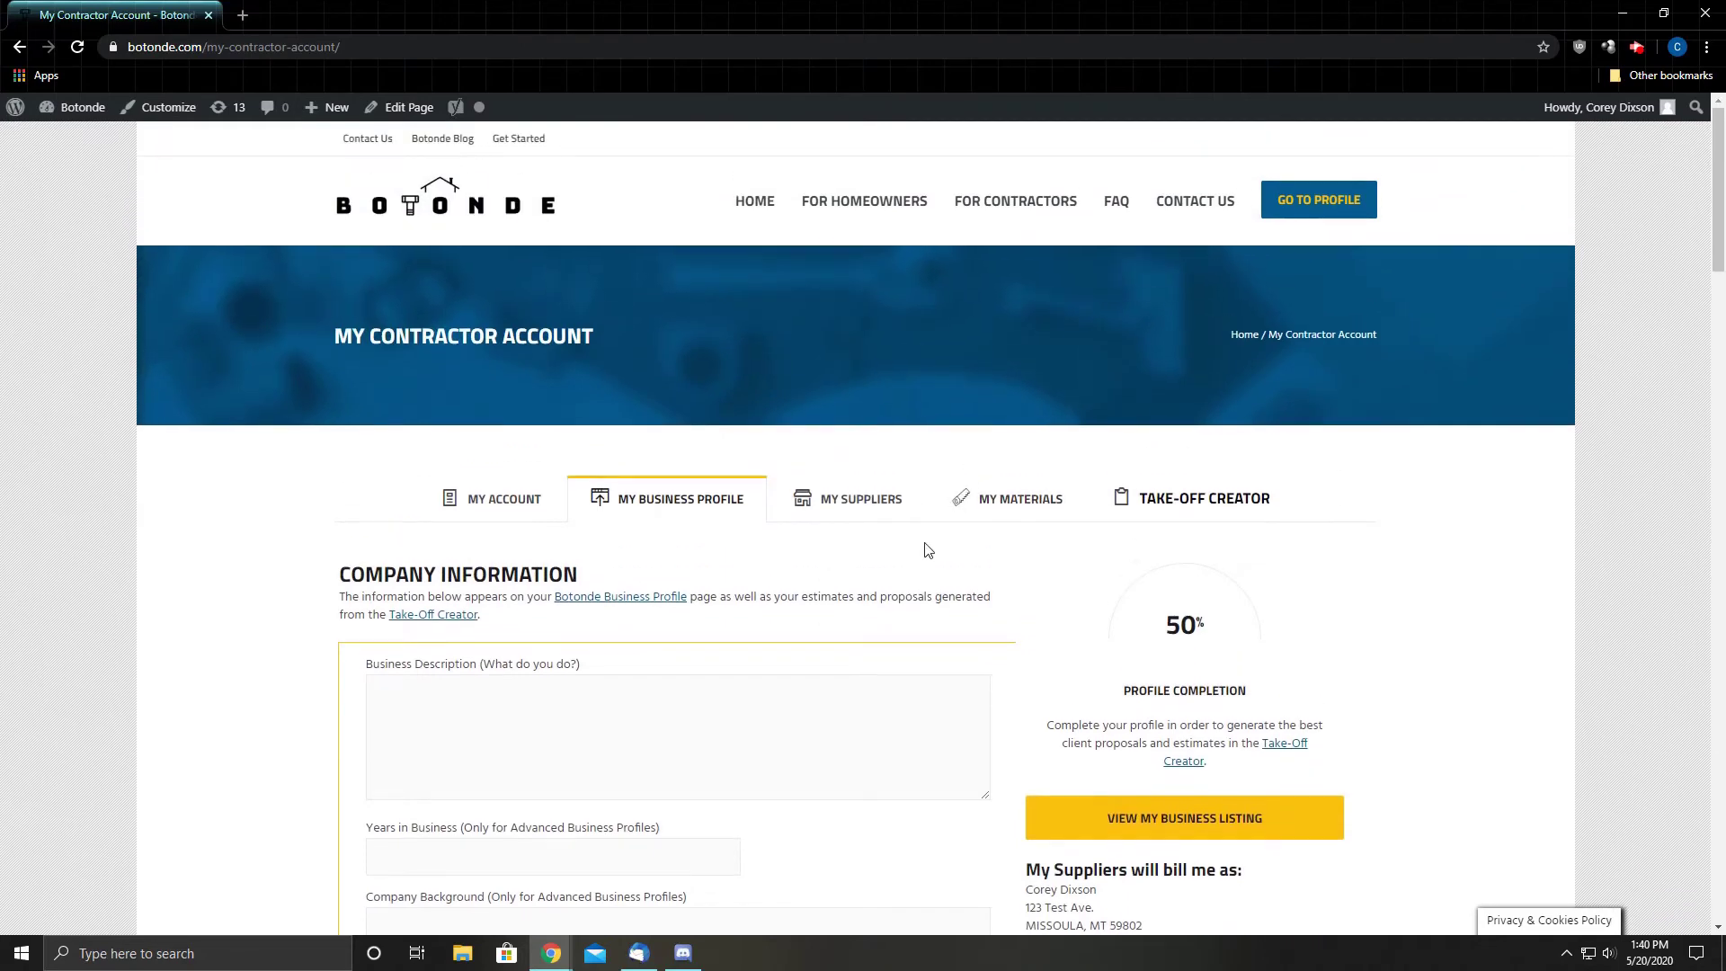
Show the account's suppliers, open Example Supplier for editing and look through its contact and payment terms fields.
{"action": "left_click", "coordinate": [861, 509]}
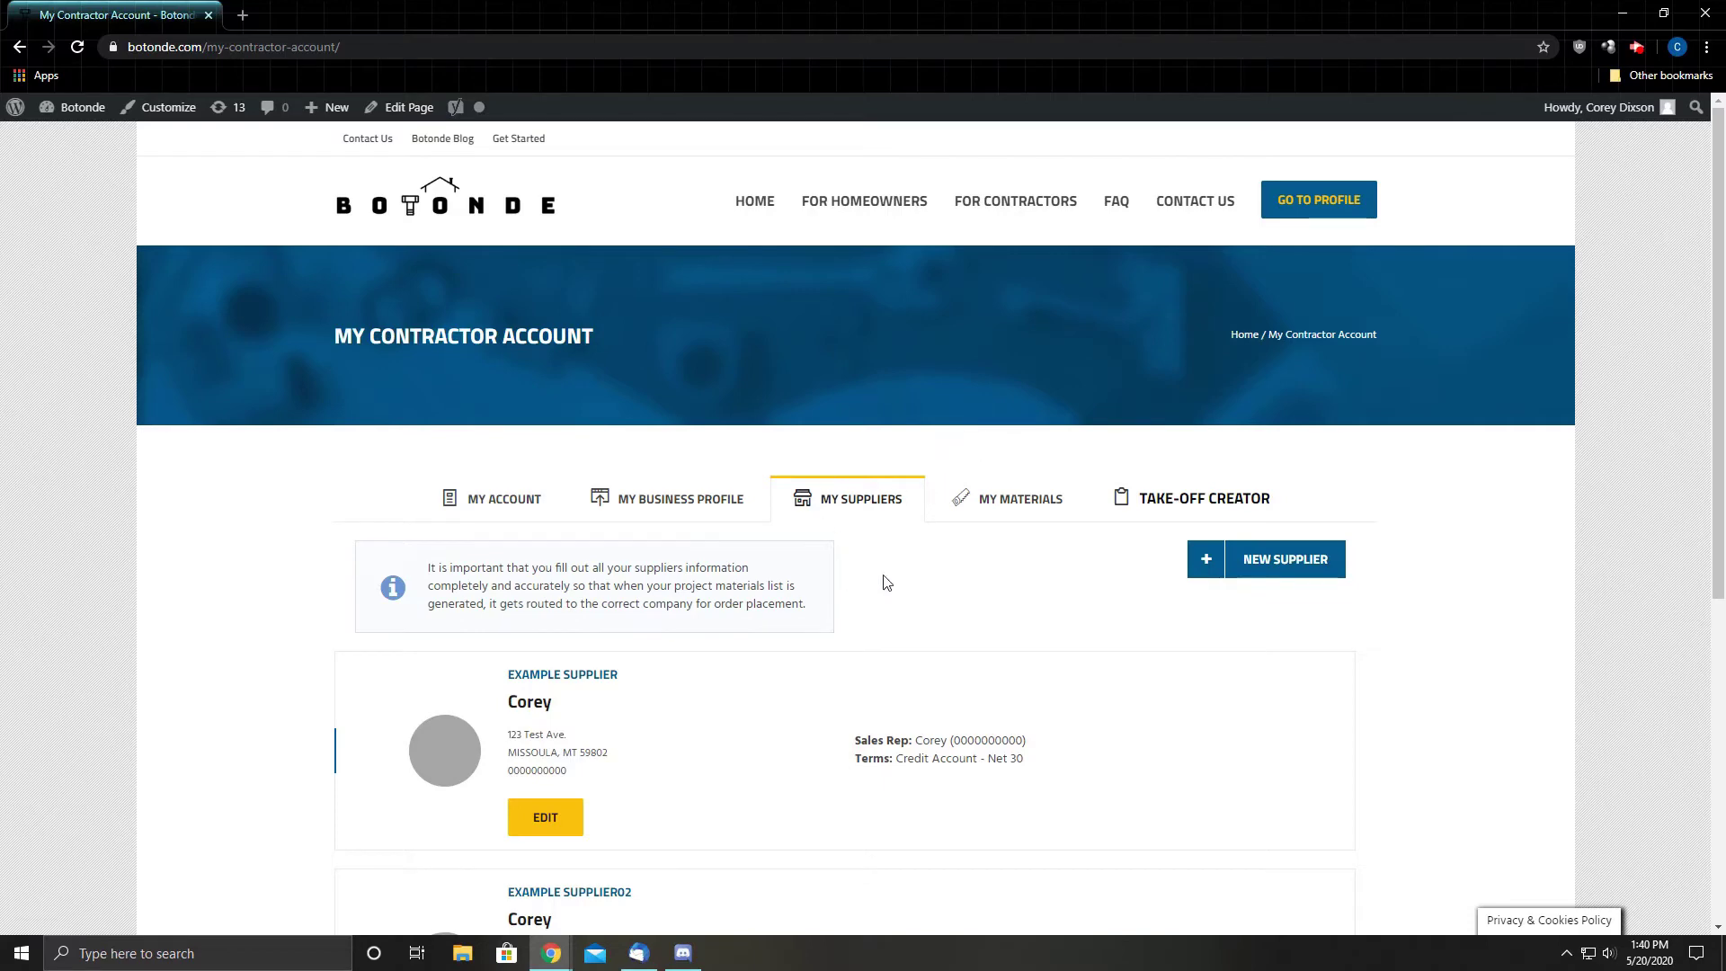
{"action": "scroll", "coordinate": [710, 728], "scroll_direction": "down", "scroll_amount": 2}
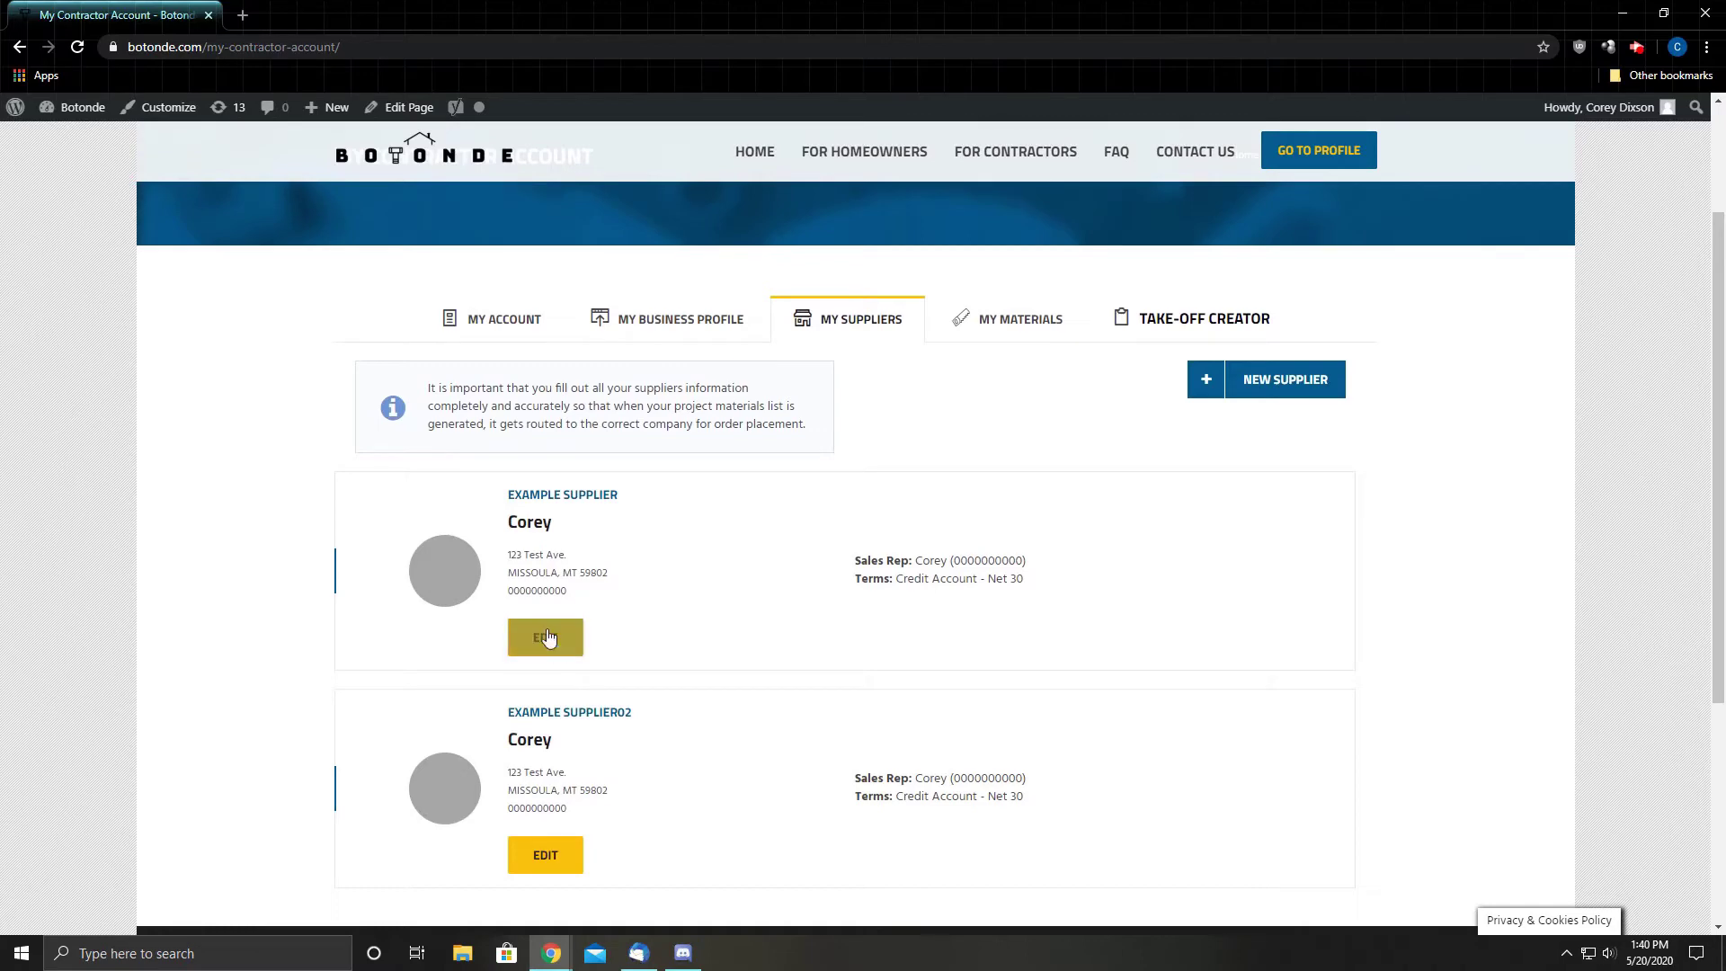
{"action": "left_click", "coordinate": [545, 638]}
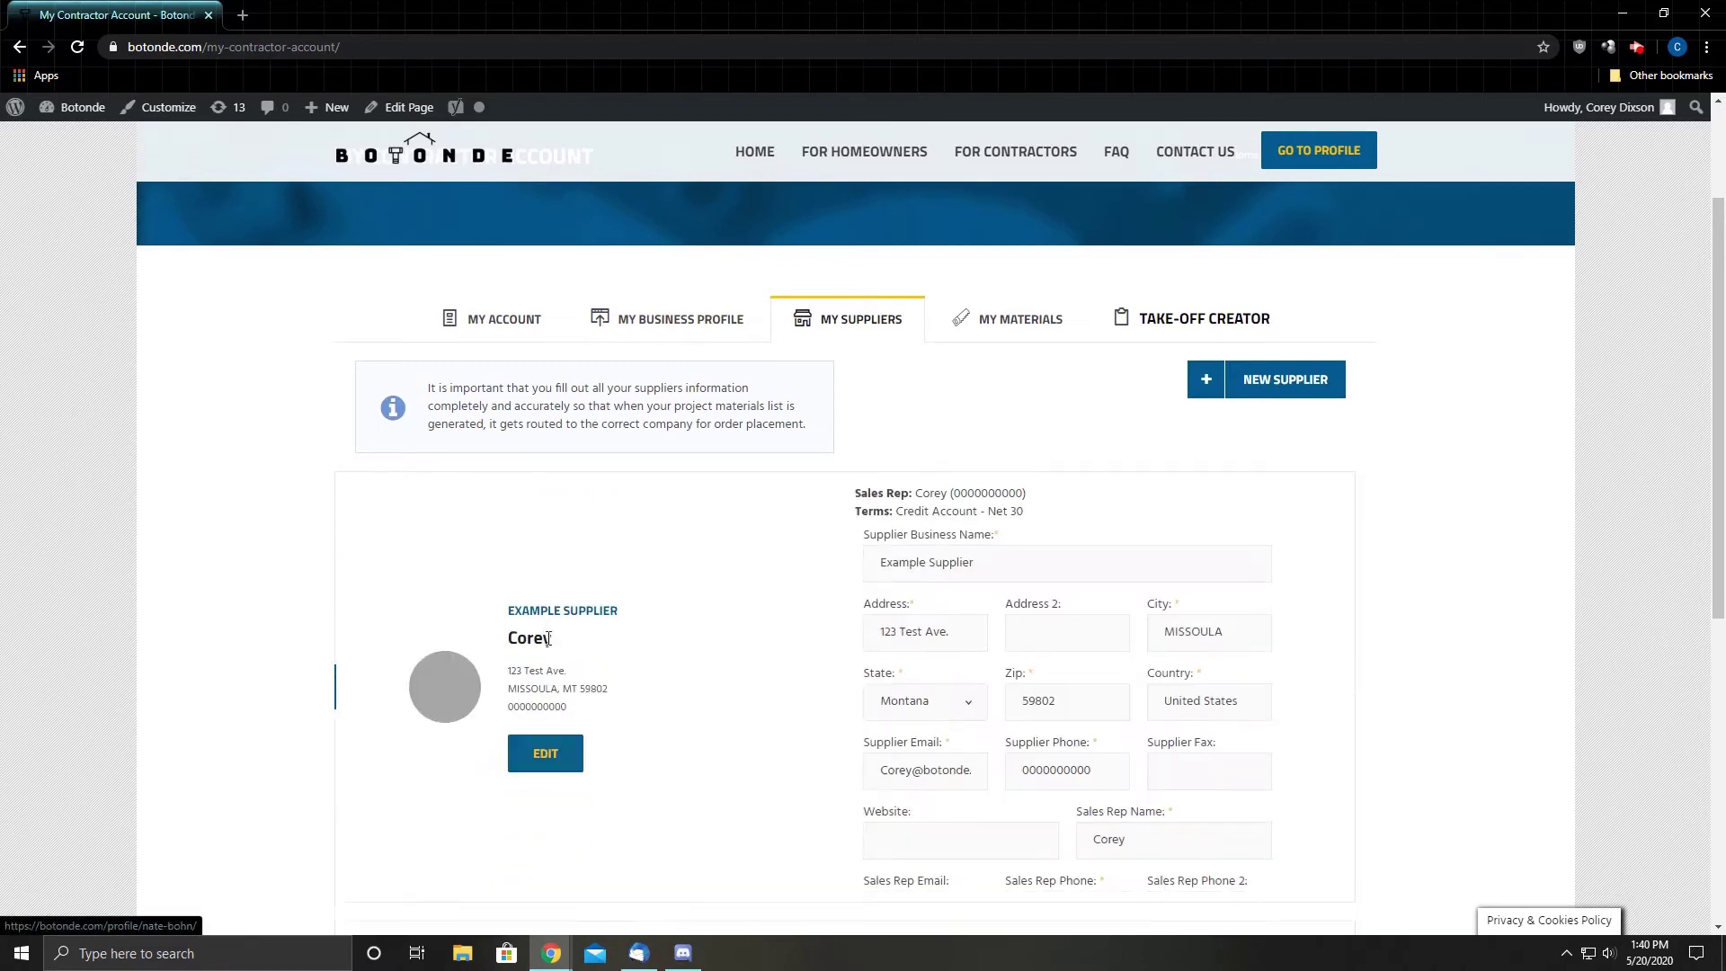
{"action": "scroll", "coordinate": [796, 649], "scroll_direction": "down", "scroll_amount": 3}
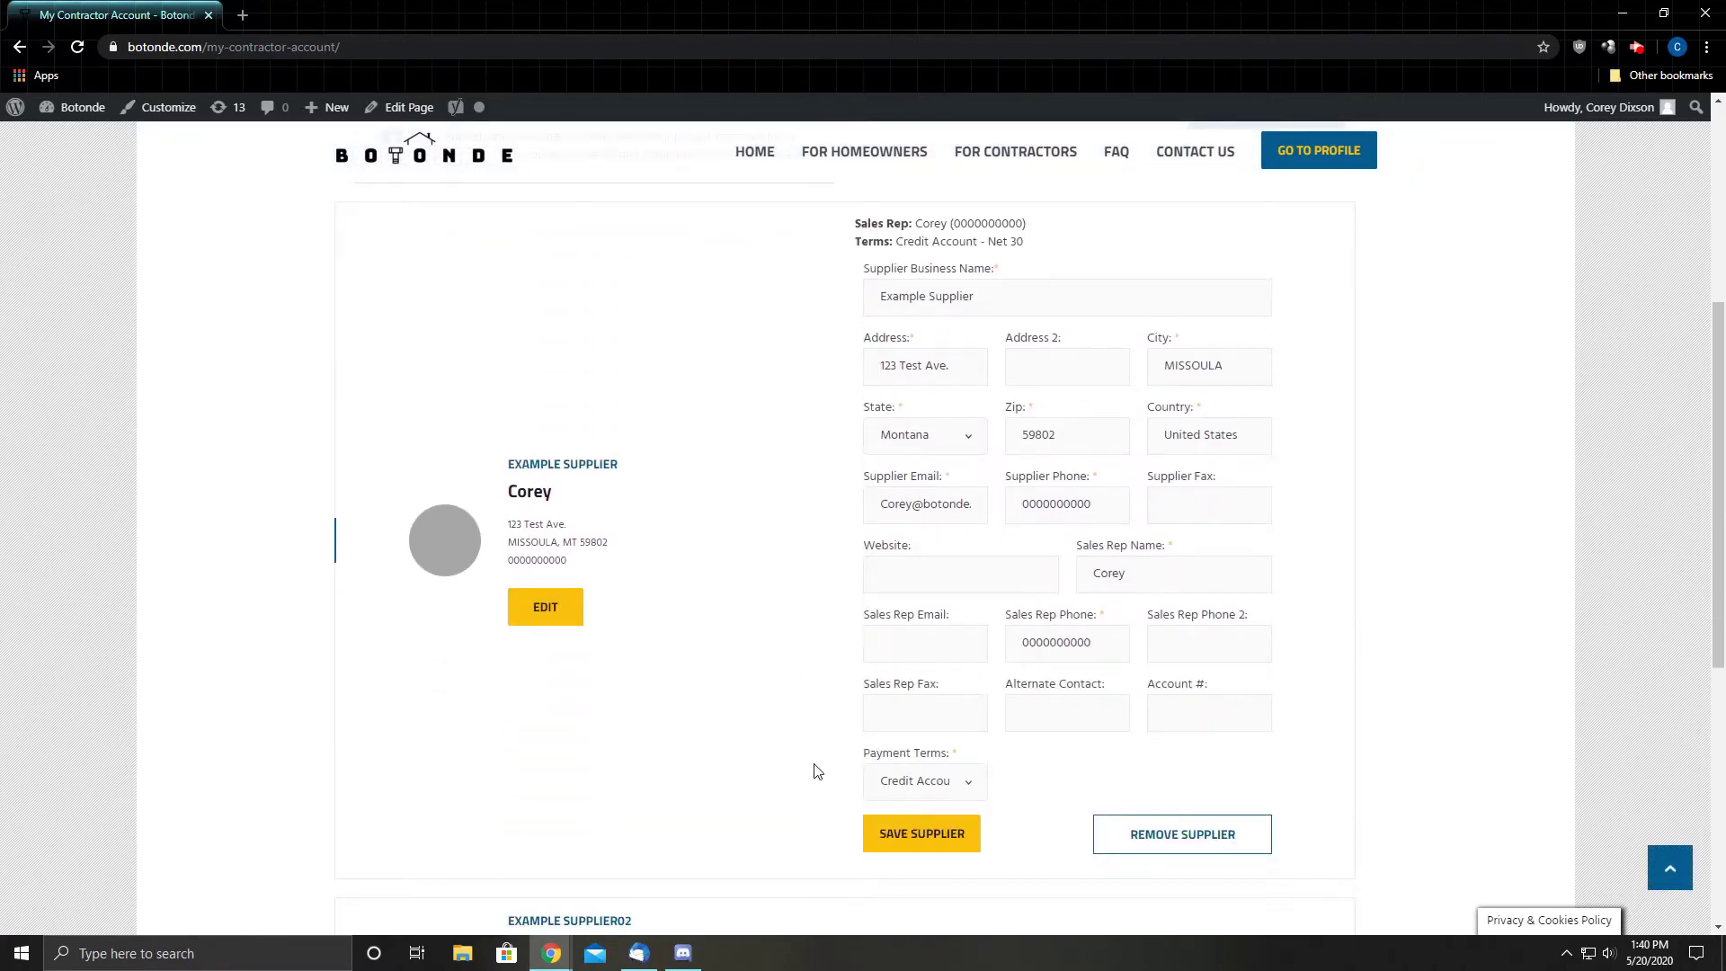
{"action": "scroll", "coordinate": [817, 795], "scroll_direction": "up", "scroll_amount": 6}
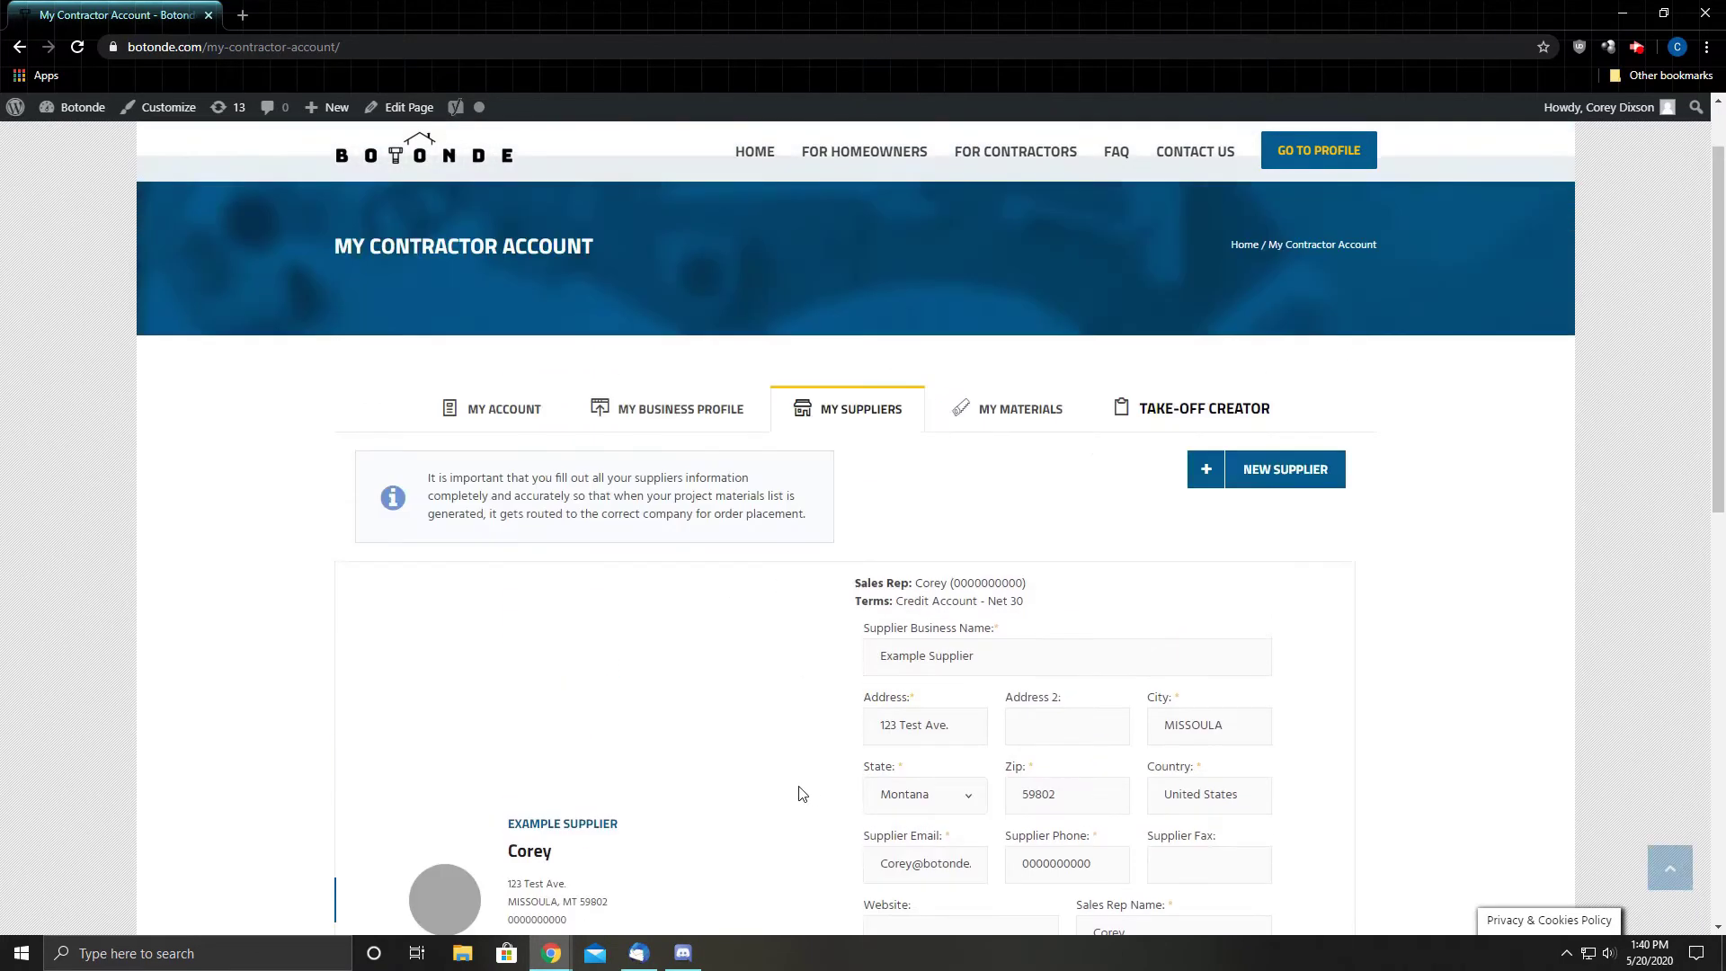
Open the new supplier form and look through its contact, sales rep and payment terms fields.
{"action": "left_click", "coordinate": [1232, 476]}
{"action": "scroll", "coordinate": [742, 717], "scroll_direction": "down", "scroll_amount": 4}
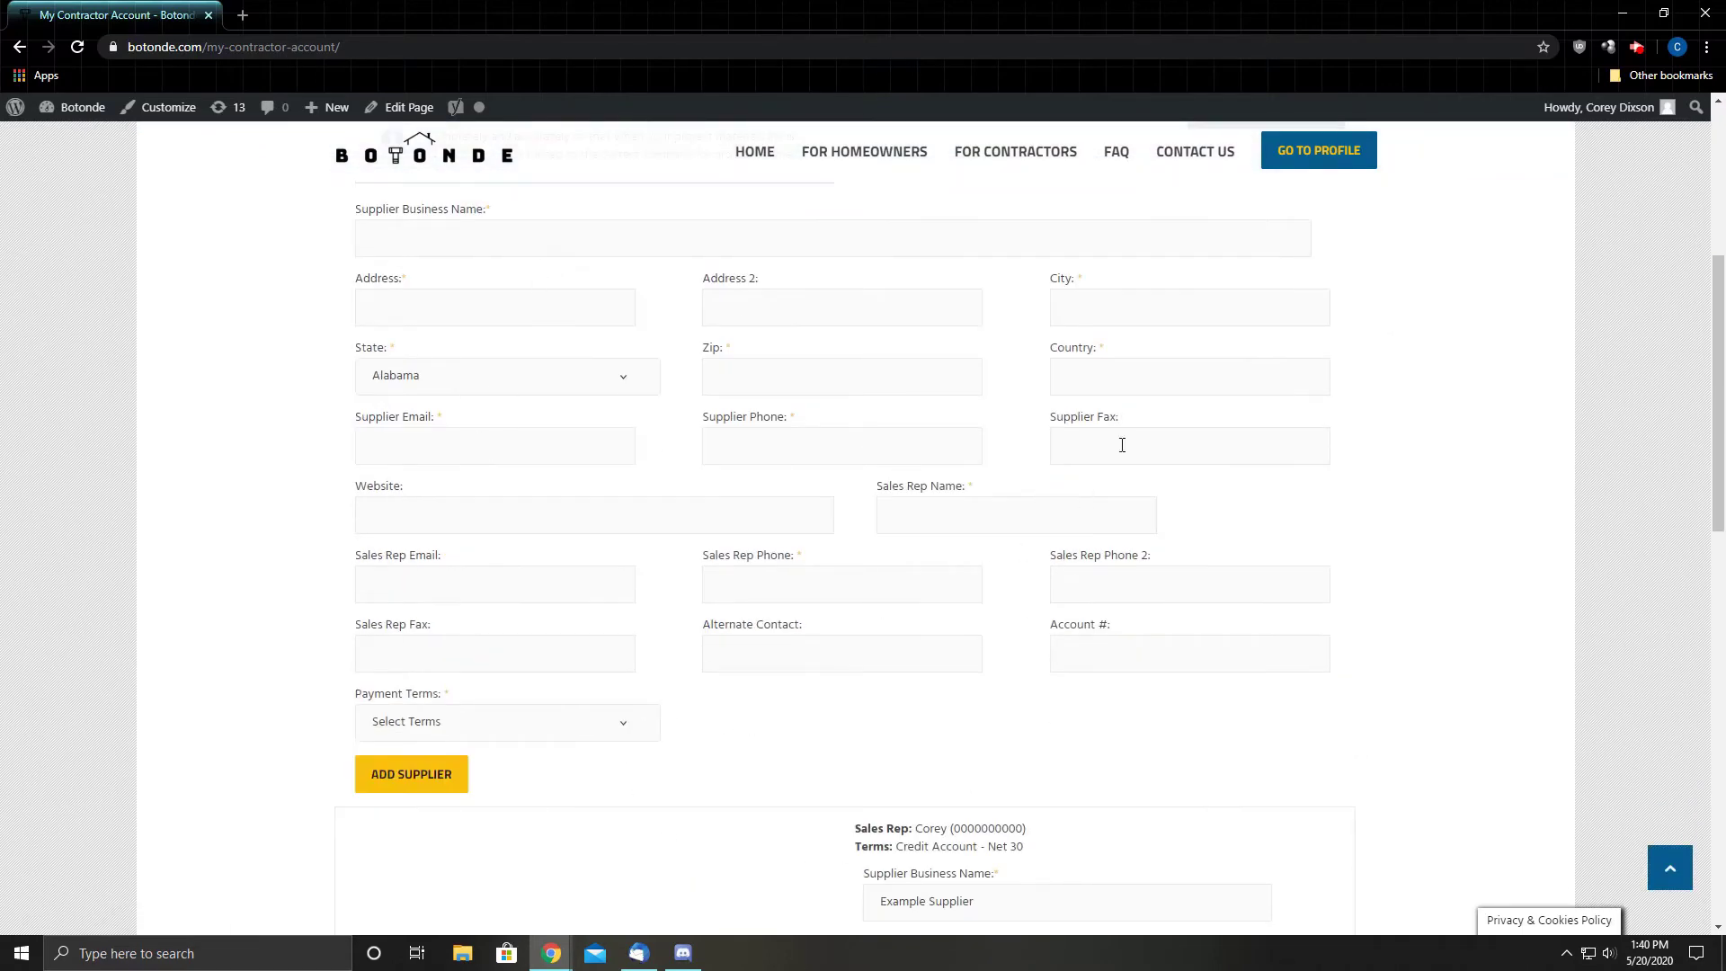
{"action": "scroll", "coordinate": [1107, 482], "scroll_direction": "up", "scroll_amount": 3}
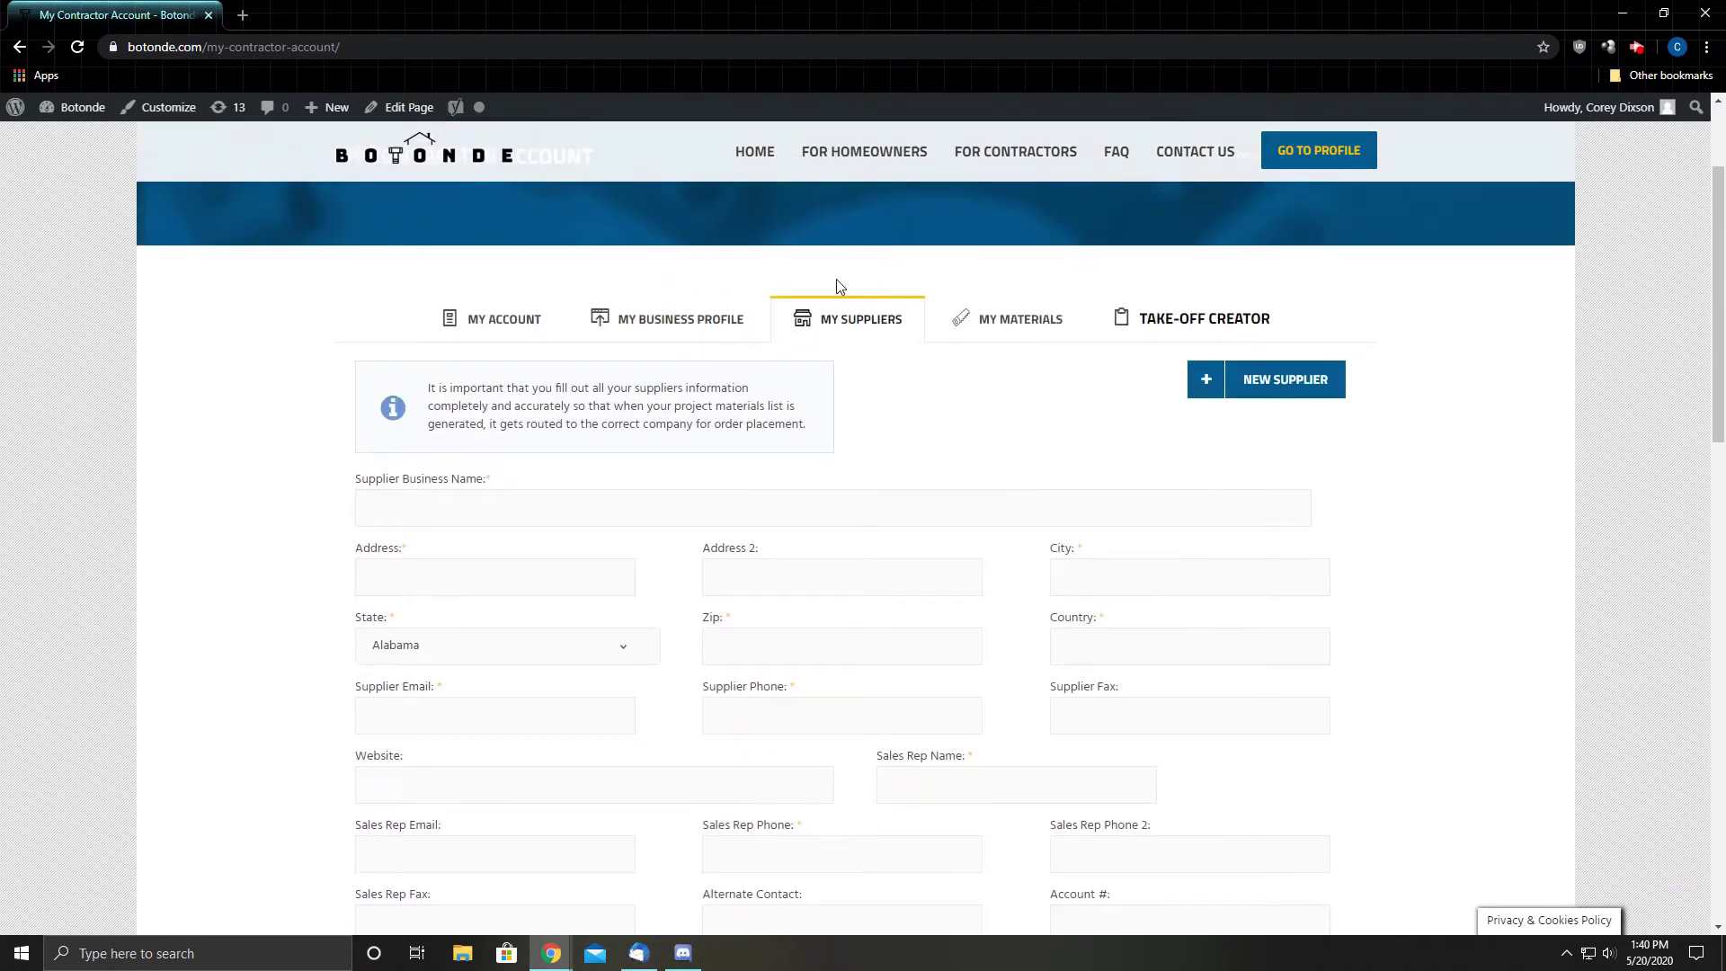
Show the account's materials and look through the list's supplier prices, contractor markups and assigned suppliers.
{"action": "left_click", "coordinate": [1040, 322]}
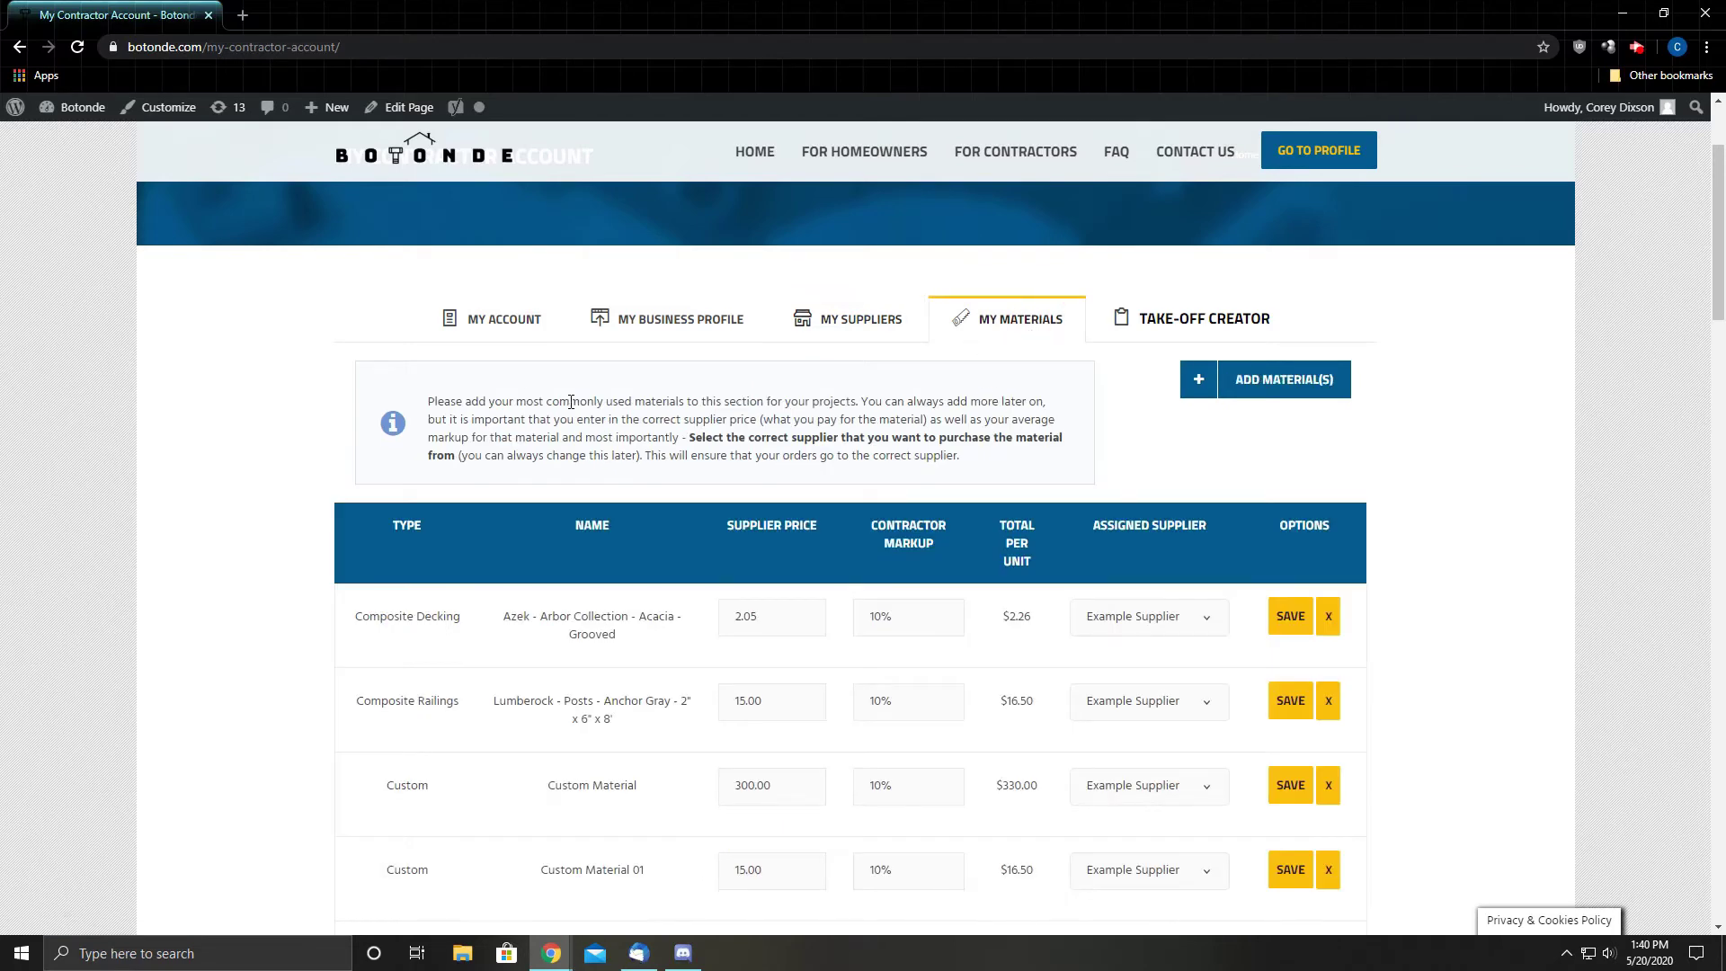
{"action": "scroll", "coordinate": [326, 664], "scroll_direction": "down", "scroll_amount": 6}
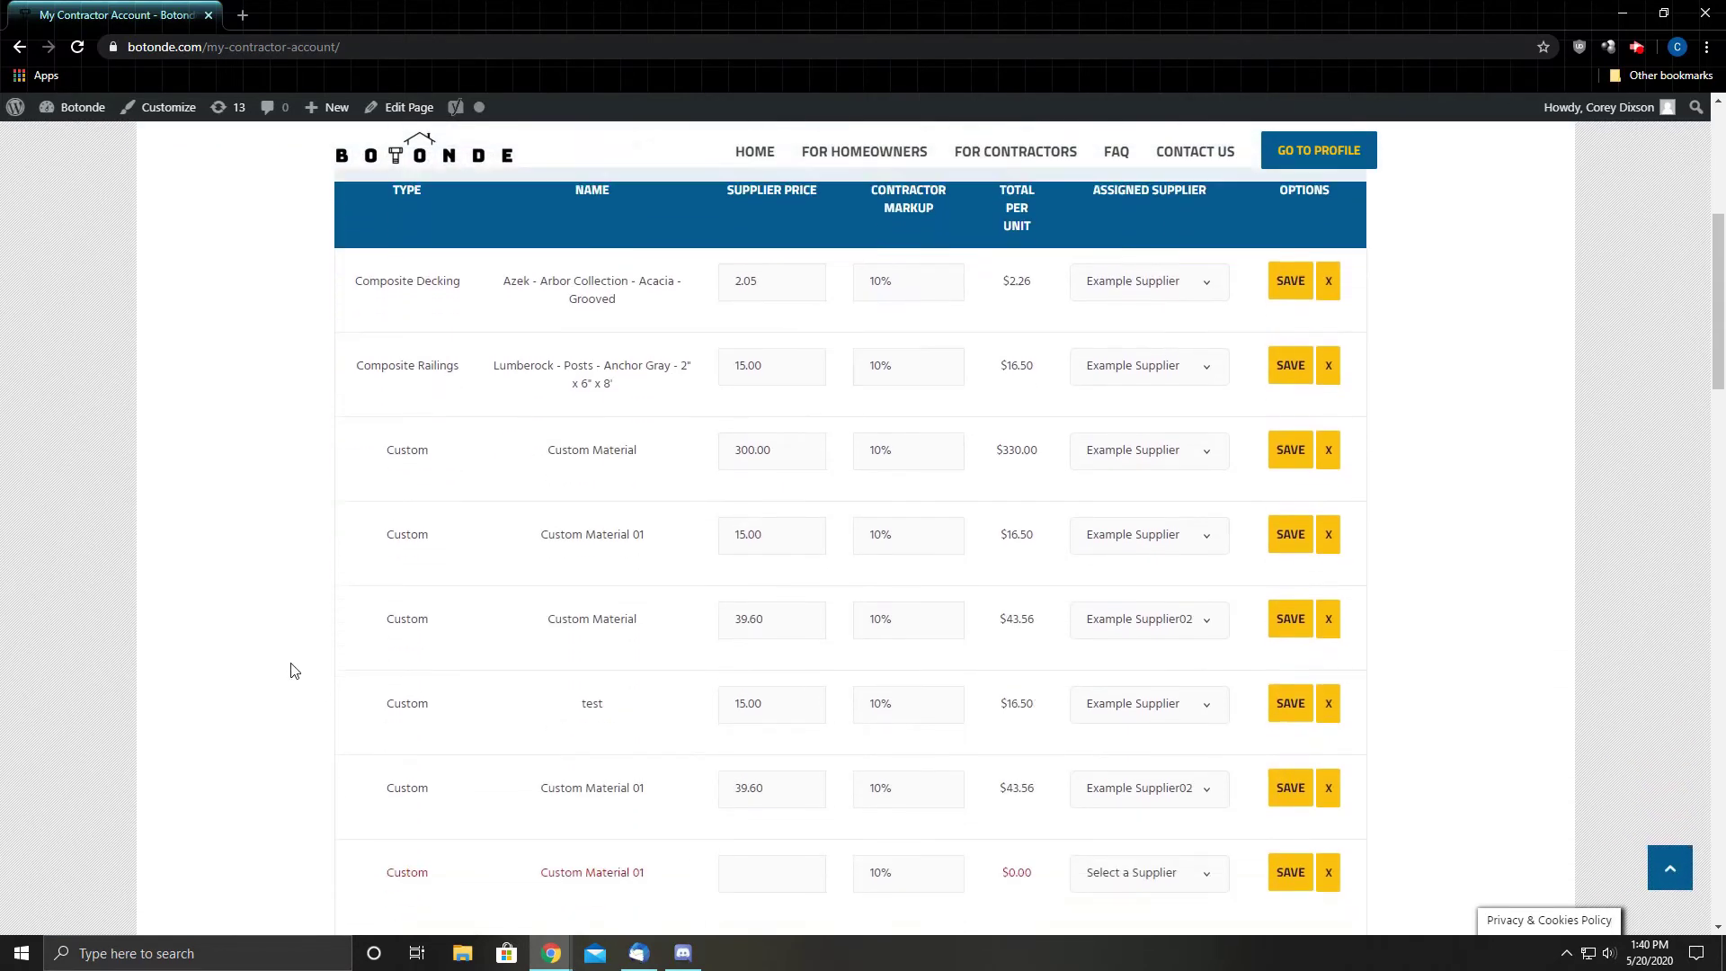
{"action": "scroll", "coordinate": [314, 685], "scroll_direction": "down", "scroll_amount": 13}
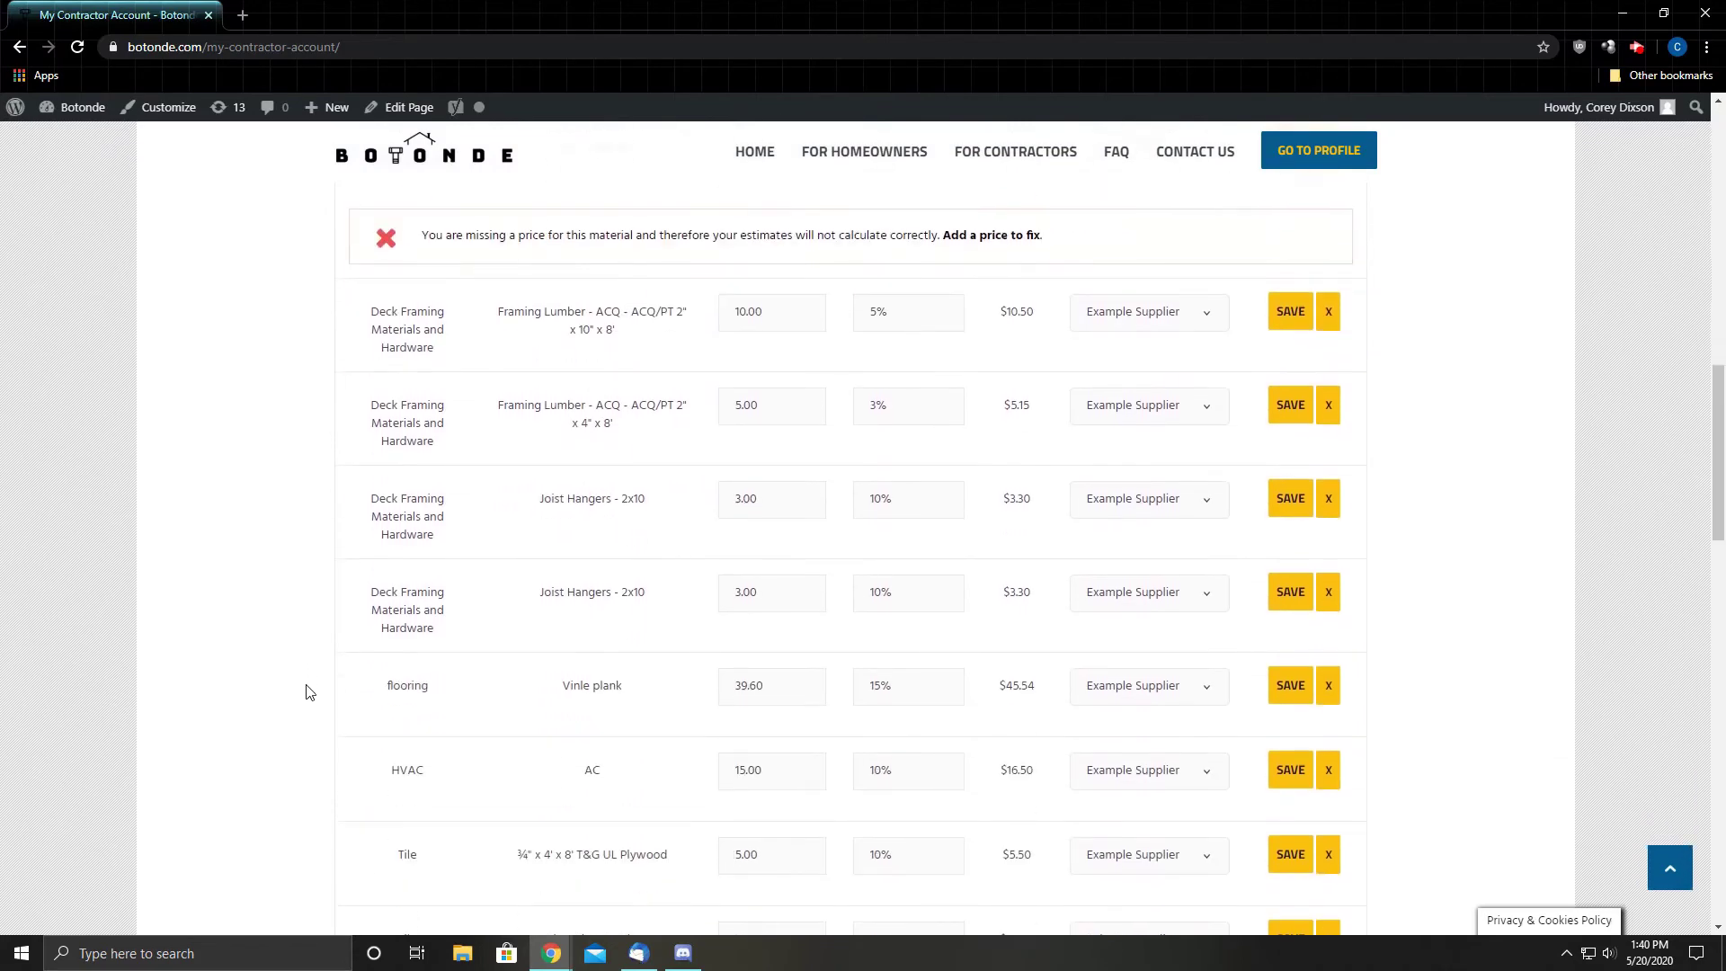
{"action": "scroll", "coordinate": [301, 687], "scroll_direction": "up", "scroll_amount": 13}
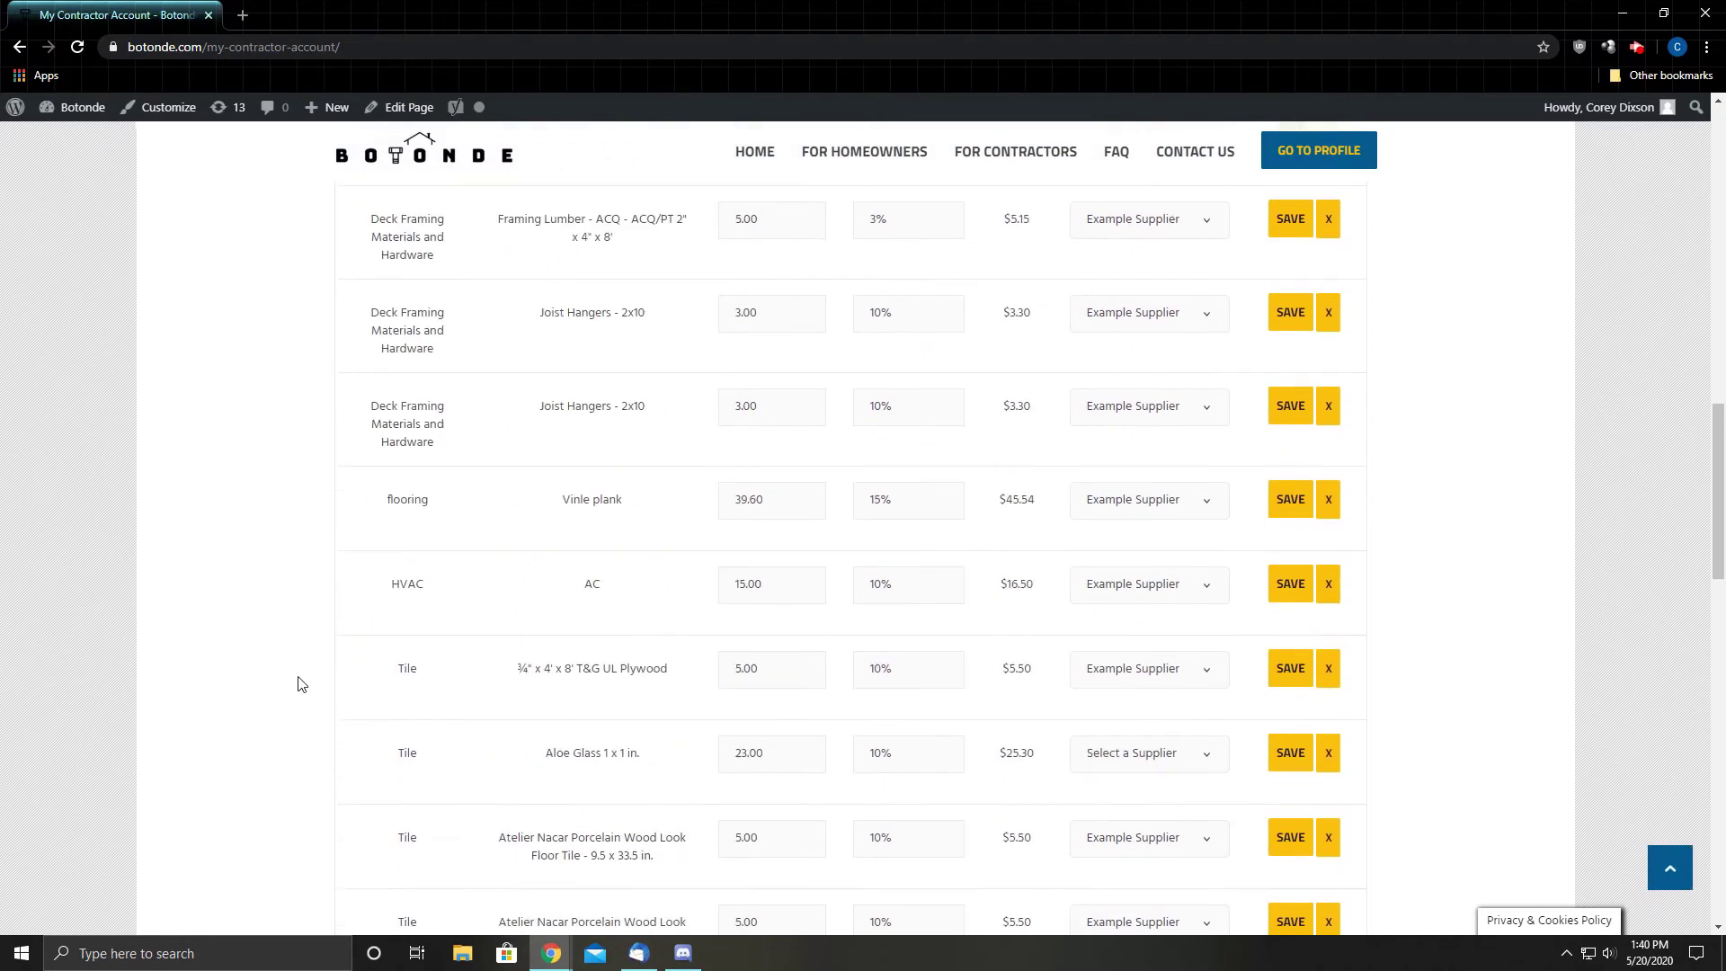
{"action": "scroll", "coordinate": [303, 688], "scroll_direction": "up", "scroll_amount": 4}
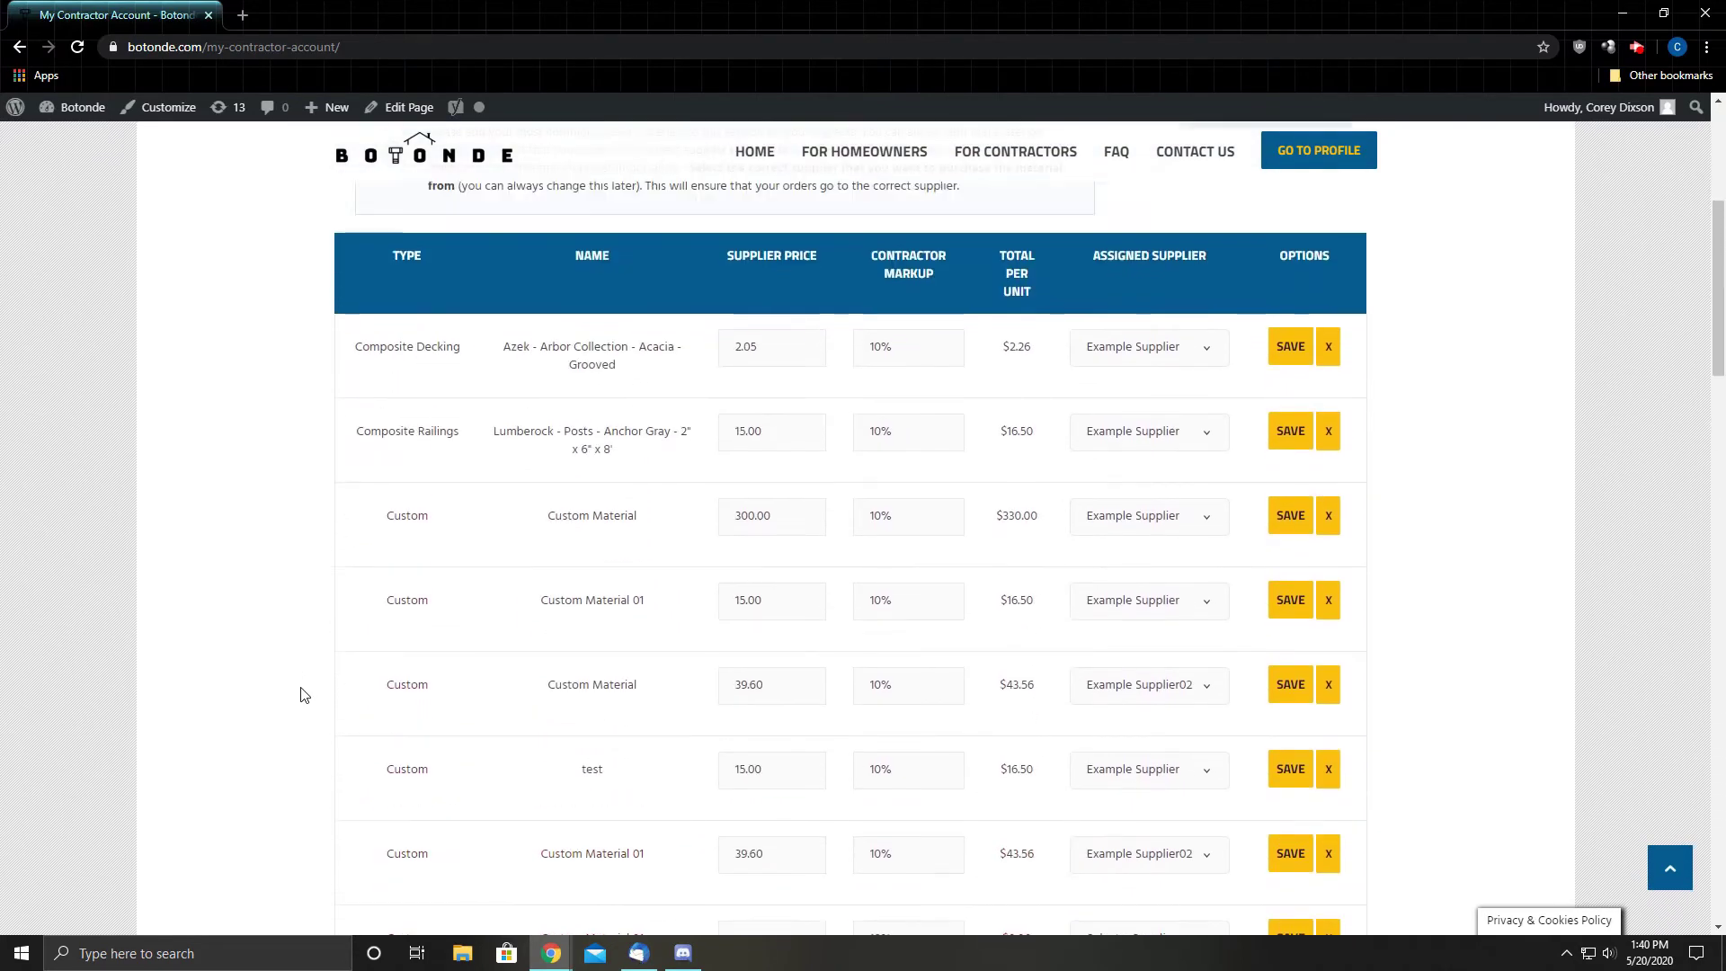
{"action": "scroll", "coordinate": [302, 701], "scroll_direction": "up", "scroll_amount": 2}
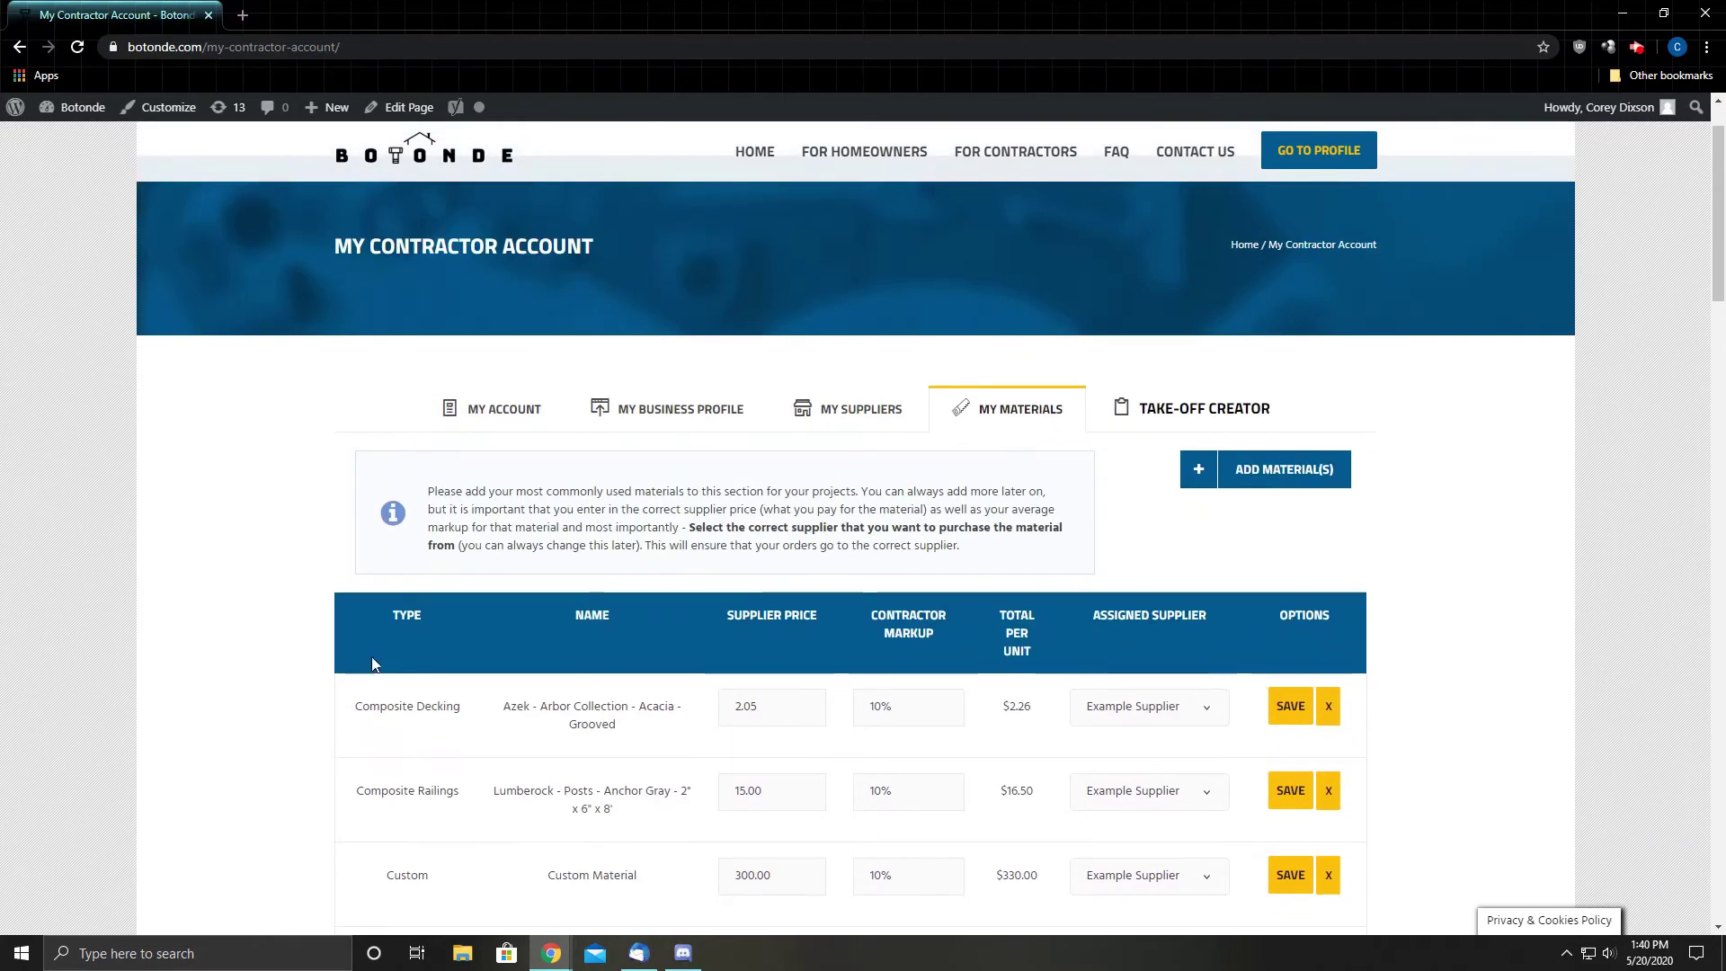
Open the form for adding materials and choose the Tile top category with the Glass Tiles subcategory from the Botonde database.
{"action": "left_click", "coordinate": [1205, 482]}
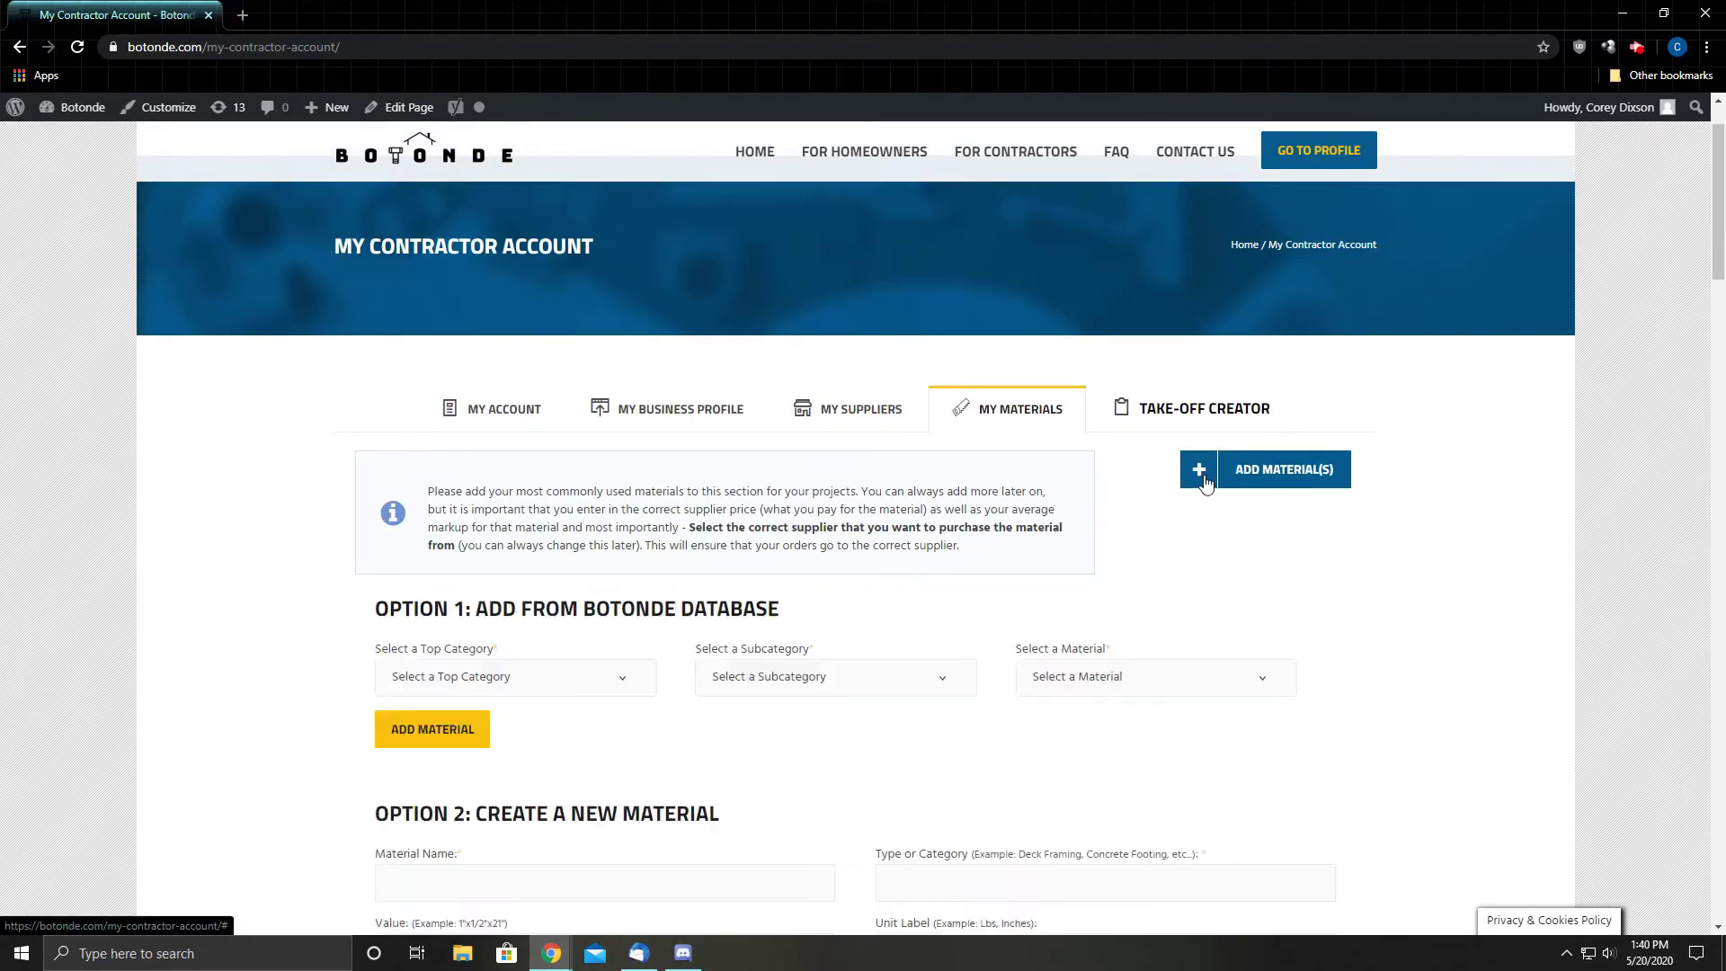
{"action": "left_click", "coordinate": [621, 686]}
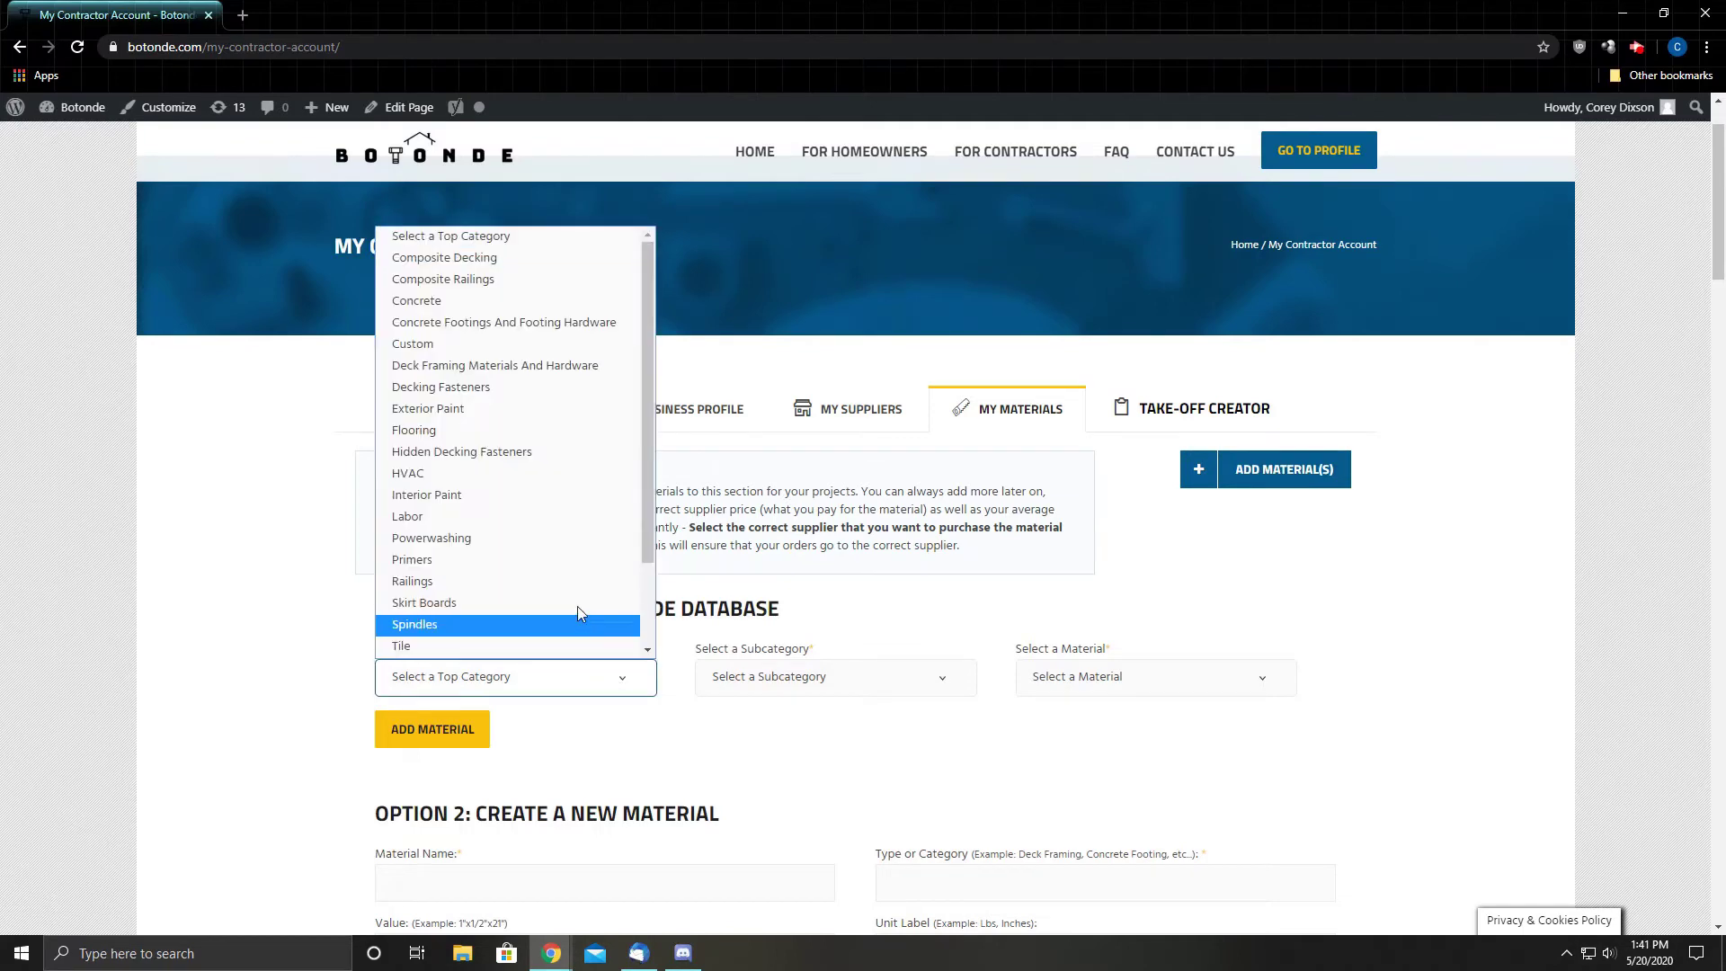
{"action": "left_click", "coordinate": [490, 643]}
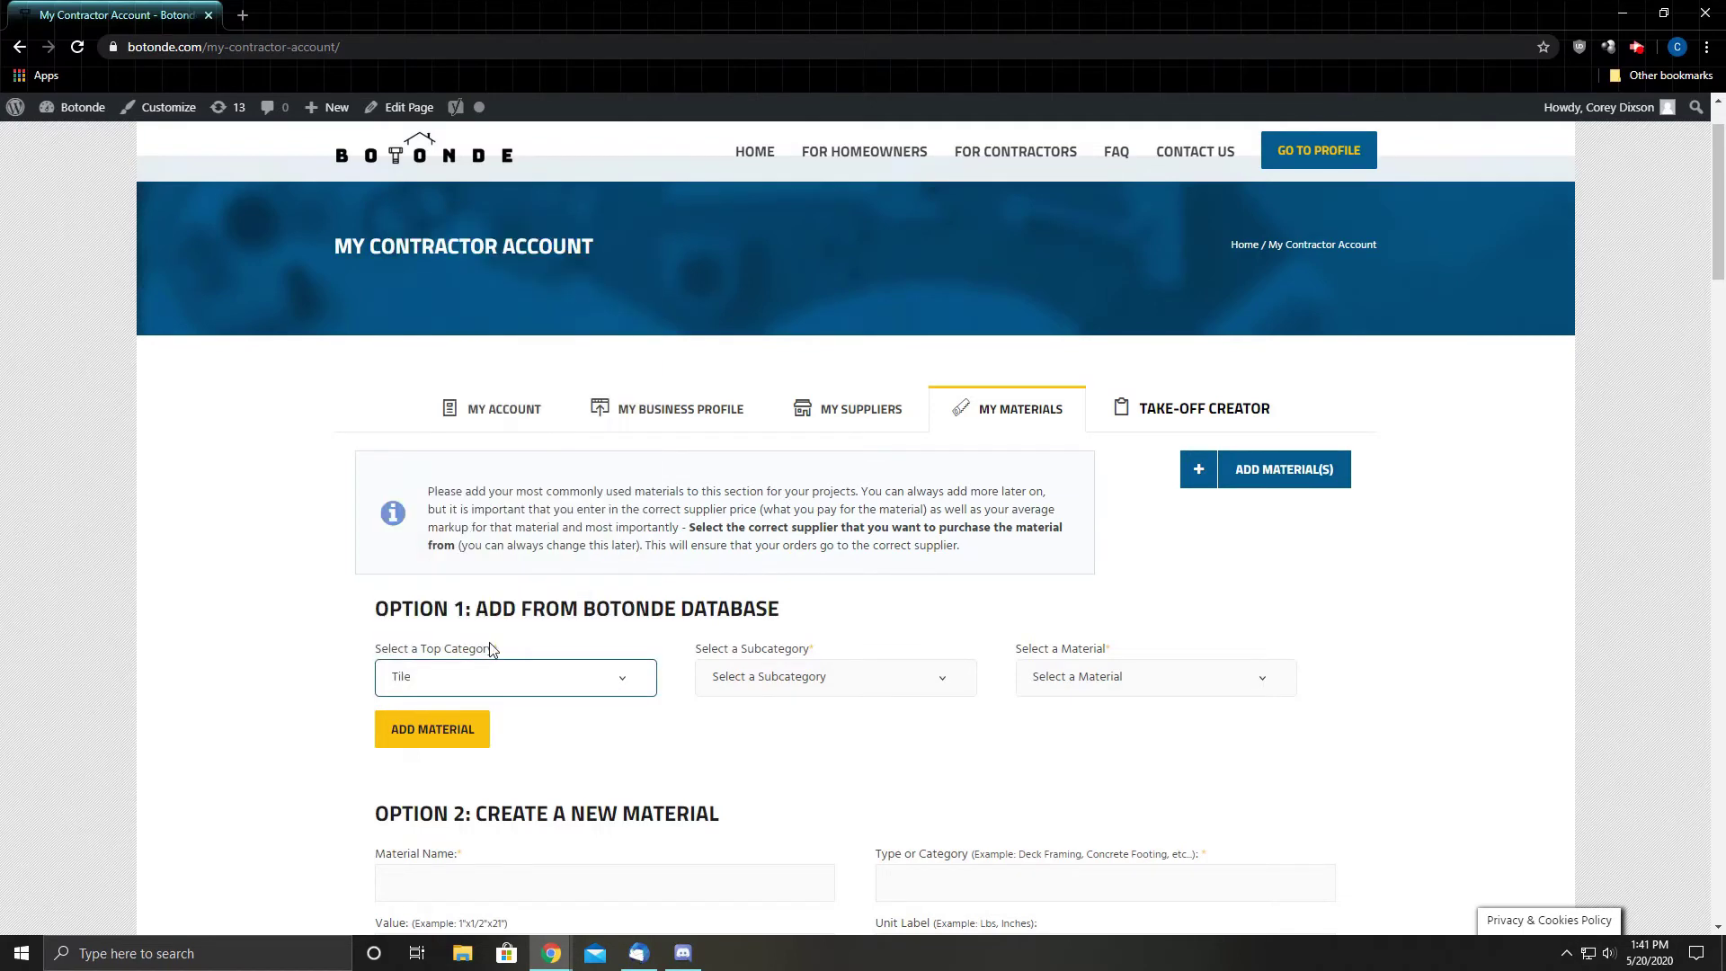
{"action": "left_click", "coordinate": [939, 681]}
{"action": "left_click", "coordinate": [939, 680]}
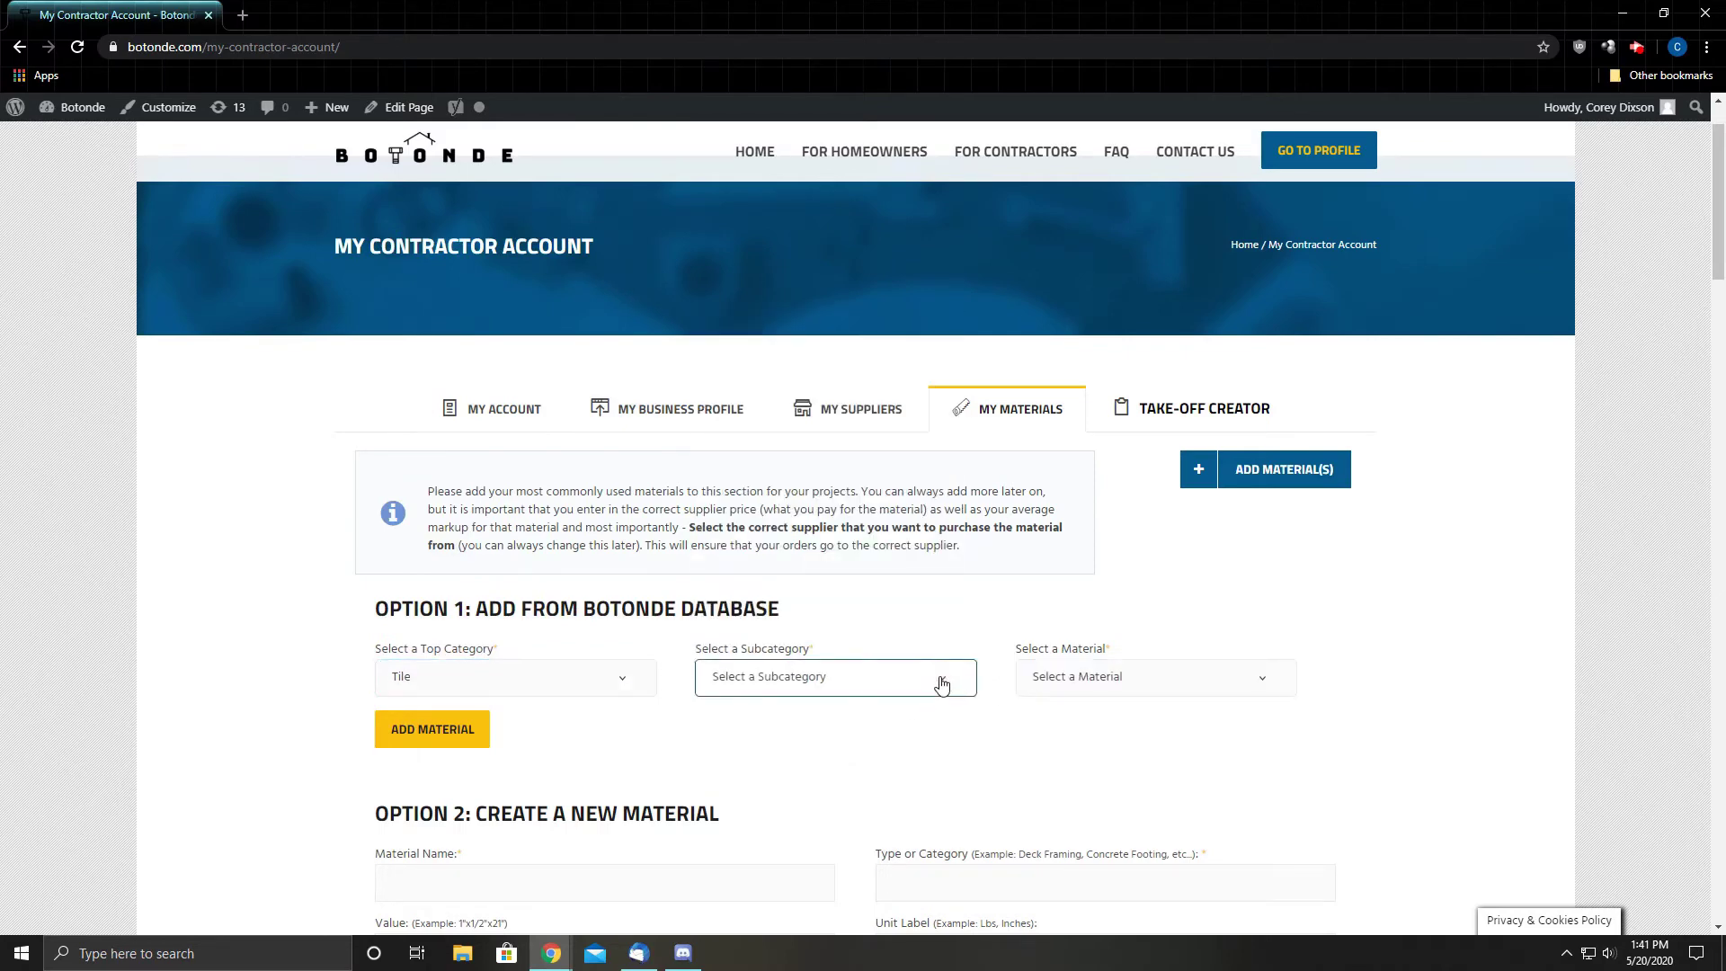
{"action": "left_click", "coordinate": [945, 680]}
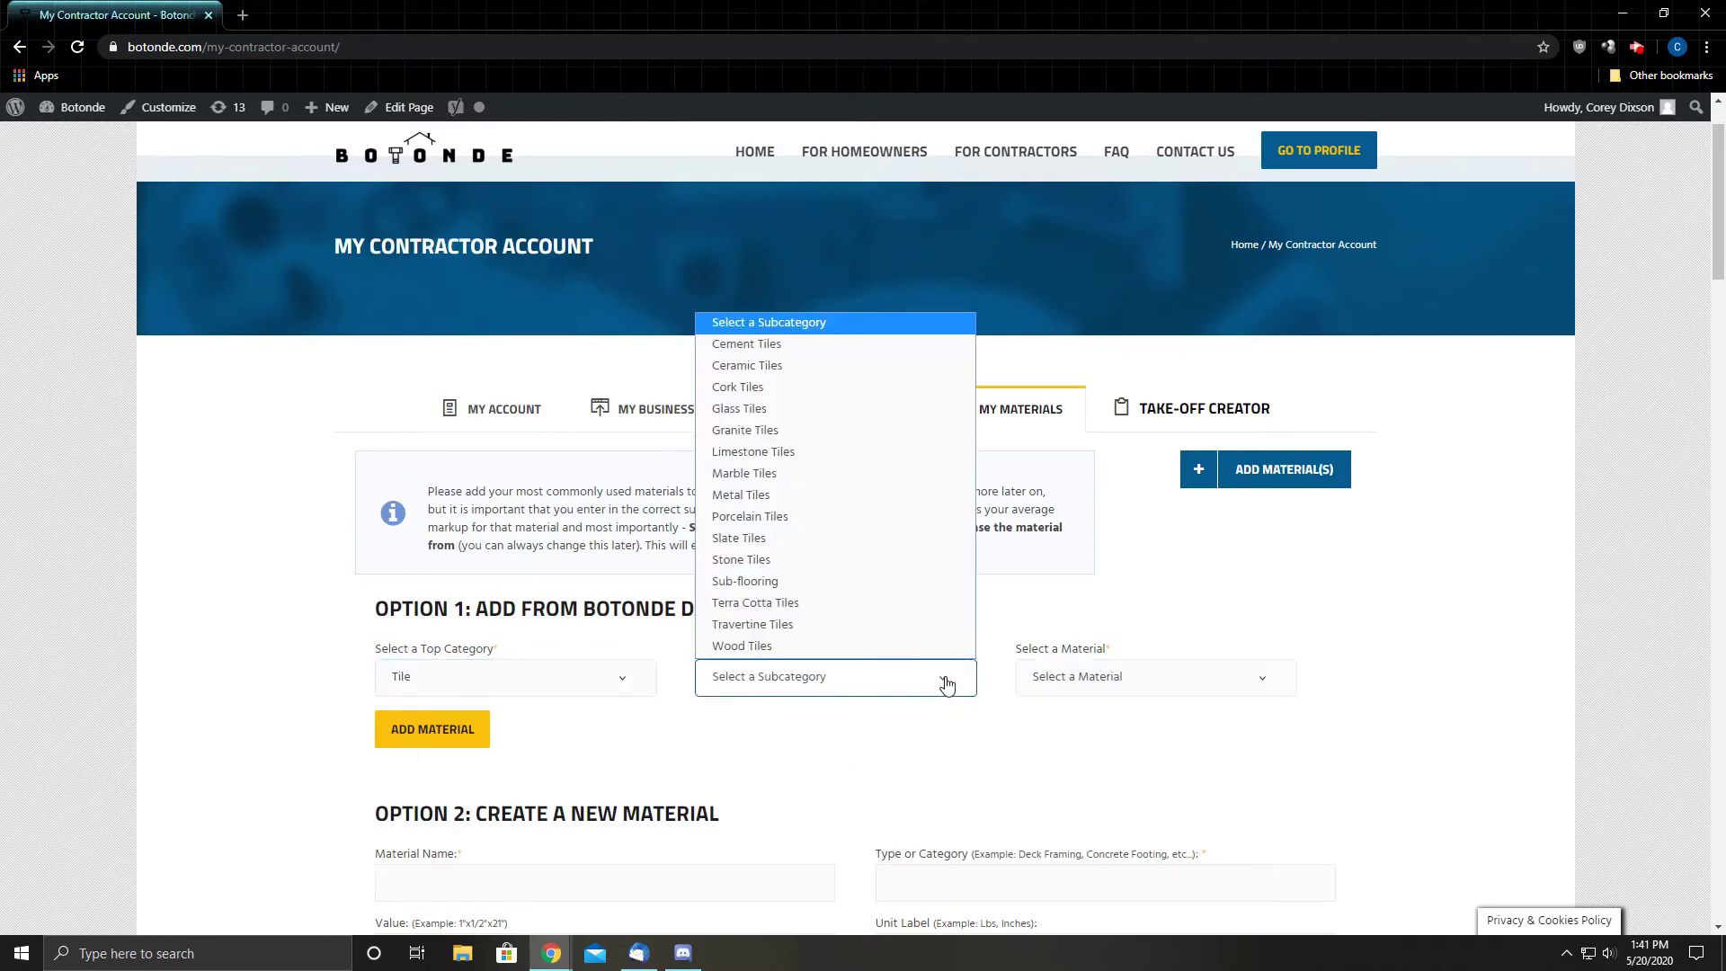
{"action": "left_click", "coordinate": [773, 407]}
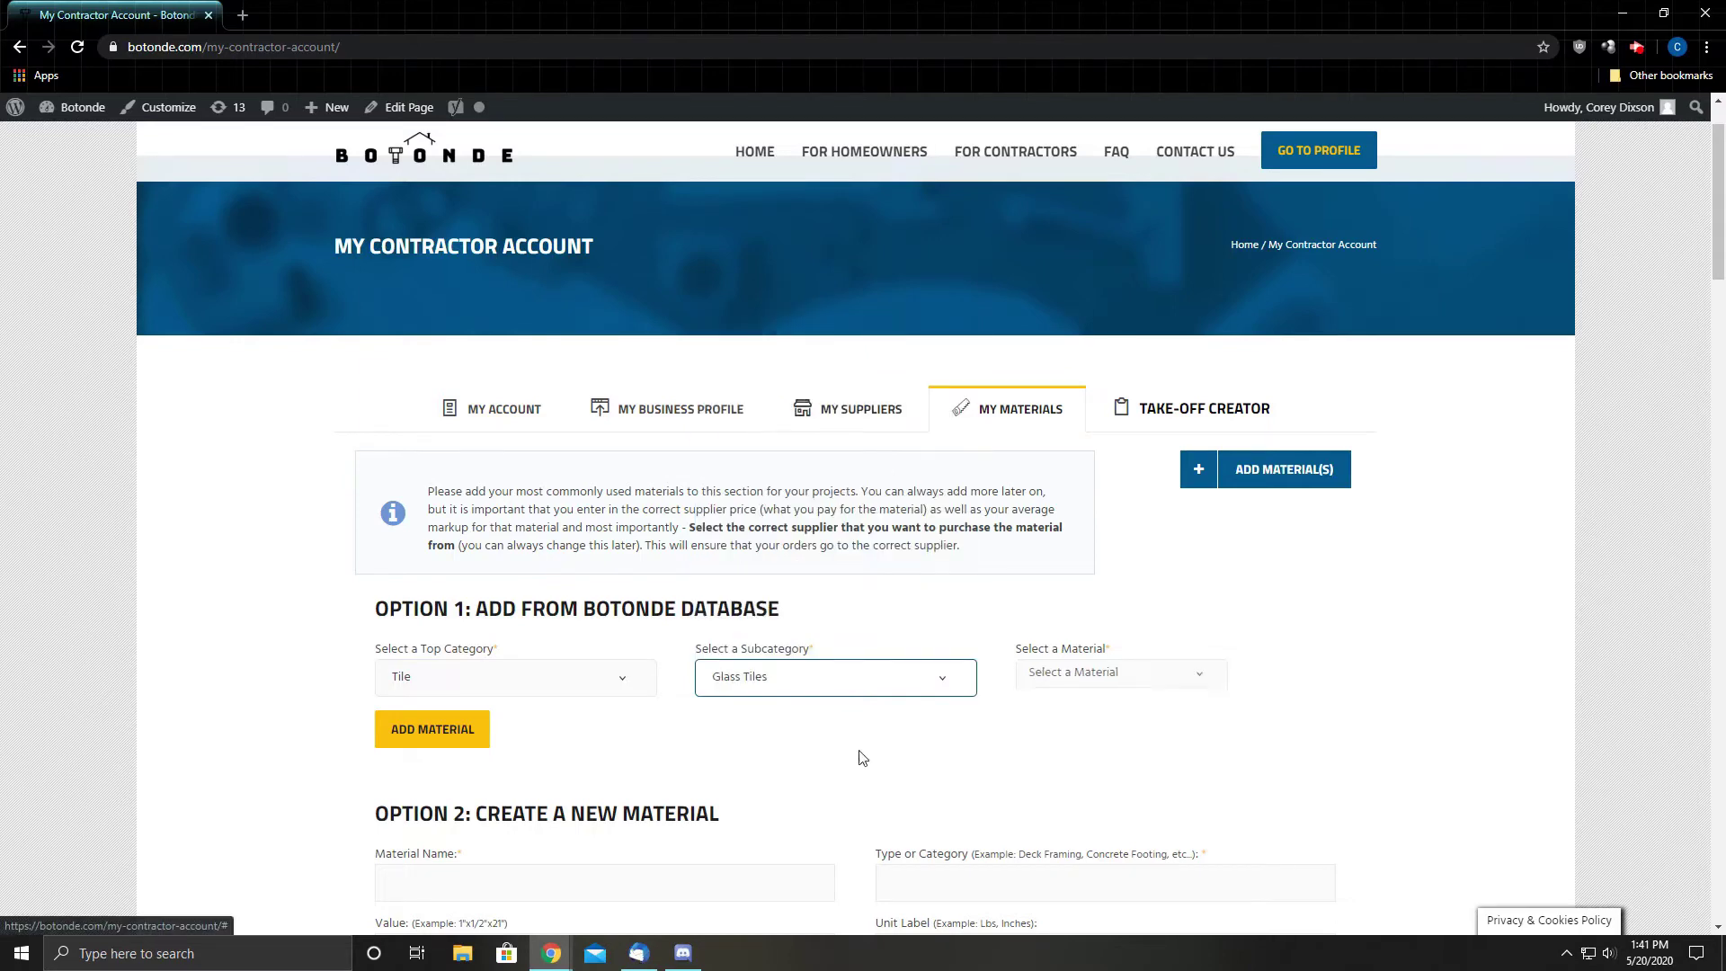
Look through the Glass Tiles materials available in the database and close the list without choosing one.
{"action": "left_click", "coordinate": [1267, 679]}
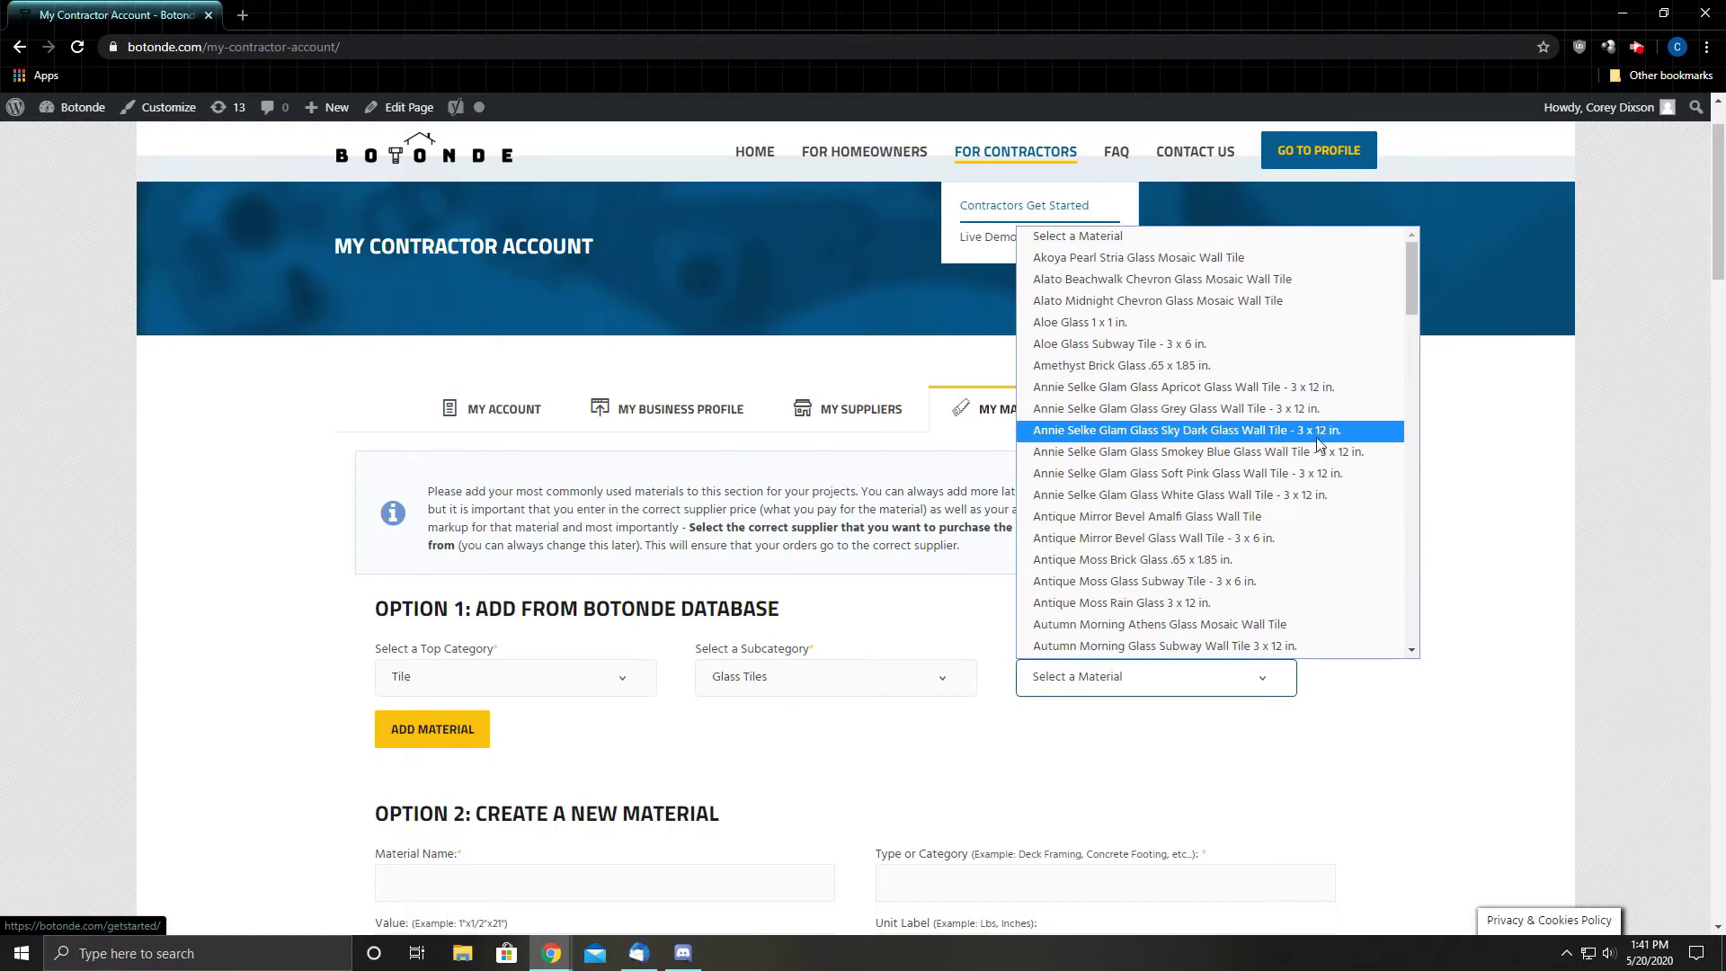
{"action": "scroll", "coordinate": [1240, 459], "scroll_direction": "down", "scroll_amount": 12}
{"action": "scroll", "coordinate": [1268, 493], "scroll_direction": "down", "scroll_amount": 5}
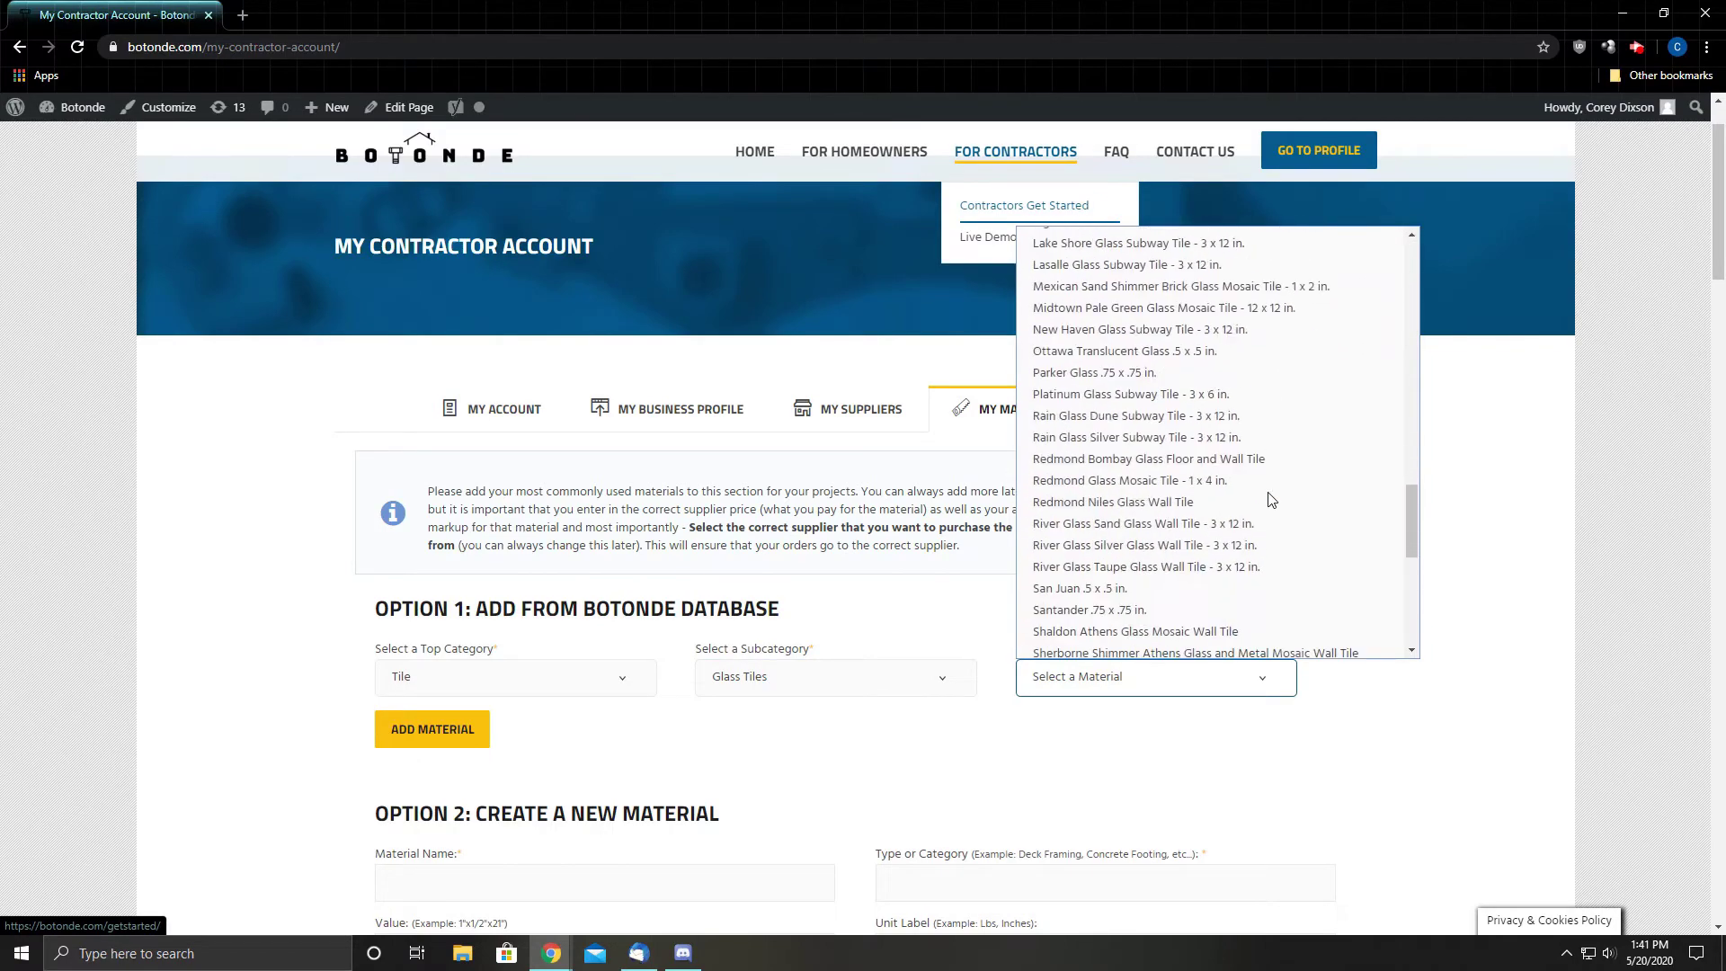
{"action": "scroll", "coordinate": [1236, 557], "scroll_direction": "down", "scroll_amount": 5}
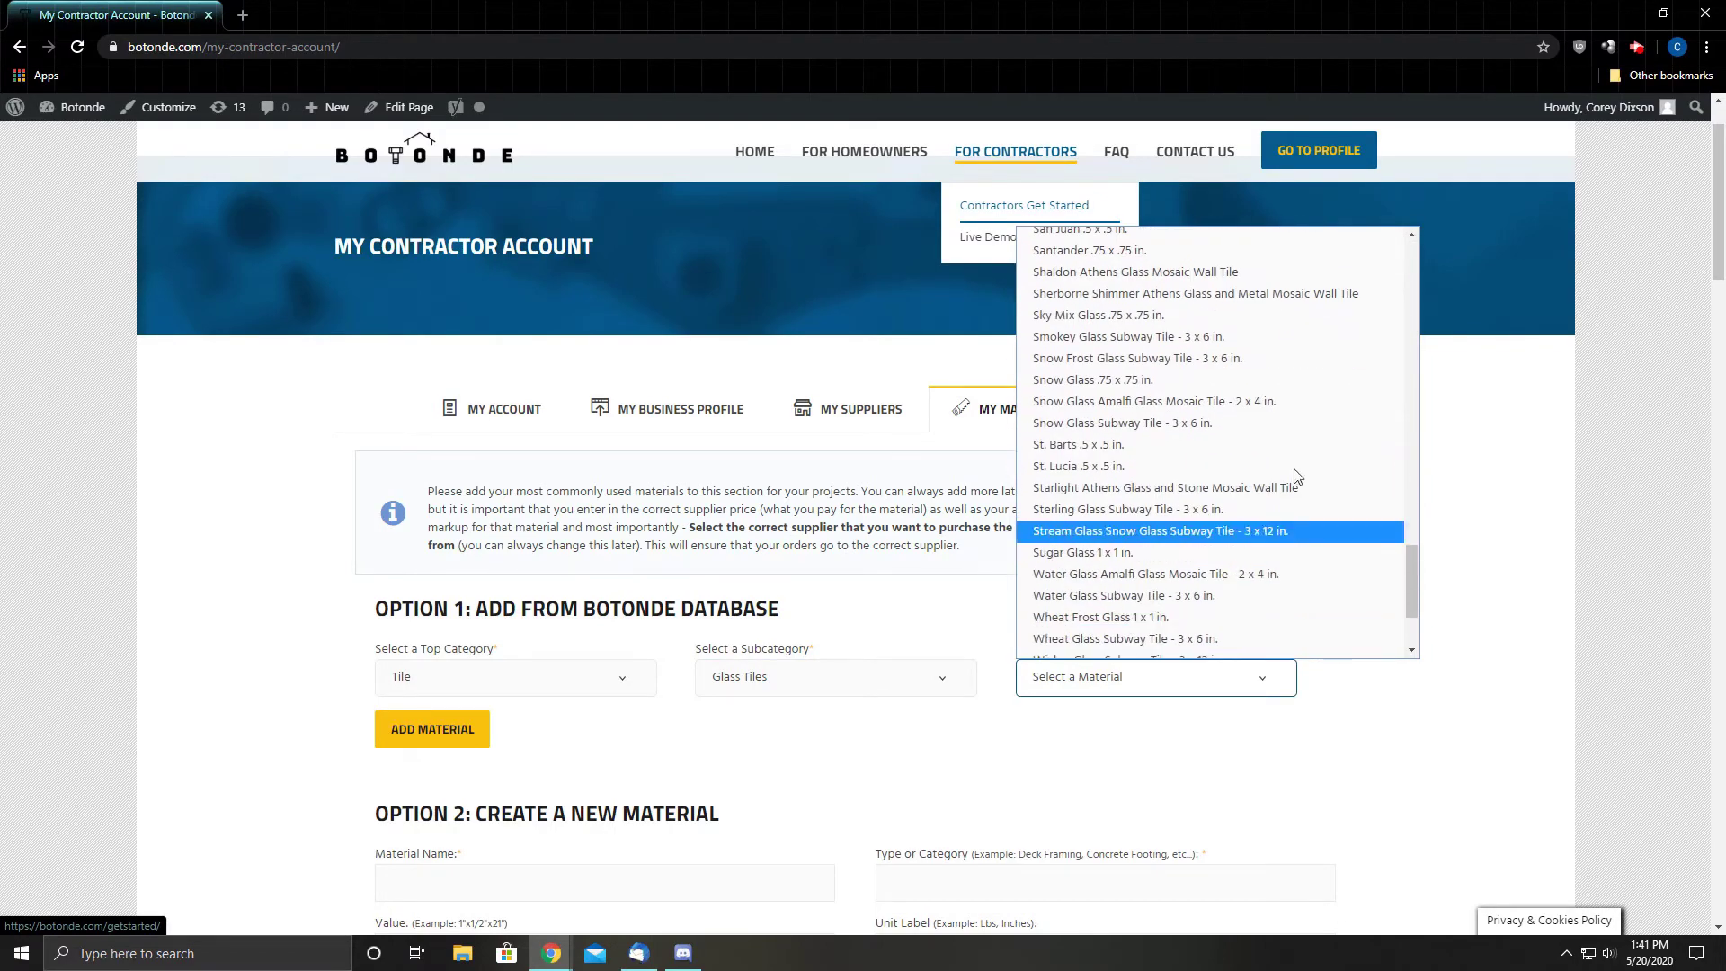
{"action": "scroll", "coordinate": [1259, 538], "scroll_direction": "down", "scroll_amount": 4}
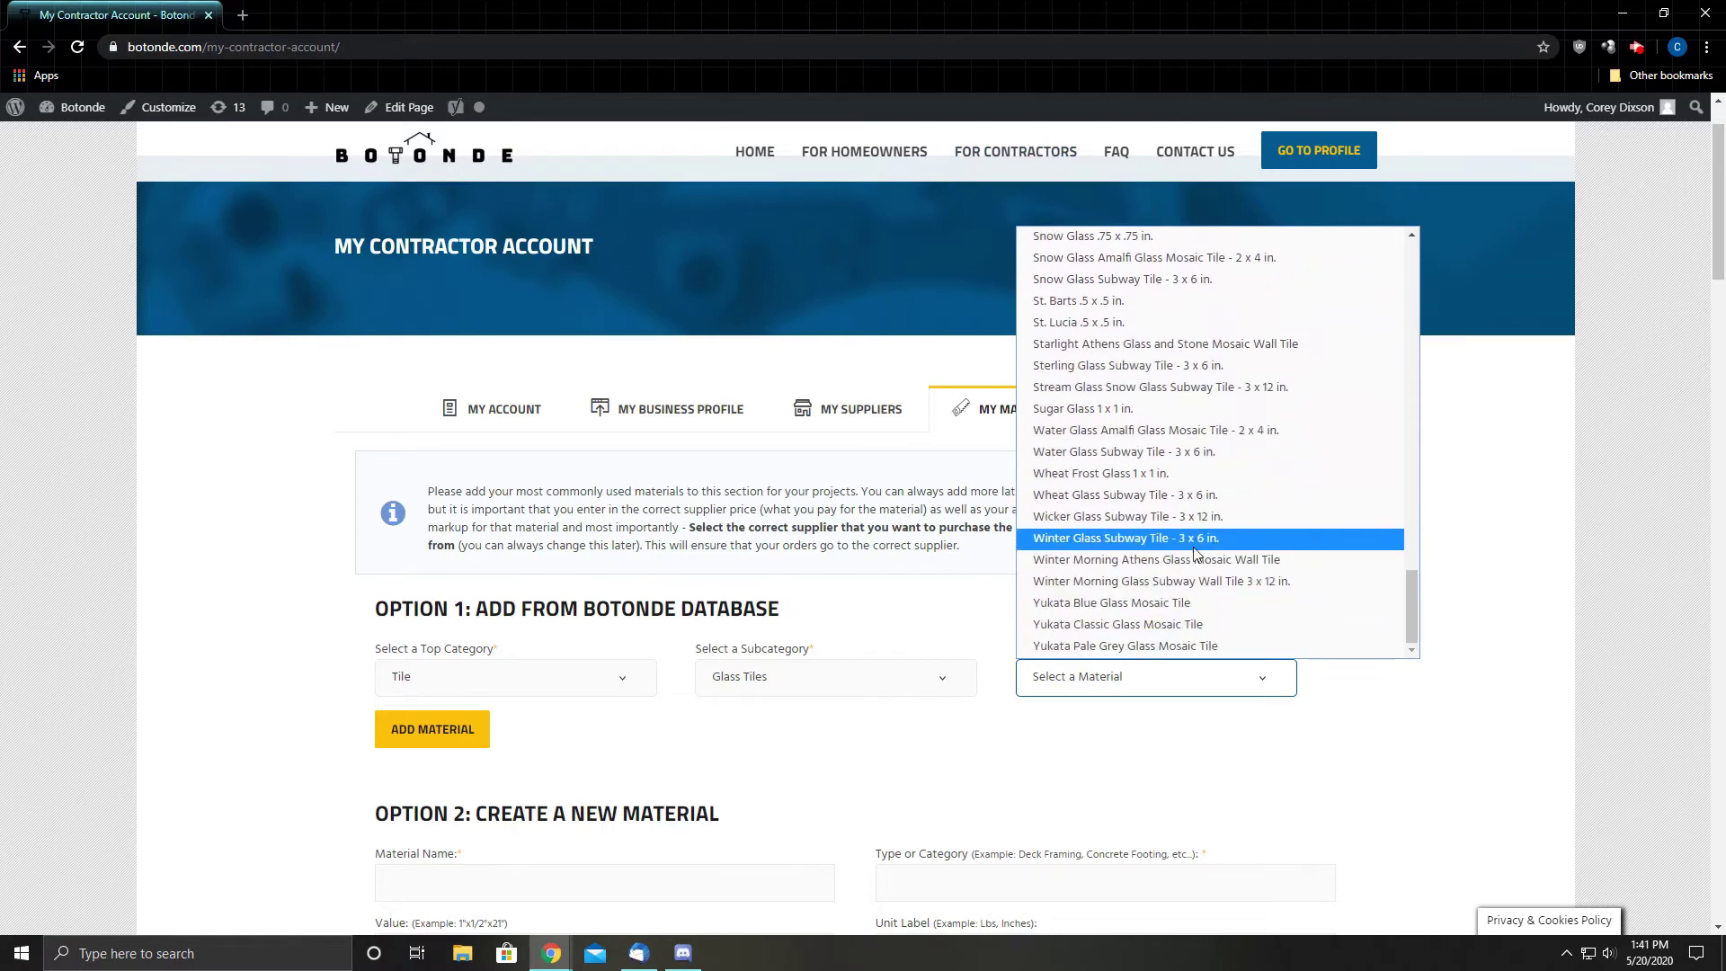
{"action": "left_click", "coordinate": [1328, 721]}
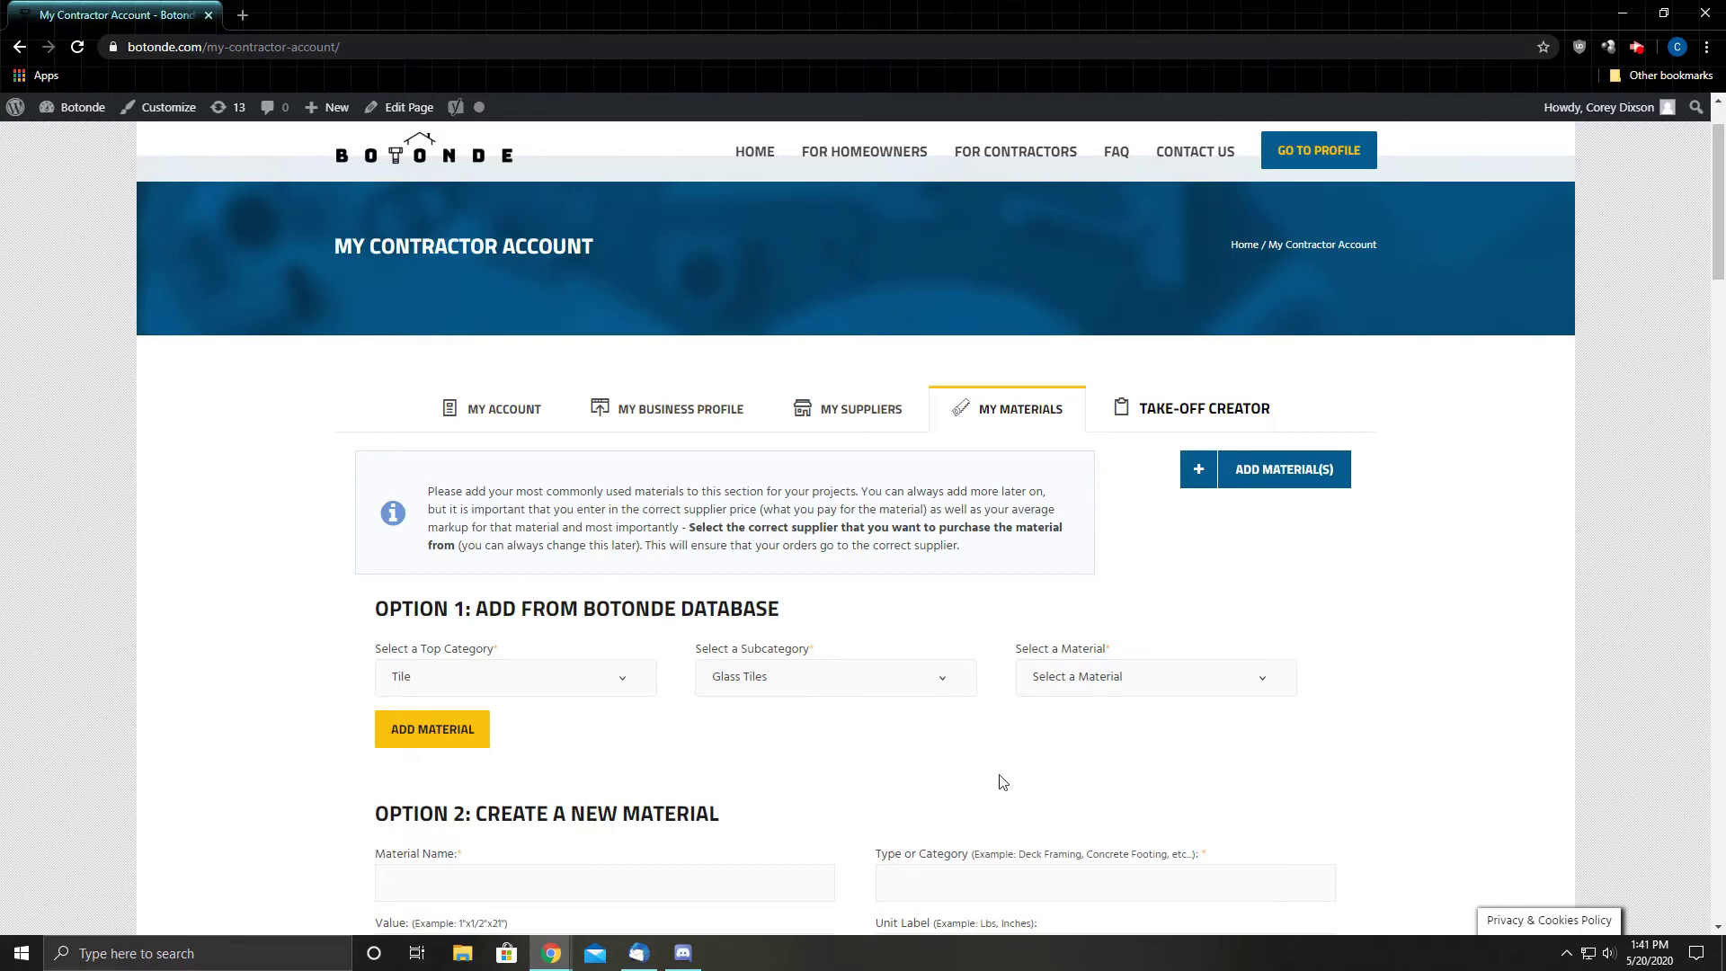
Under Create a New Material, enter the material name Custom Material 02 and the category flooring.
{"action": "scroll", "coordinate": [1002, 781], "scroll_direction": "down", "scroll_amount": 2}
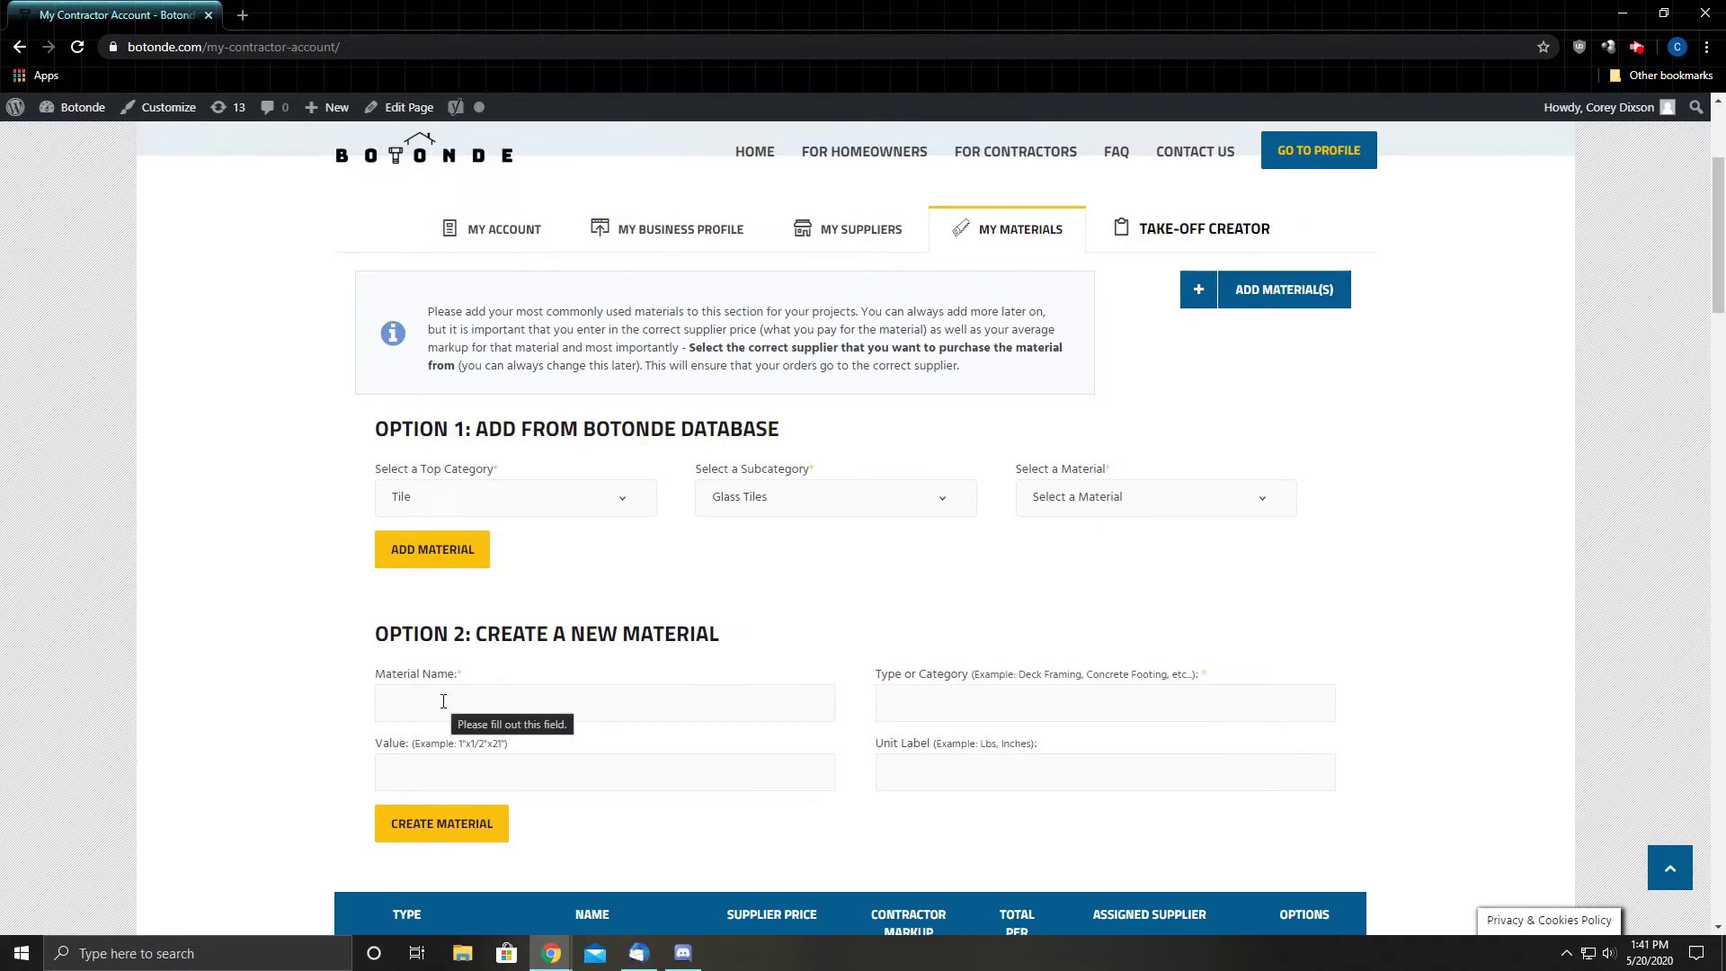
{"action": "scroll", "coordinate": [443, 701], "scroll_direction": "down", "scroll_amount": 1}
{"action": "left_click", "coordinate": [403, 613]}
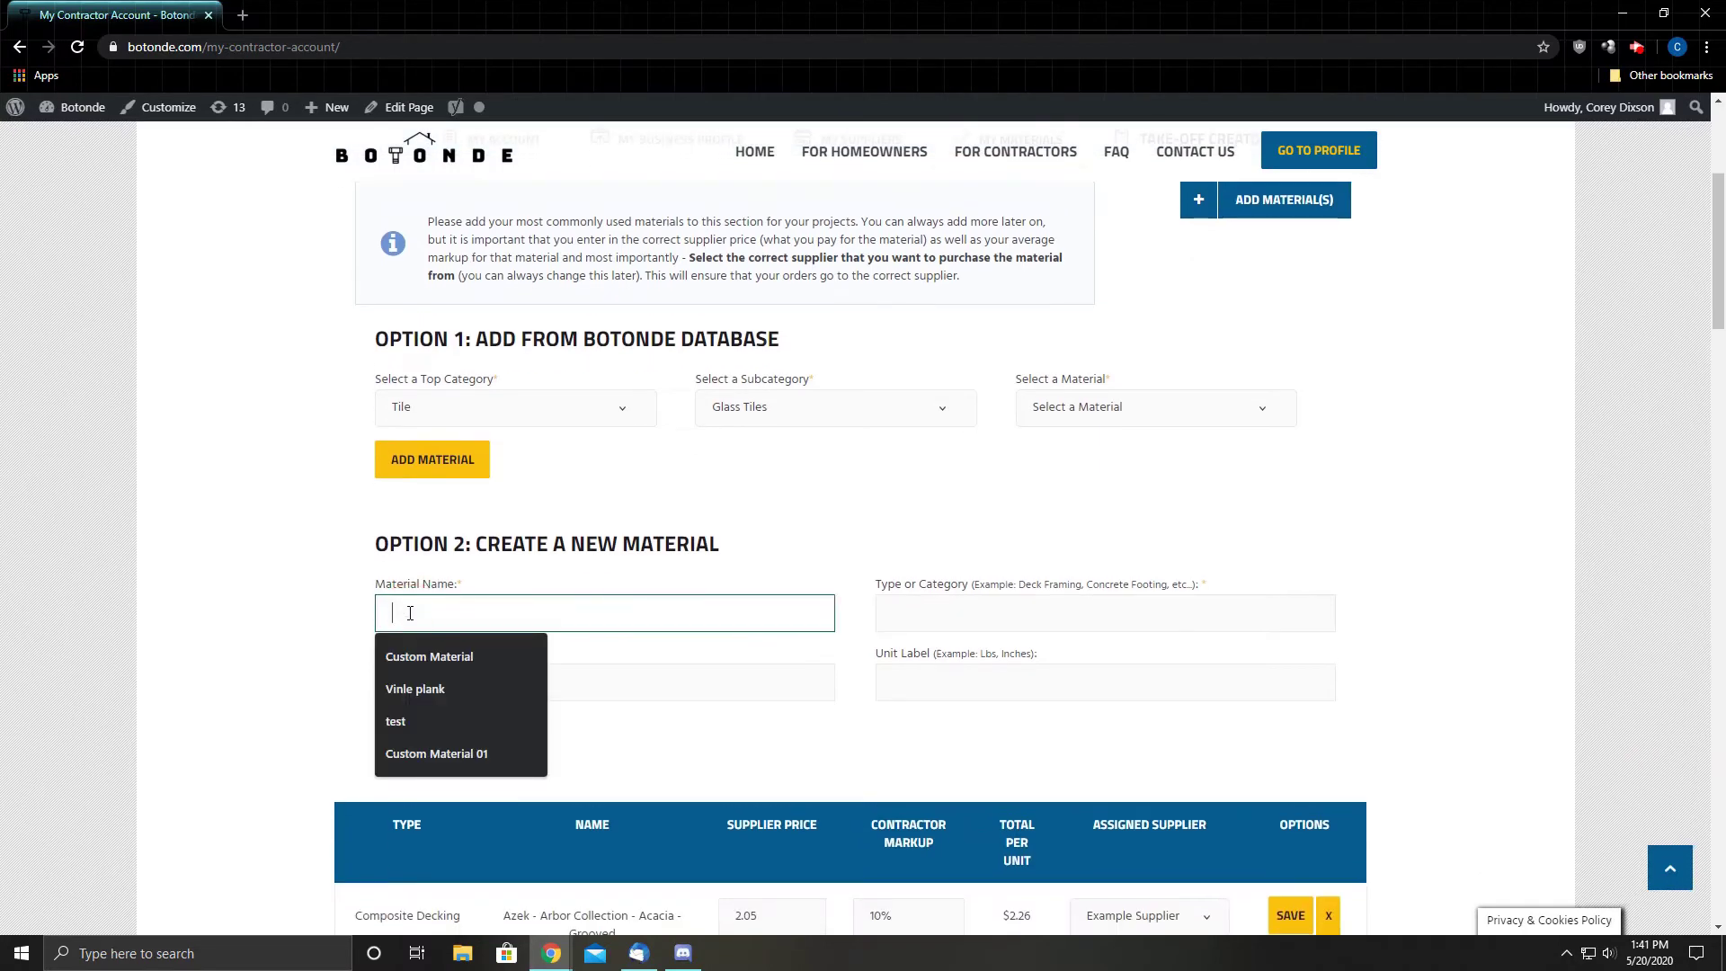
{"action": "left_click", "coordinate": [418, 657]}
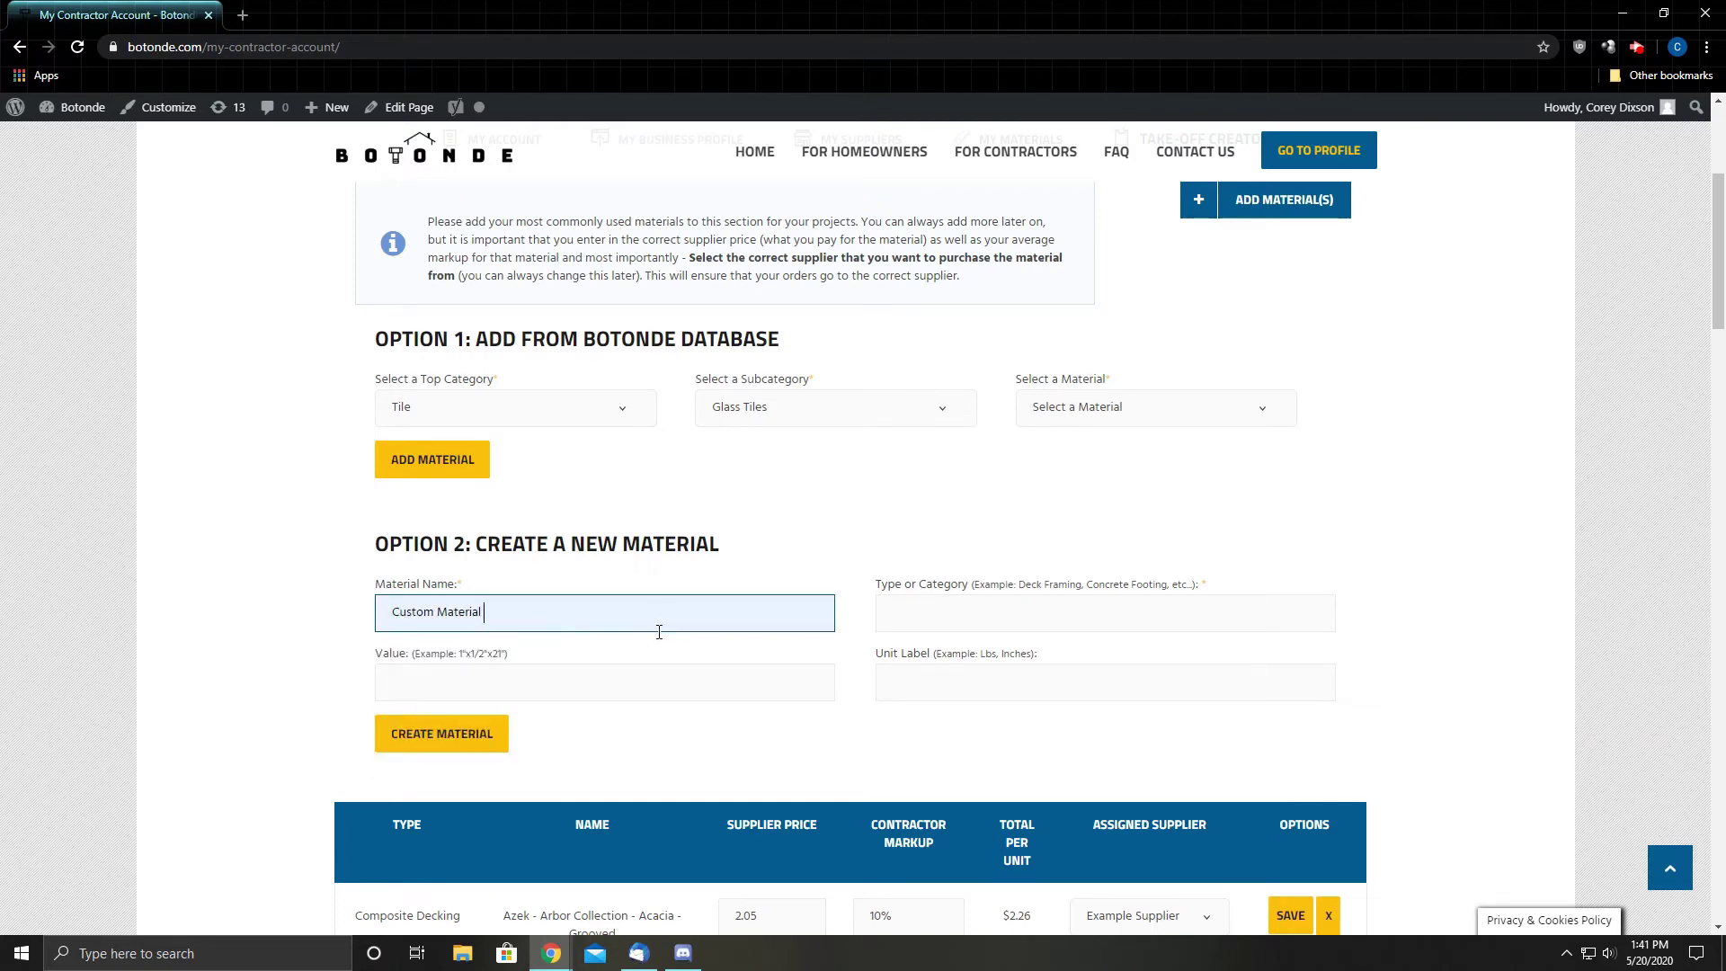
{"action": "type", "text": "02"}
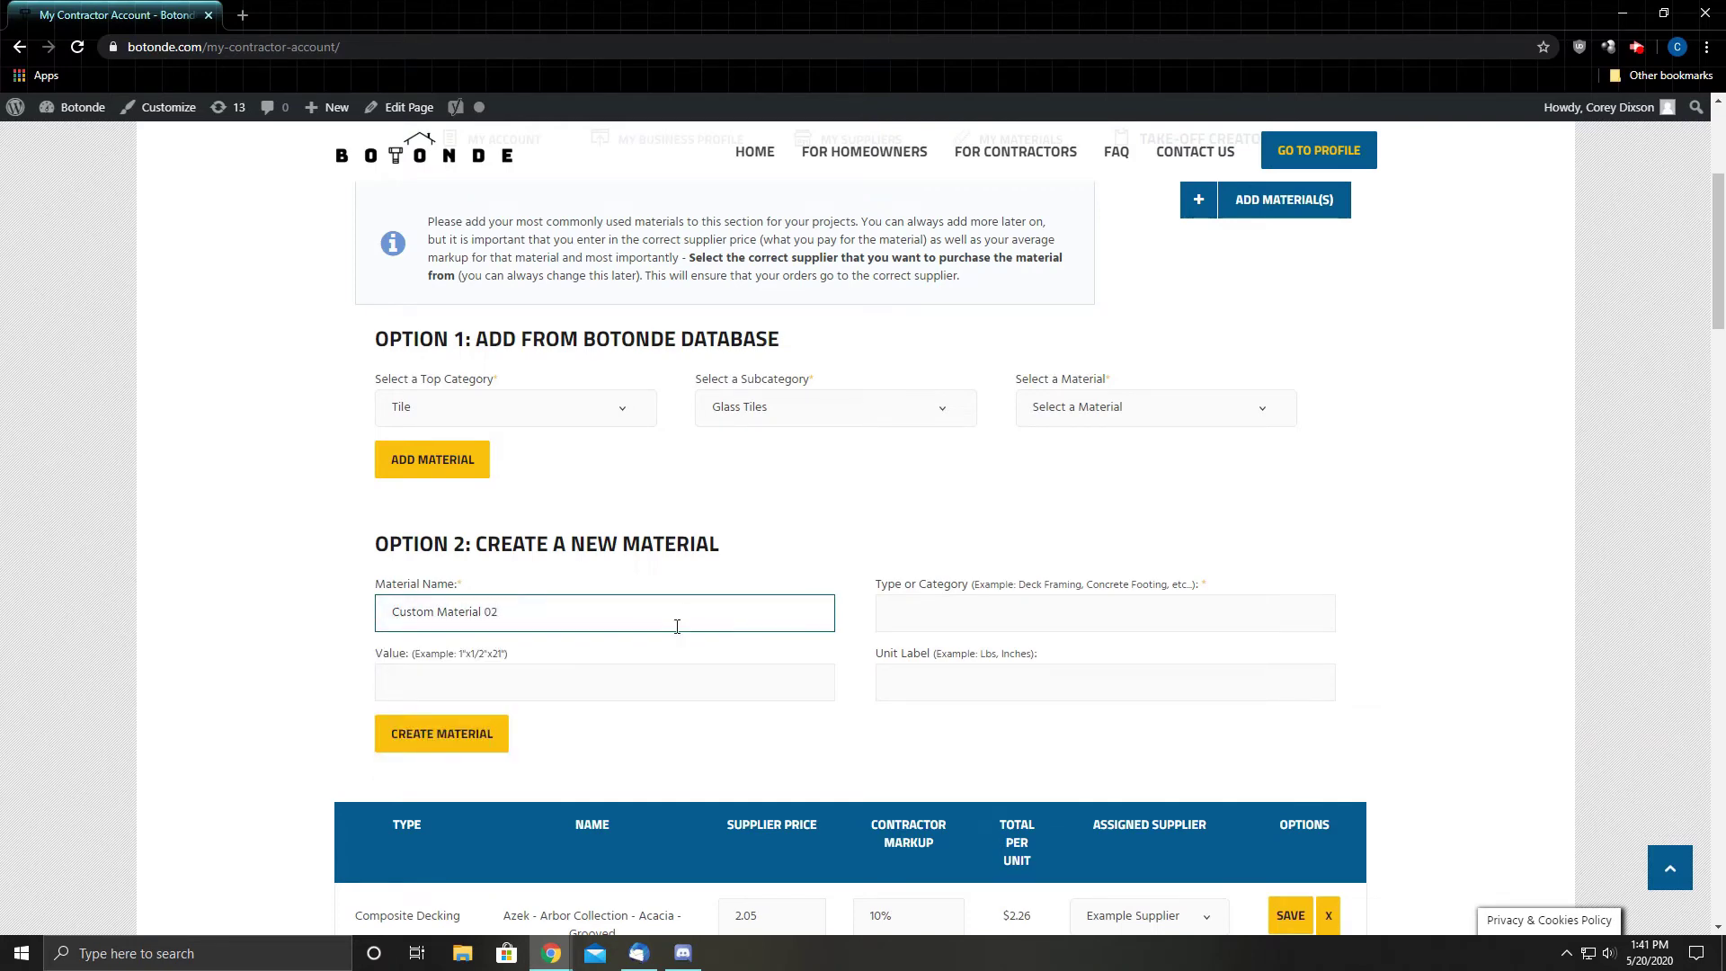
{"action": "left_click", "coordinate": [938, 609]}
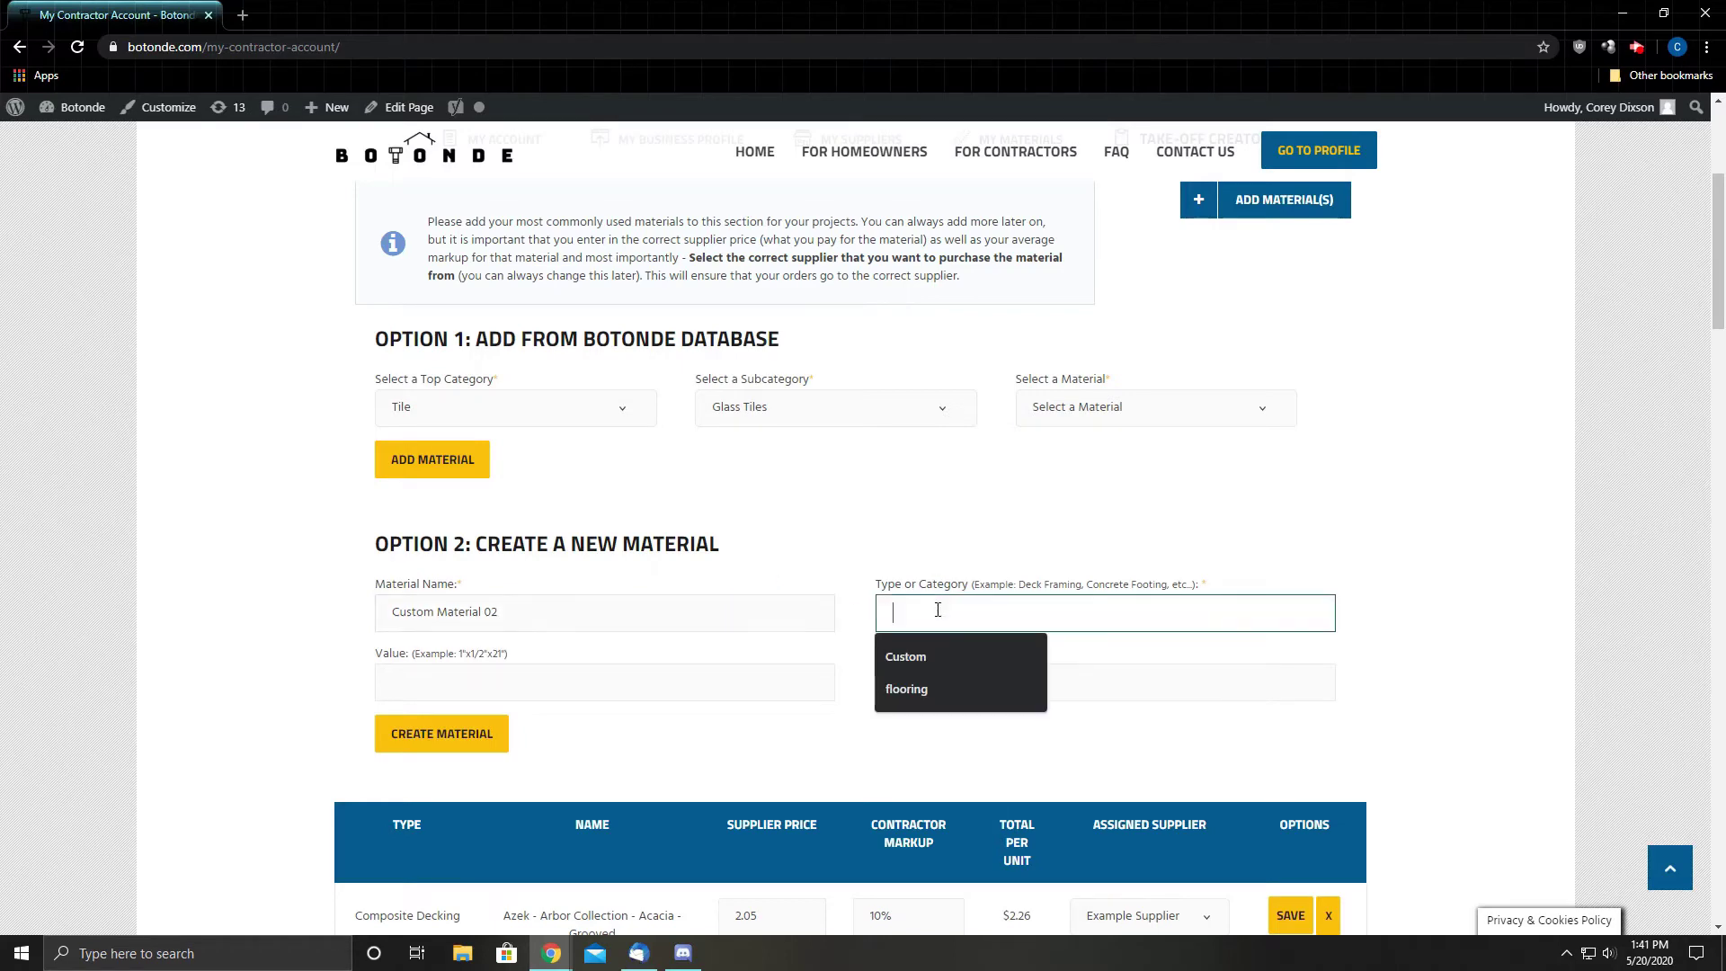
{"action": "left_click", "coordinate": [917, 687]}
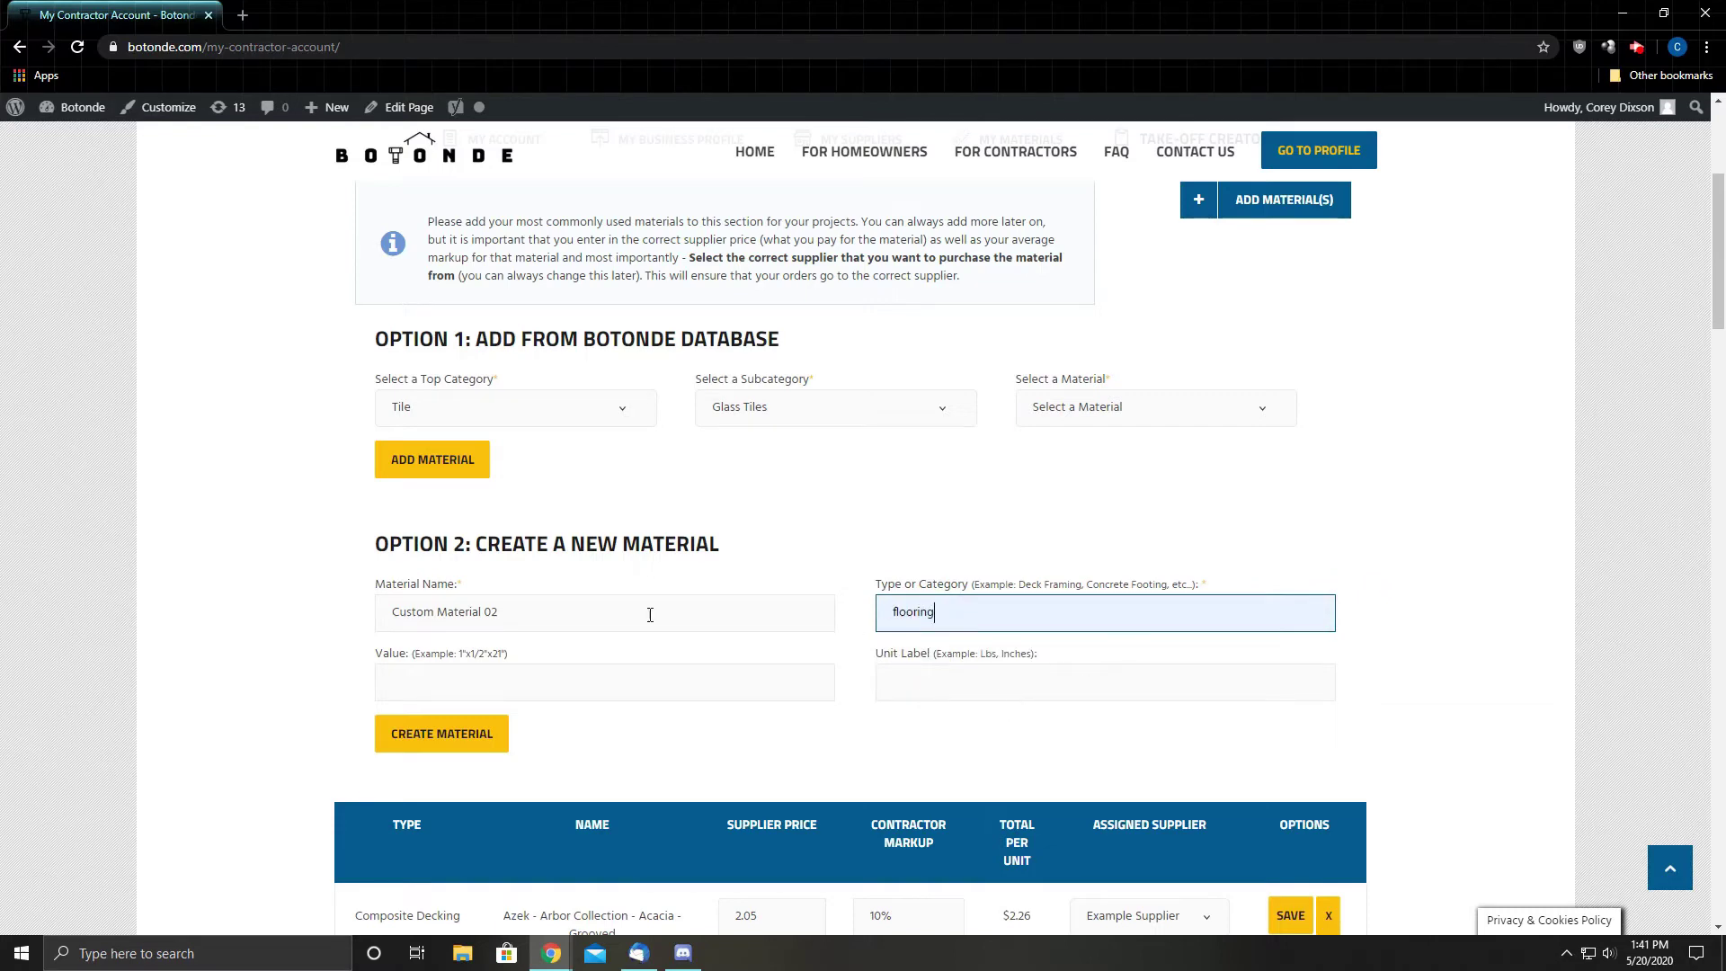
{"action": "left_click", "coordinate": [432, 681]}
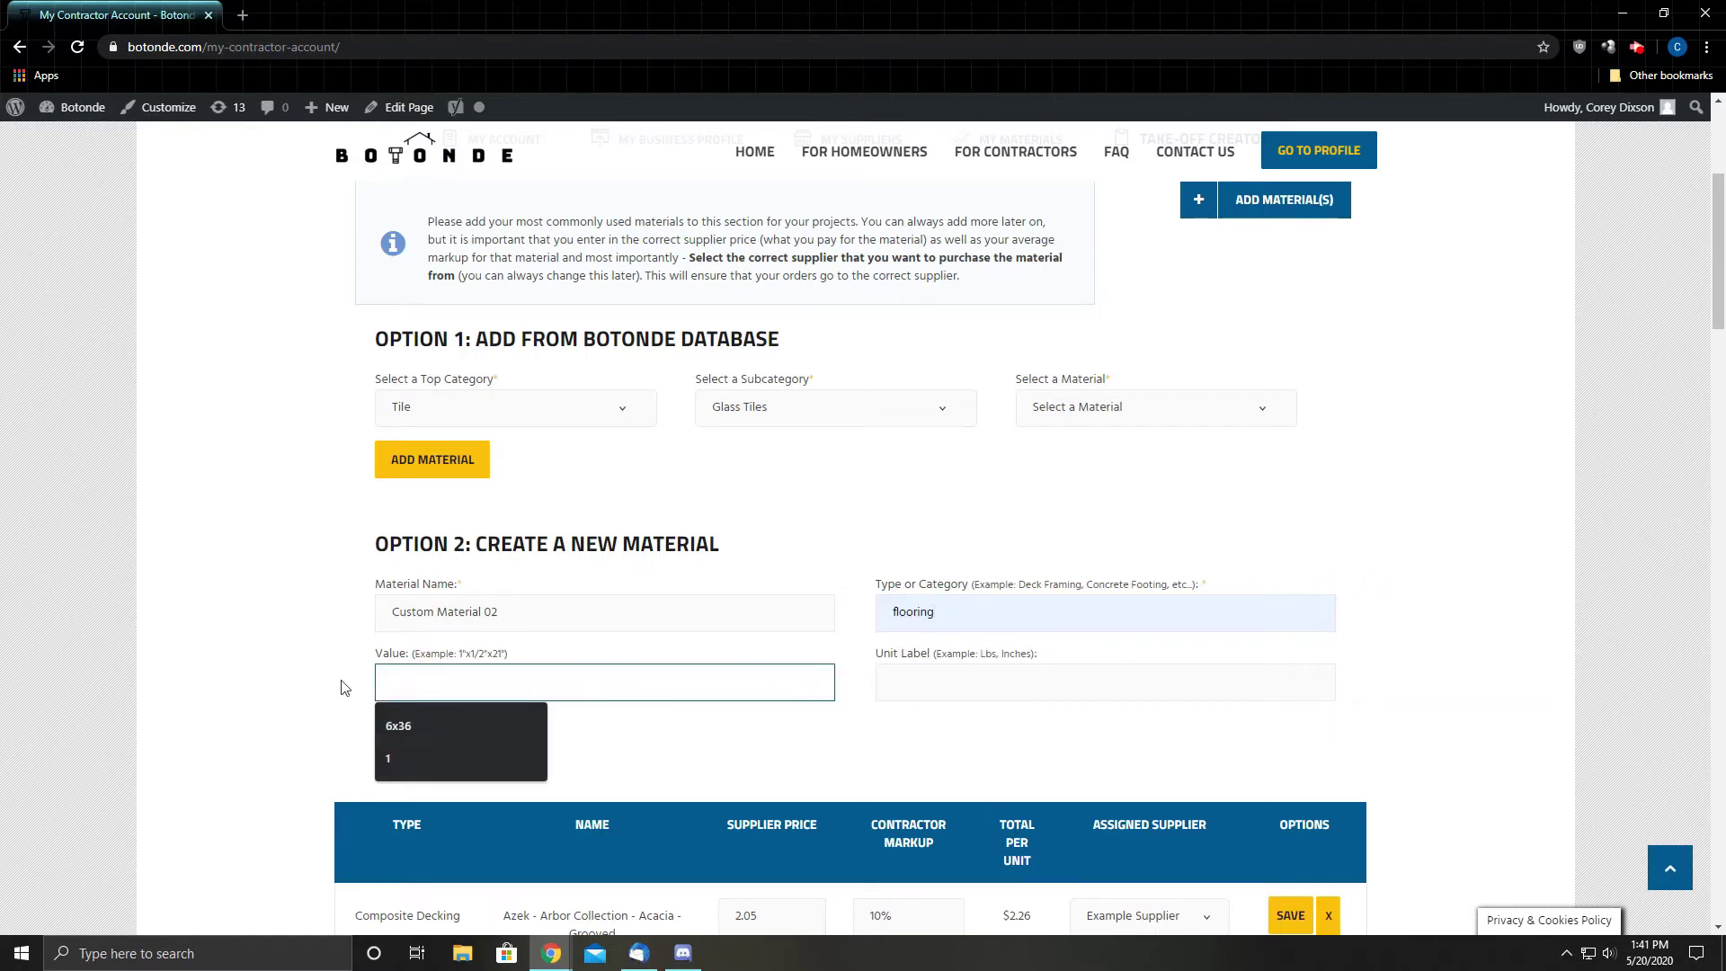
{"action": "left_click", "coordinate": [408, 728]}
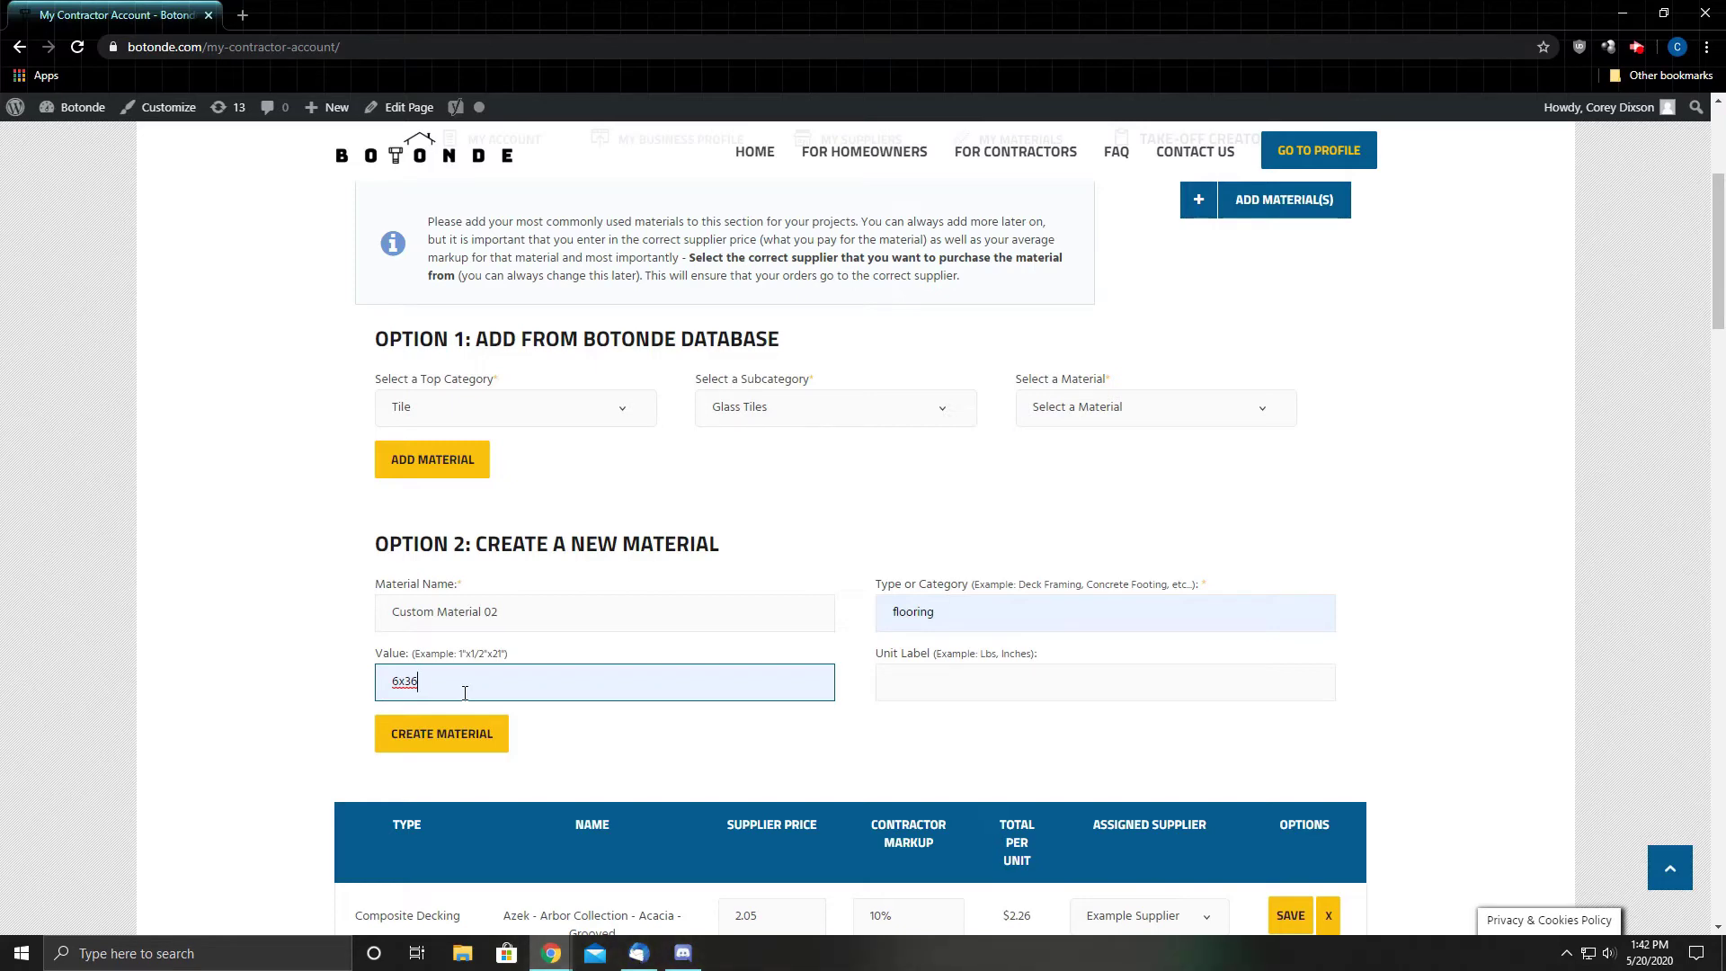
{"action": "left_click_drag", "start_coordinate": [438, 682], "coordinate": [320, 678]}
{"action": "key", "text": "BackSpace"}
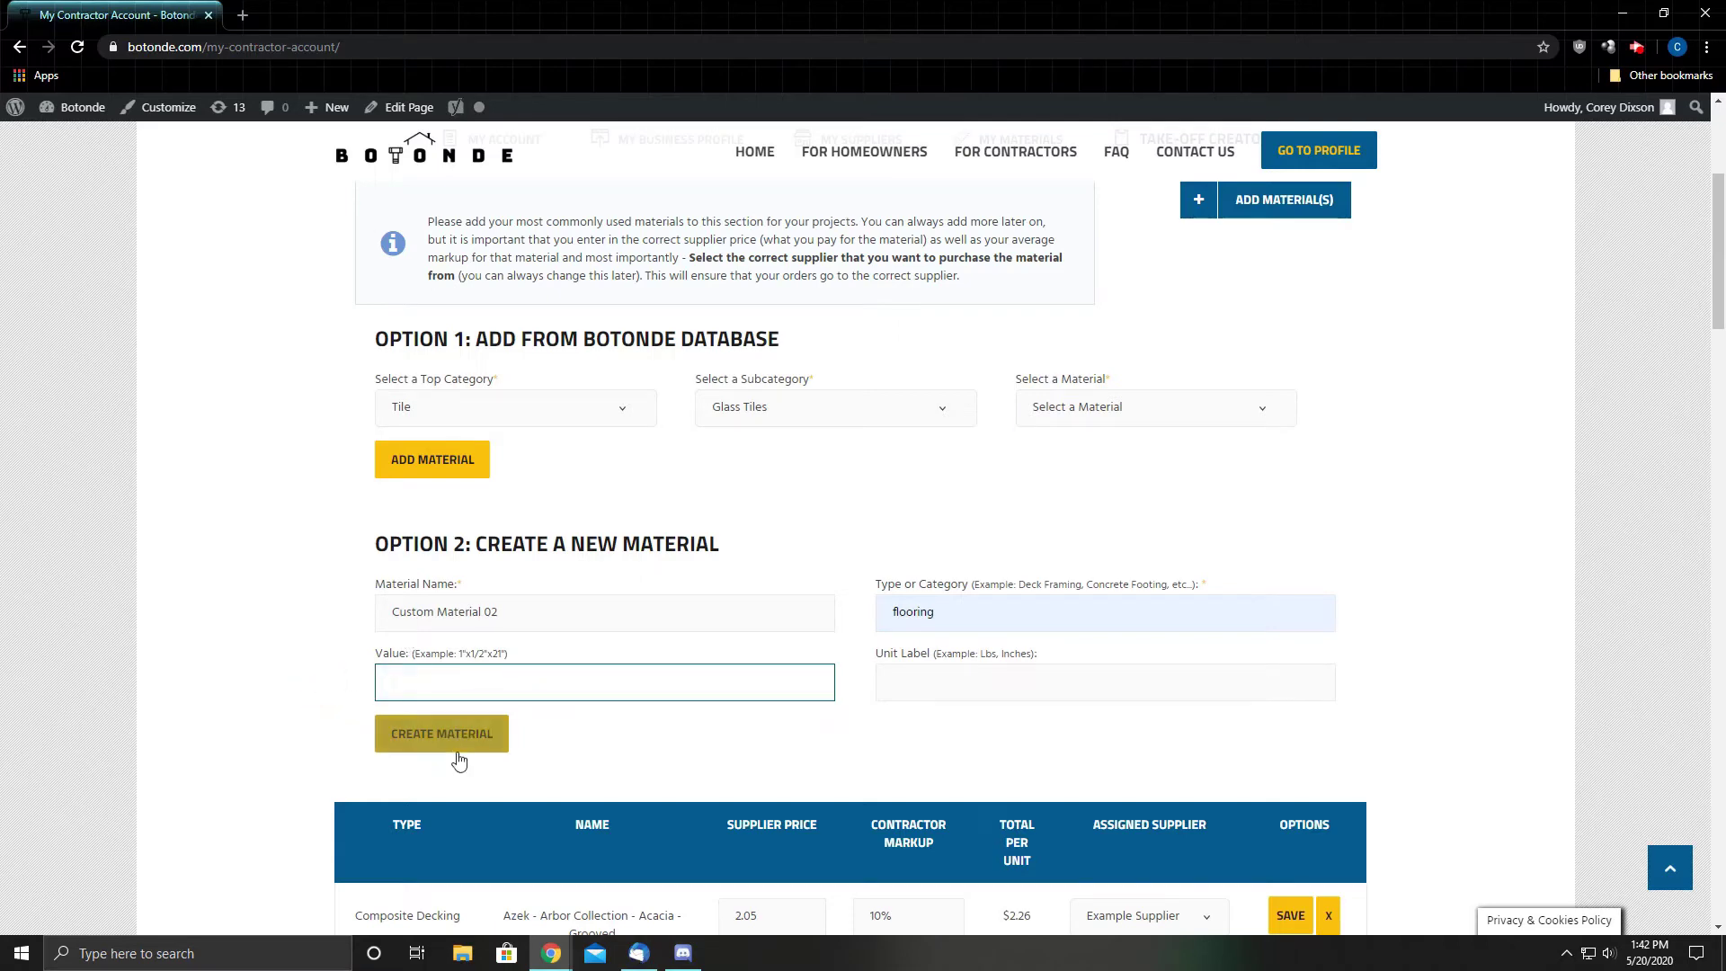
{"action": "left_click", "coordinate": [948, 676]}
{"action": "left_click", "coordinate": [838, 773]}
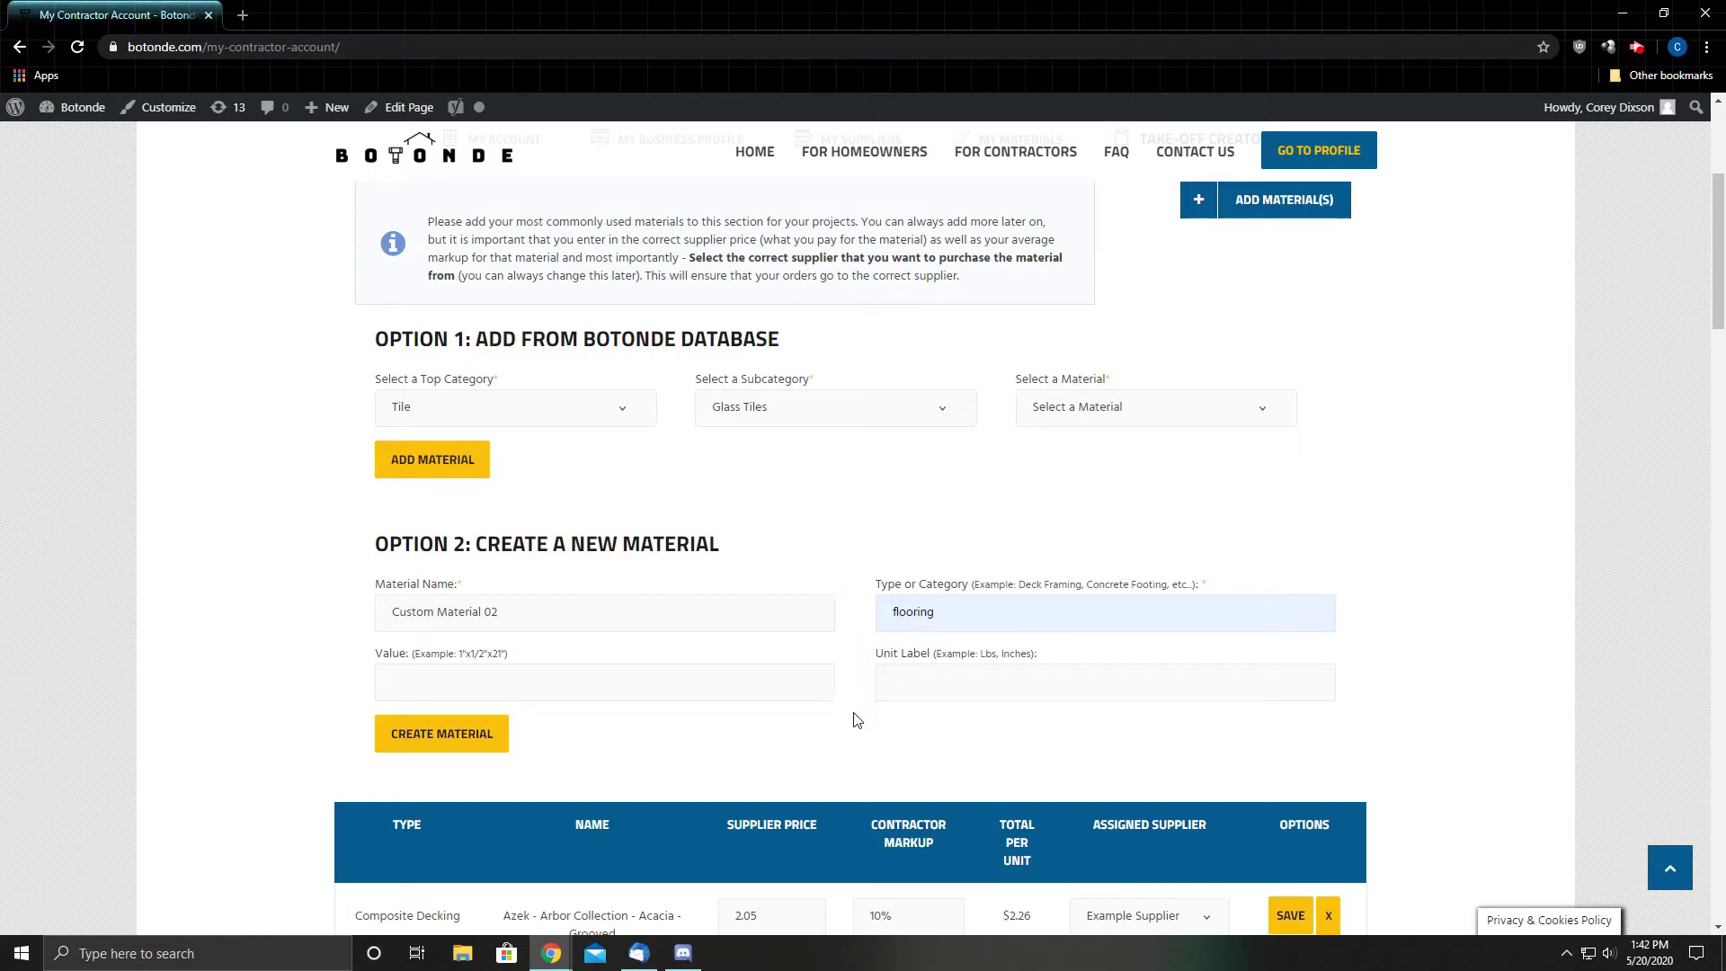
Create the Custom Material 02 flooring material and enter a supplier price of 15.00 for it.
{"action": "scroll", "coordinate": [845, 709], "scroll_direction": "down", "scroll_amount": 4}
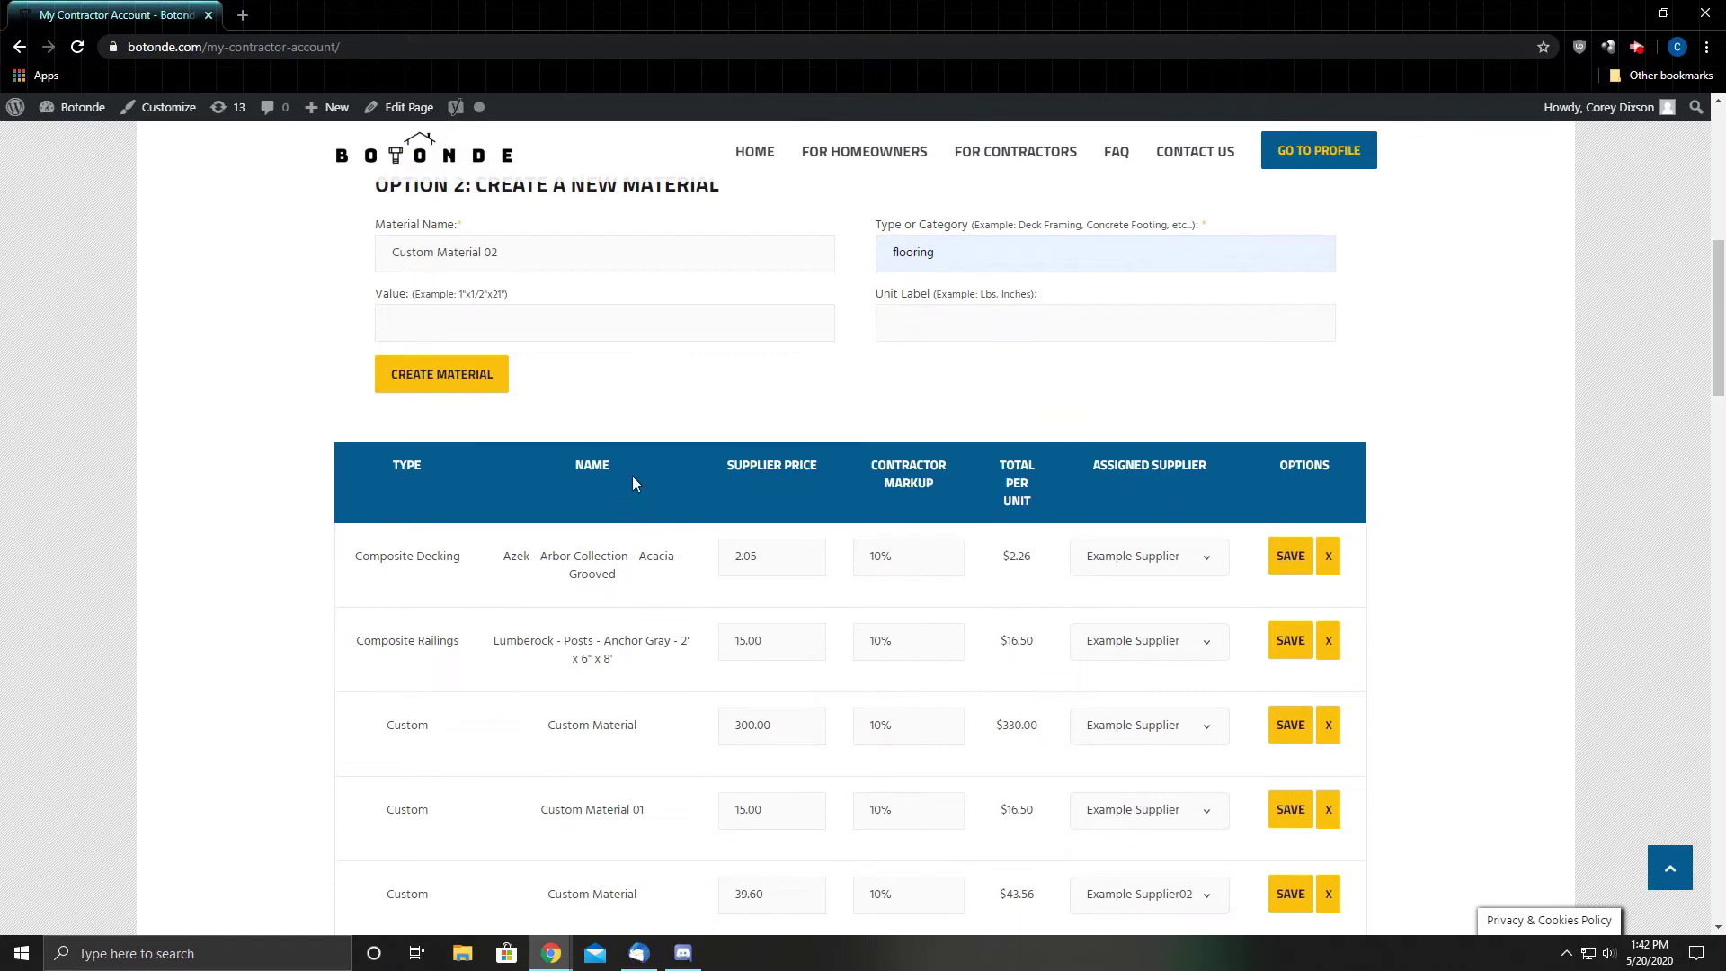
{"action": "left_click", "coordinate": [401, 381]}
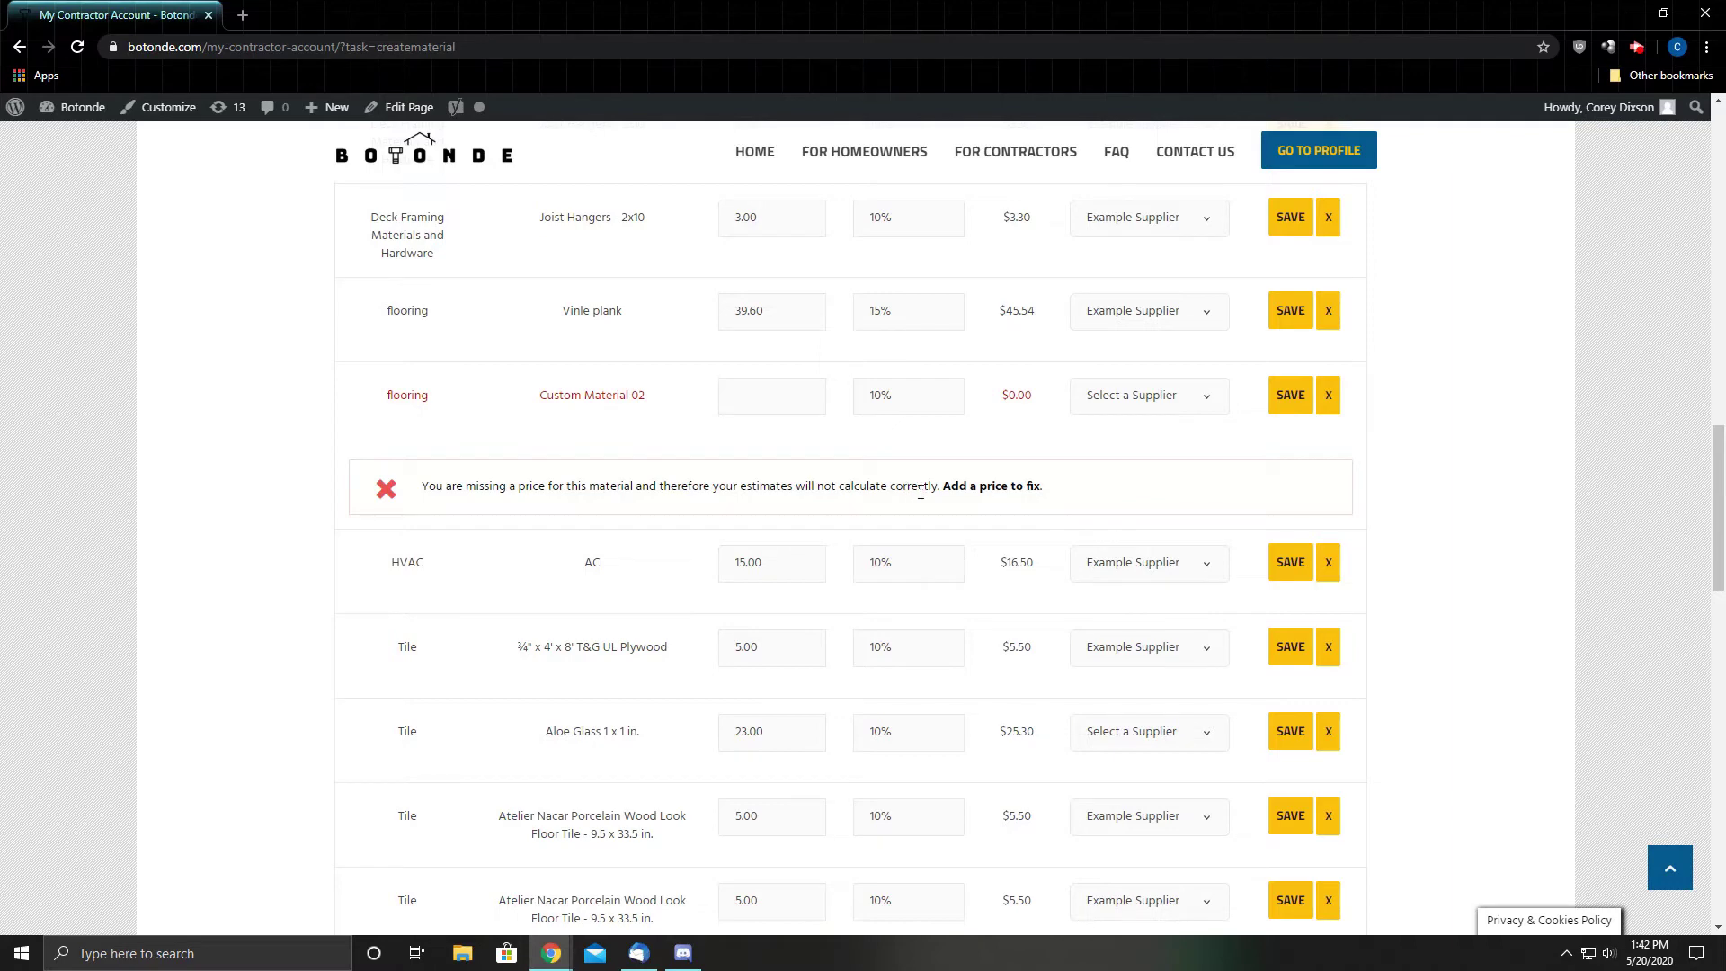
{"action": "left_click", "coordinate": [766, 391]}
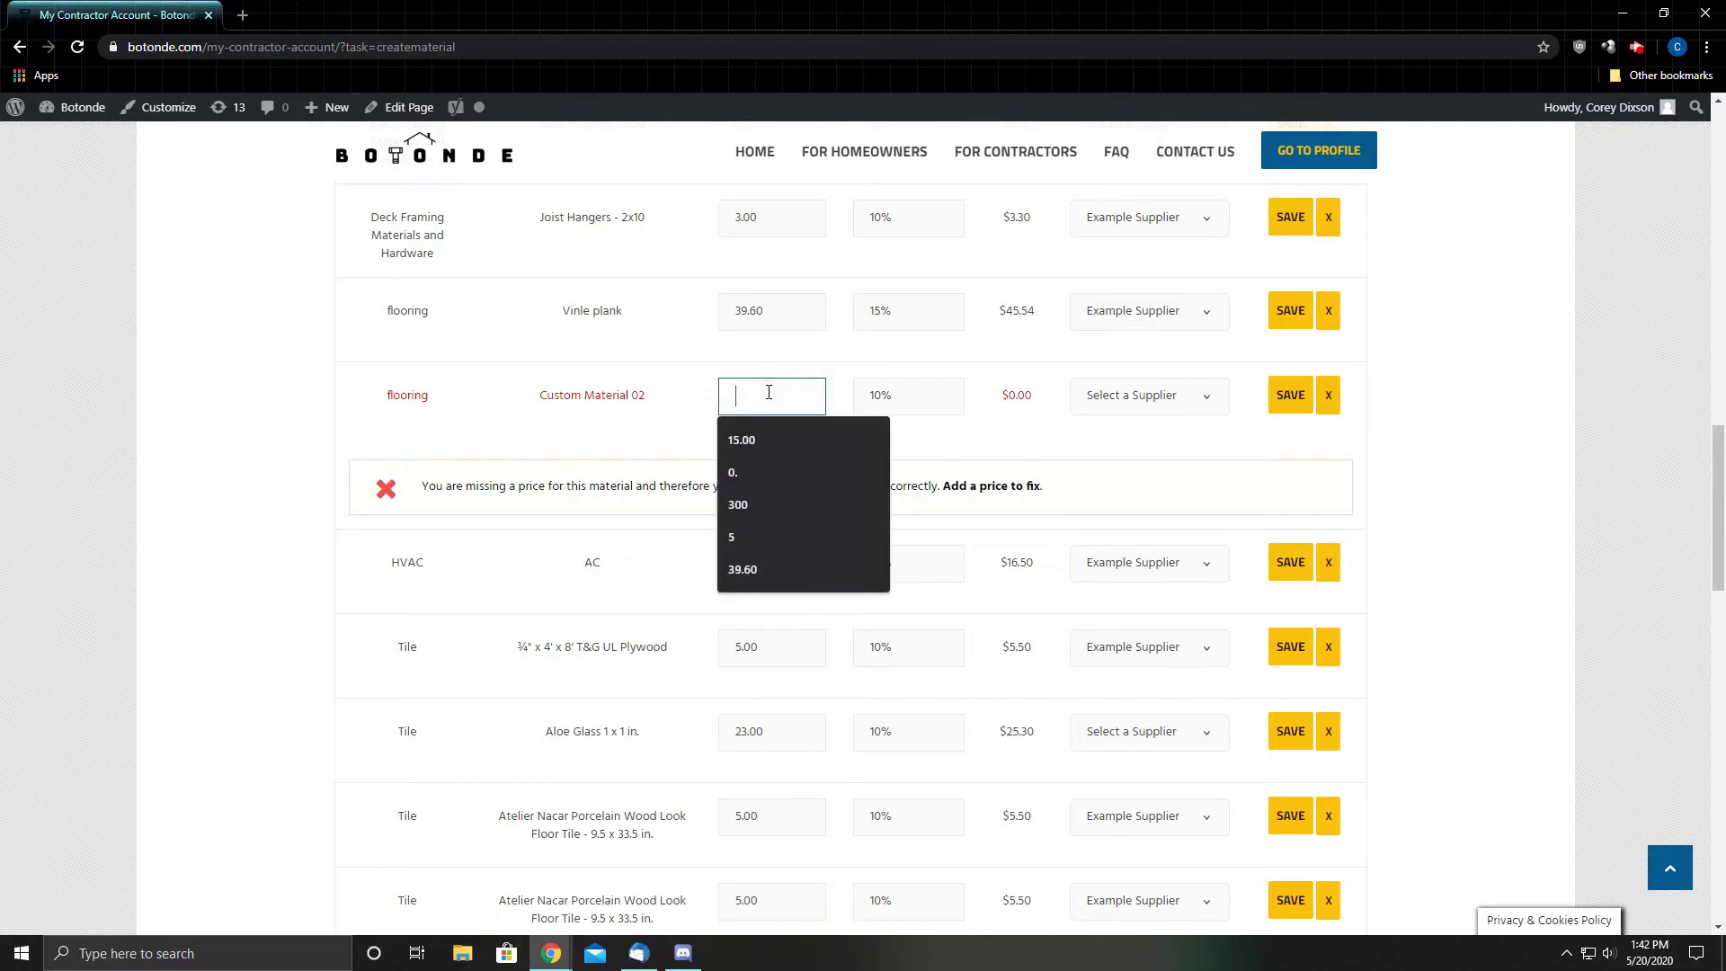
{"action": "left_click", "coordinate": [770, 439]}
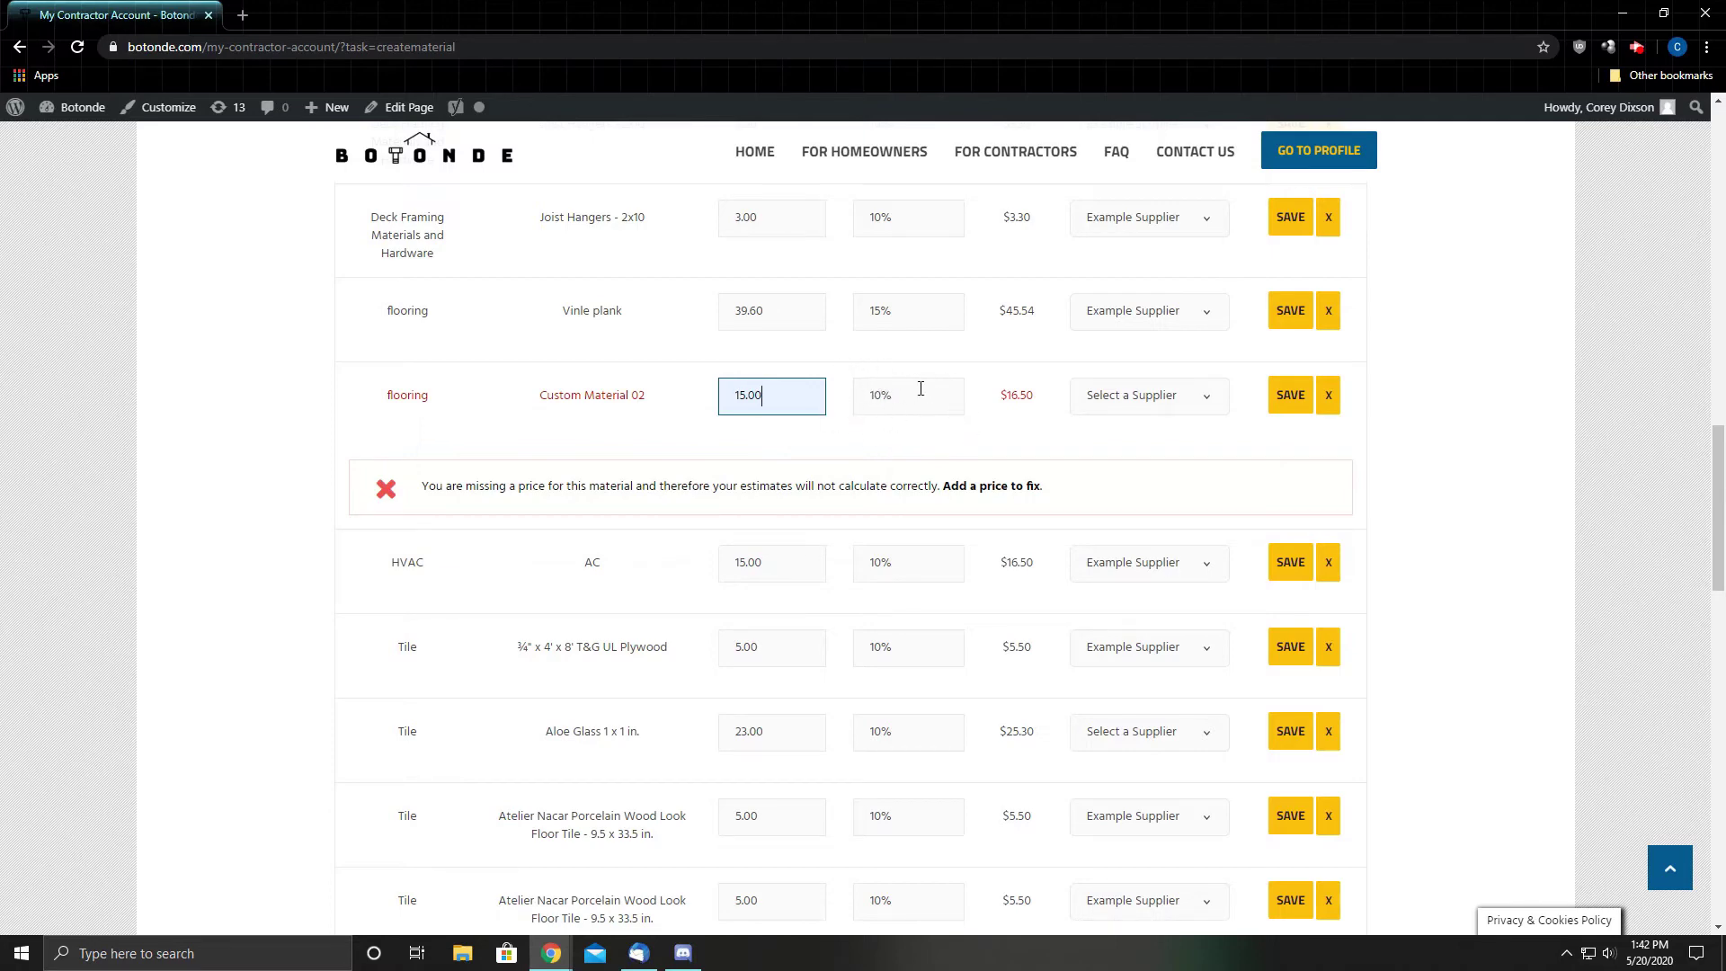
Set Custom Material 02's contractor markup to 14% and assign it to Example Supplier02.
{"action": "left_click", "coordinate": [877, 398]}
{"action": "key", "text": "BackSpace"}
{"action": "type", "text": "4"}
{"action": "left_click", "coordinate": [956, 435]}
{"action": "left_click", "coordinate": [974, 434]}
{"action": "left_click", "coordinate": [1209, 405]}
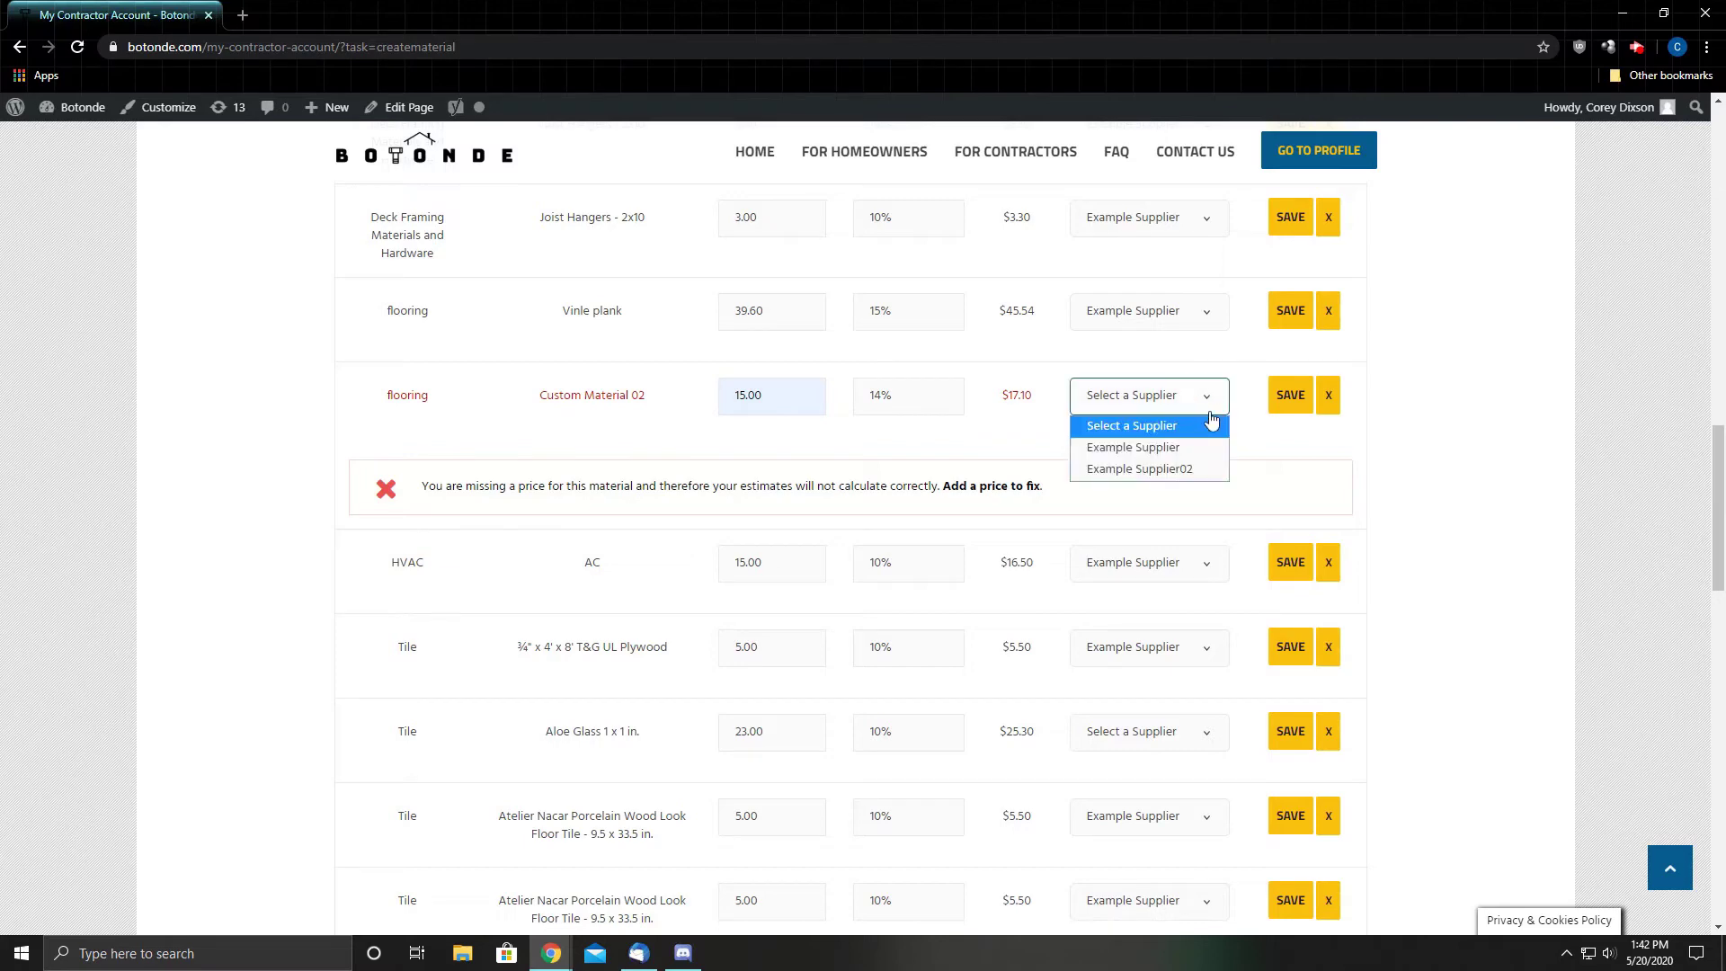
{"action": "left_click", "coordinate": [1179, 469]}
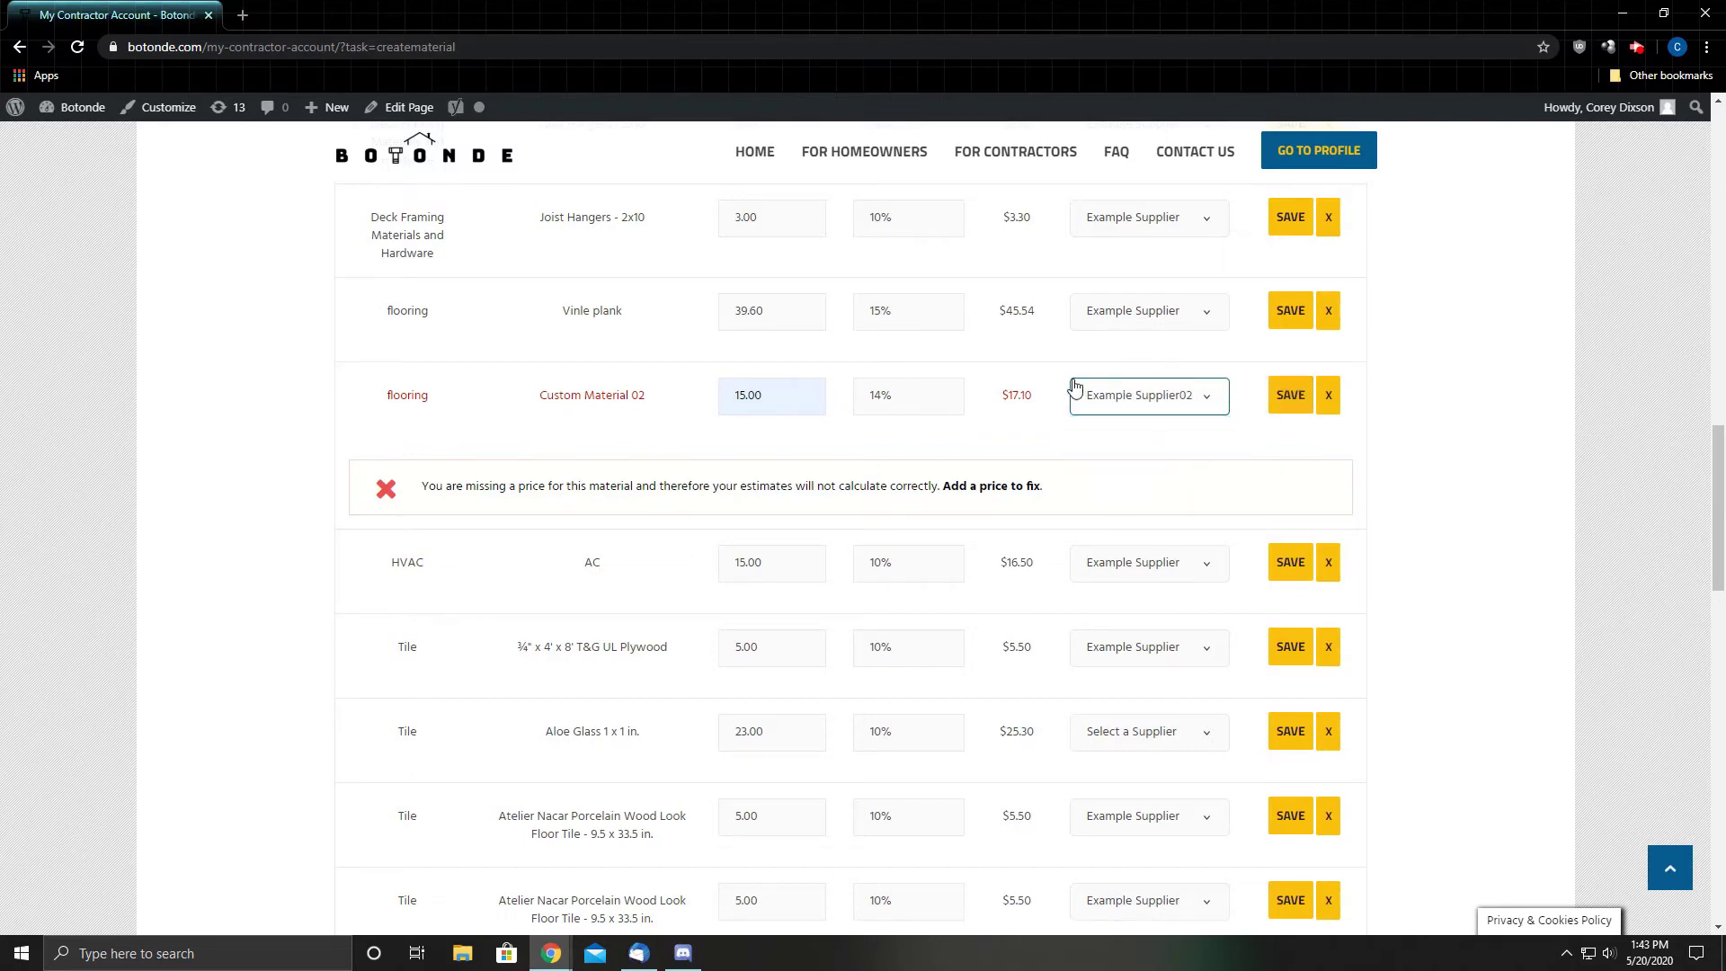
Save Custom Material 02, and save the unpriced Custom Material 01 with a supplier price of 15.00 and Example Supplier assigned.
{"action": "left_click", "coordinate": [1287, 395]}
{"action": "scroll", "coordinate": [1262, 456], "scroll_direction": "up", "scroll_amount": 3}
{"action": "scroll", "coordinate": [1262, 457], "scroll_direction": "up", "scroll_amount": 5}
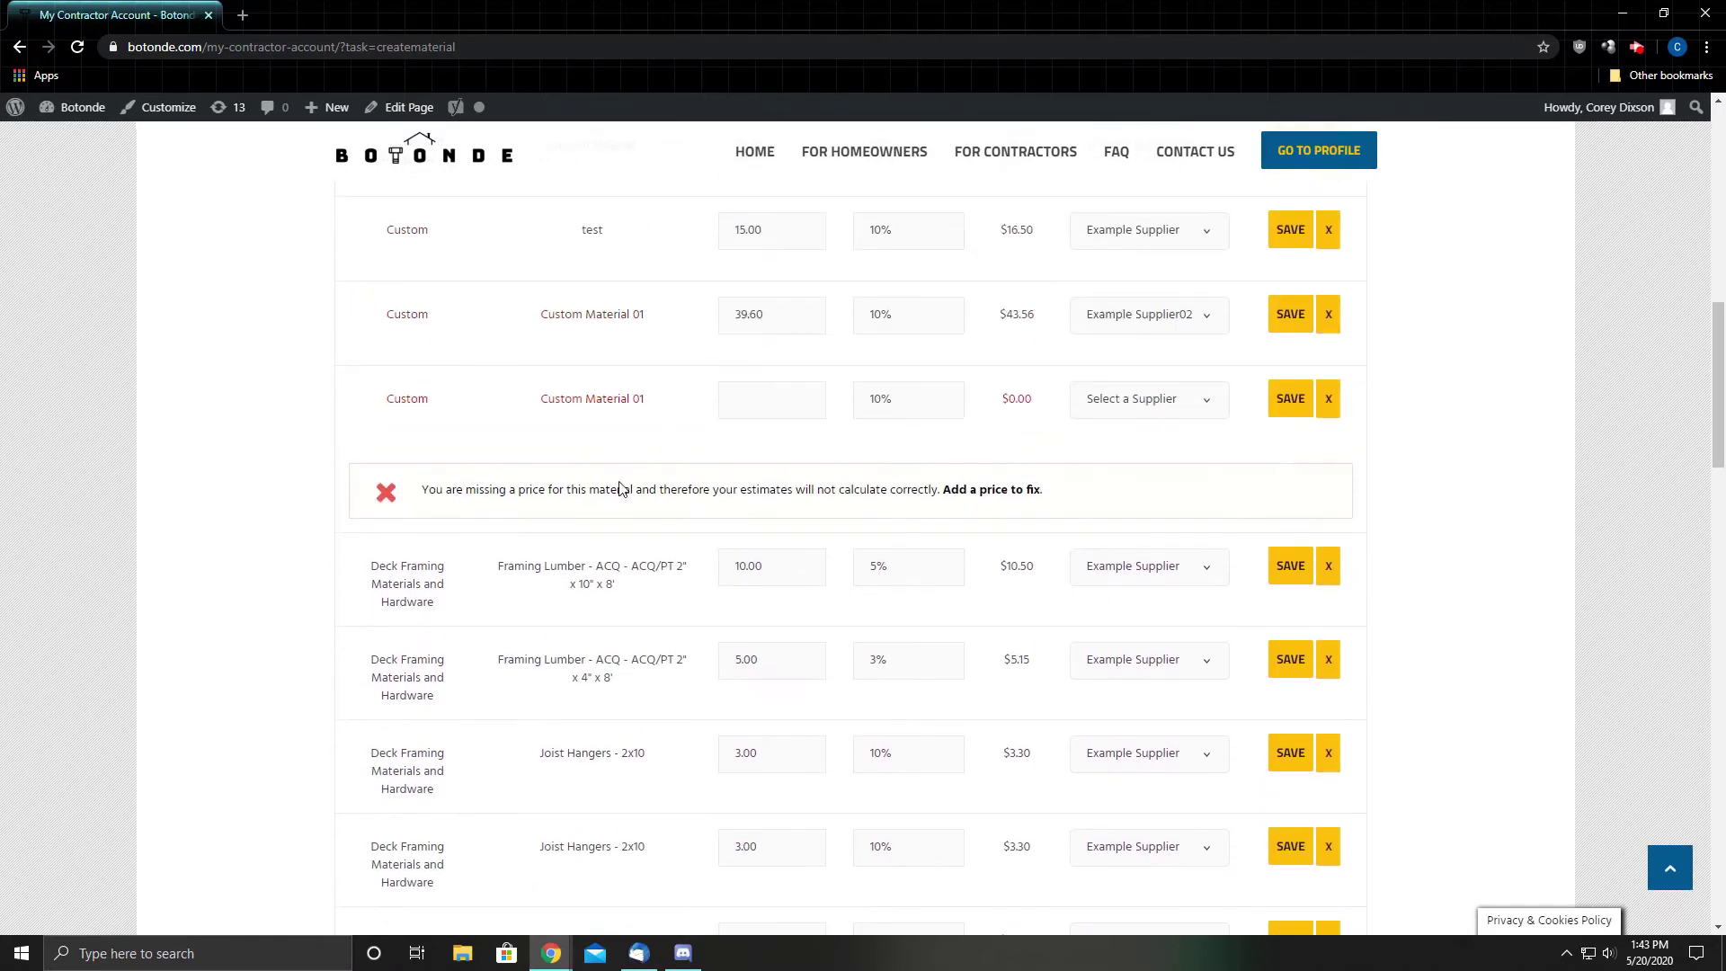
{"action": "left_click", "coordinate": [786, 393]}
{"action": "left_click", "coordinate": [768, 450]}
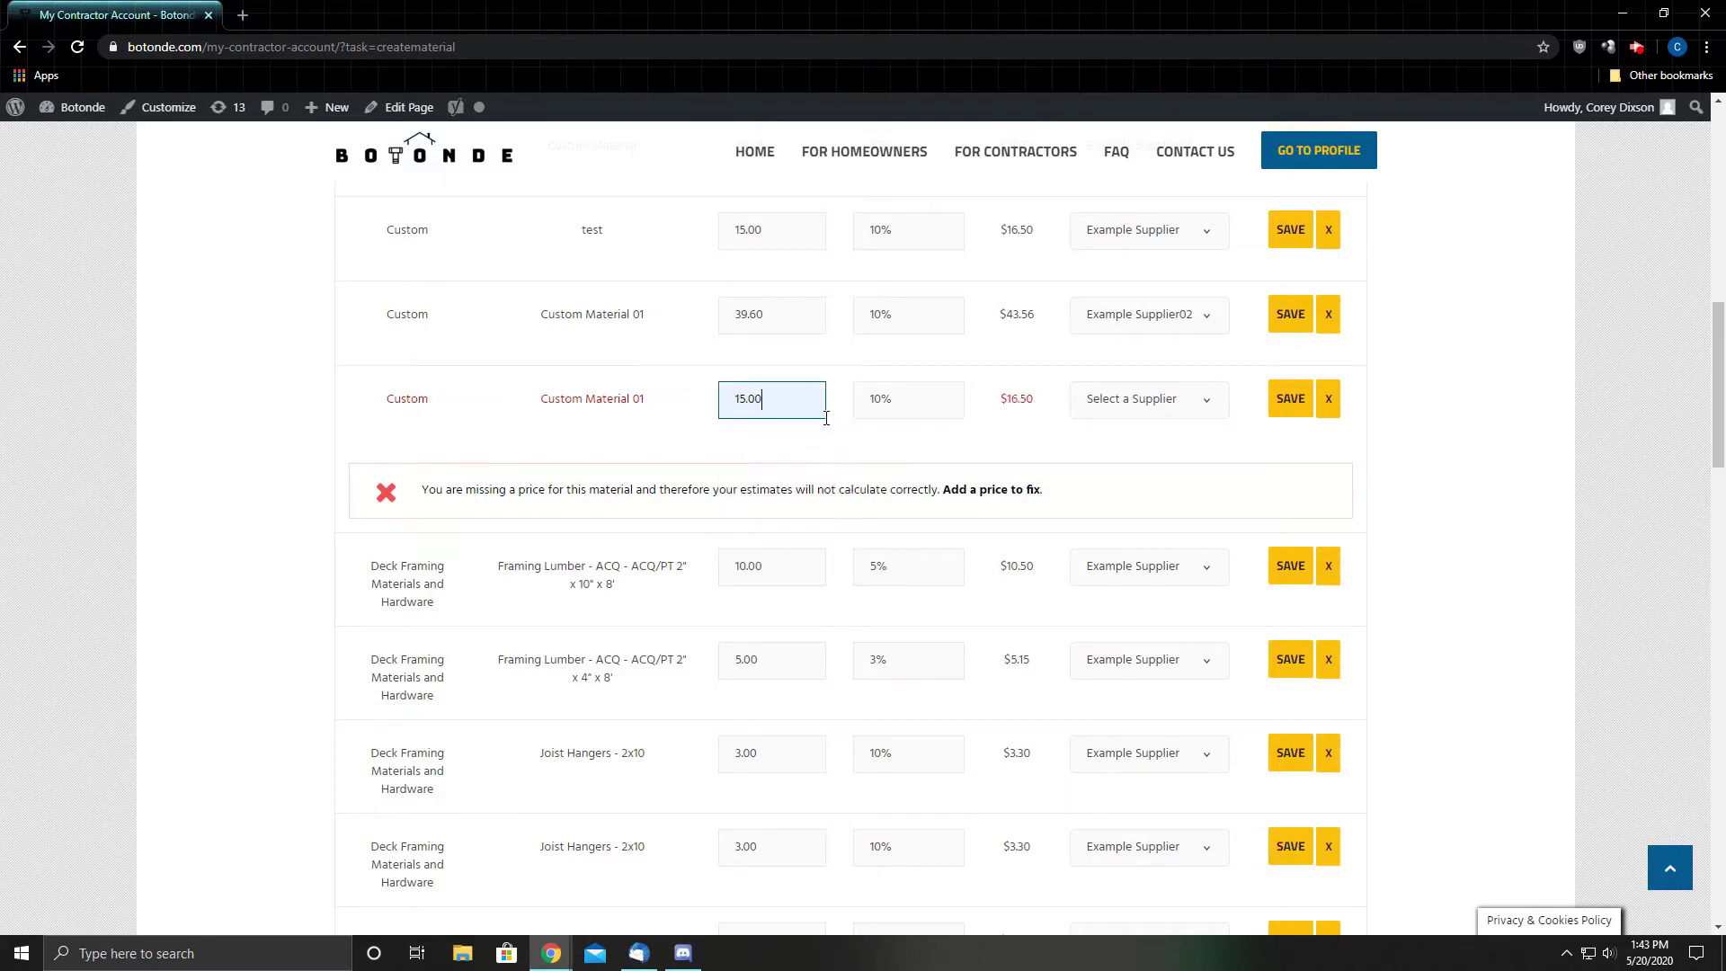
{"action": "left_click", "coordinate": [1188, 405]}
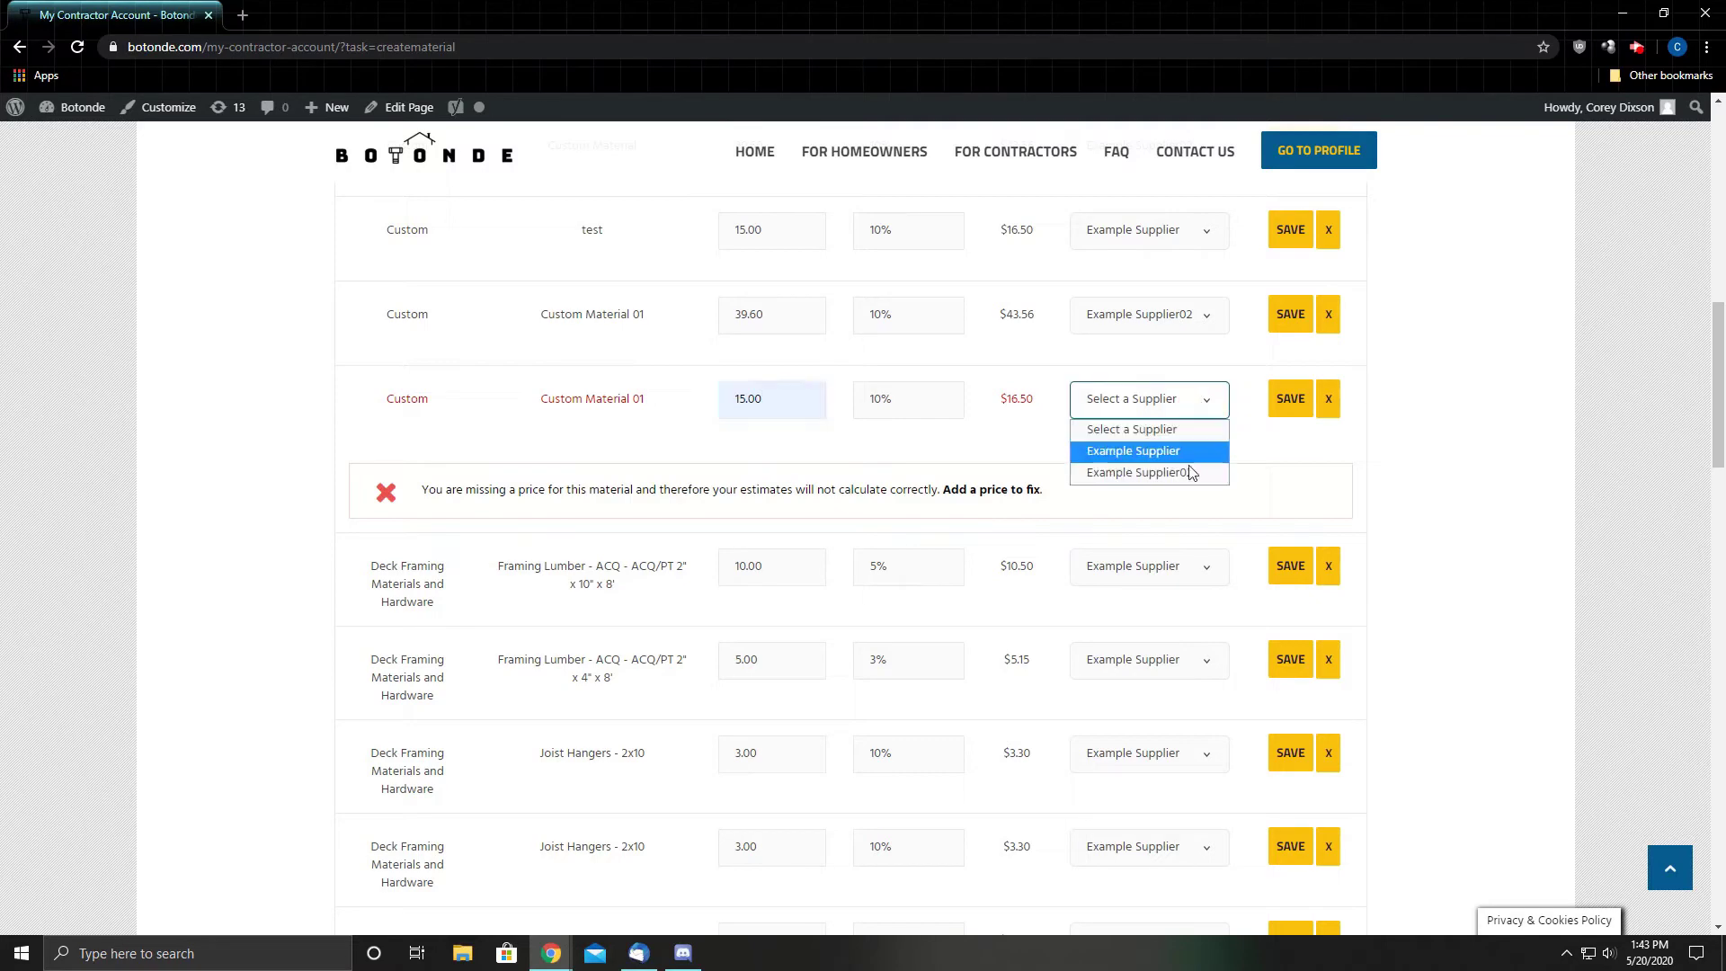
{"action": "left_click", "coordinate": [1159, 450]}
{"action": "left_click", "coordinate": [1291, 401]}
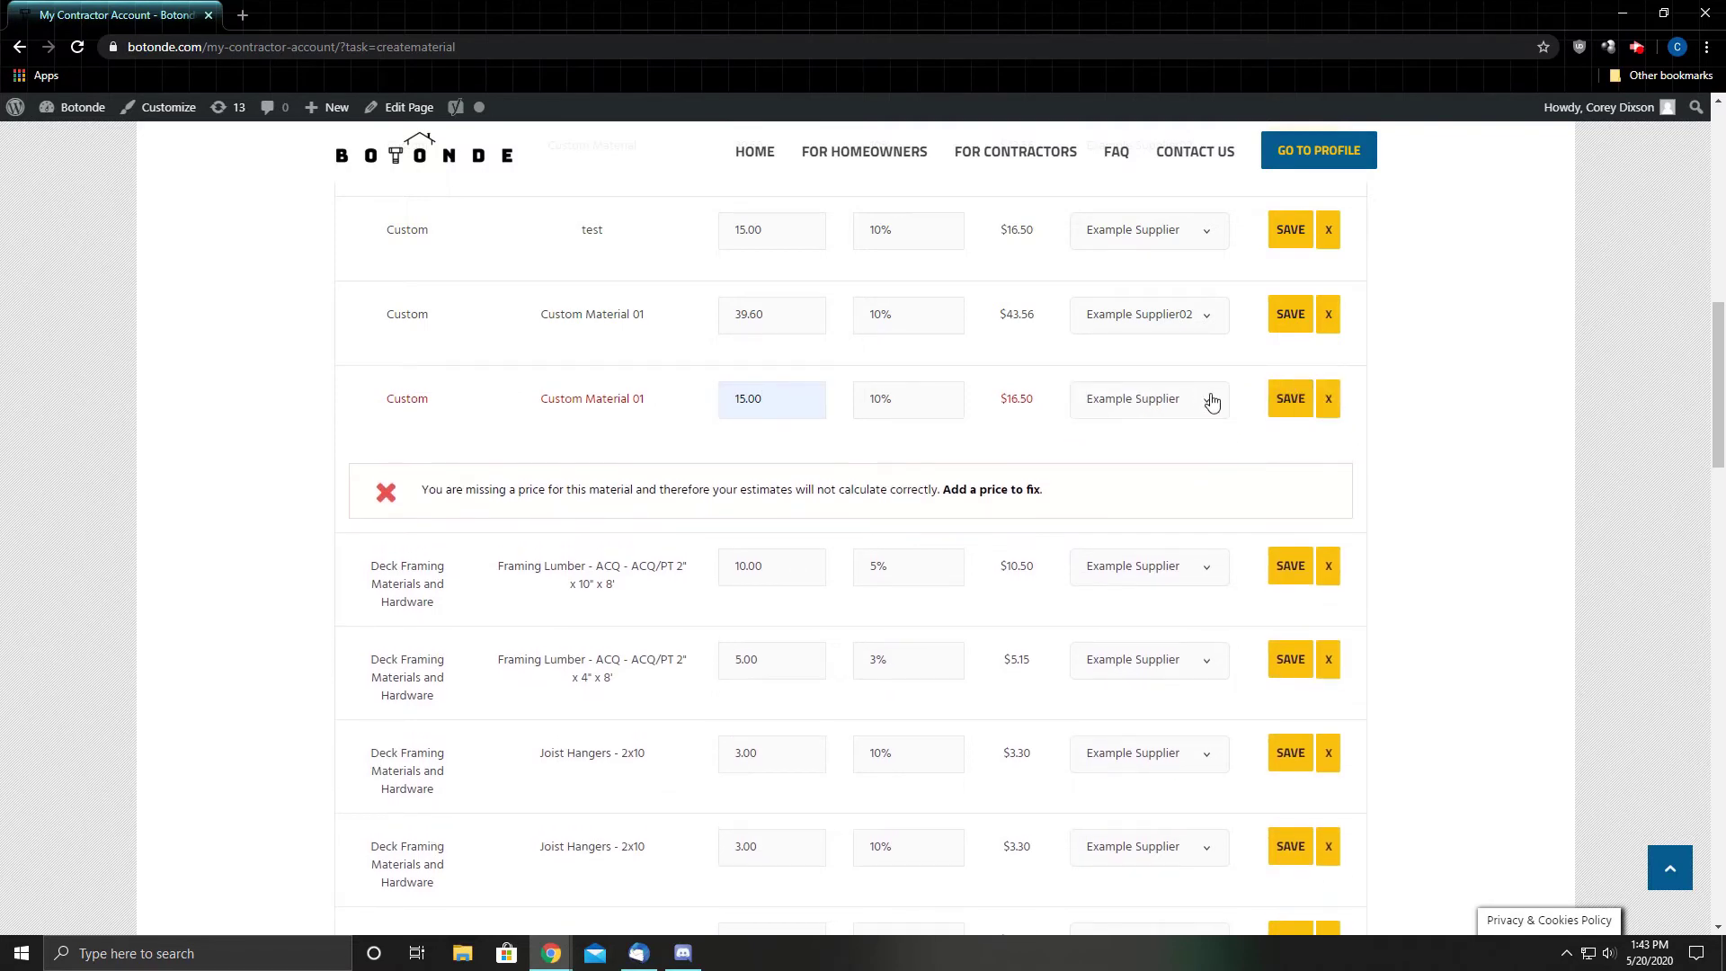
Open the Take-Off Creator in the contractor account and view the list of existing projects.
{"action": "scroll", "coordinate": [1210, 402], "scroll_direction": "up", "scroll_amount": 10}
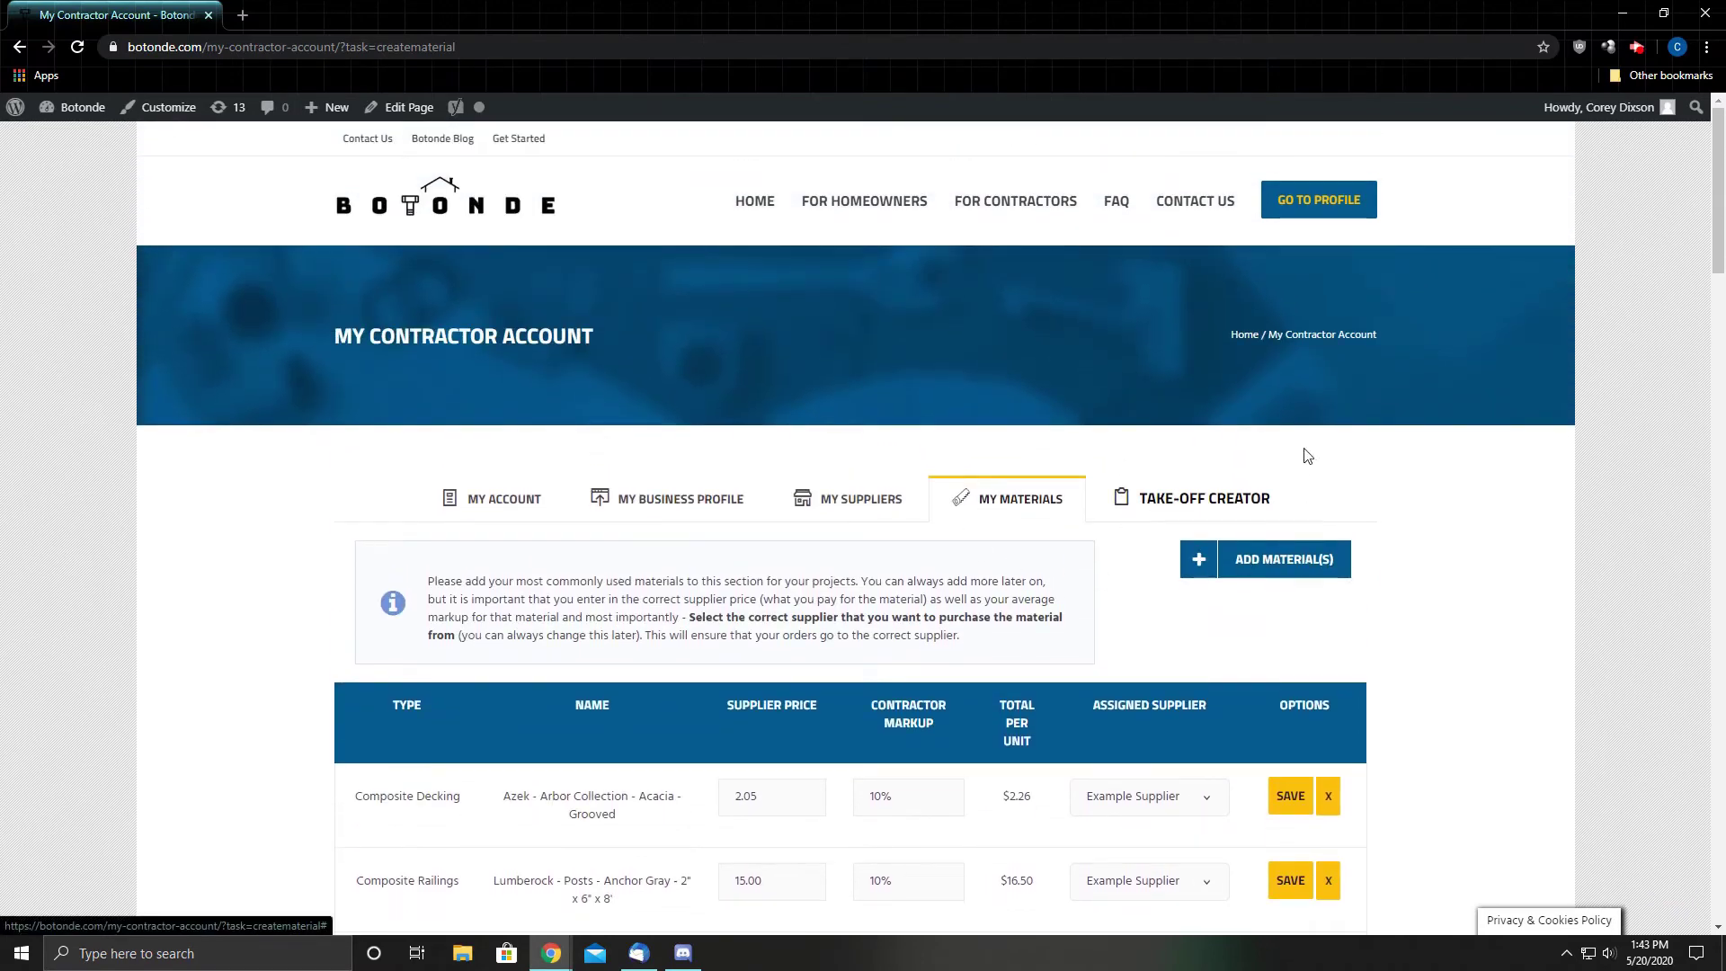
{"action": "left_click", "coordinate": [1173, 508]}
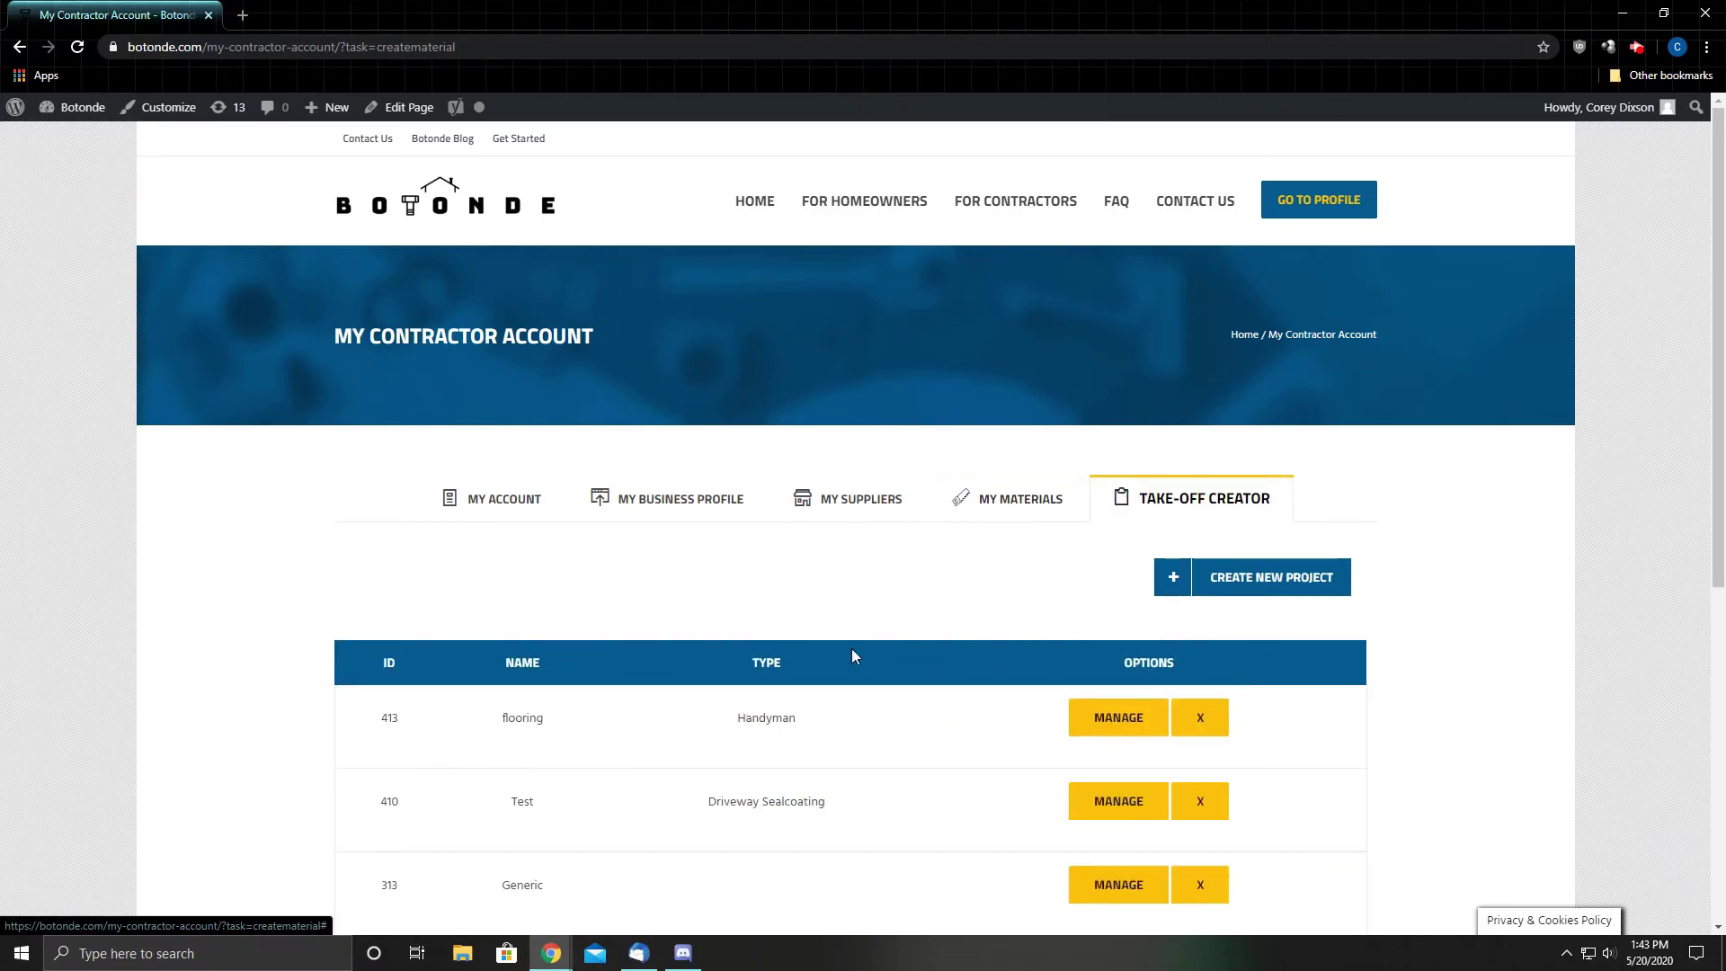
{"action": "scroll", "coordinate": [854, 719], "scroll_direction": "down", "scroll_amount": 2}
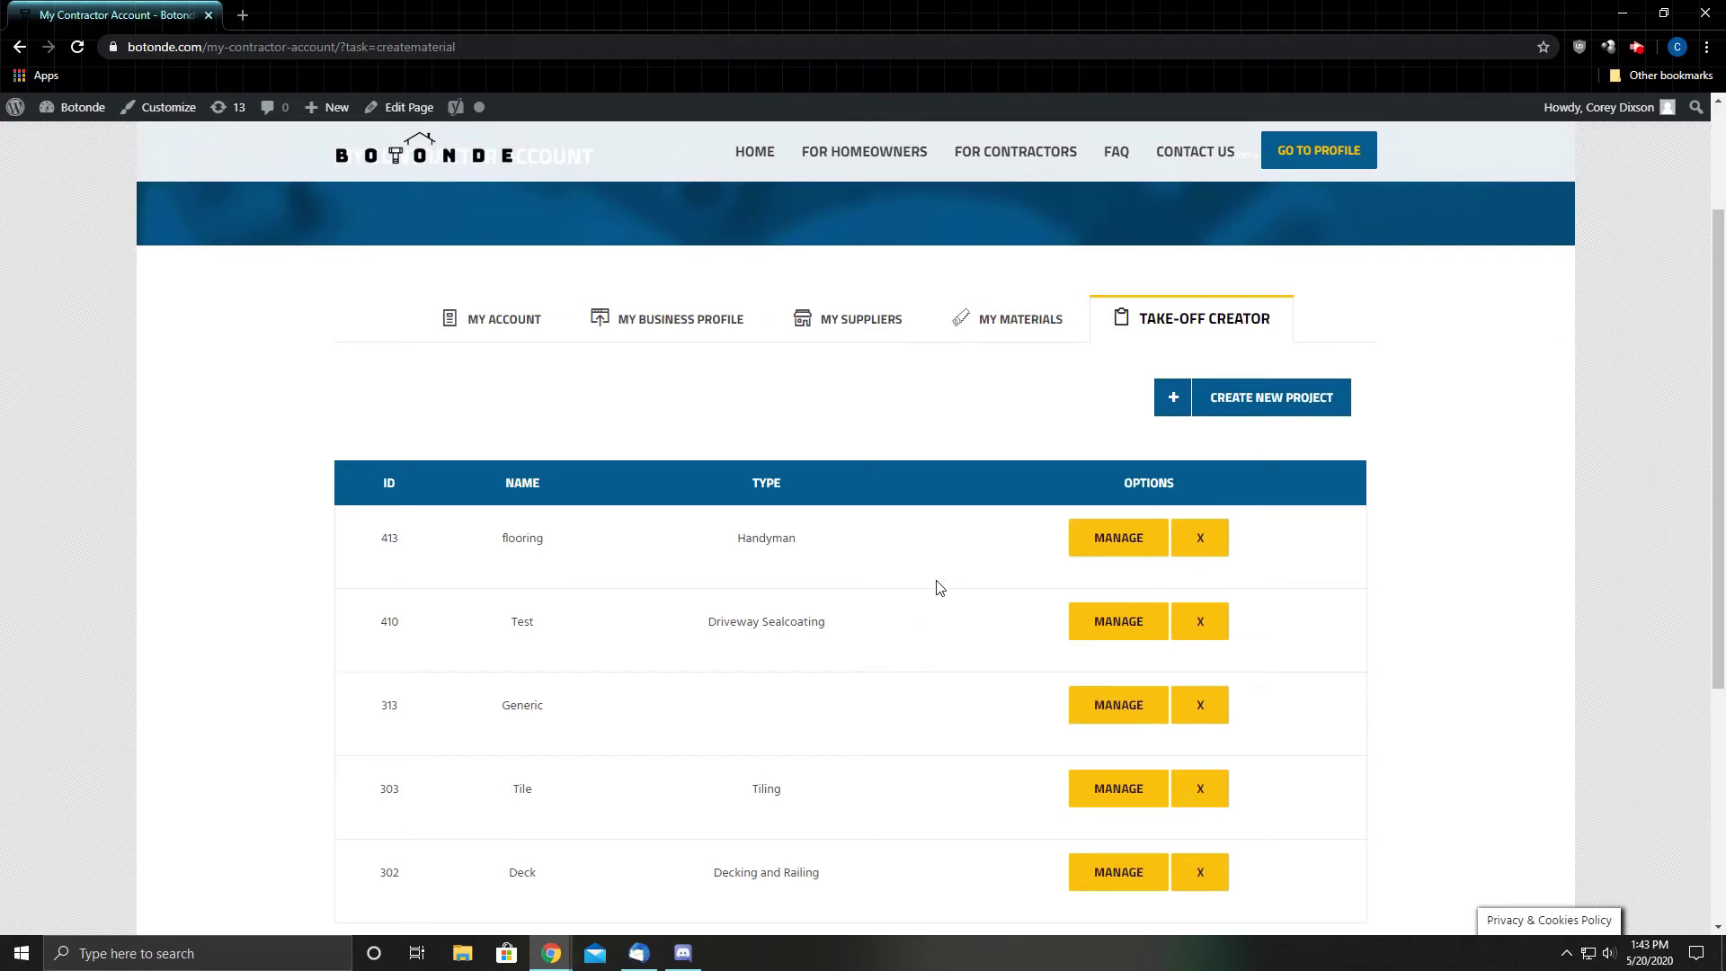
Start a new take-off project and enter Test as its project name.
{"action": "left_click", "coordinate": [1173, 402]}
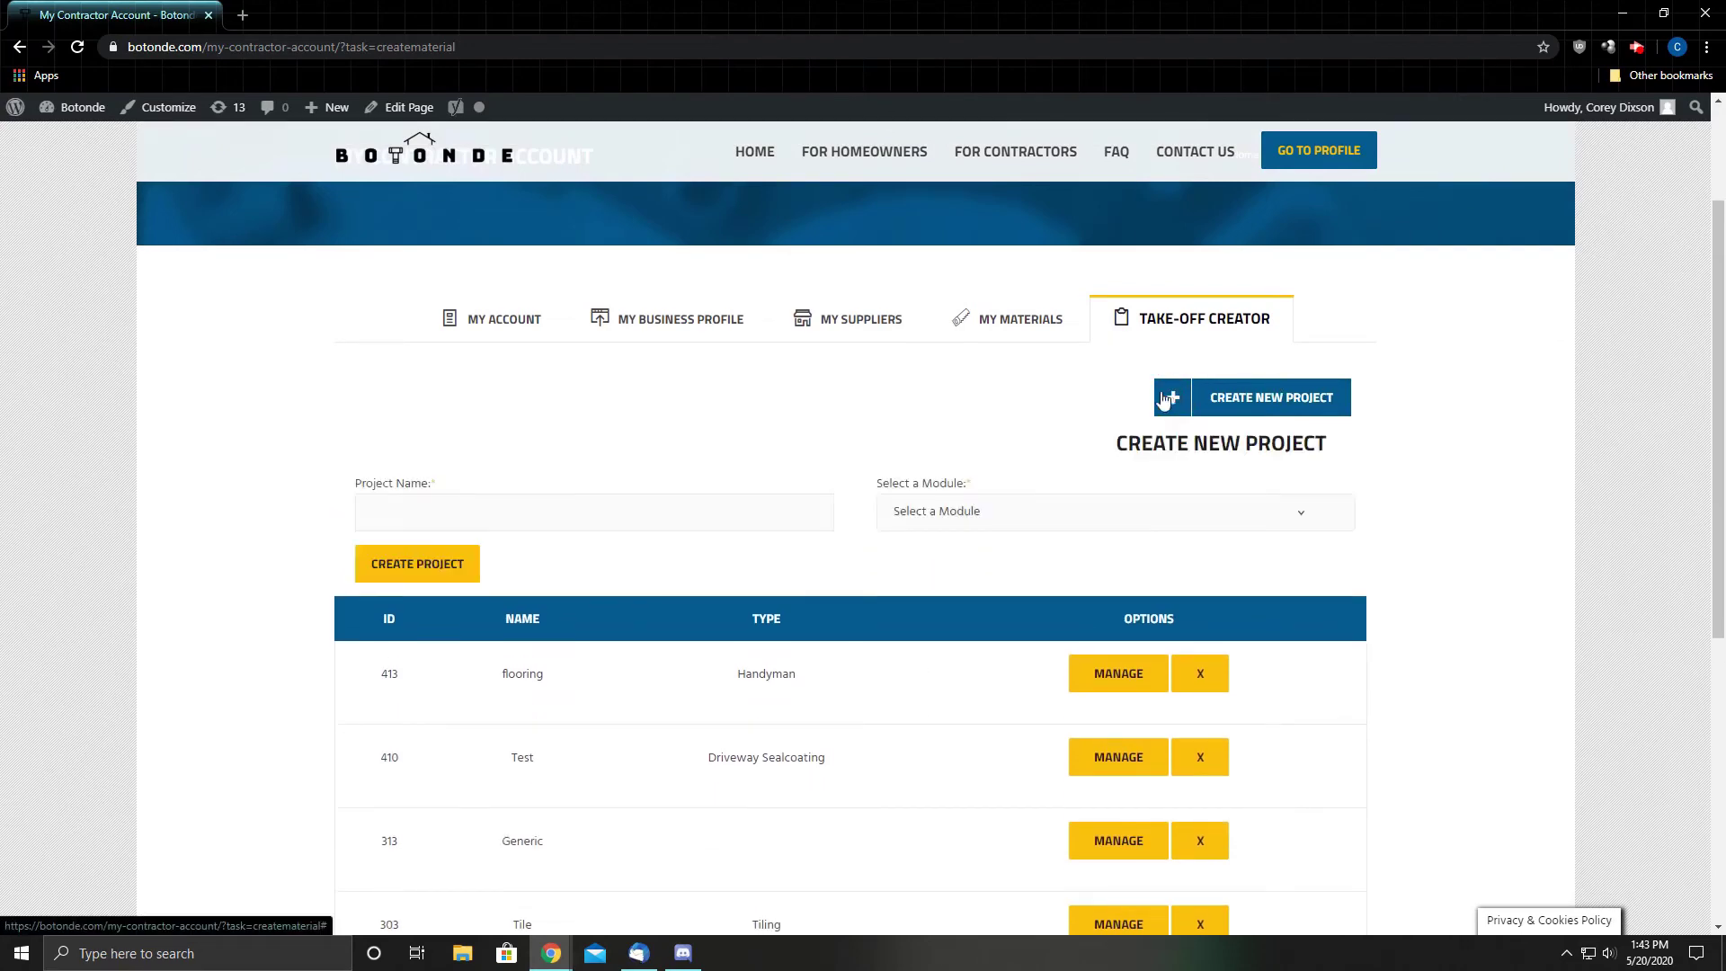
{"action": "left_click", "coordinate": [504, 496]}
{"action": "type", "text": "Test"}
{"action": "left_click", "coordinate": [462, 575]}
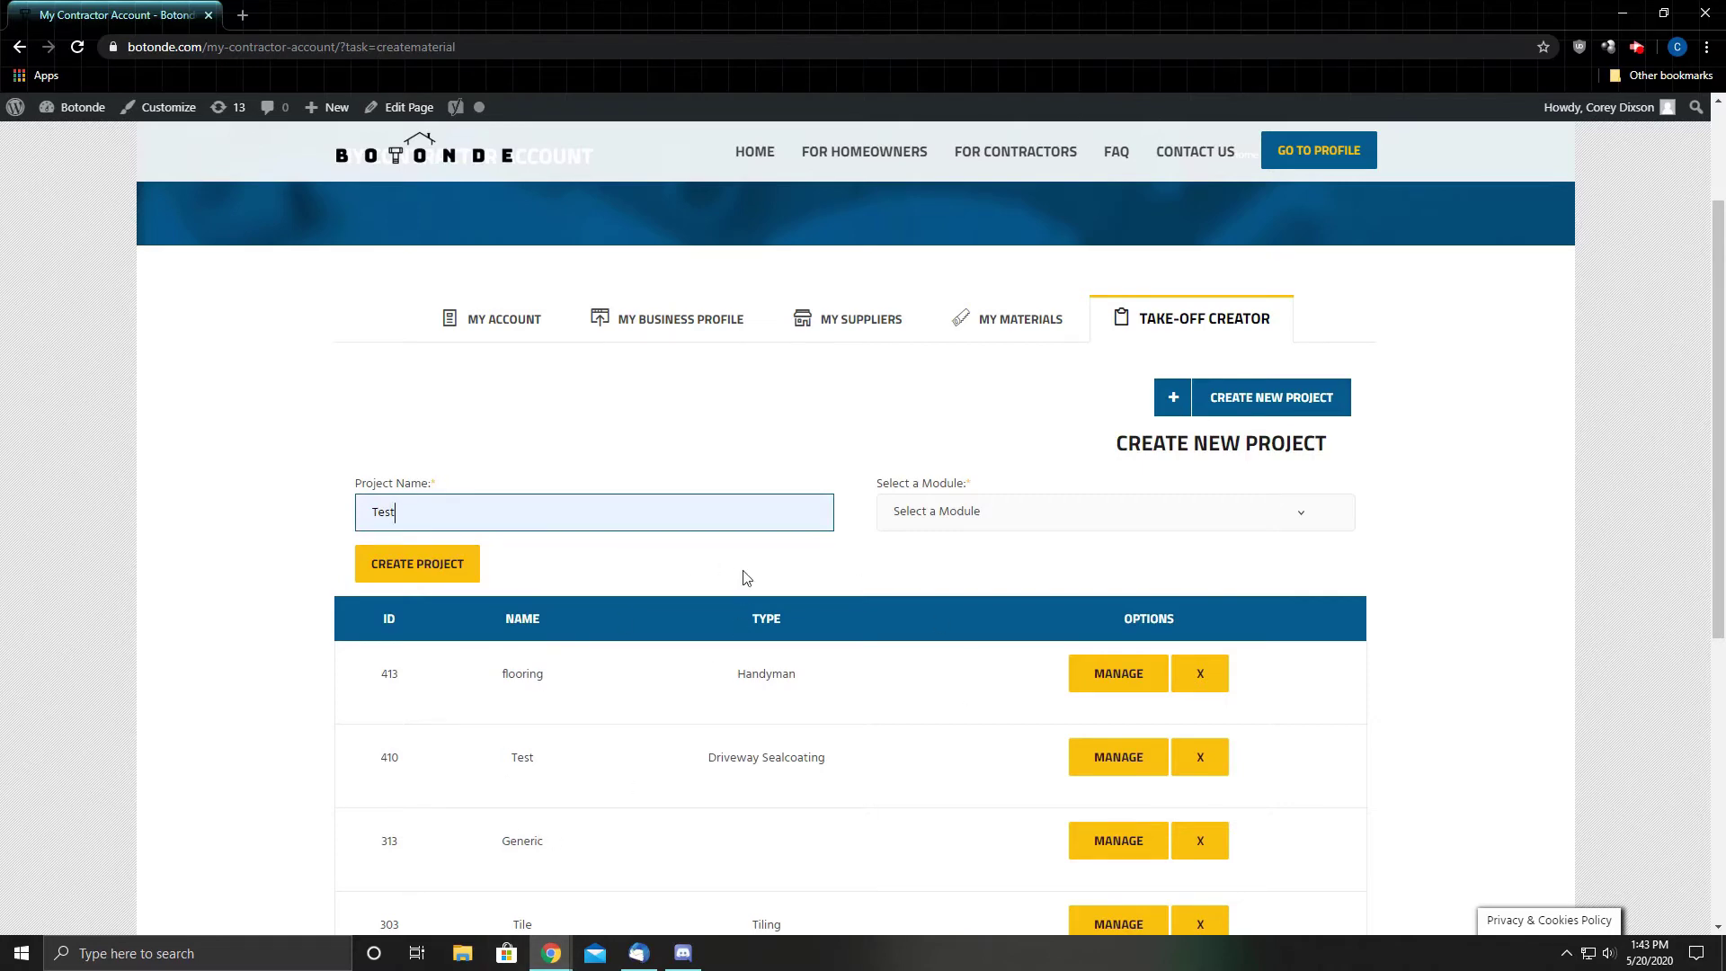
Look through the modules available for the new project and close the list without choosing one.
{"action": "left_click", "coordinate": [1292, 515]}
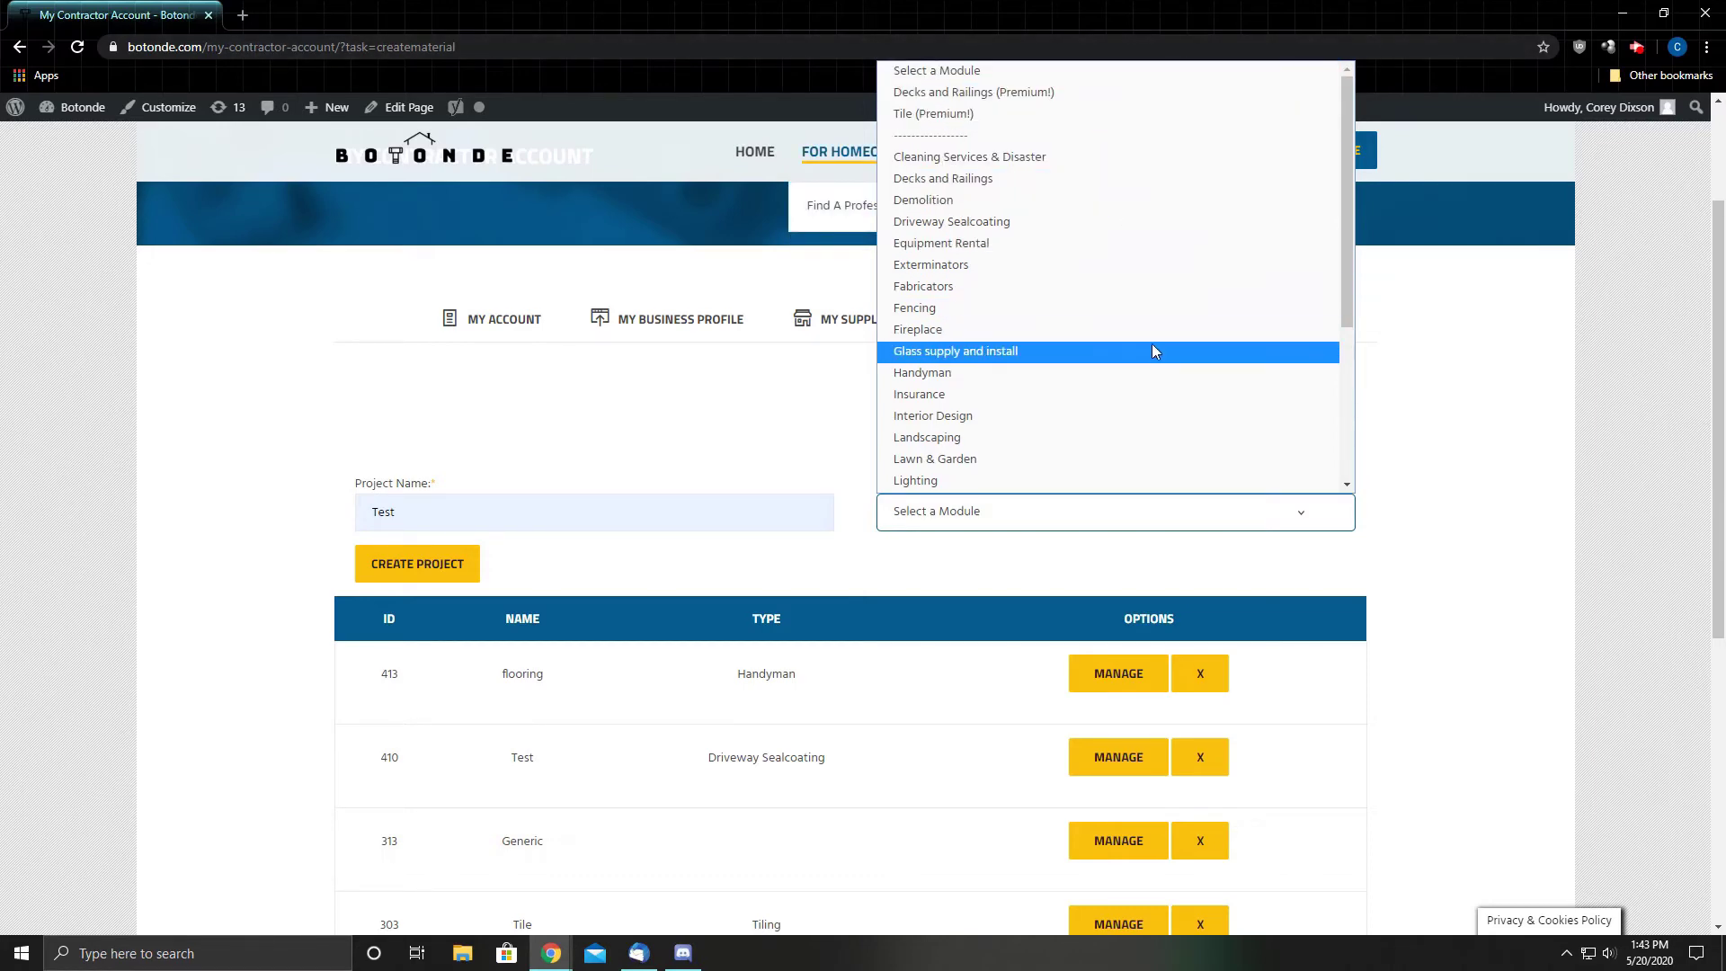
{"action": "scroll", "coordinate": [1149, 349], "scroll_direction": "down", "scroll_amount": 3}
{"action": "scroll", "coordinate": [1151, 149], "scroll_direction": "up", "scroll_amount": 3}
{"action": "scroll", "coordinate": [1129, 174], "scroll_direction": "up", "scroll_amount": 1}
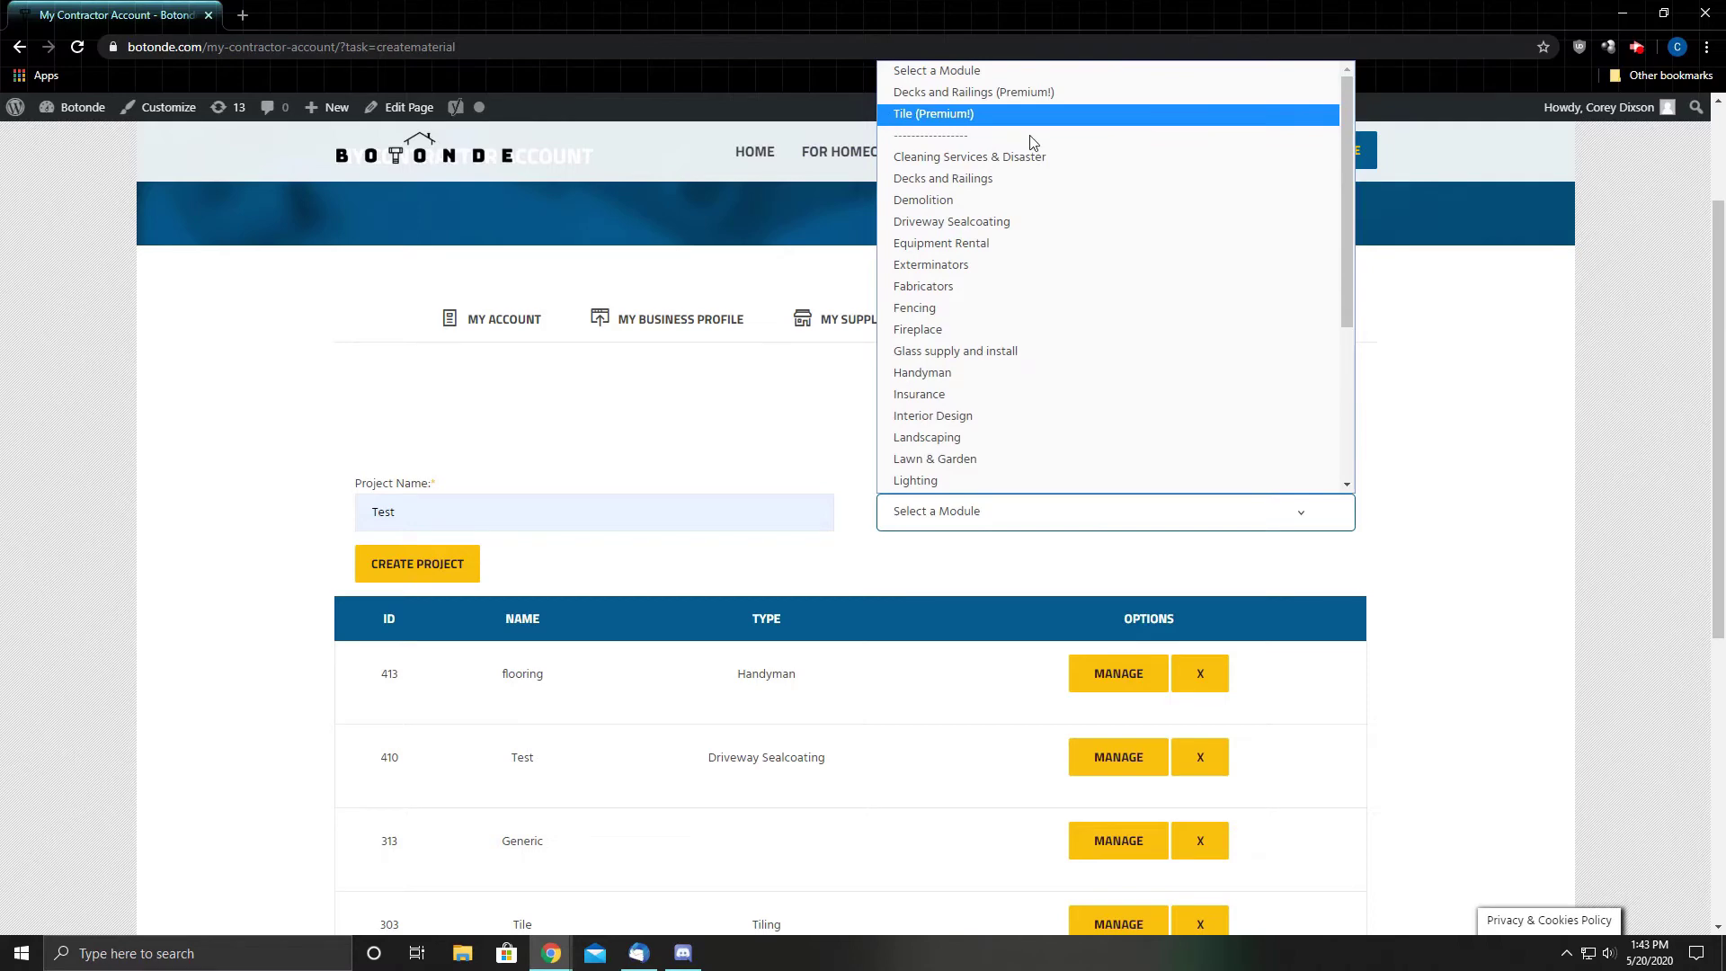
{"action": "scroll", "coordinate": [1099, 231], "scroll_direction": "down", "scroll_amount": 3}
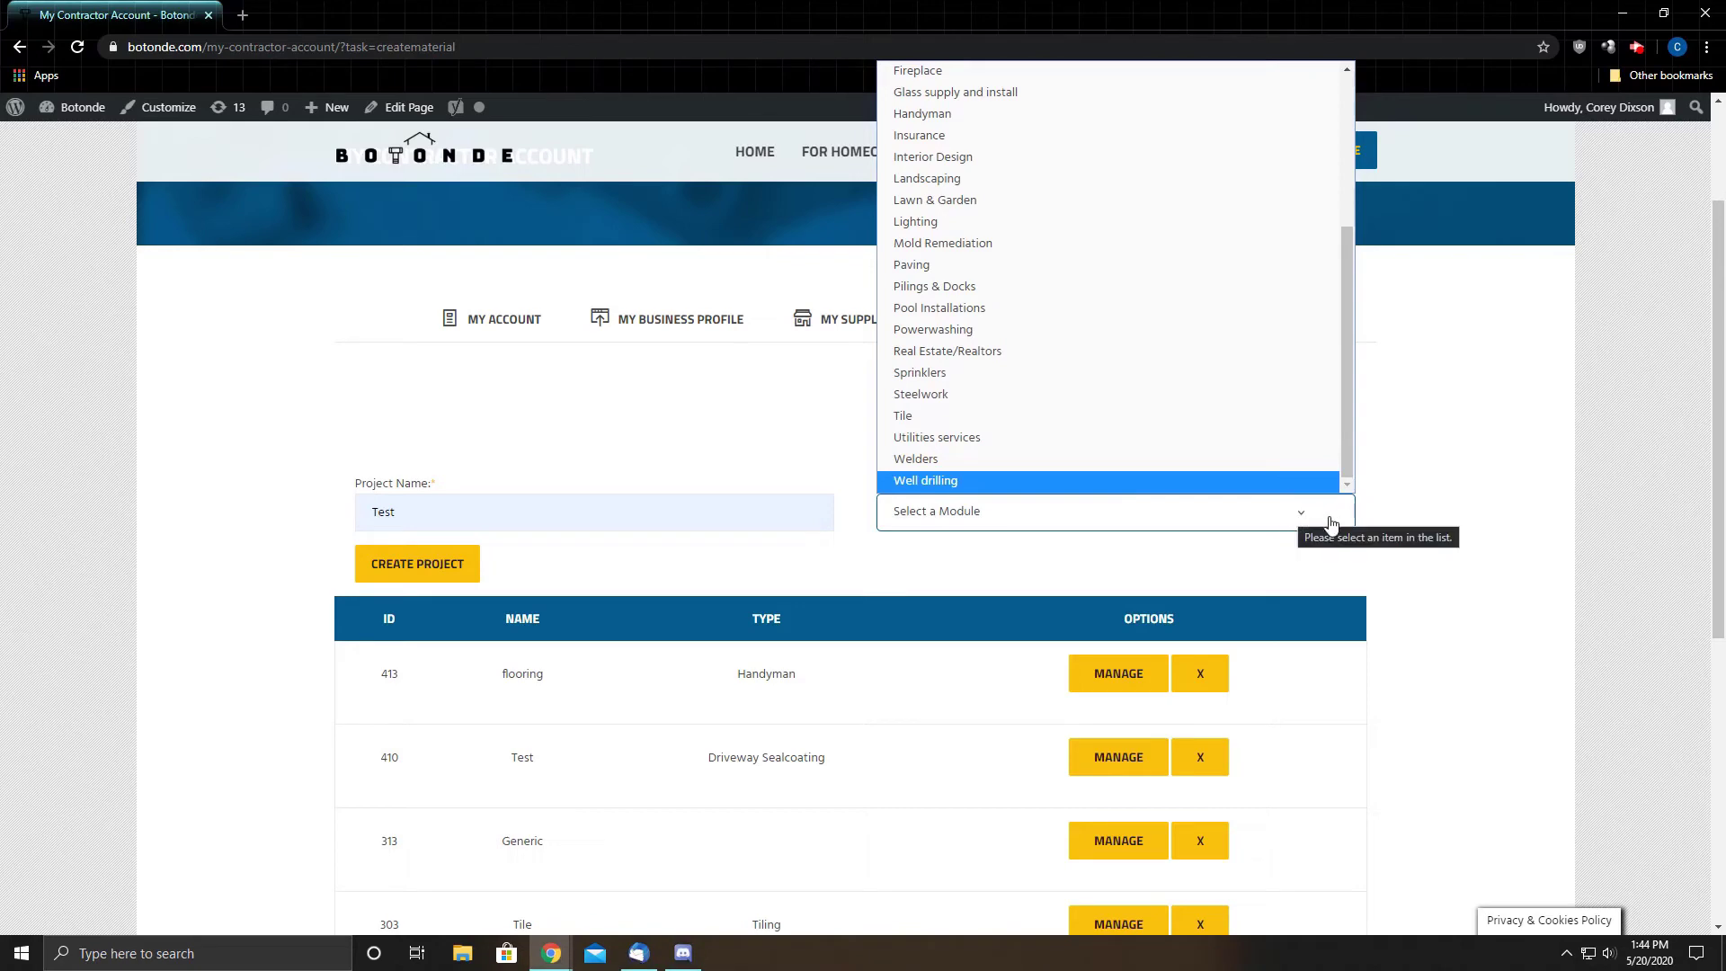
{"action": "left_click", "coordinate": [1332, 522]}
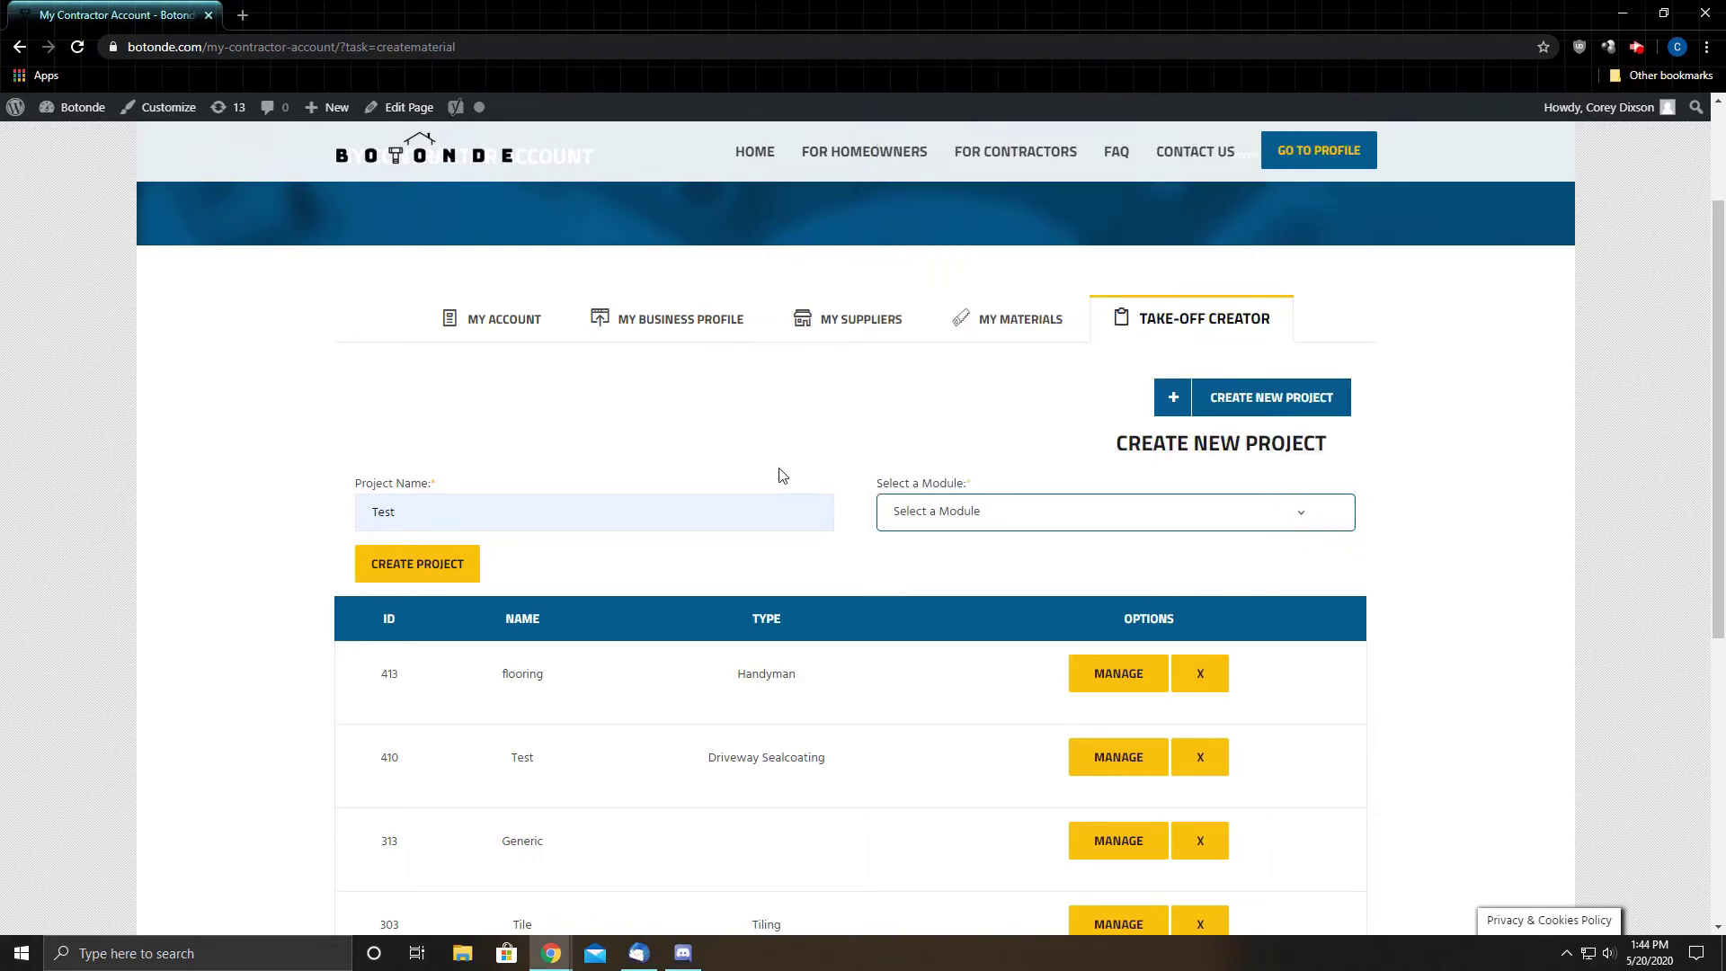
Open the existing Tile project for management and go to its list of rooms.
{"action": "scroll", "coordinate": [807, 584], "scroll_direction": "down", "scroll_amount": 3}
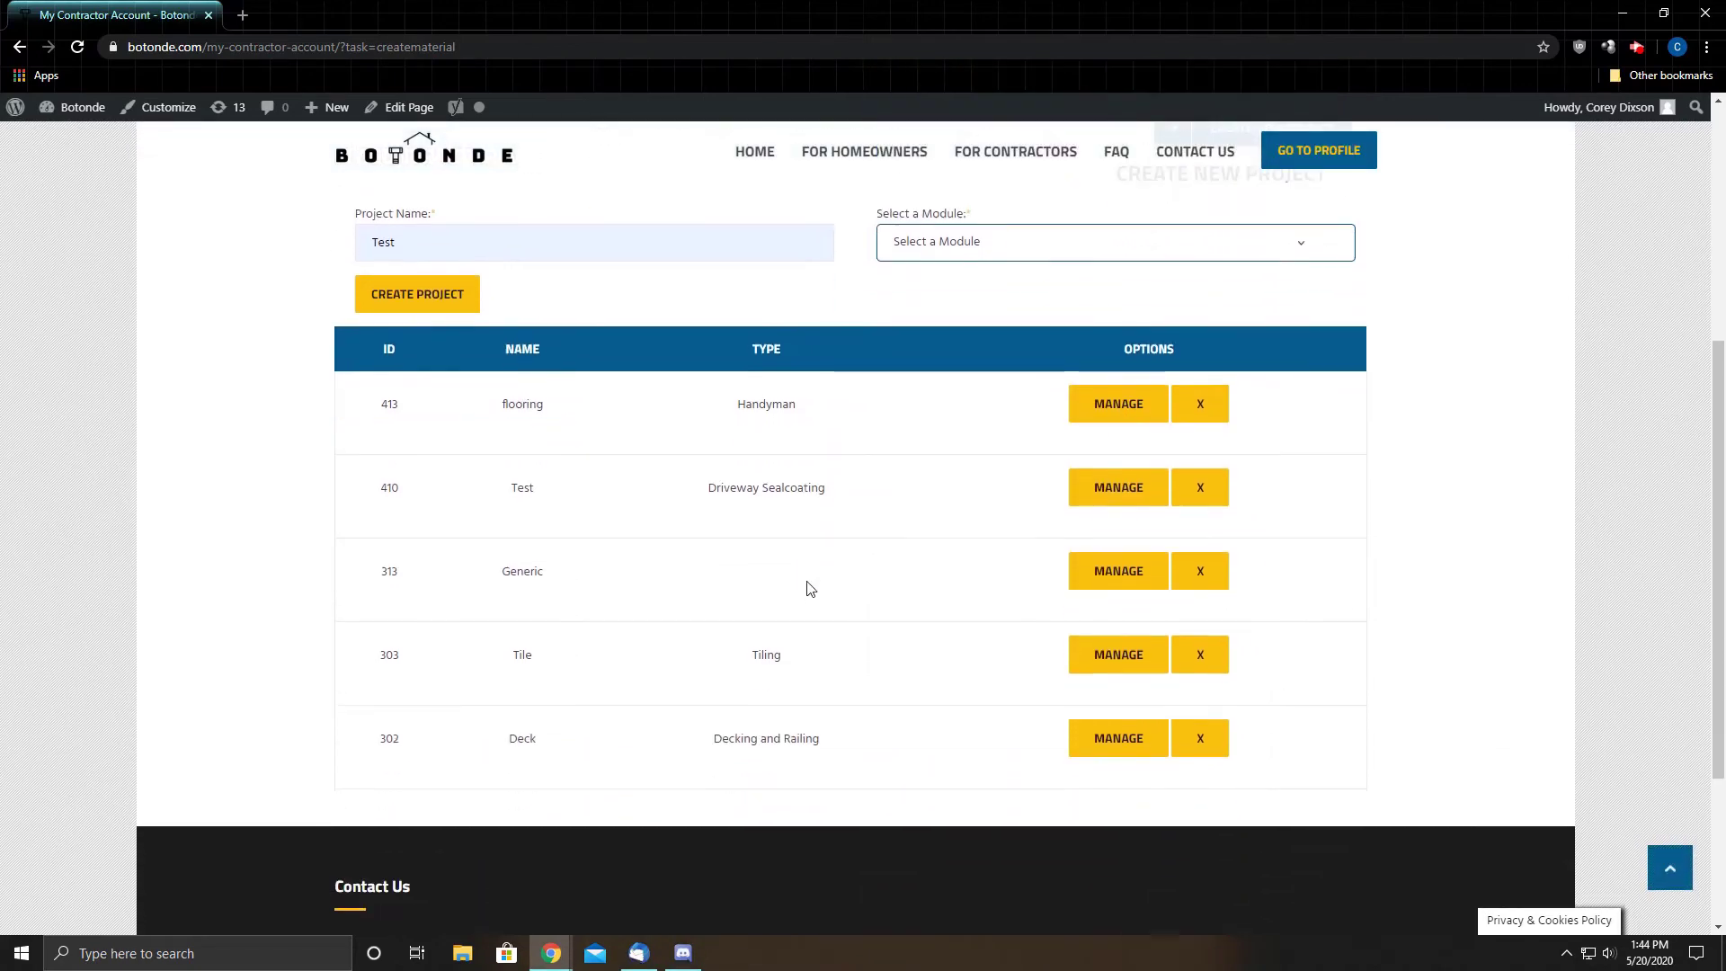
{"action": "left_click", "coordinate": [1110, 667]}
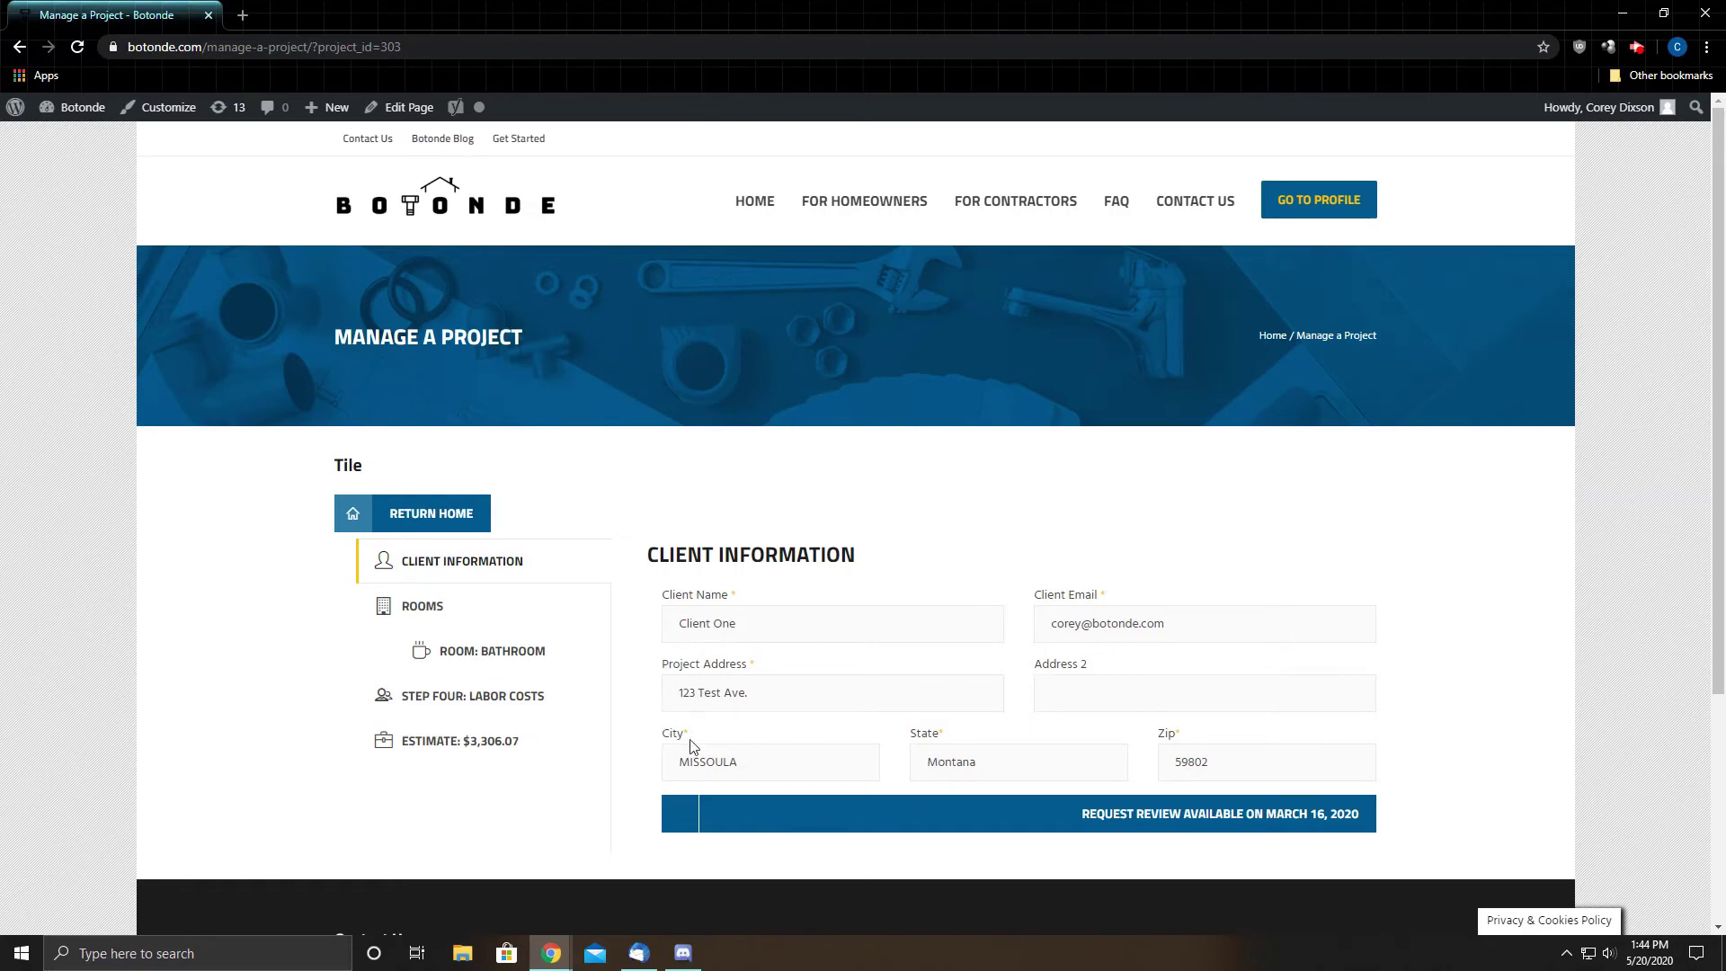
{"action": "left_click", "coordinate": [430, 618]}
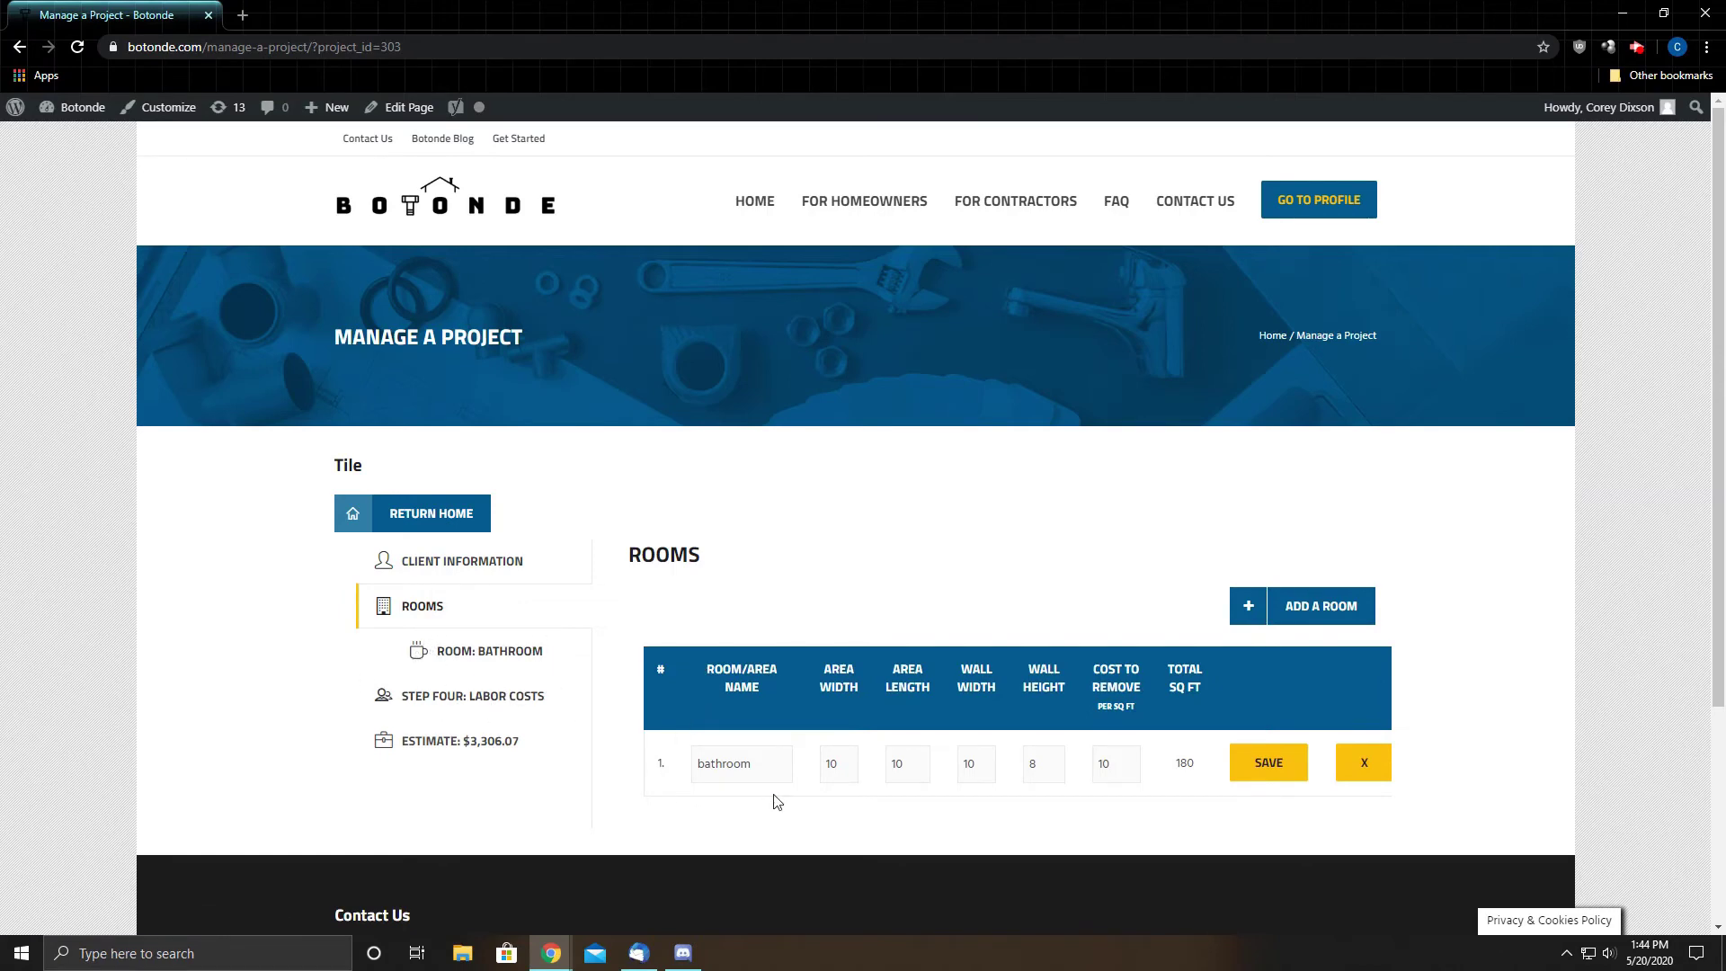
Add a second room to the Tile project and remove that new room again, confirming the removal.
{"action": "left_click", "coordinate": [1256, 618]}
{"action": "scroll", "coordinate": [1130, 663], "scroll_direction": "down", "scroll_amount": 2}
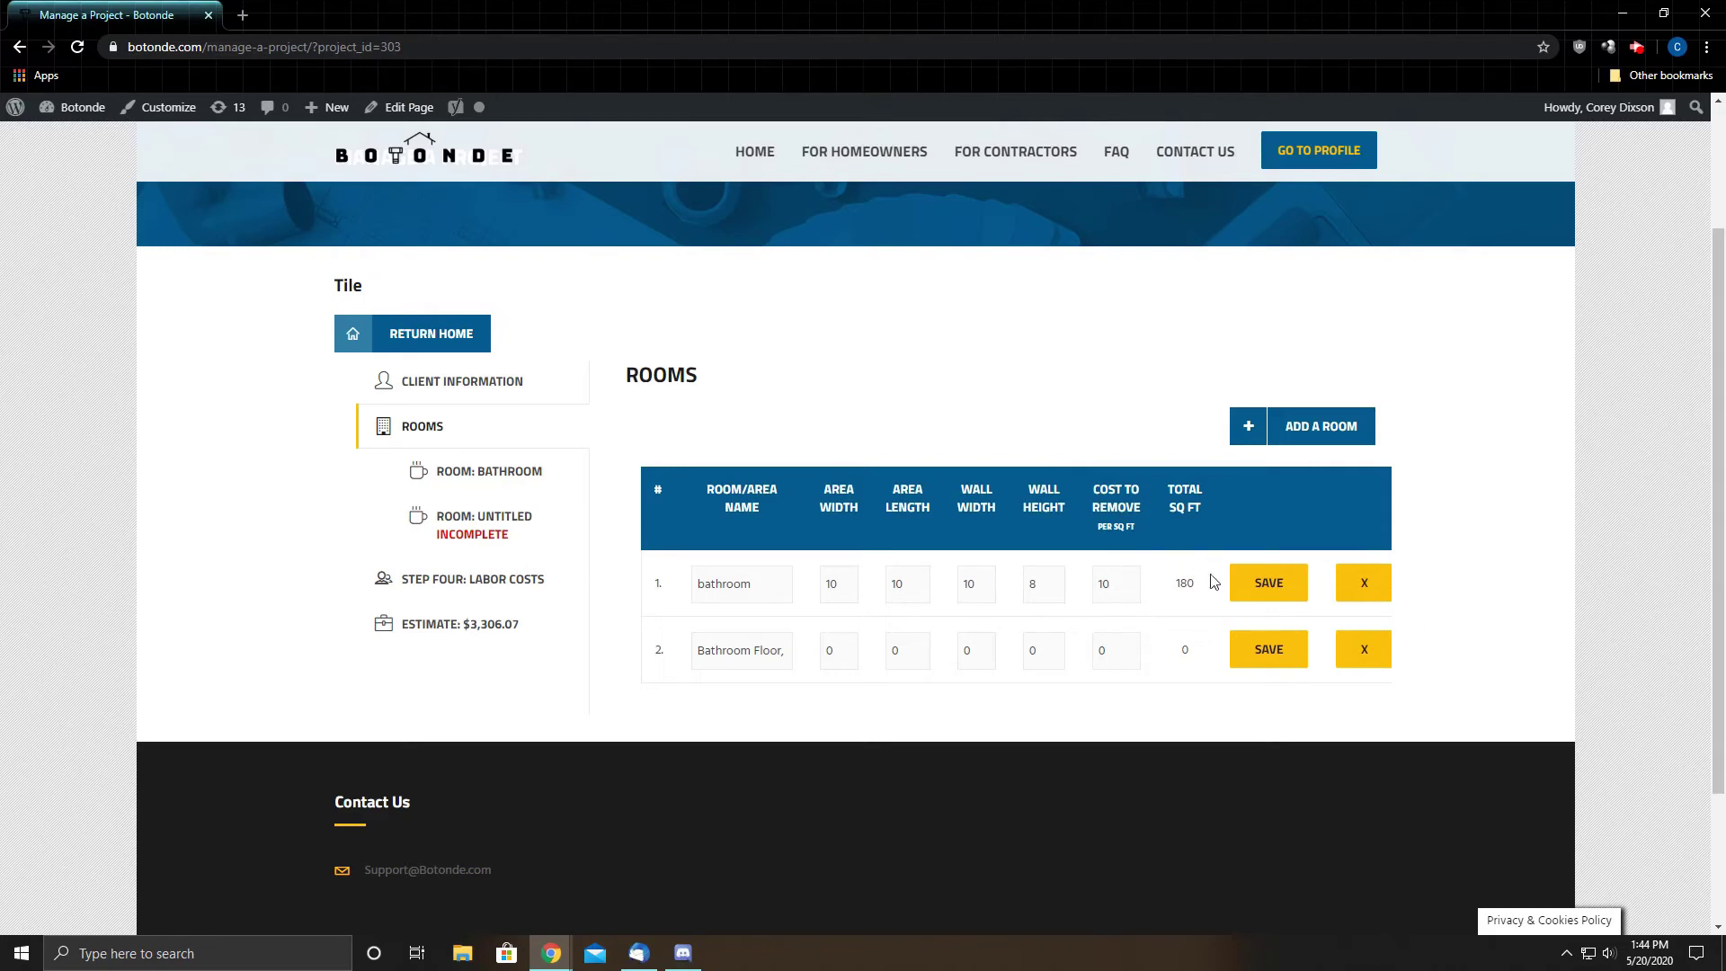
{"action": "left_click", "coordinate": [1386, 659]}
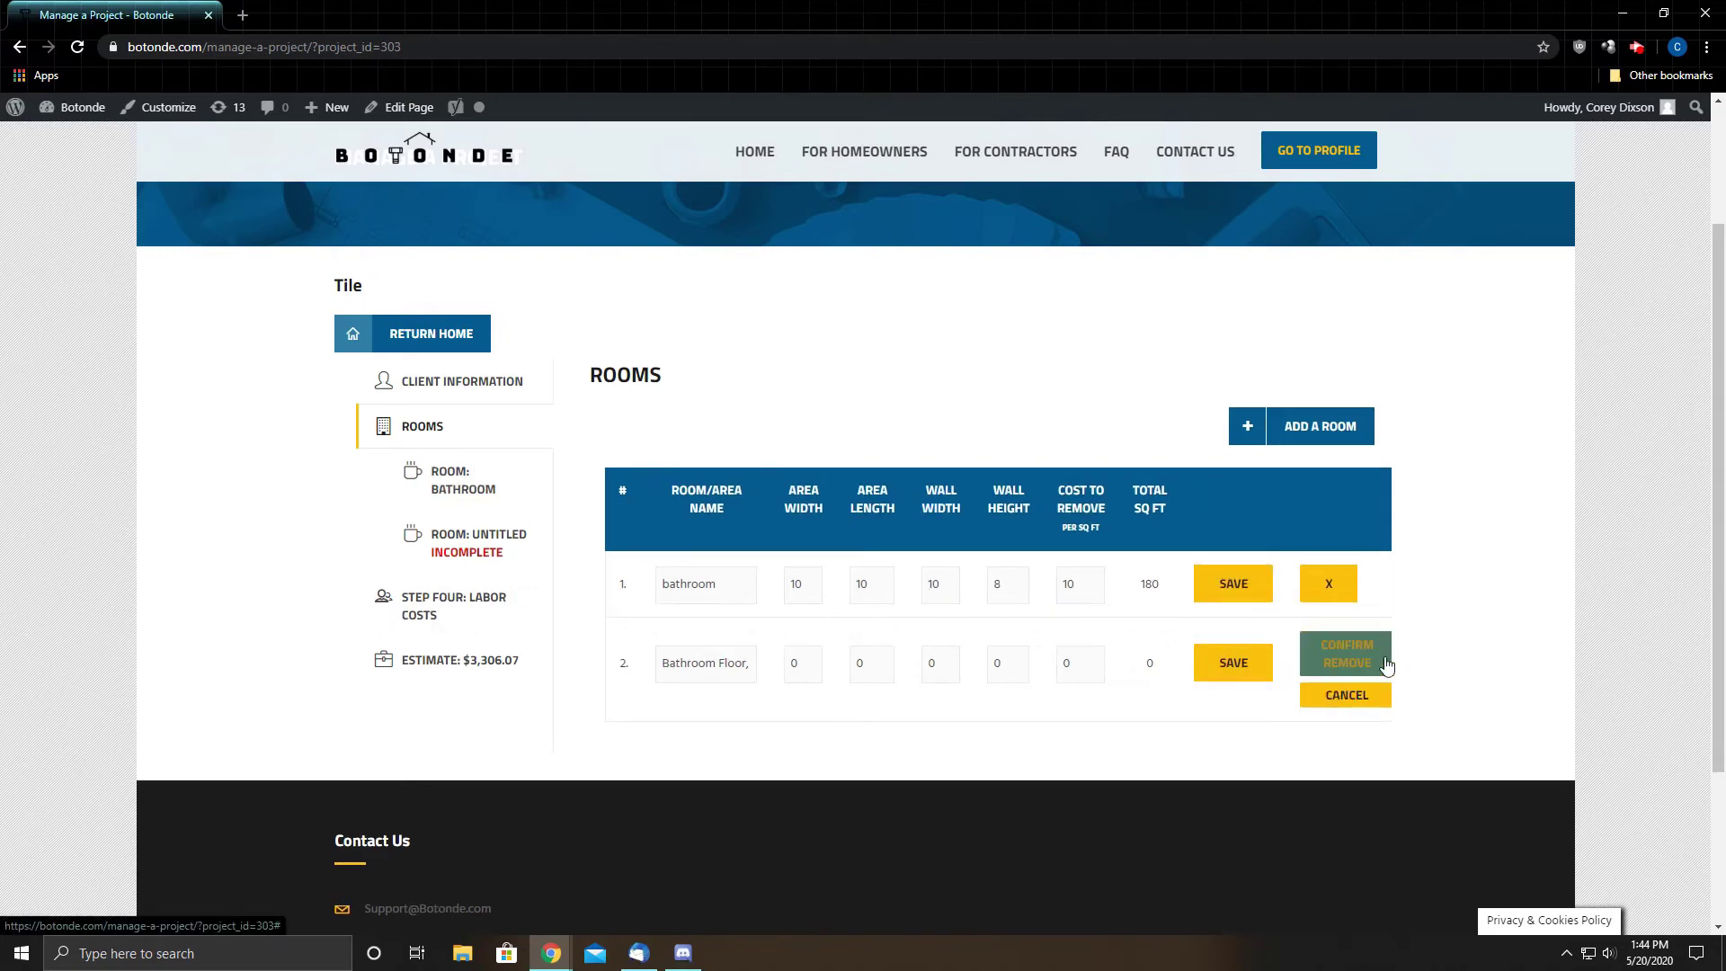
{"action": "left_click", "coordinate": [1361, 663]}
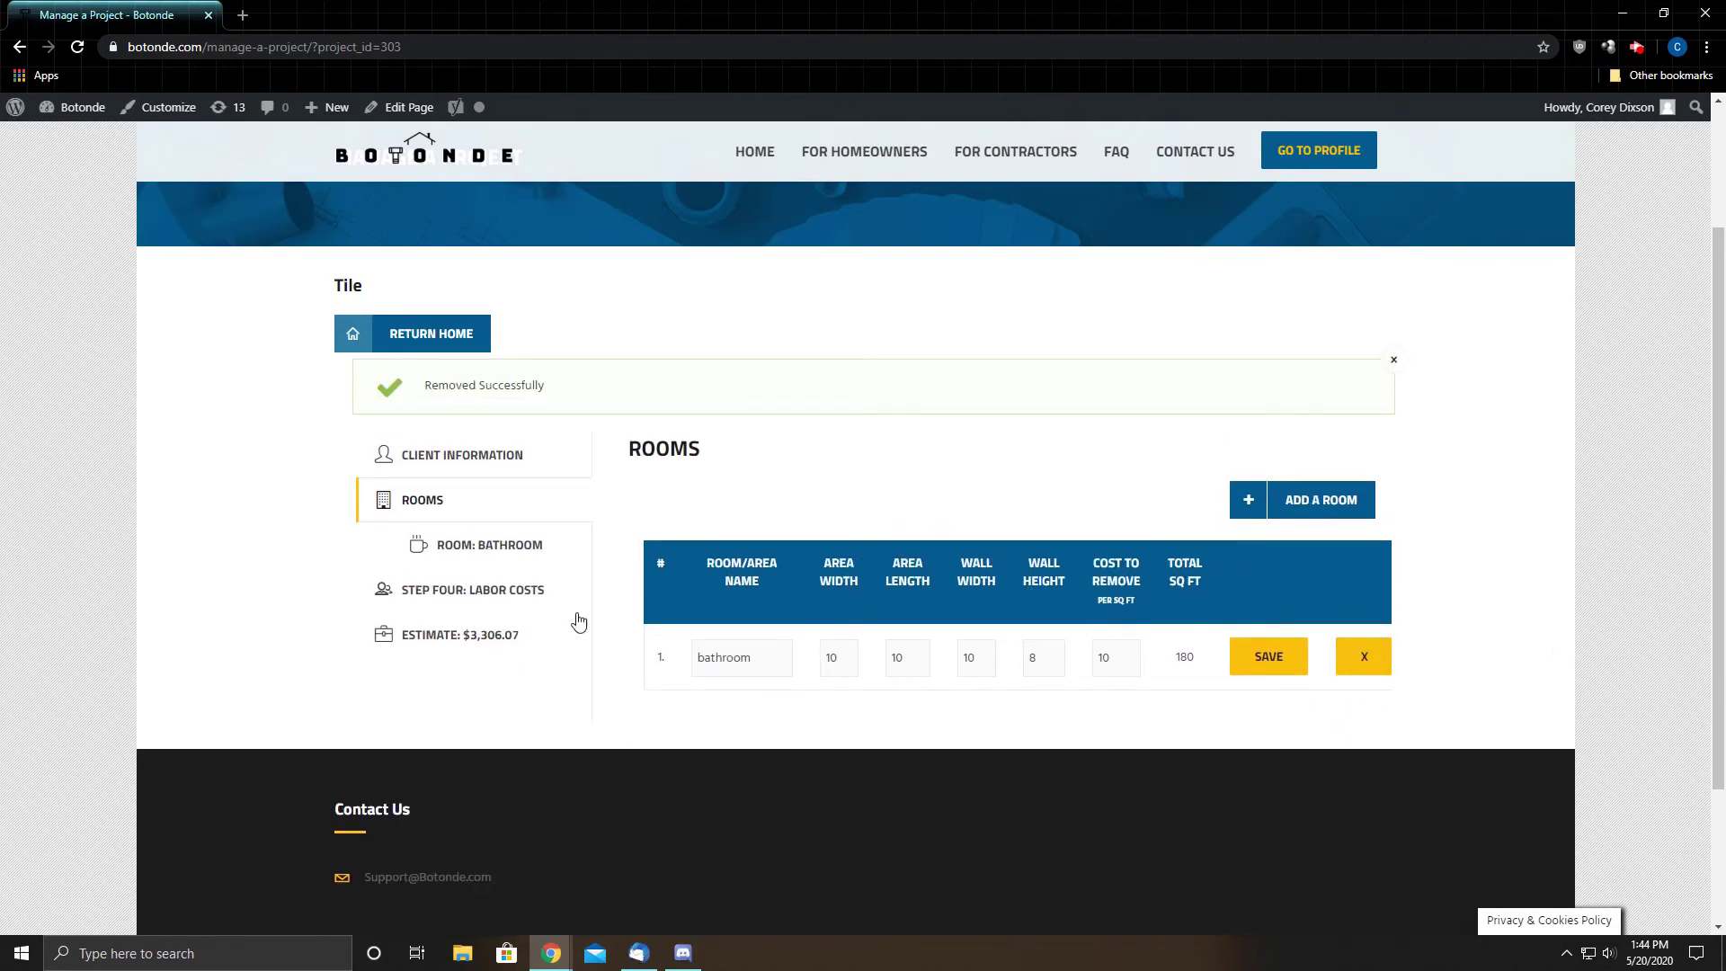
Open the Tile project's bathroom settings and look through the sub-floor replacement materials without changing the selection.
{"action": "left_click", "coordinate": [487, 548]}
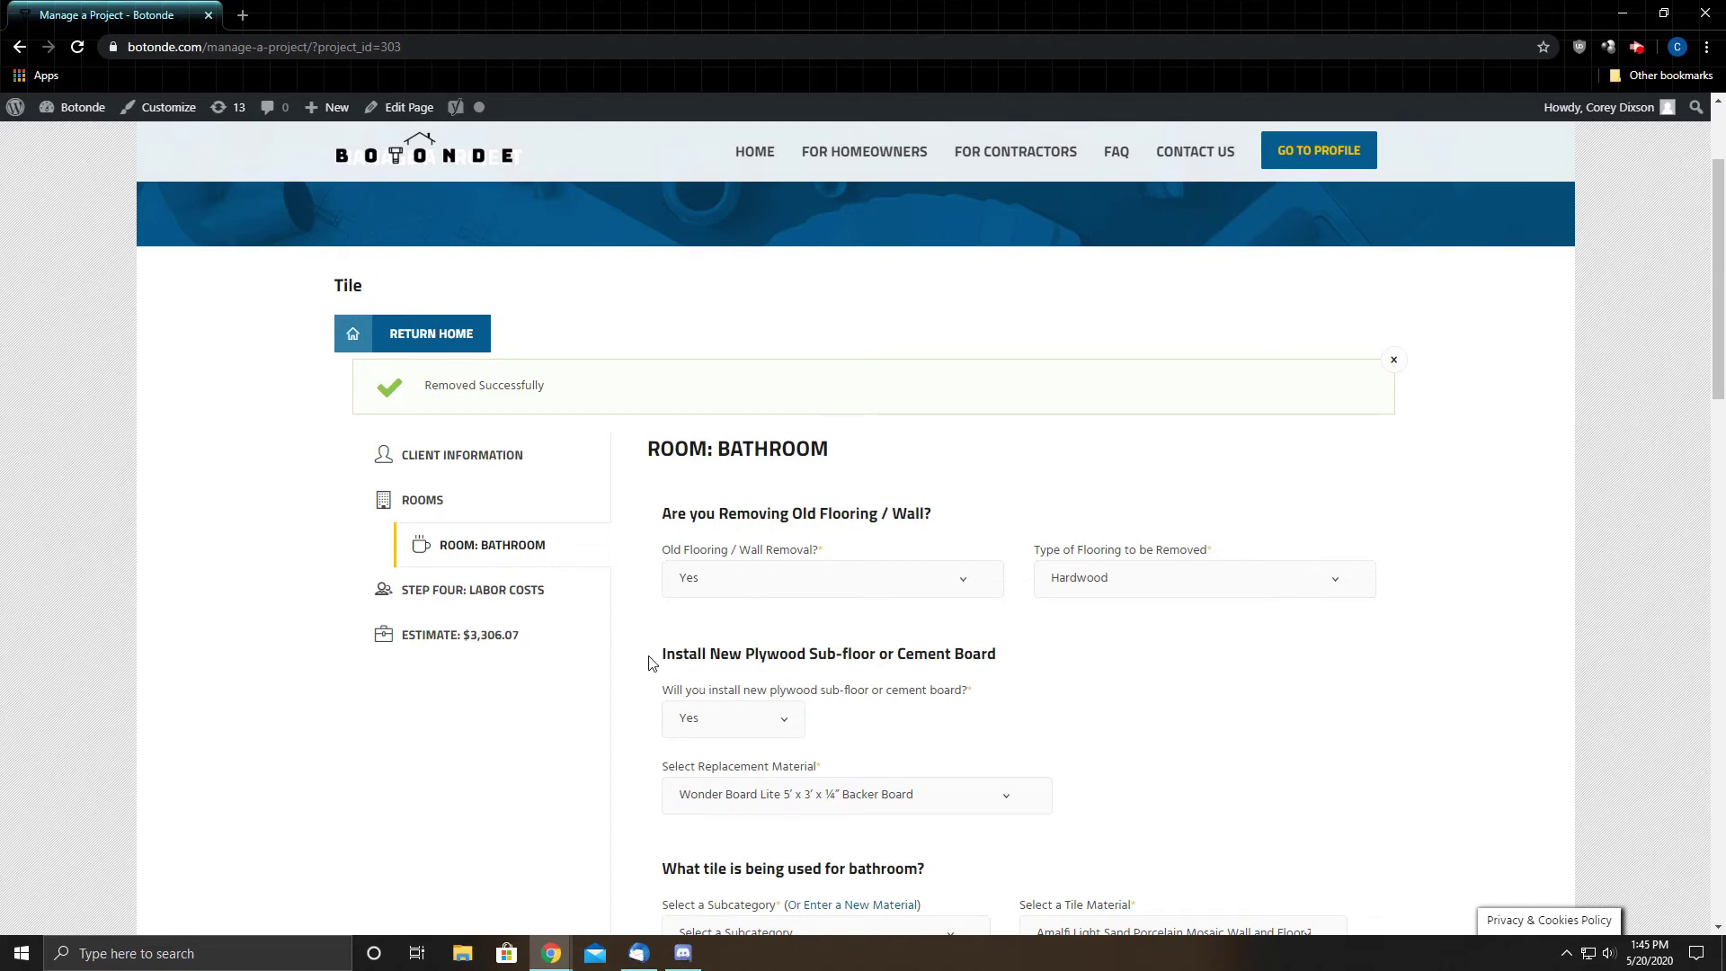
{"action": "scroll", "coordinate": [651, 662], "scroll_direction": "down", "scroll_amount": 2}
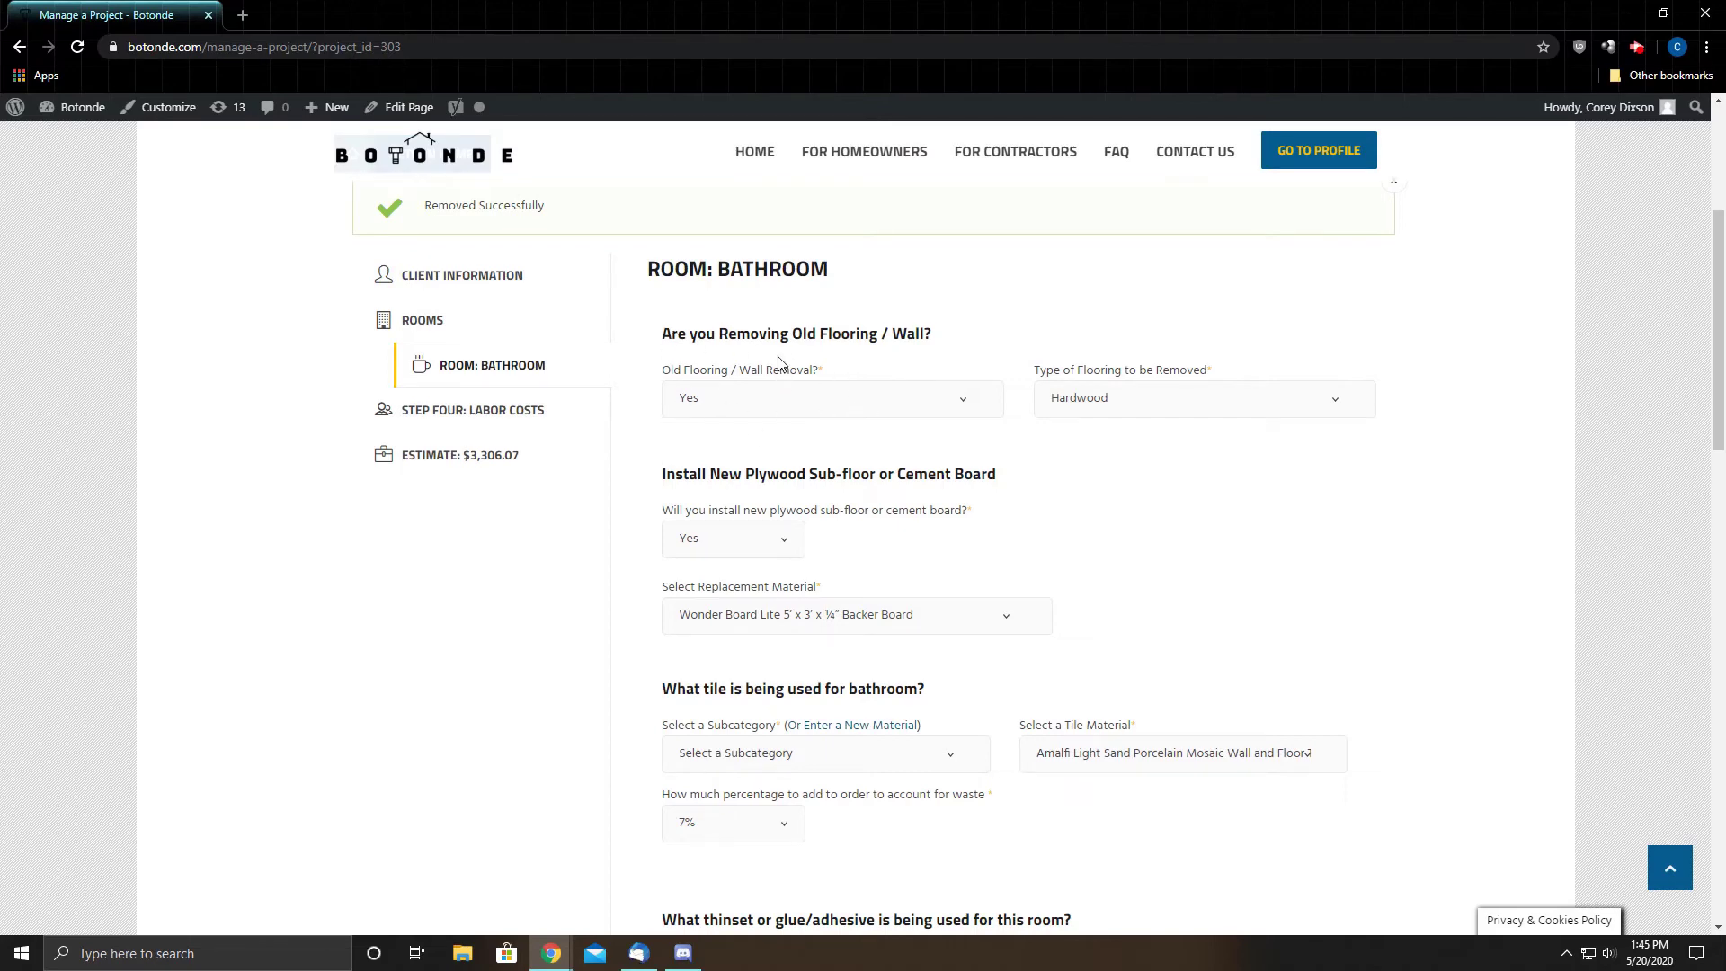
{"action": "scroll", "coordinate": [828, 449], "scroll_direction": "down", "scroll_amount": 1}
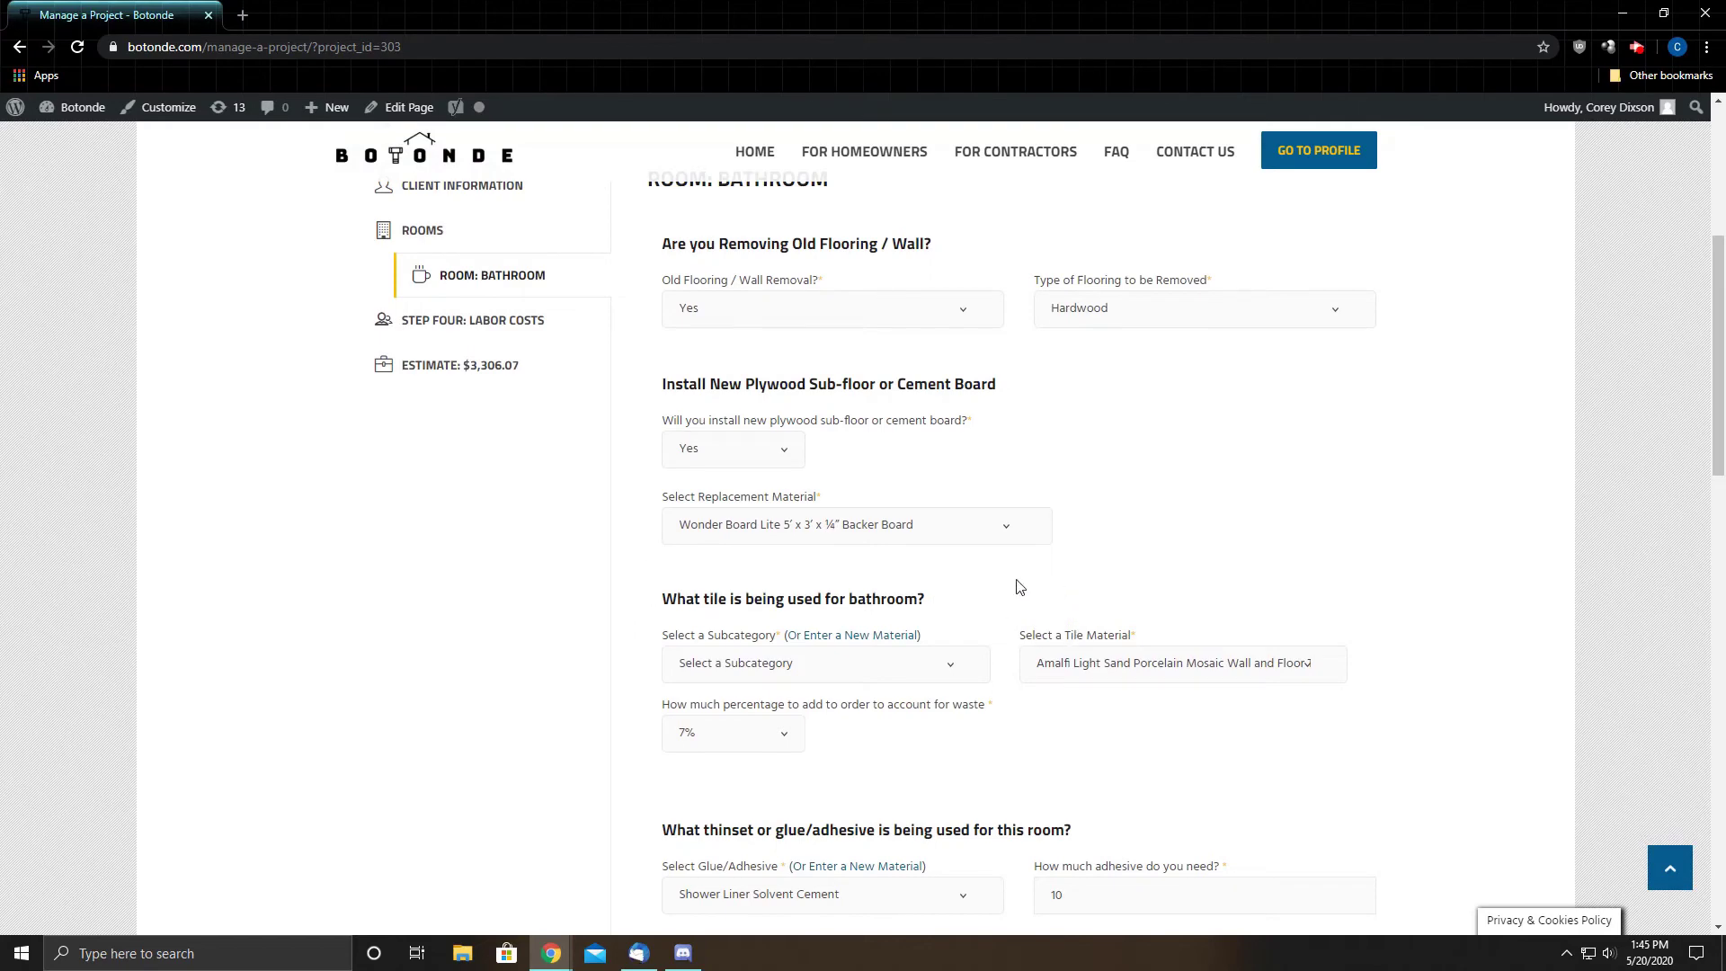
{"action": "scroll", "coordinate": [1025, 587], "scroll_direction": "down", "scroll_amount": 1}
{"action": "left_click", "coordinate": [969, 443]}
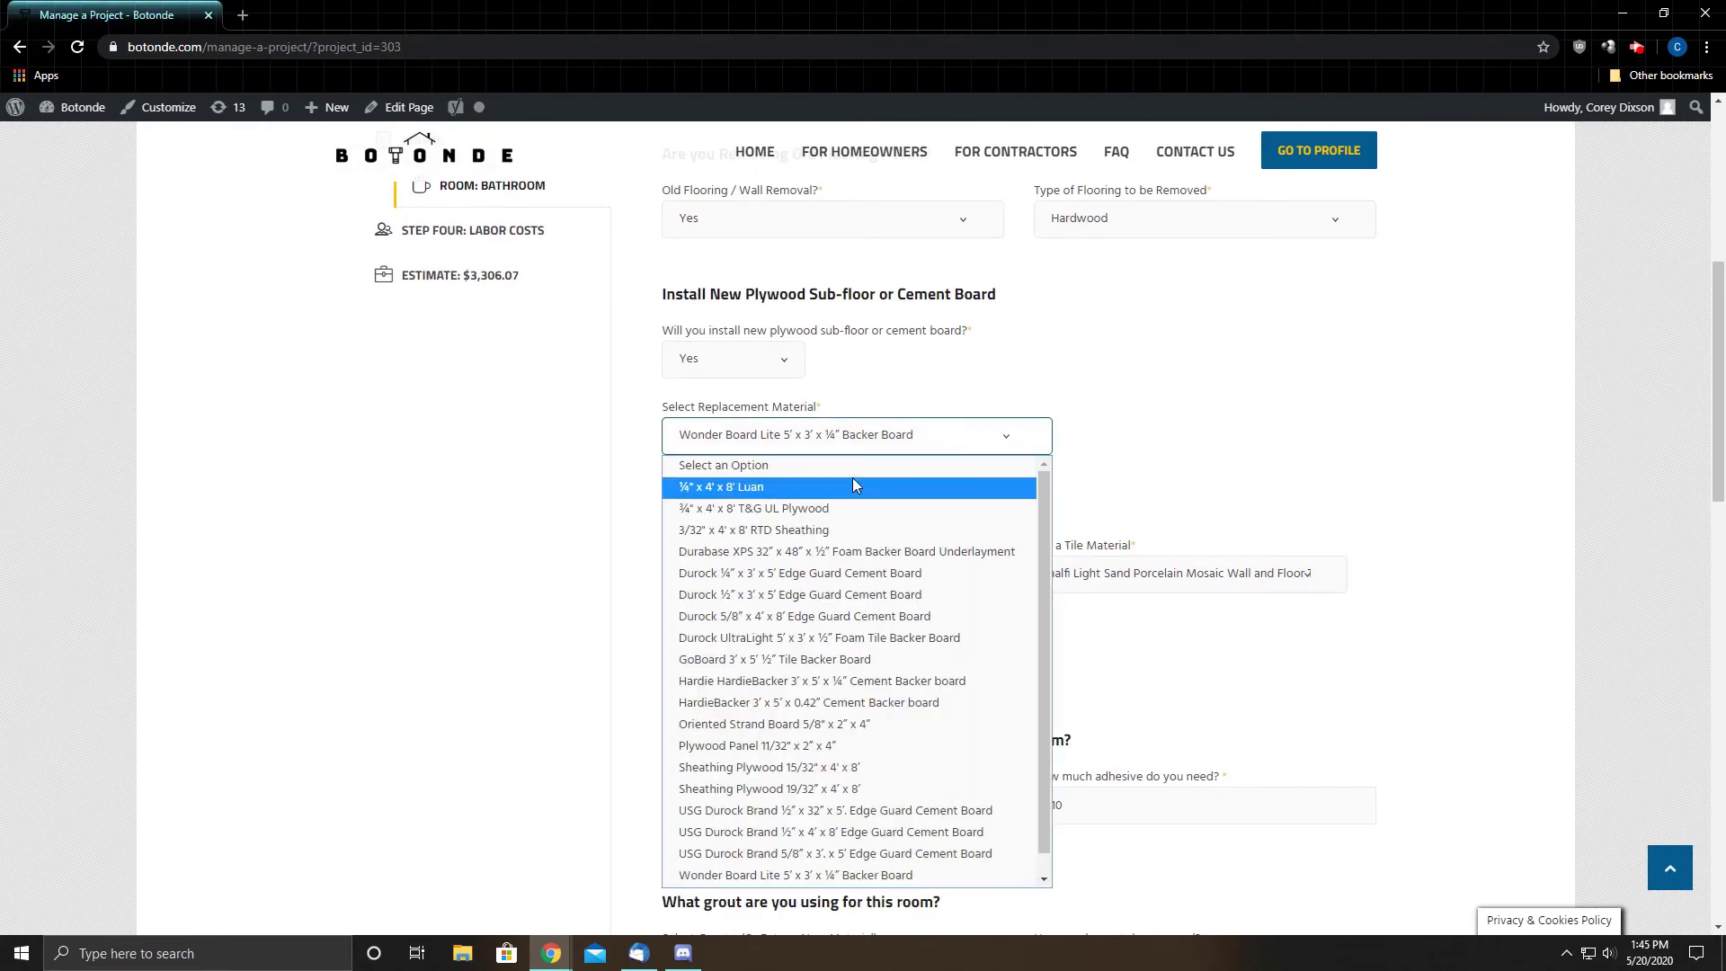
{"action": "left_click", "coordinate": [982, 441]}
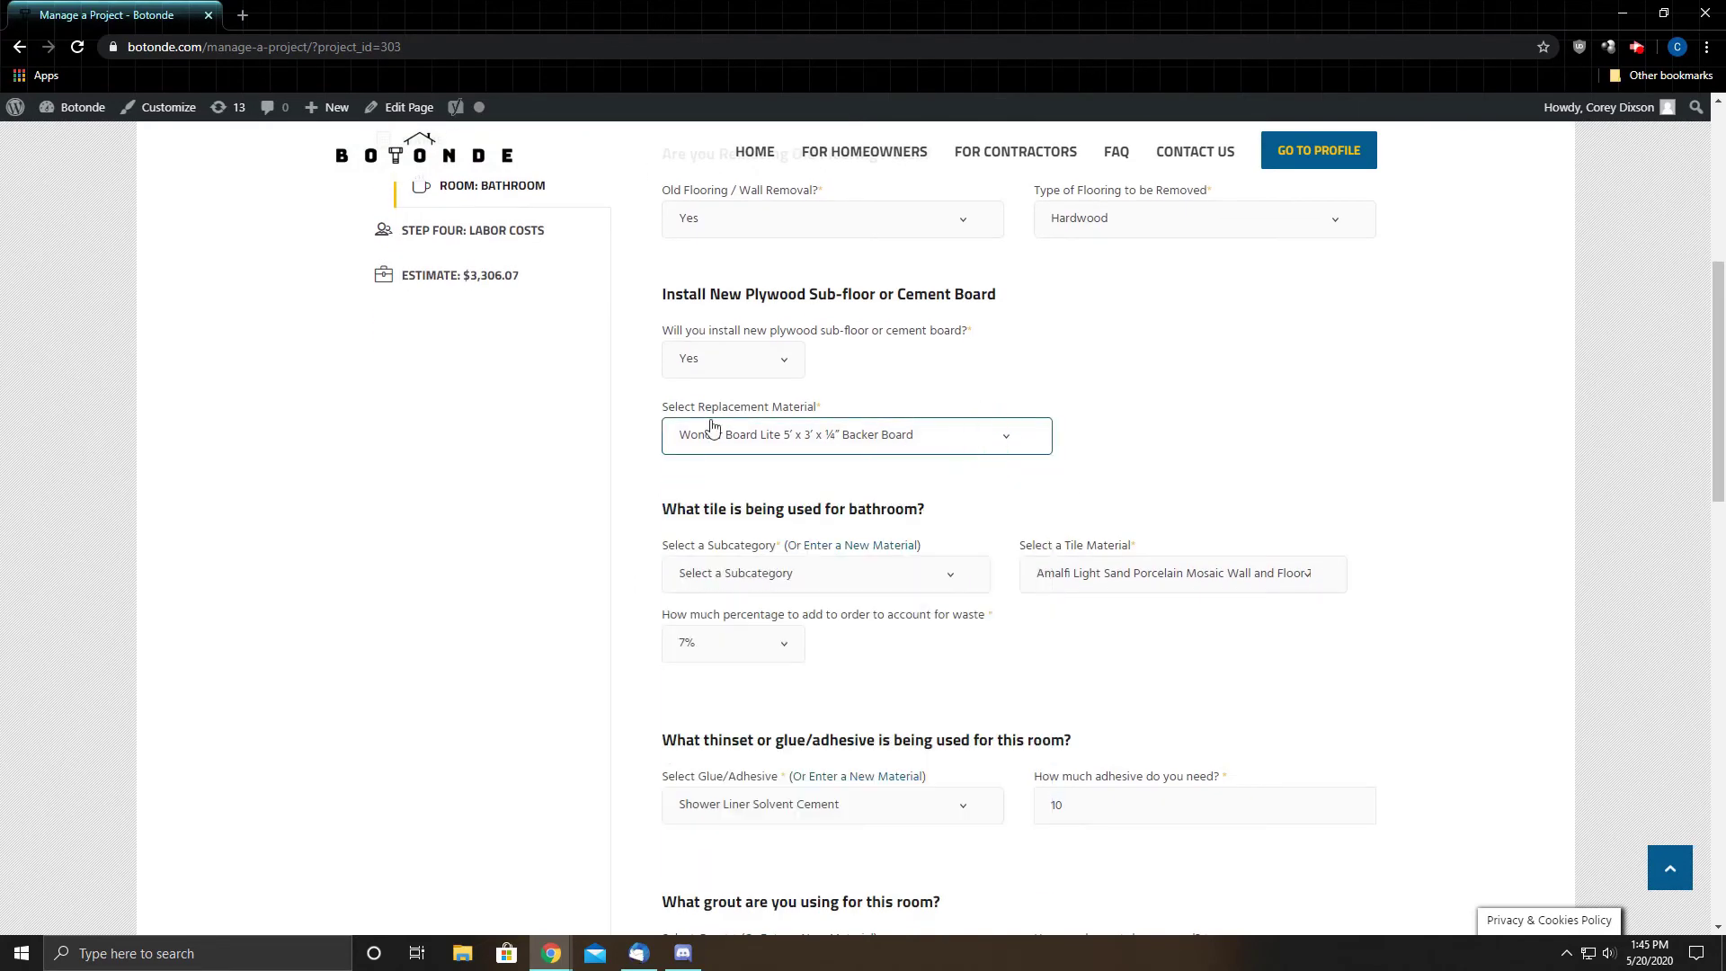
{"action": "left_click", "coordinate": [990, 444]}
{"action": "scroll", "coordinate": [897, 713], "scroll_direction": "down", "scroll_amount": 1}
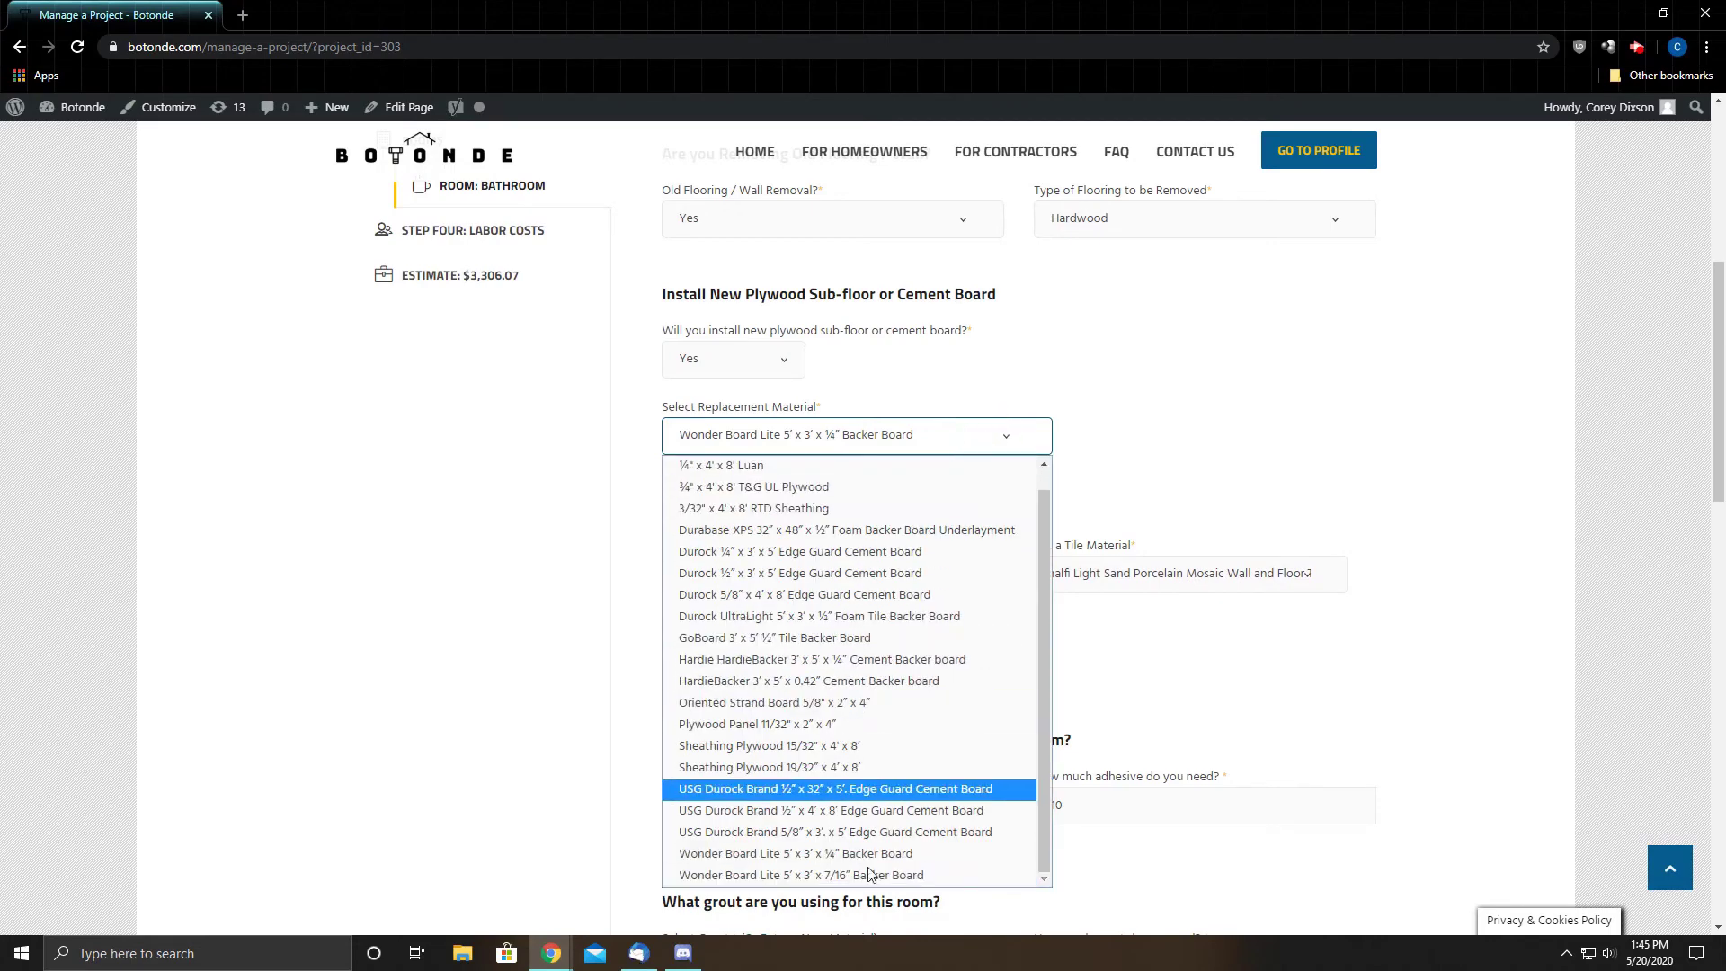
{"action": "left_click", "coordinate": [994, 443]}
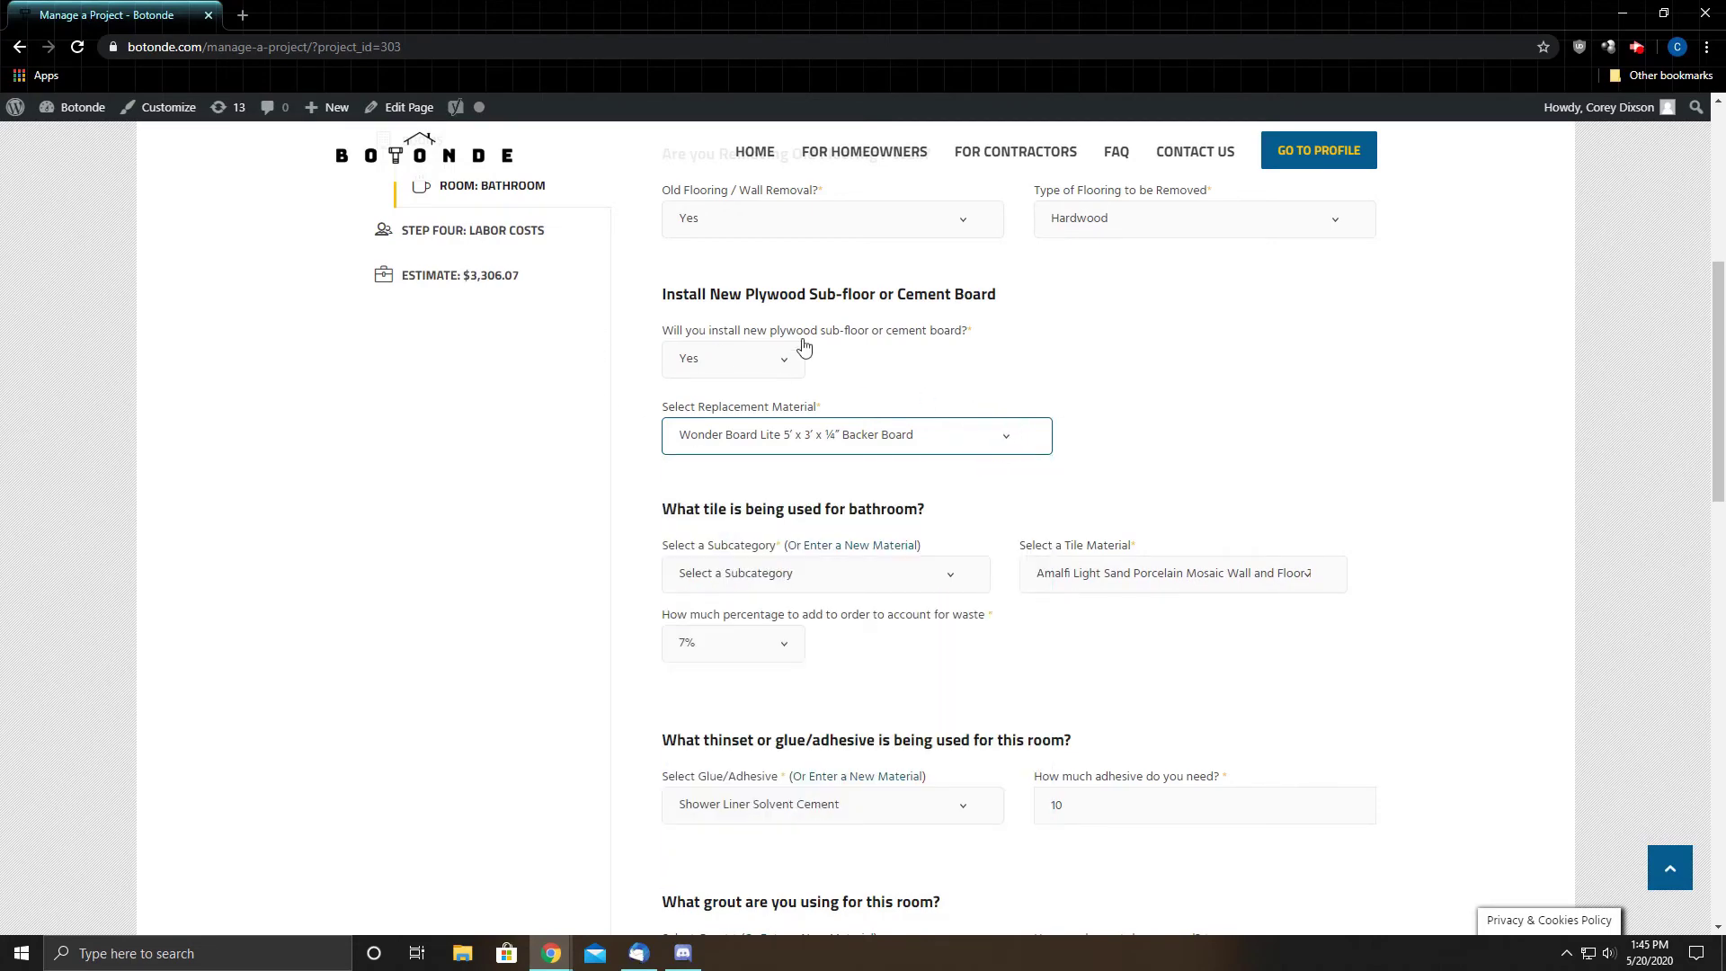
Look through the glue/adhesive options for the bathroom, keeping Shower Liner Solvent Cement selected.
{"action": "scroll", "coordinate": [853, 371], "scroll_direction": "down", "scroll_amount": 3}
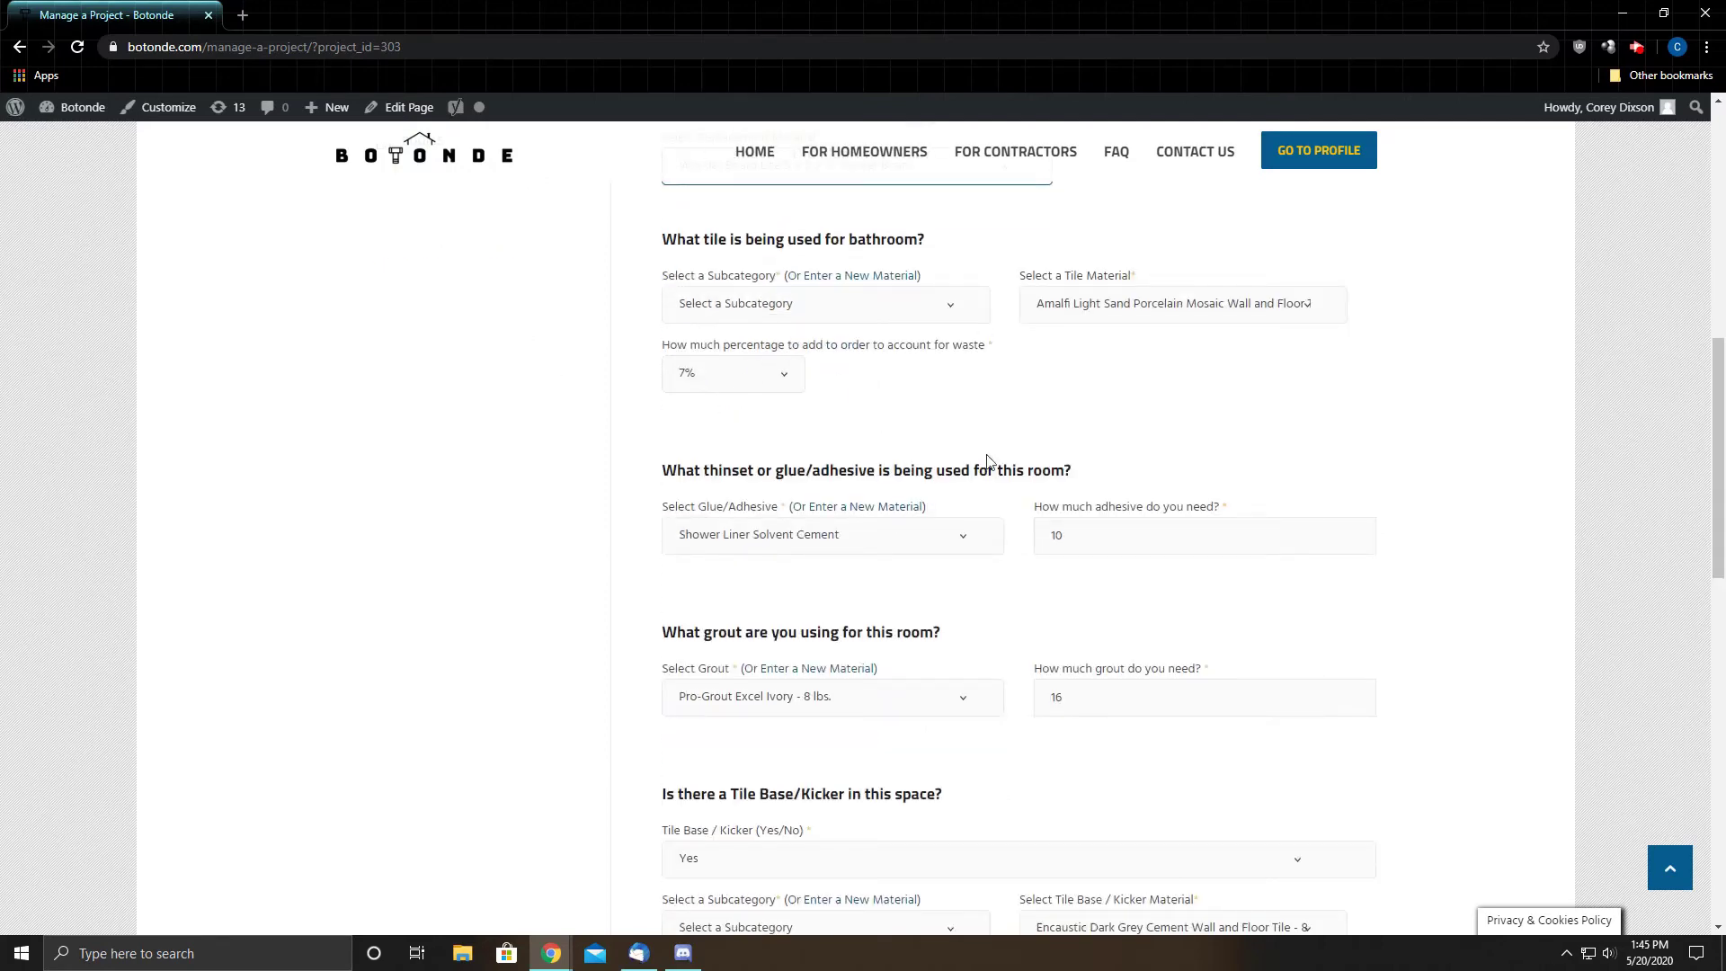
{"action": "scroll", "coordinate": [1353, 424], "scroll_direction": "down", "scroll_amount": 2}
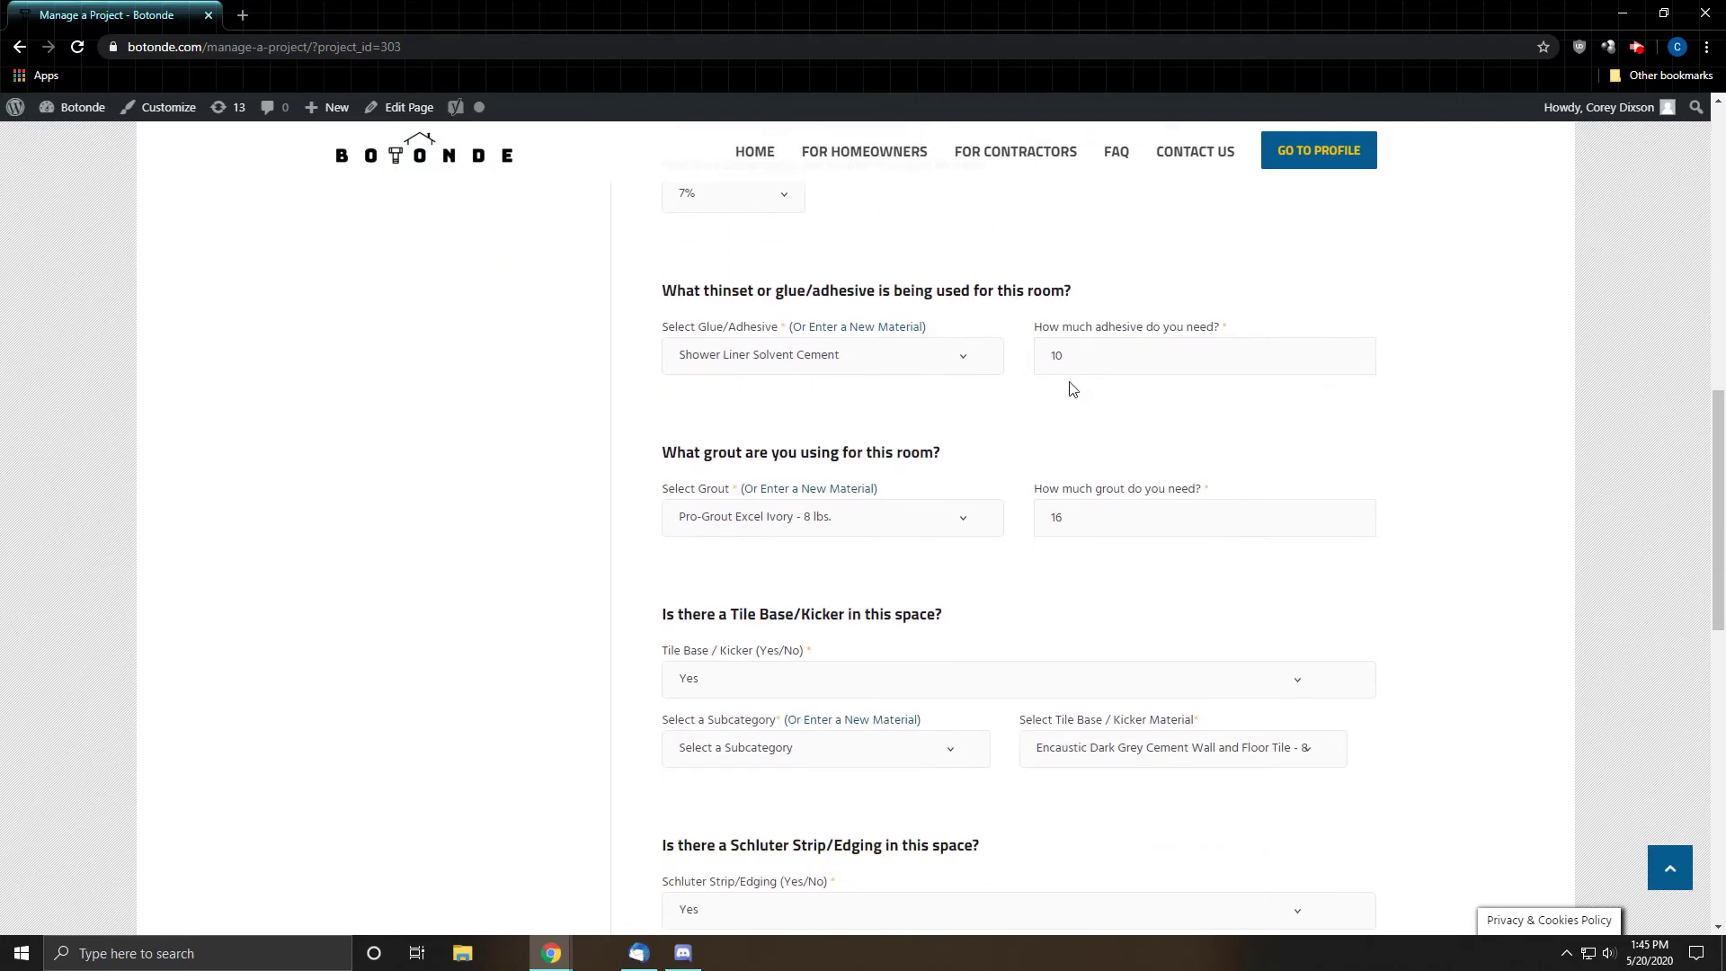
{"action": "left_click", "coordinate": [964, 360]}
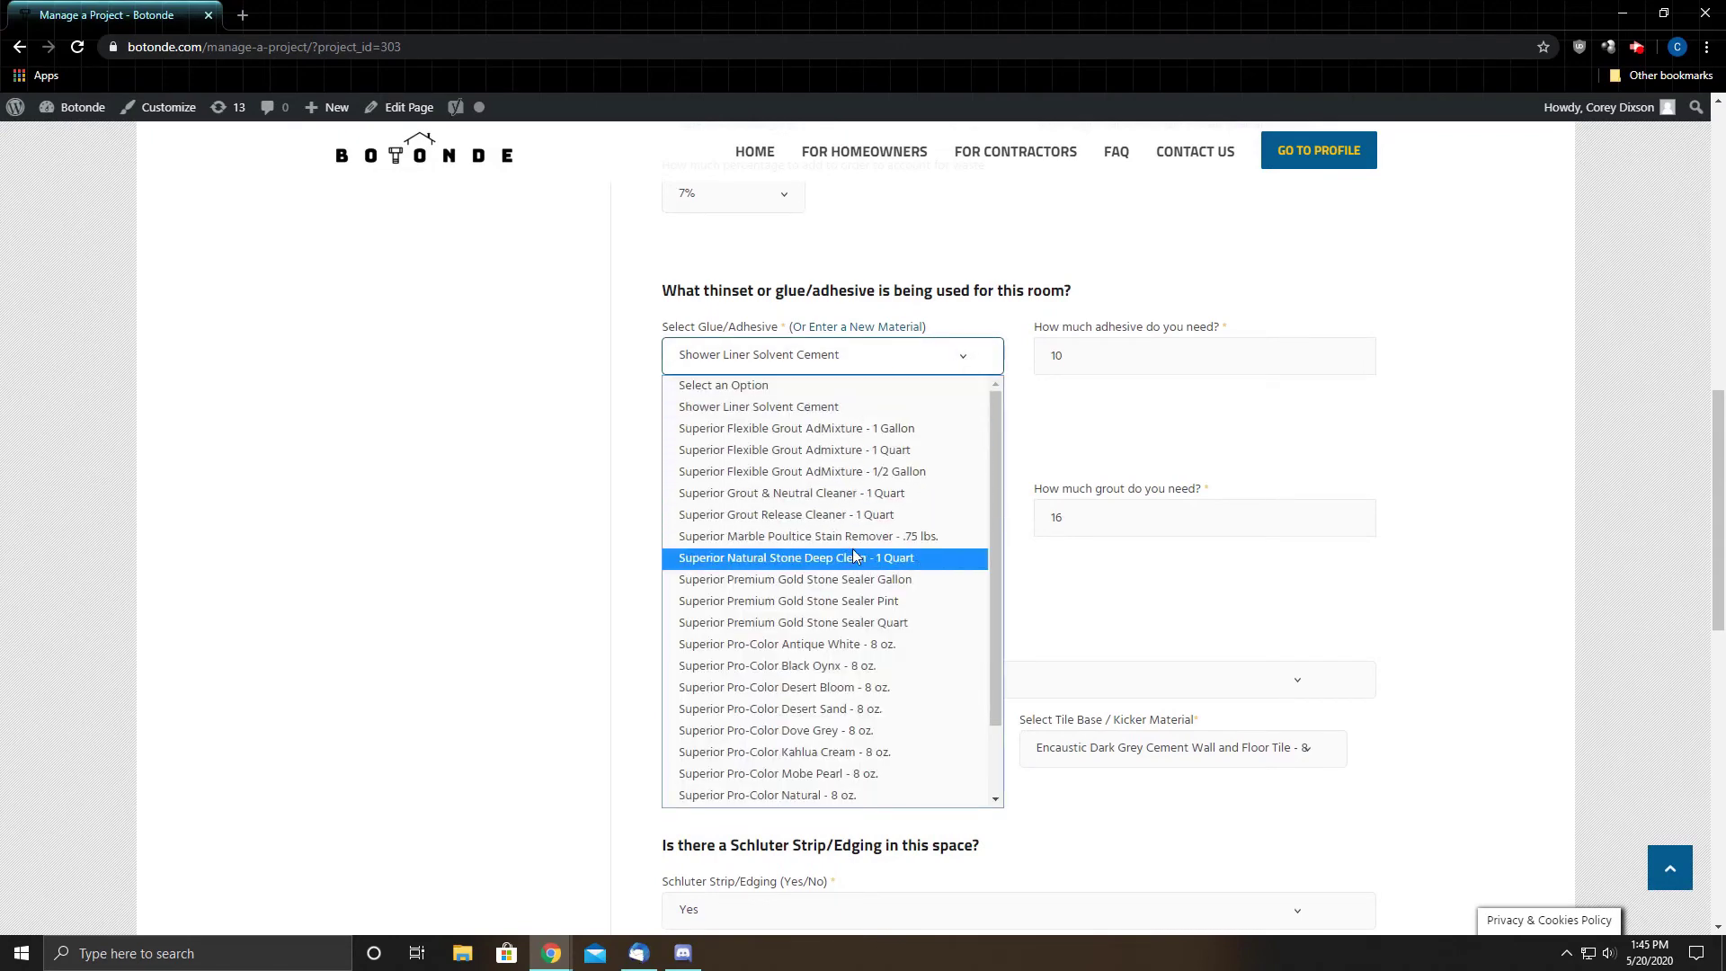
{"action": "left_click", "coordinate": [967, 412]}
{"action": "scroll", "coordinate": [886, 484], "scroll_direction": "down", "scroll_amount": 1}
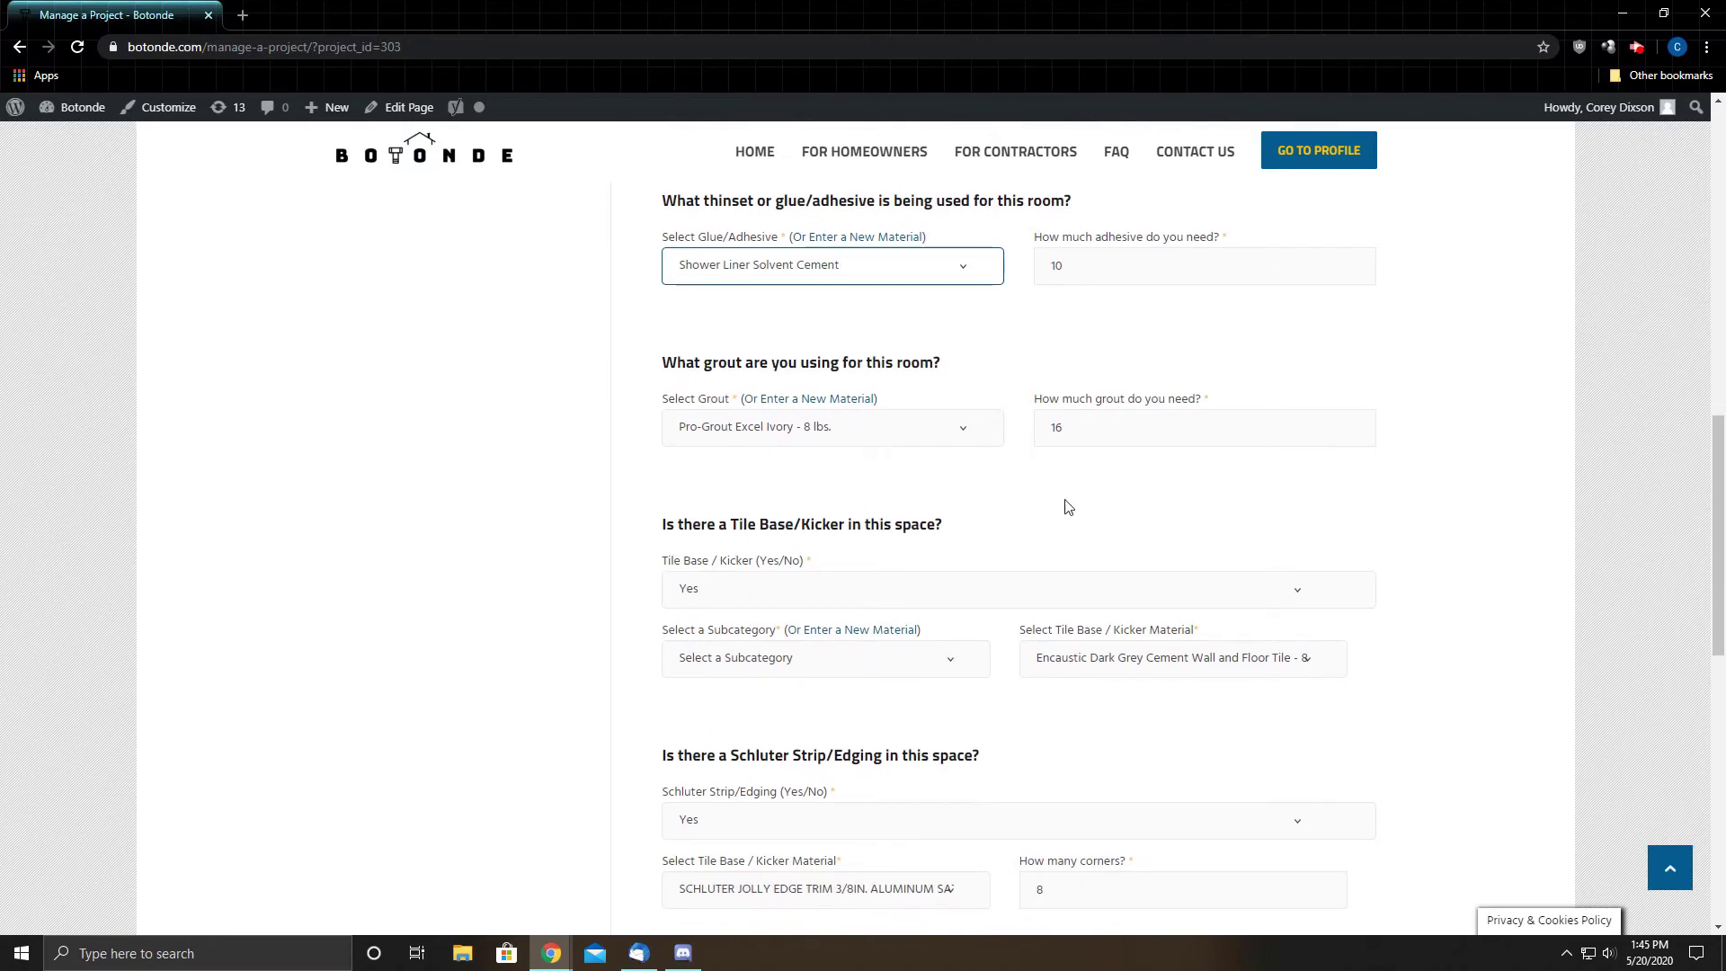
Set the amount of grout needed for the bathroom to 13.
{"action": "double_click", "coordinate": [1091, 428]}
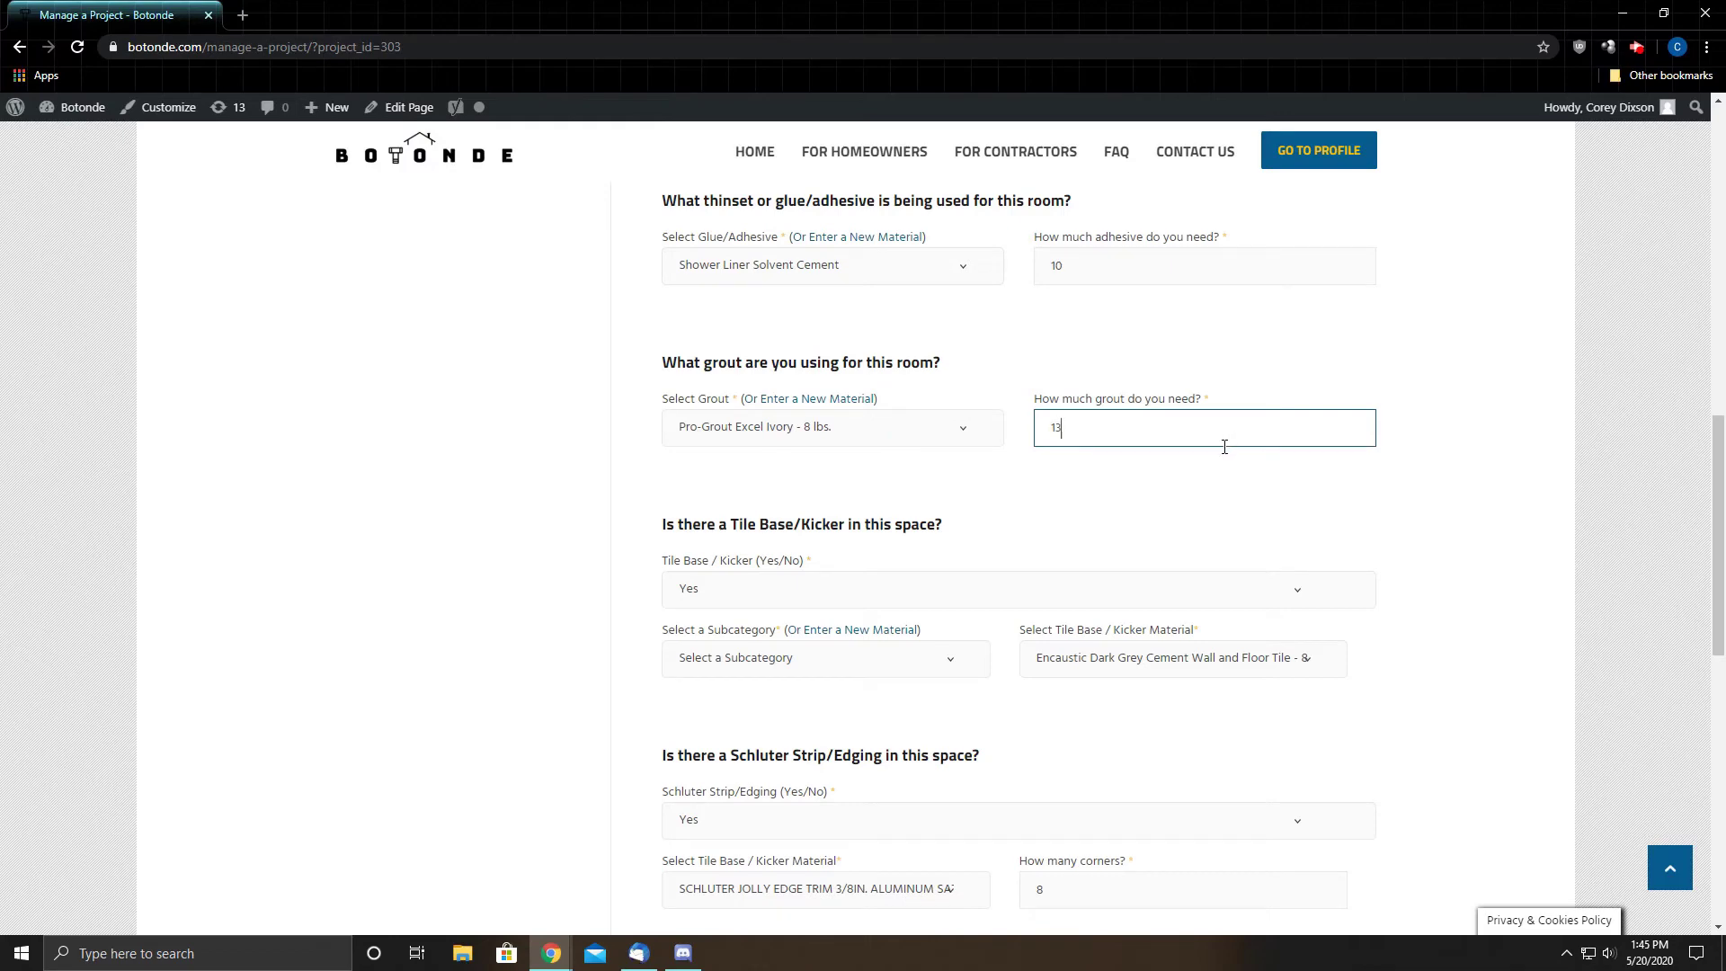
{"action": "type", "text": "13"}
{"action": "left_click", "coordinate": [1137, 505]}
Review the bathroom's tile base, Schluter edging, saddle, caulking and spacer settings and return to the project overview.
{"action": "scroll", "coordinate": [890, 526], "scroll_direction": "down", "scroll_amount": 2}
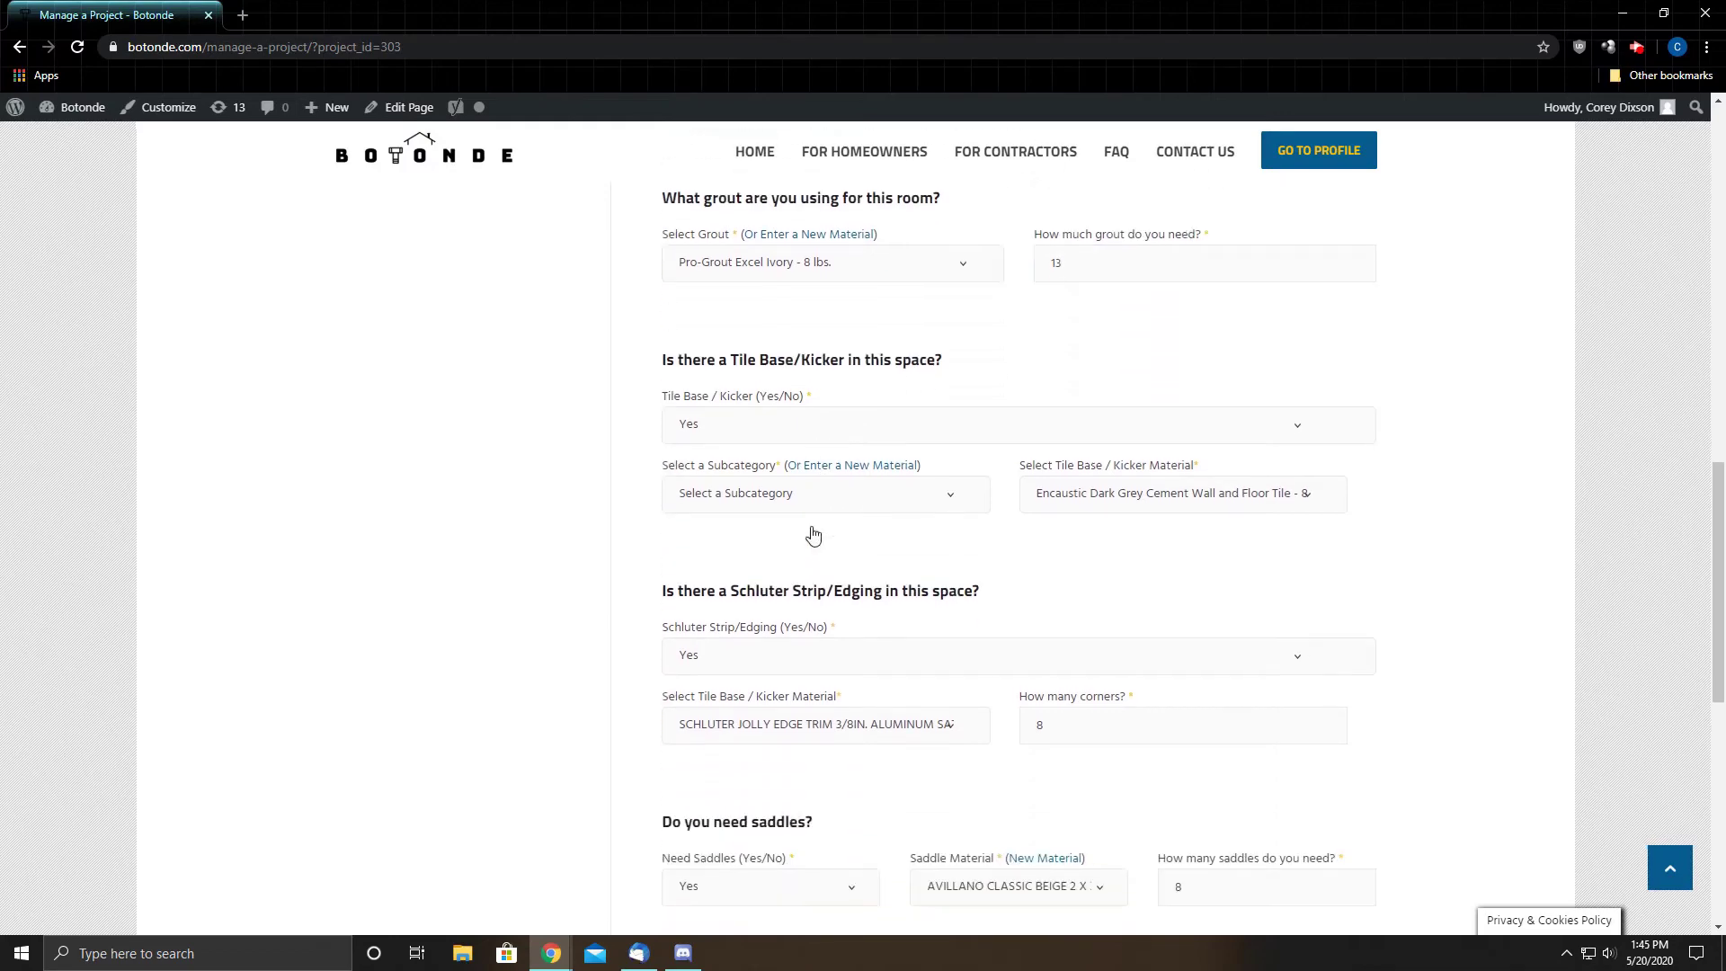
{"action": "scroll", "coordinate": [651, 467], "scroll_direction": "down", "scroll_amount": 3}
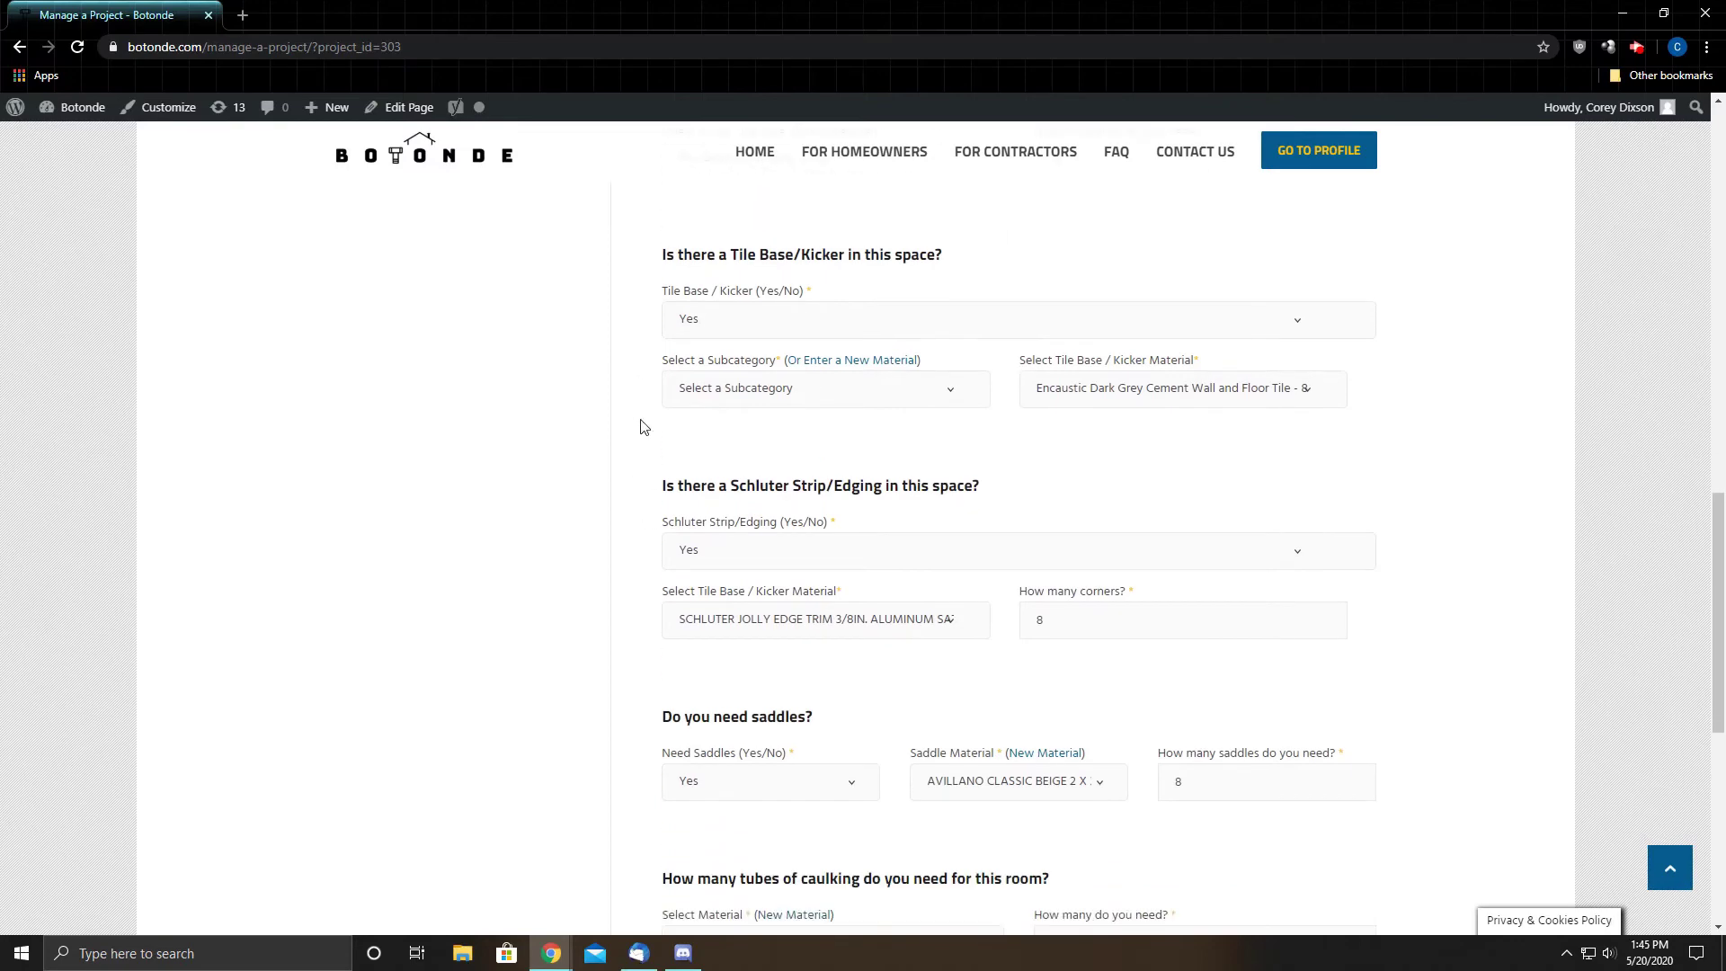
{"action": "scroll", "coordinate": [644, 452], "scroll_direction": "down", "scroll_amount": 2}
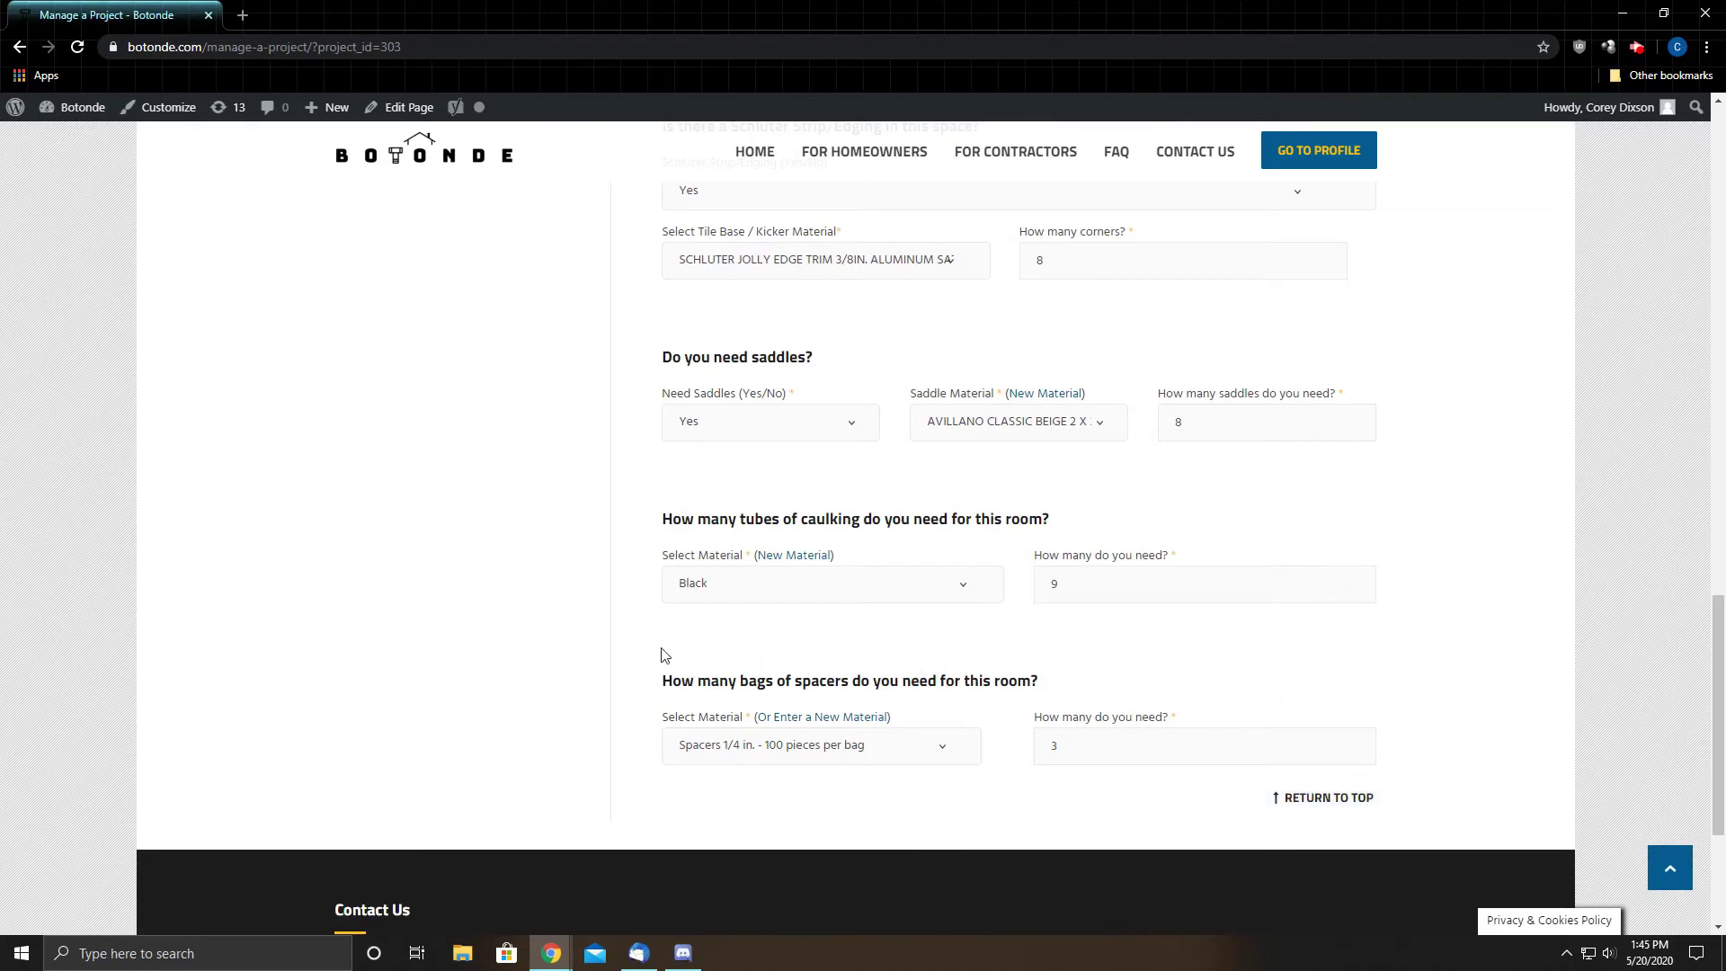
{"action": "scroll", "coordinate": [586, 661], "scroll_direction": "up", "scroll_amount": 18}
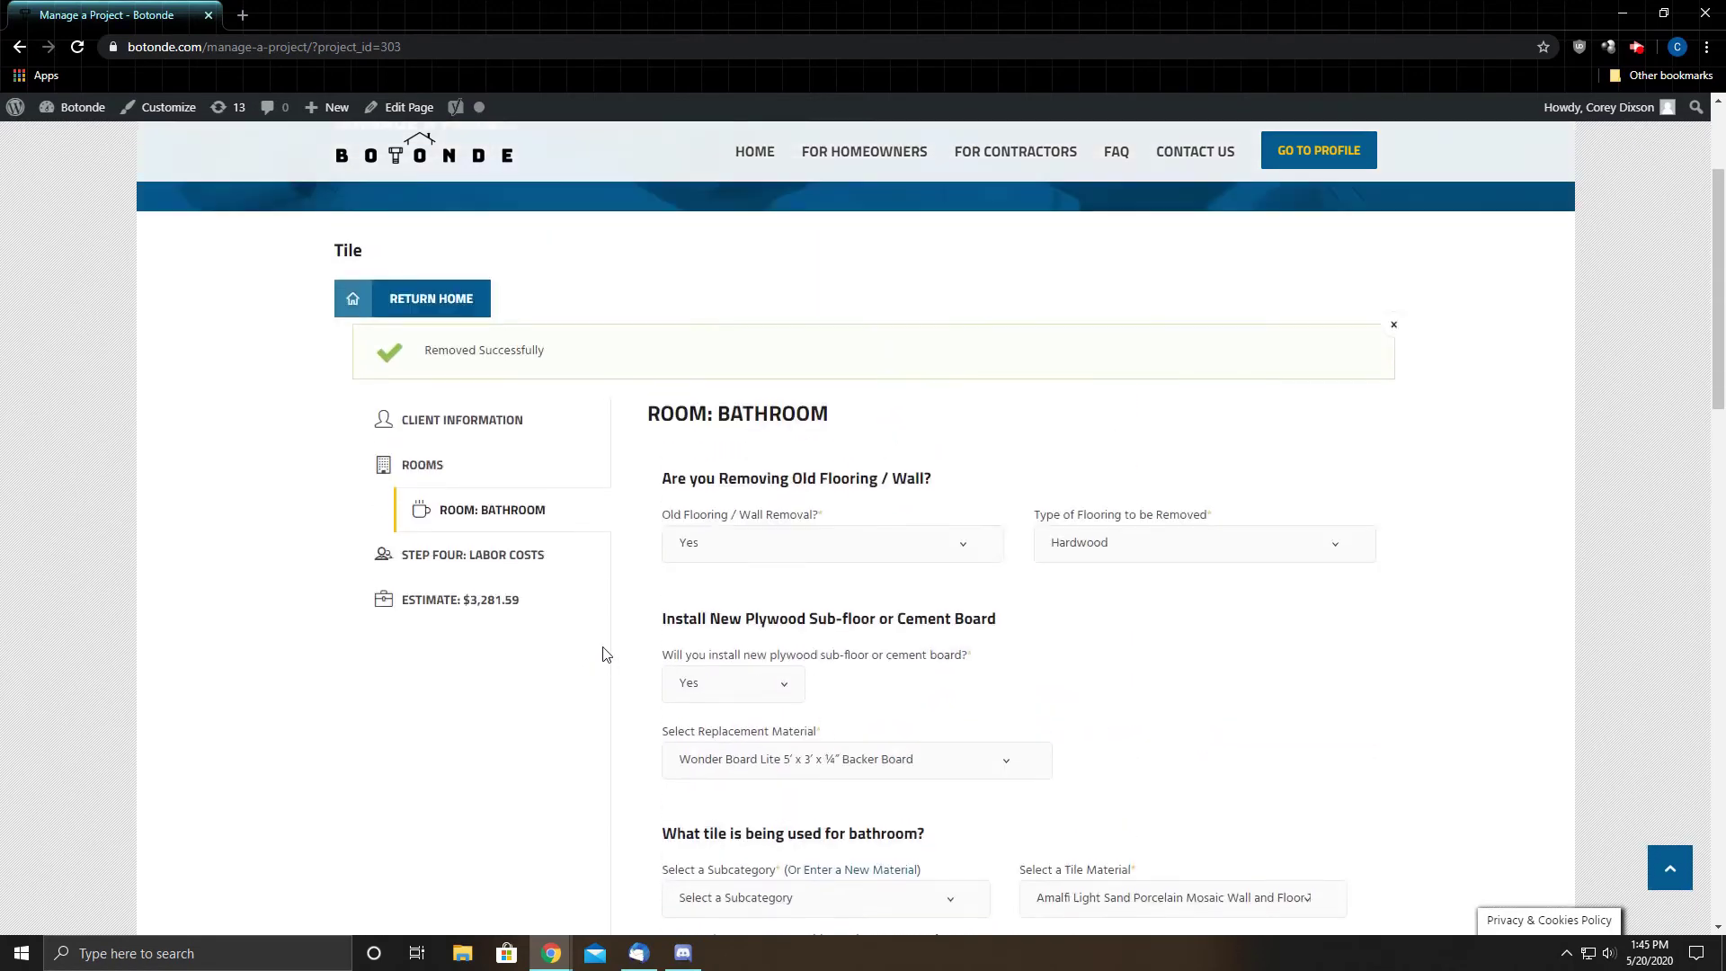
Open the Tile project's labor costs and look over the laborer type entries without changing them.
{"action": "left_click", "coordinate": [507, 689]}
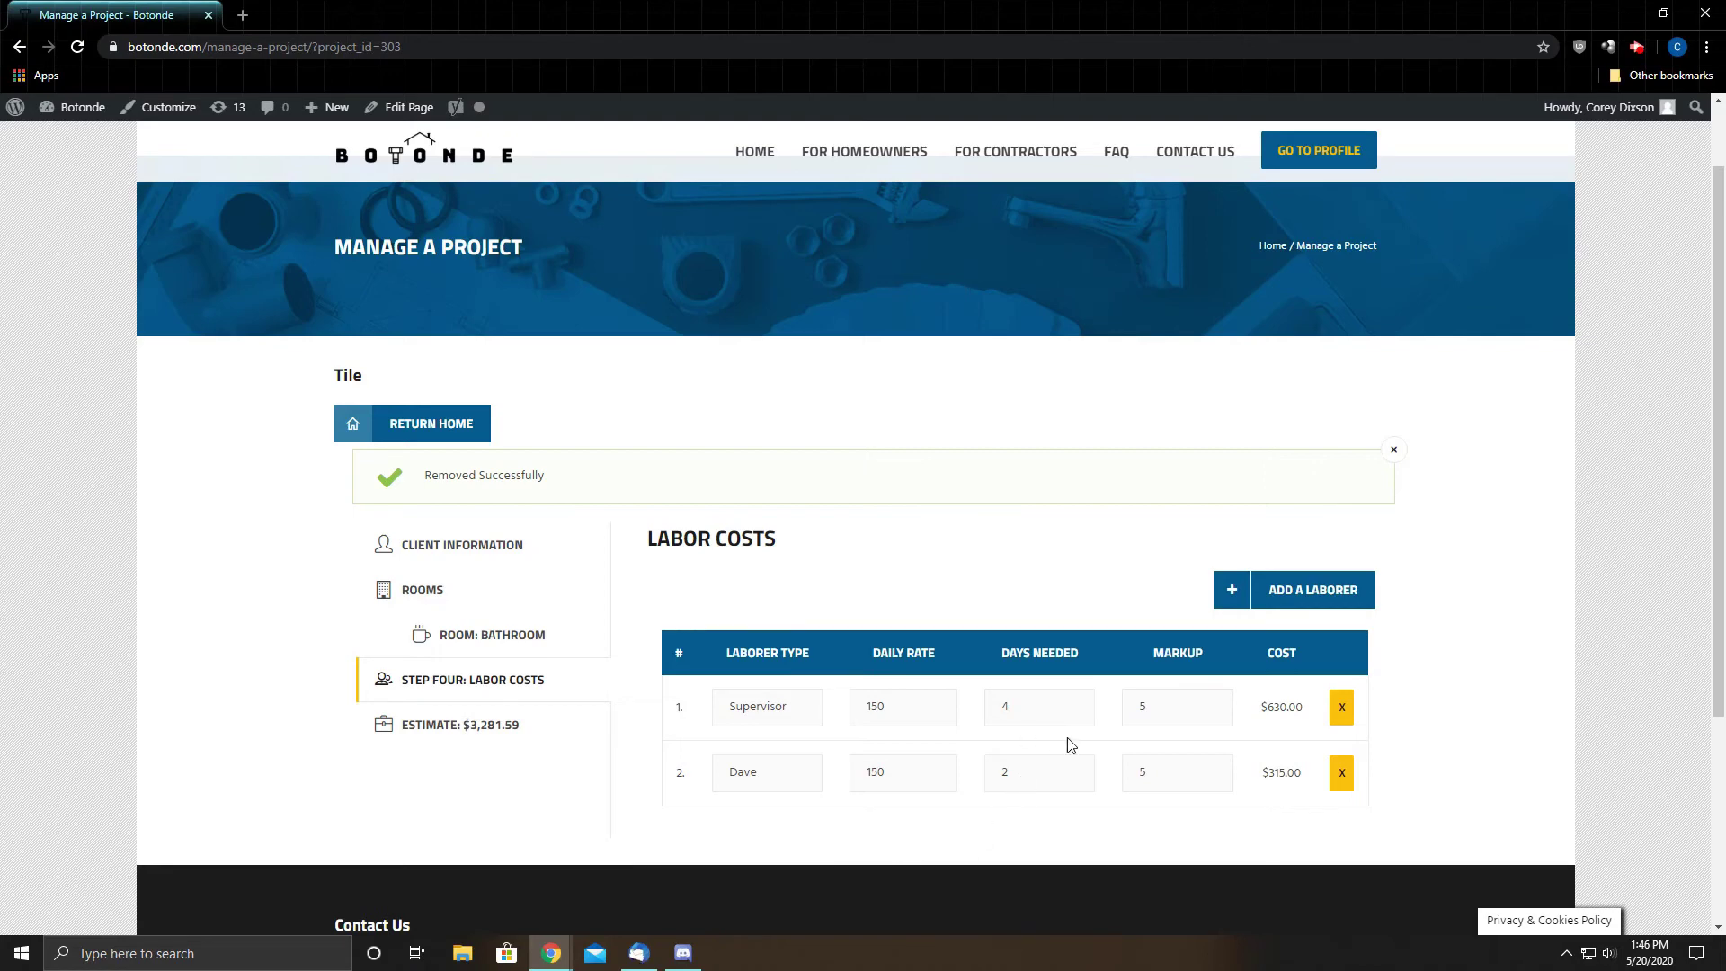
{"action": "left_click", "coordinate": [808, 709]}
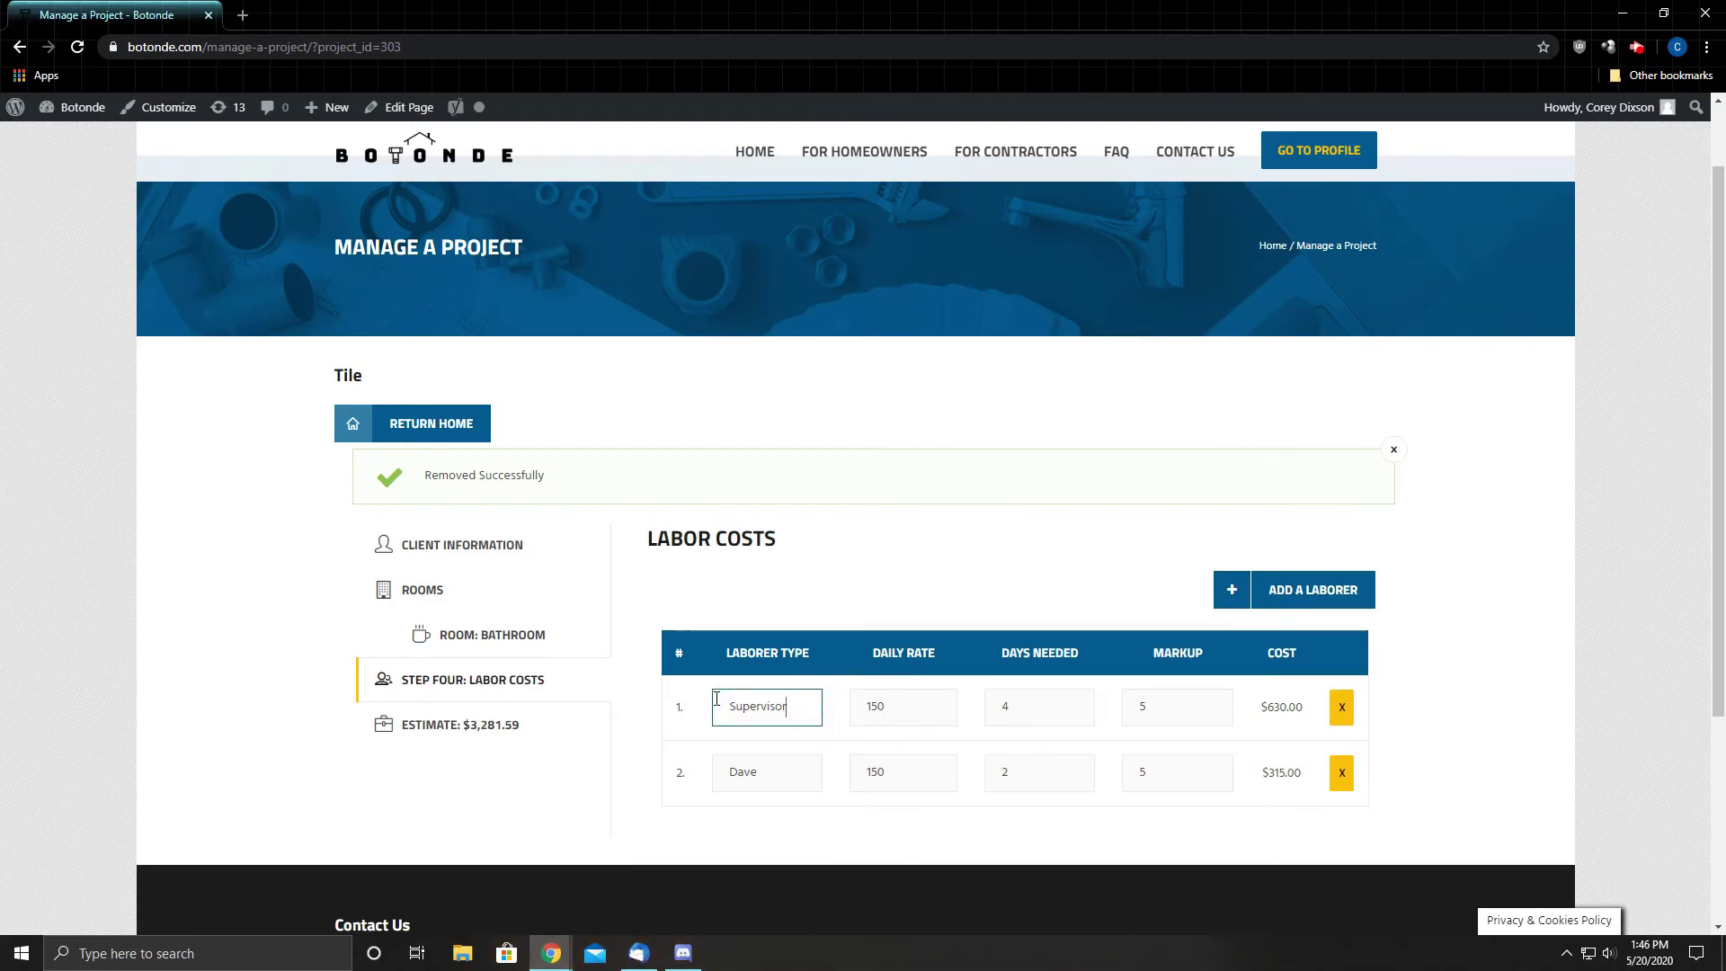
{"action": "left_click", "coordinate": [774, 773]}
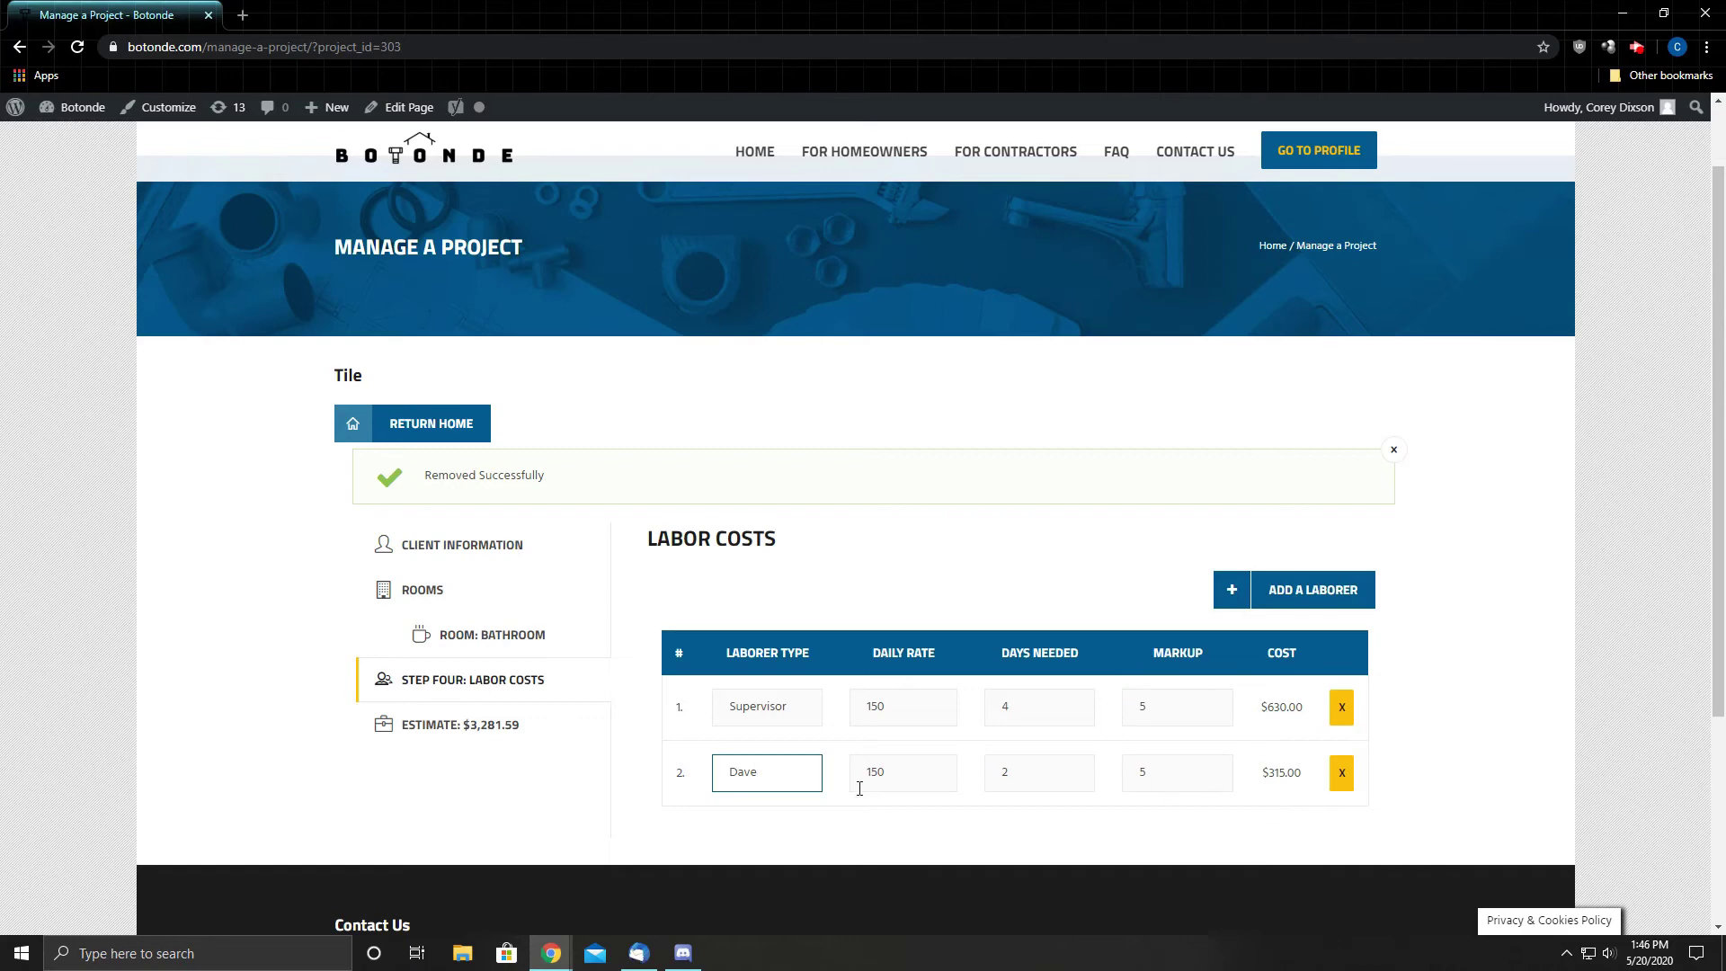
Open the Tile project's estimate and review its material and labor line items down to the total.
{"action": "left_click", "coordinate": [466, 731]}
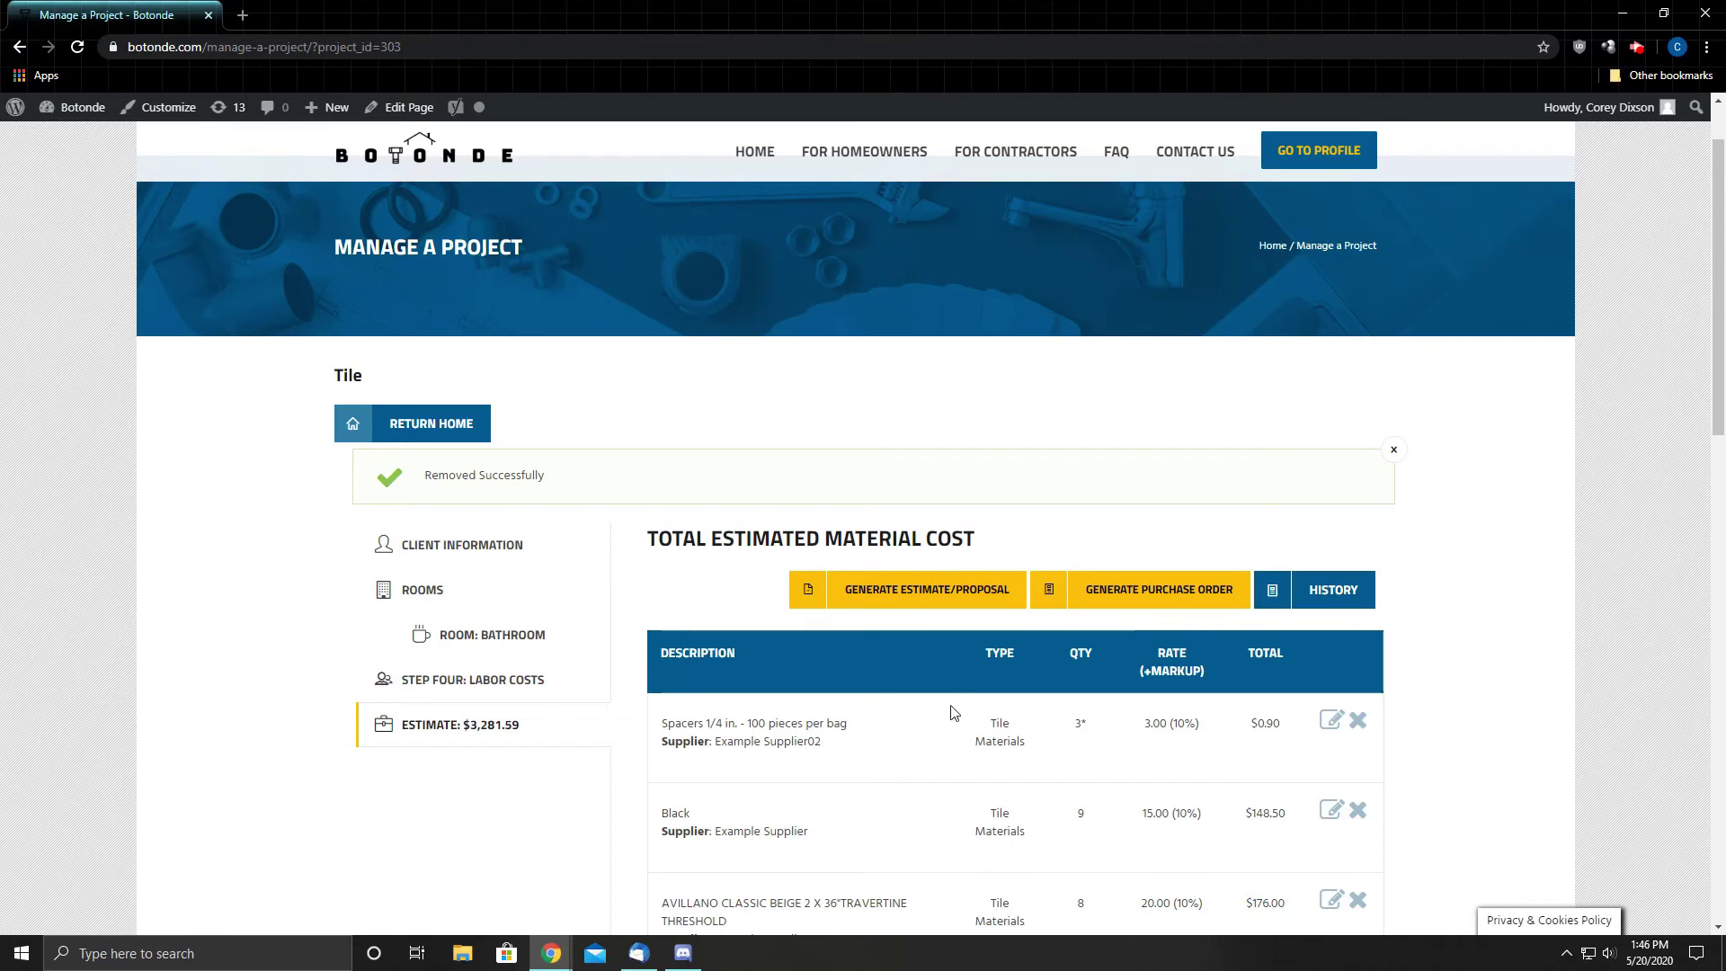
{"action": "scroll", "coordinate": [951, 709], "scroll_direction": "down", "scroll_amount": 2}
{"action": "scroll", "coordinate": [953, 704], "scroll_direction": "down", "scroll_amount": 4}
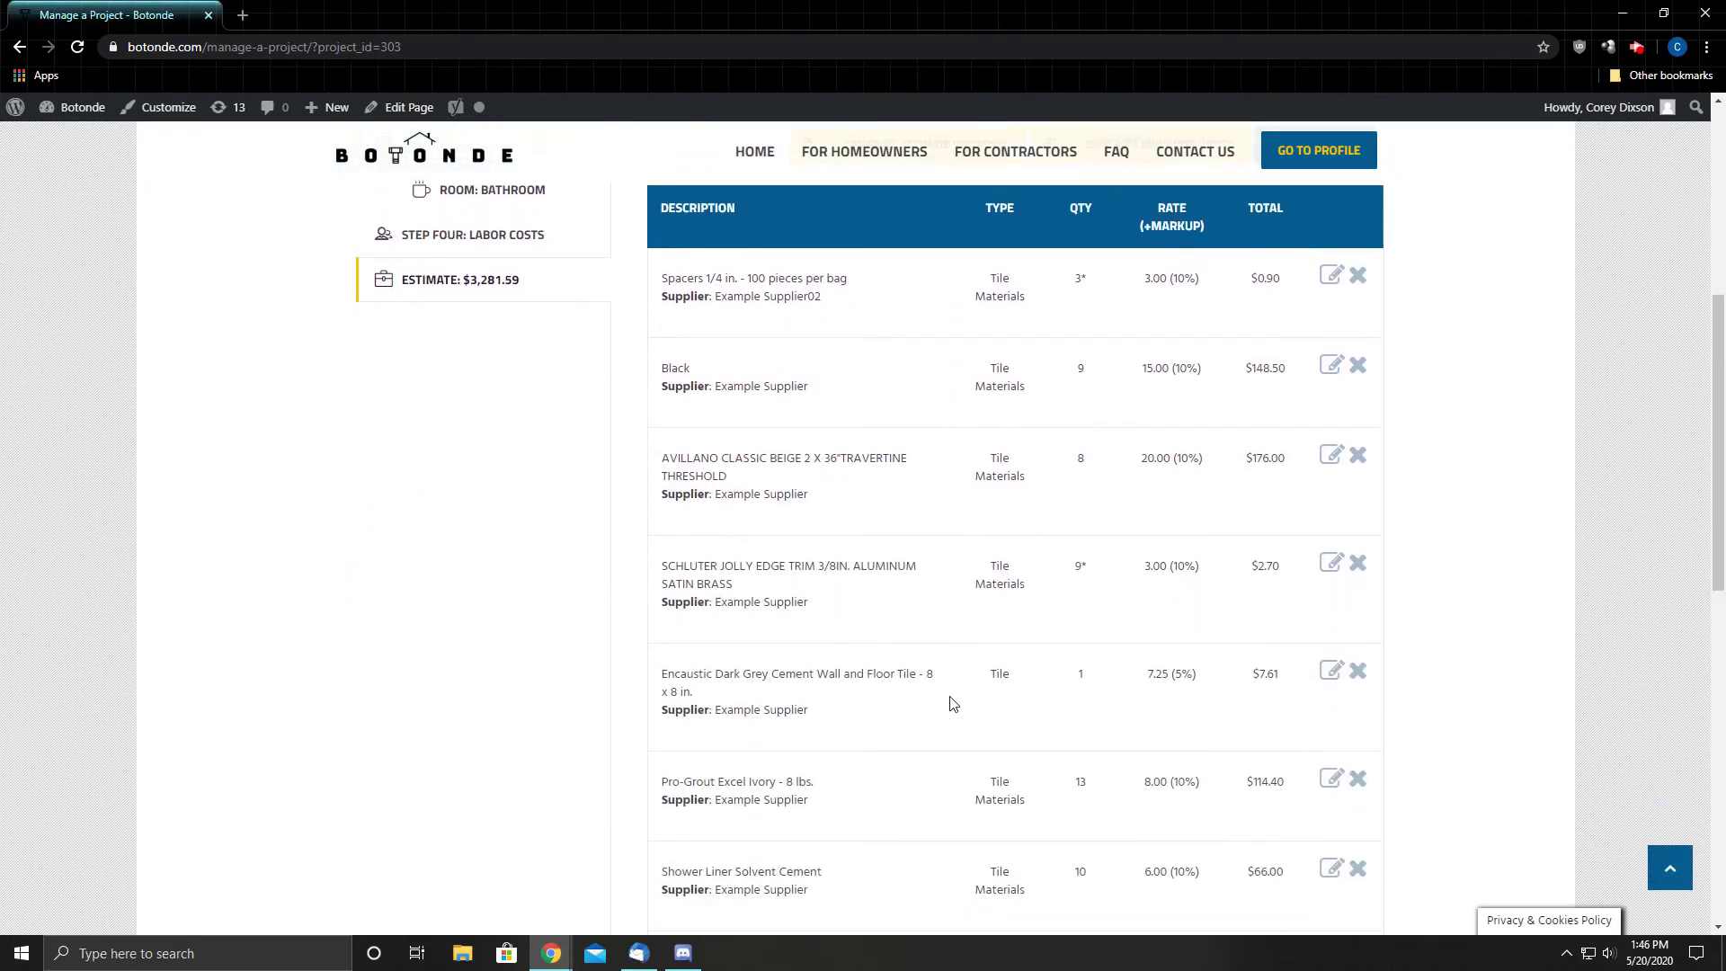
{"action": "scroll", "coordinate": [953, 704], "scroll_direction": "down", "scroll_amount": 2}
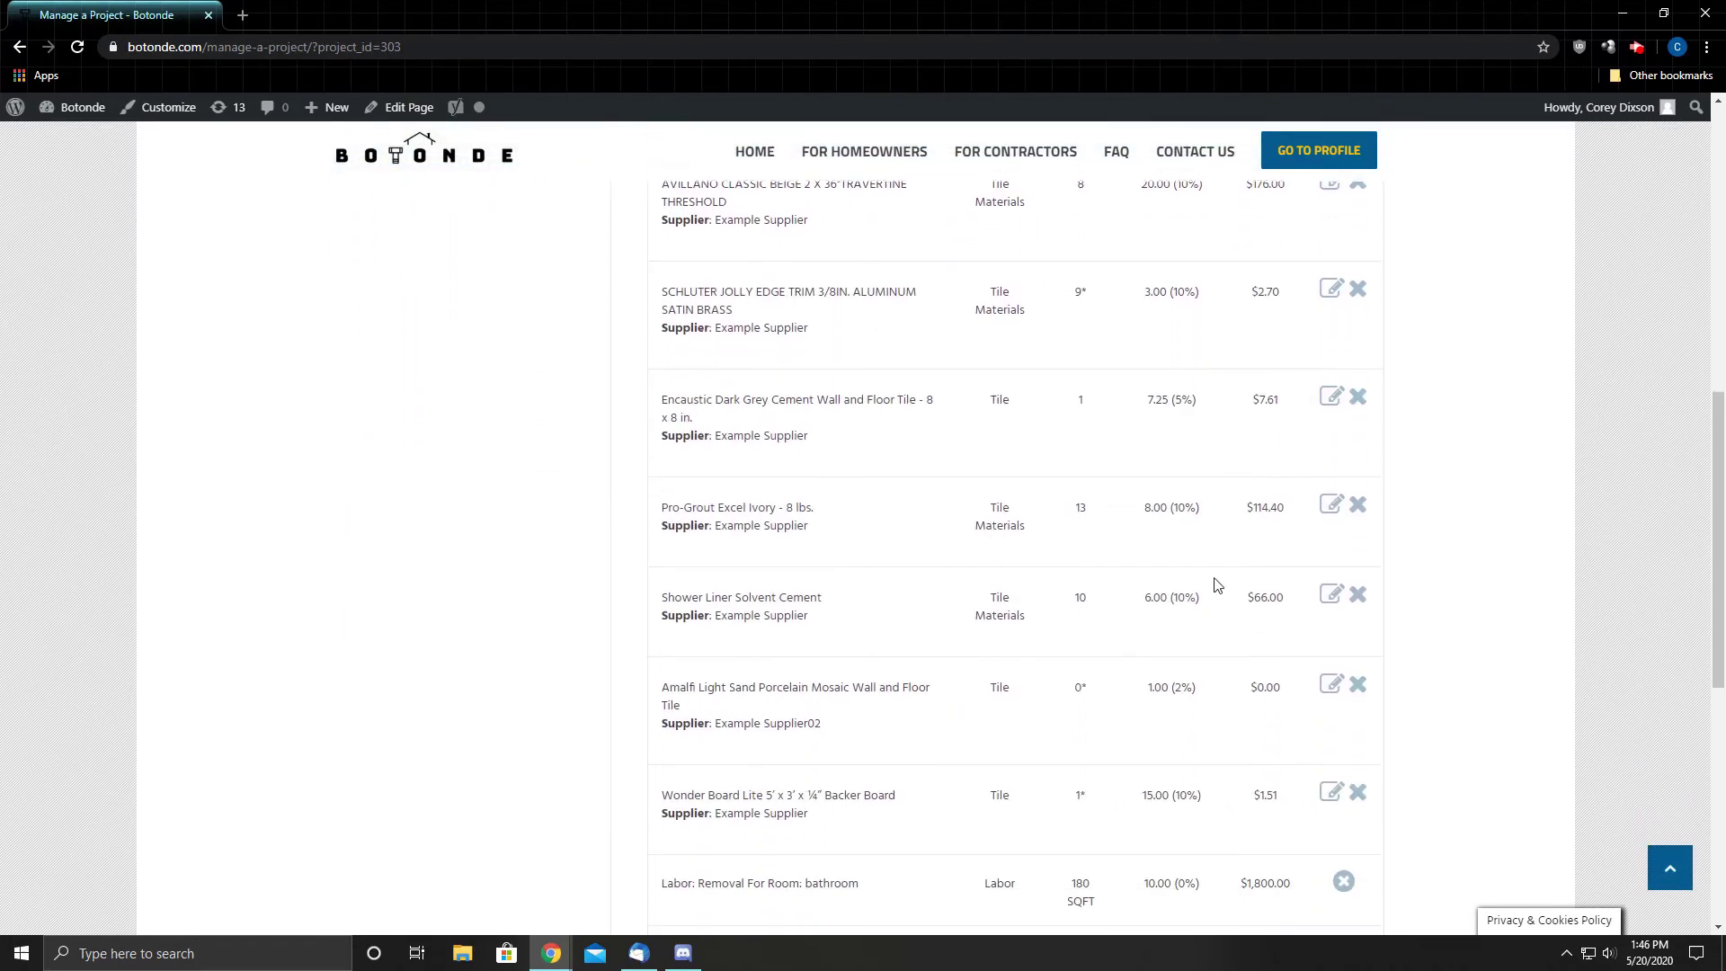
{"action": "scroll", "coordinate": [936, 536], "scroll_direction": "up", "scroll_amount": 2}
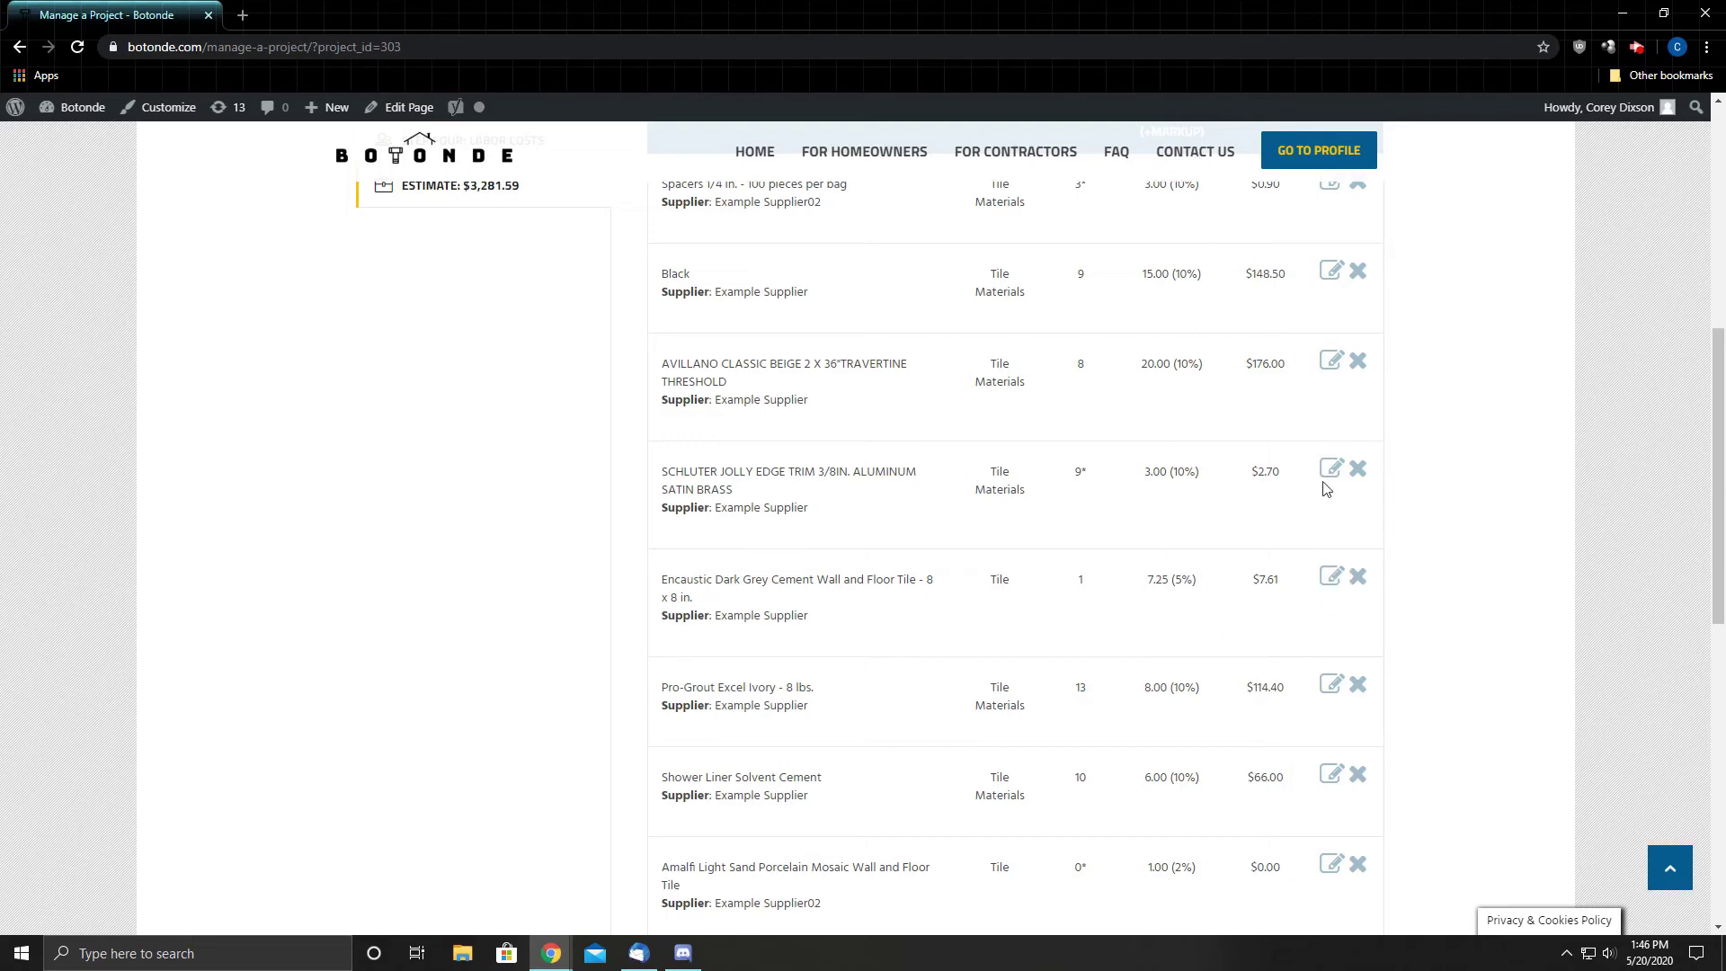
{"action": "scroll", "coordinate": [1286, 553], "scroll_direction": "down", "scroll_amount": 6}
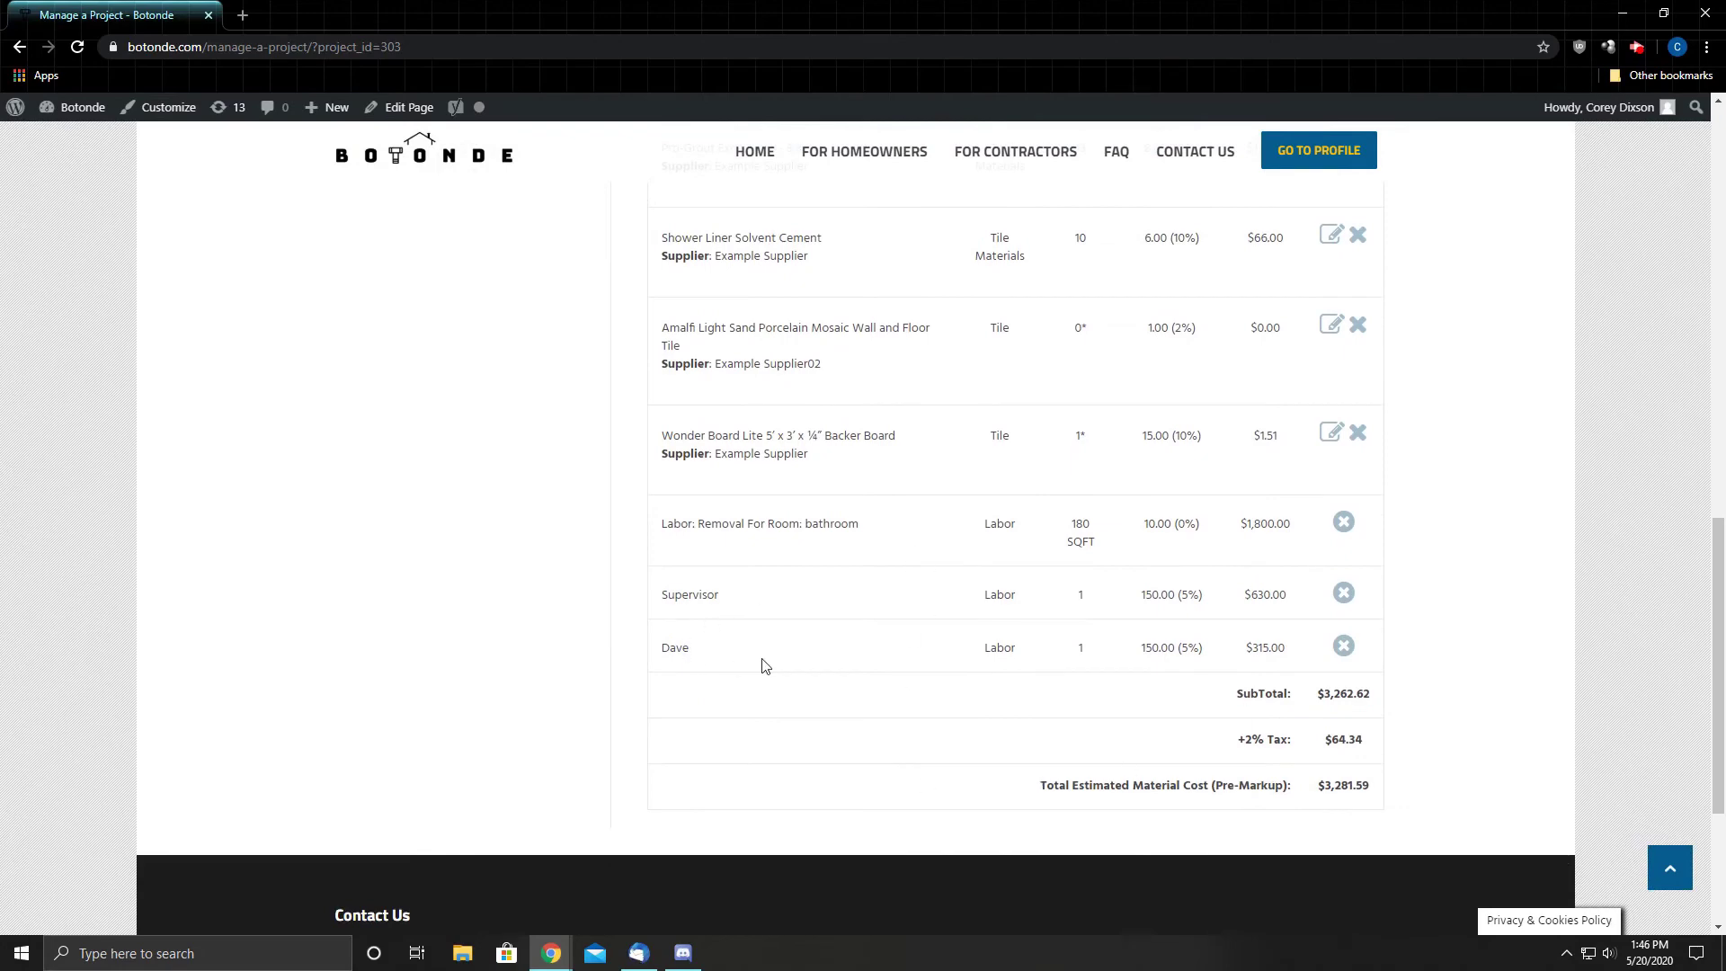
{"action": "scroll", "coordinate": [1267, 494], "scroll_direction": "up", "scroll_amount": 7}
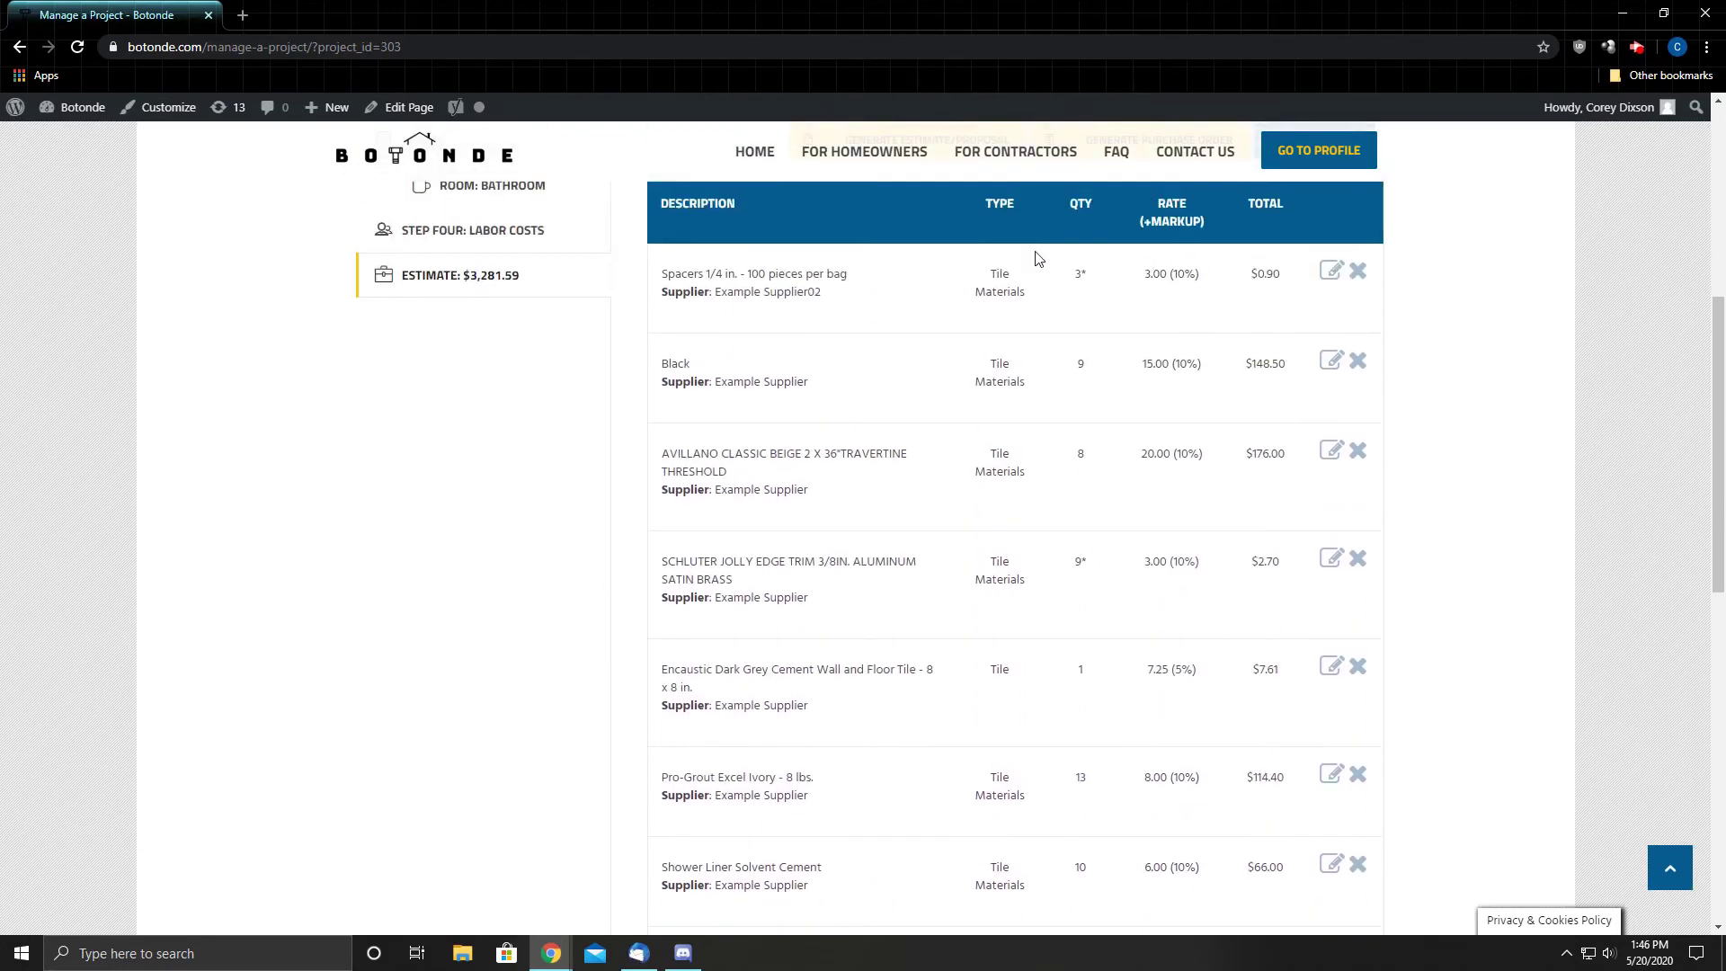
Change the supplier of the Spacers 1/4 in. line item to Example Supplier and save the override.
{"action": "left_click", "coordinate": [1331, 272]}
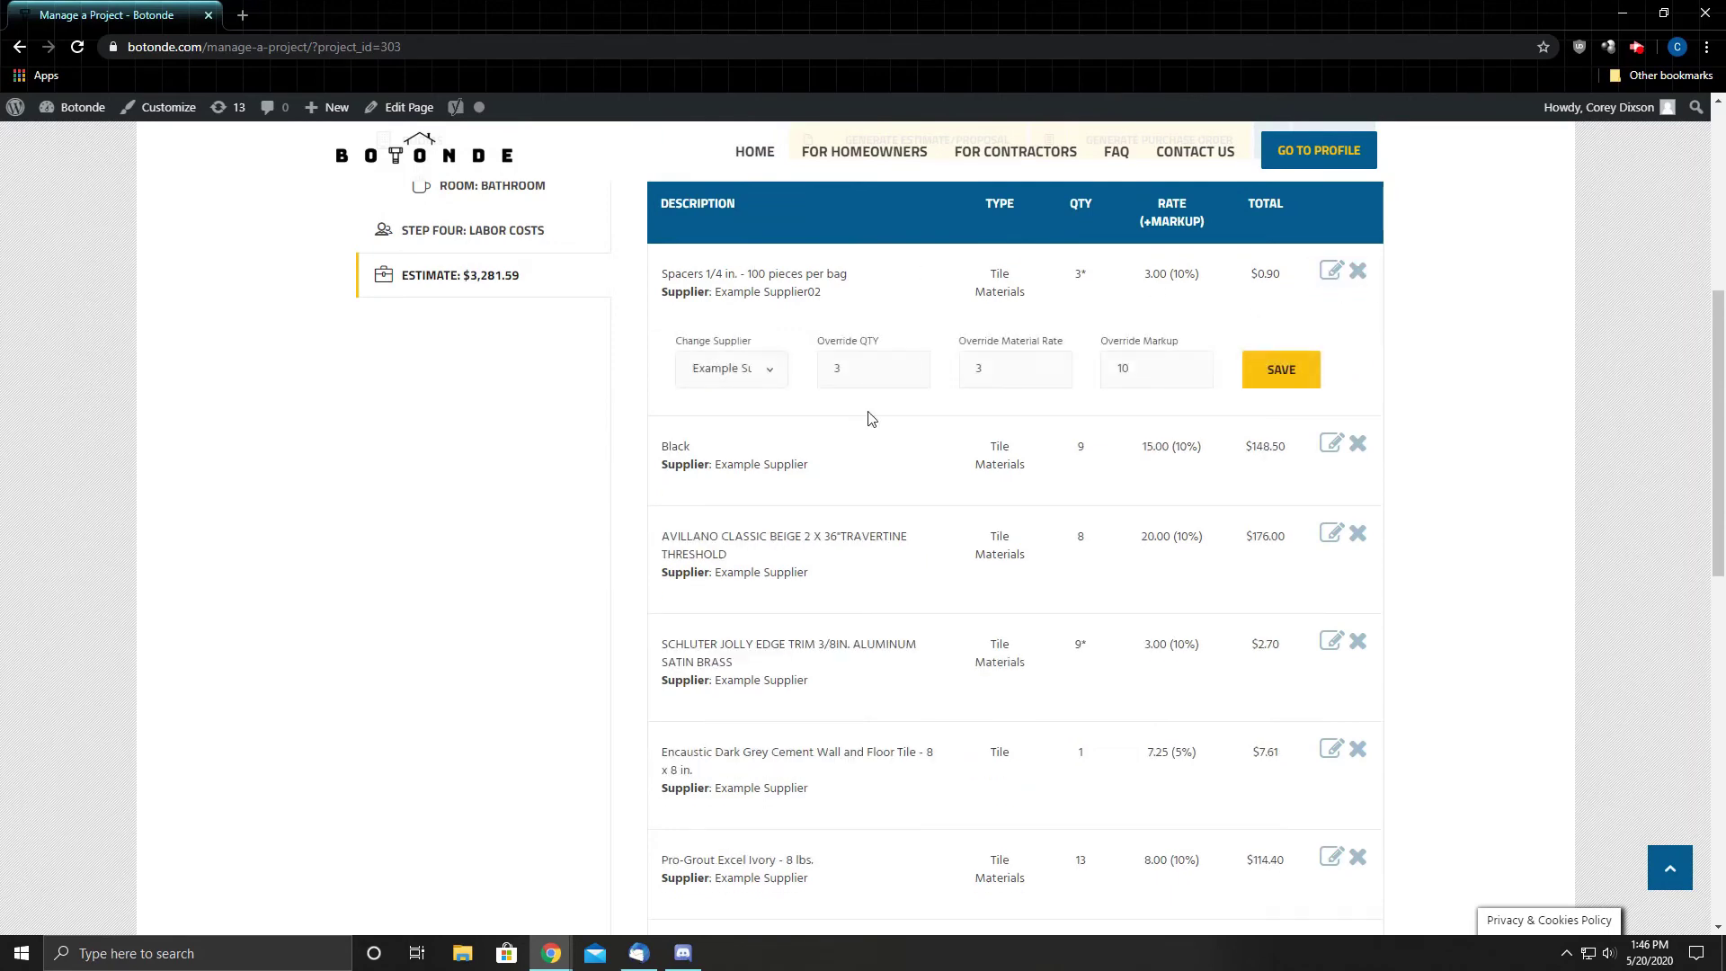
{"action": "left_click", "coordinate": [756, 376]}
{"action": "left_click", "coordinate": [755, 423]}
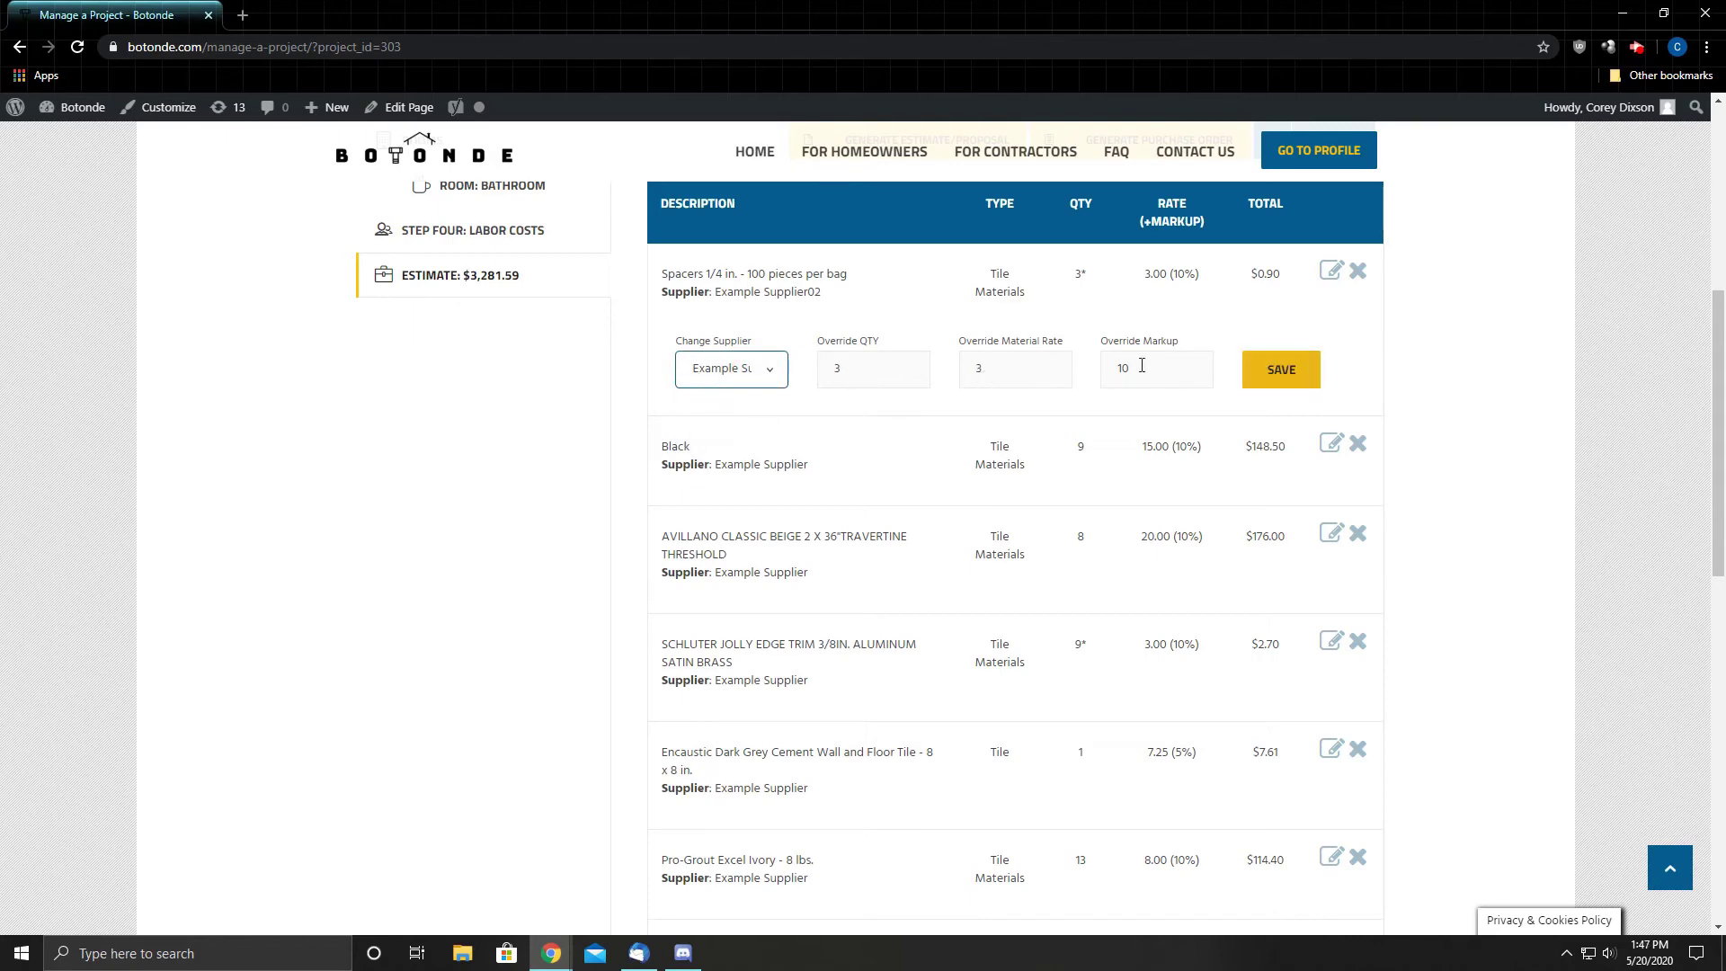
{"action": "left_click", "coordinate": [1277, 386]}
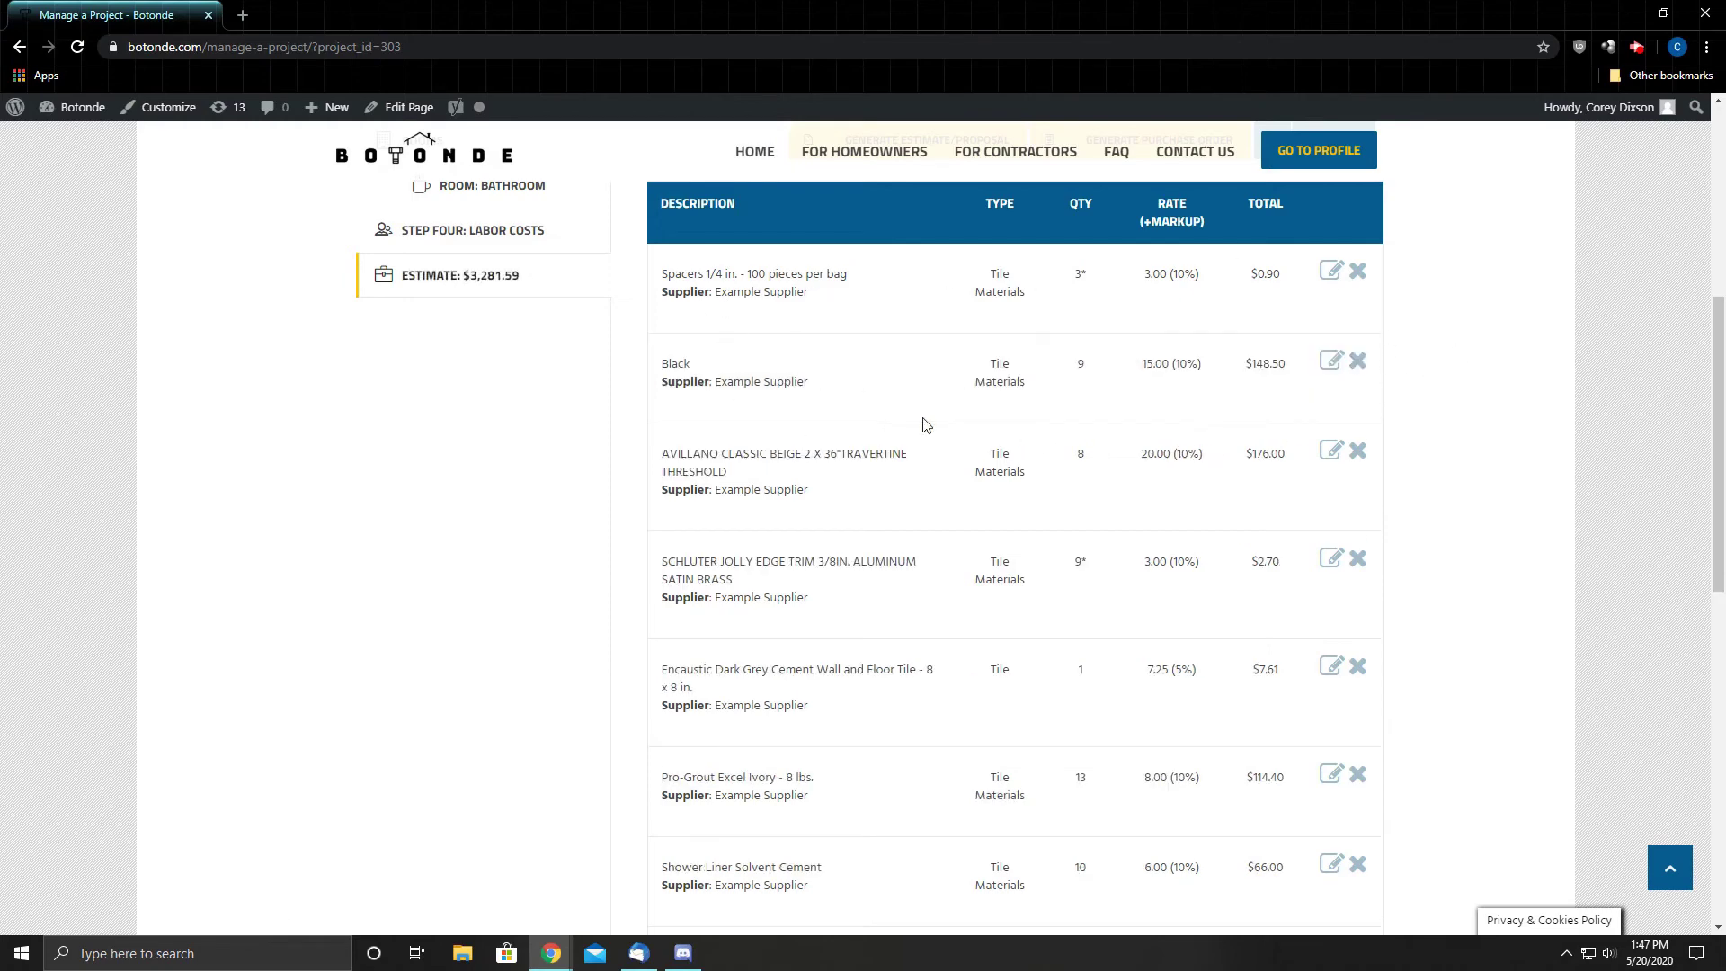
Generate the Tile project's proposal and open its introduction letter for editing.
{"action": "scroll", "coordinate": [1281, 373], "scroll_direction": "down", "scroll_amount": 7}
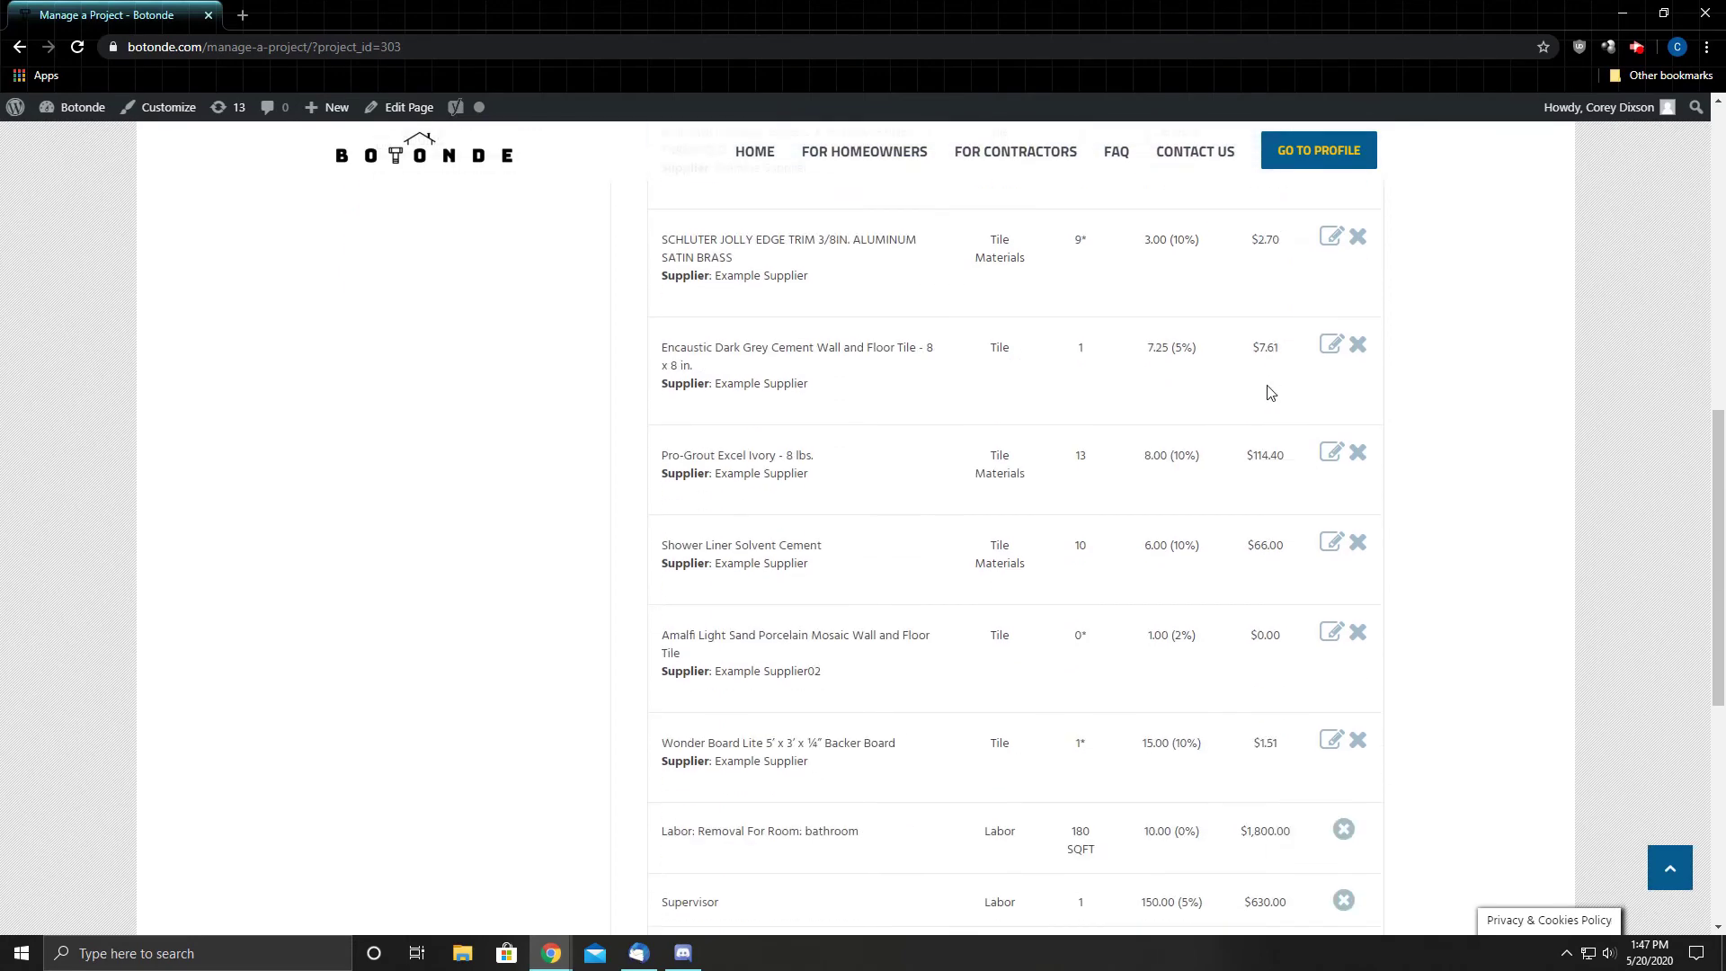
{"action": "scroll", "coordinate": [1012, 667], "scroll_direction": "up", "scroll_amount": 10}
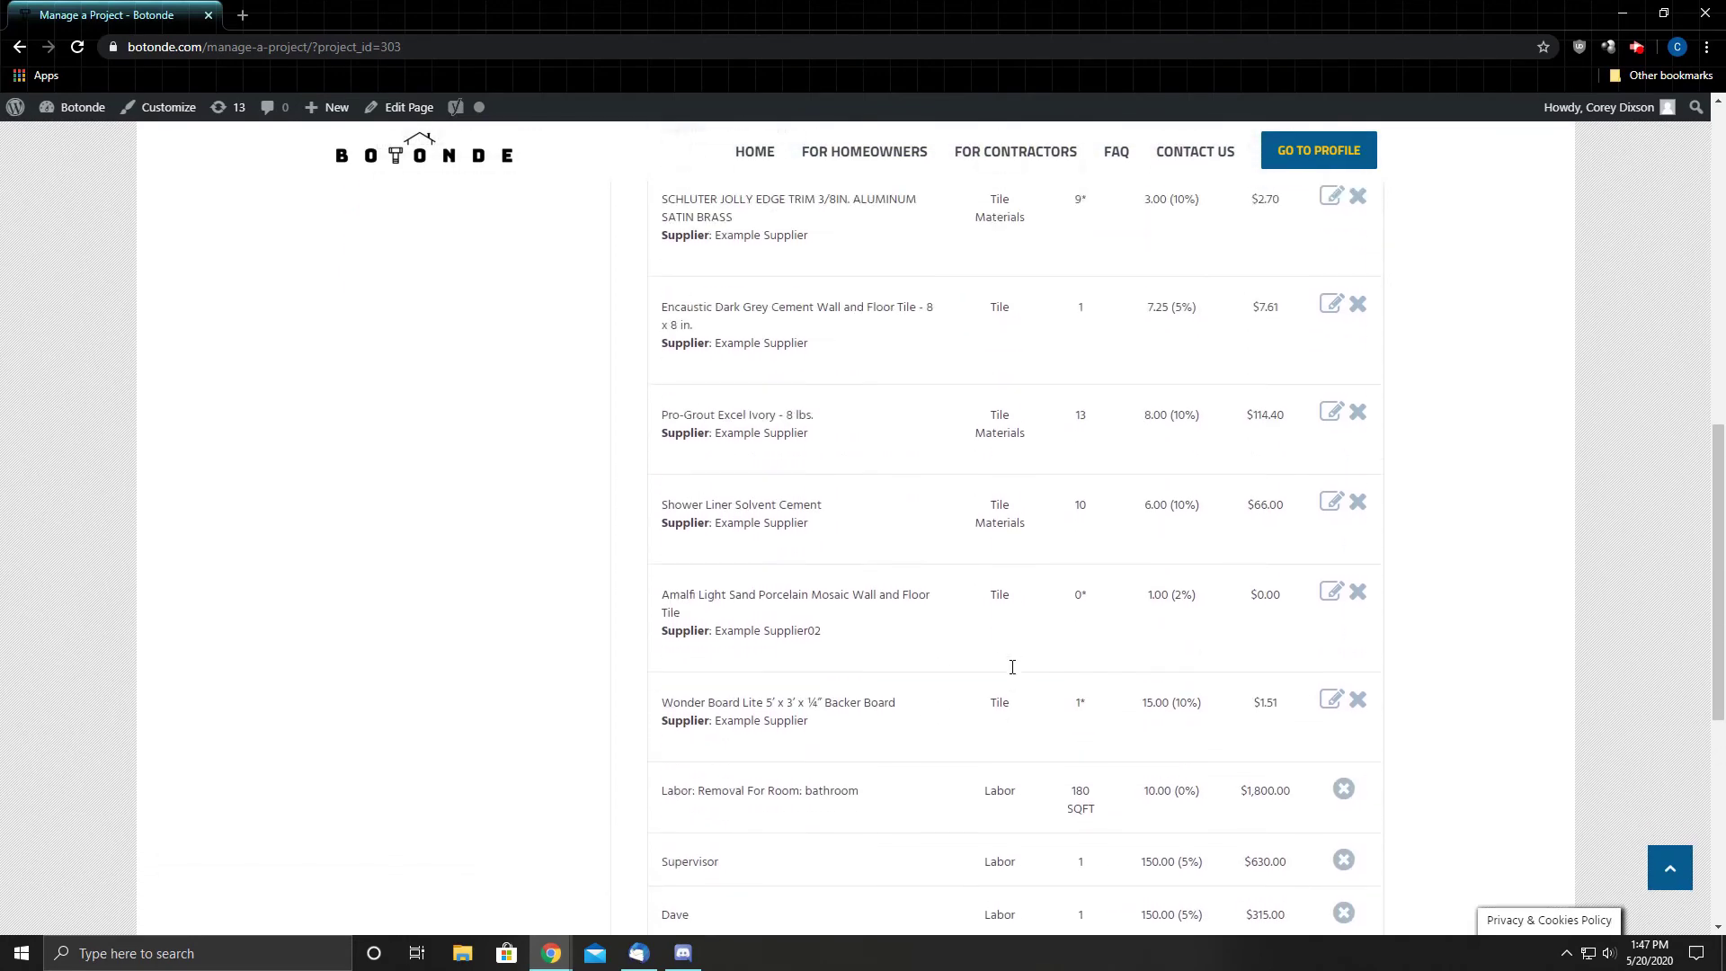
{"action": "scroll", "coordinate": [923, 524], "scroll_direction": "up", "scroll_amount": 2}
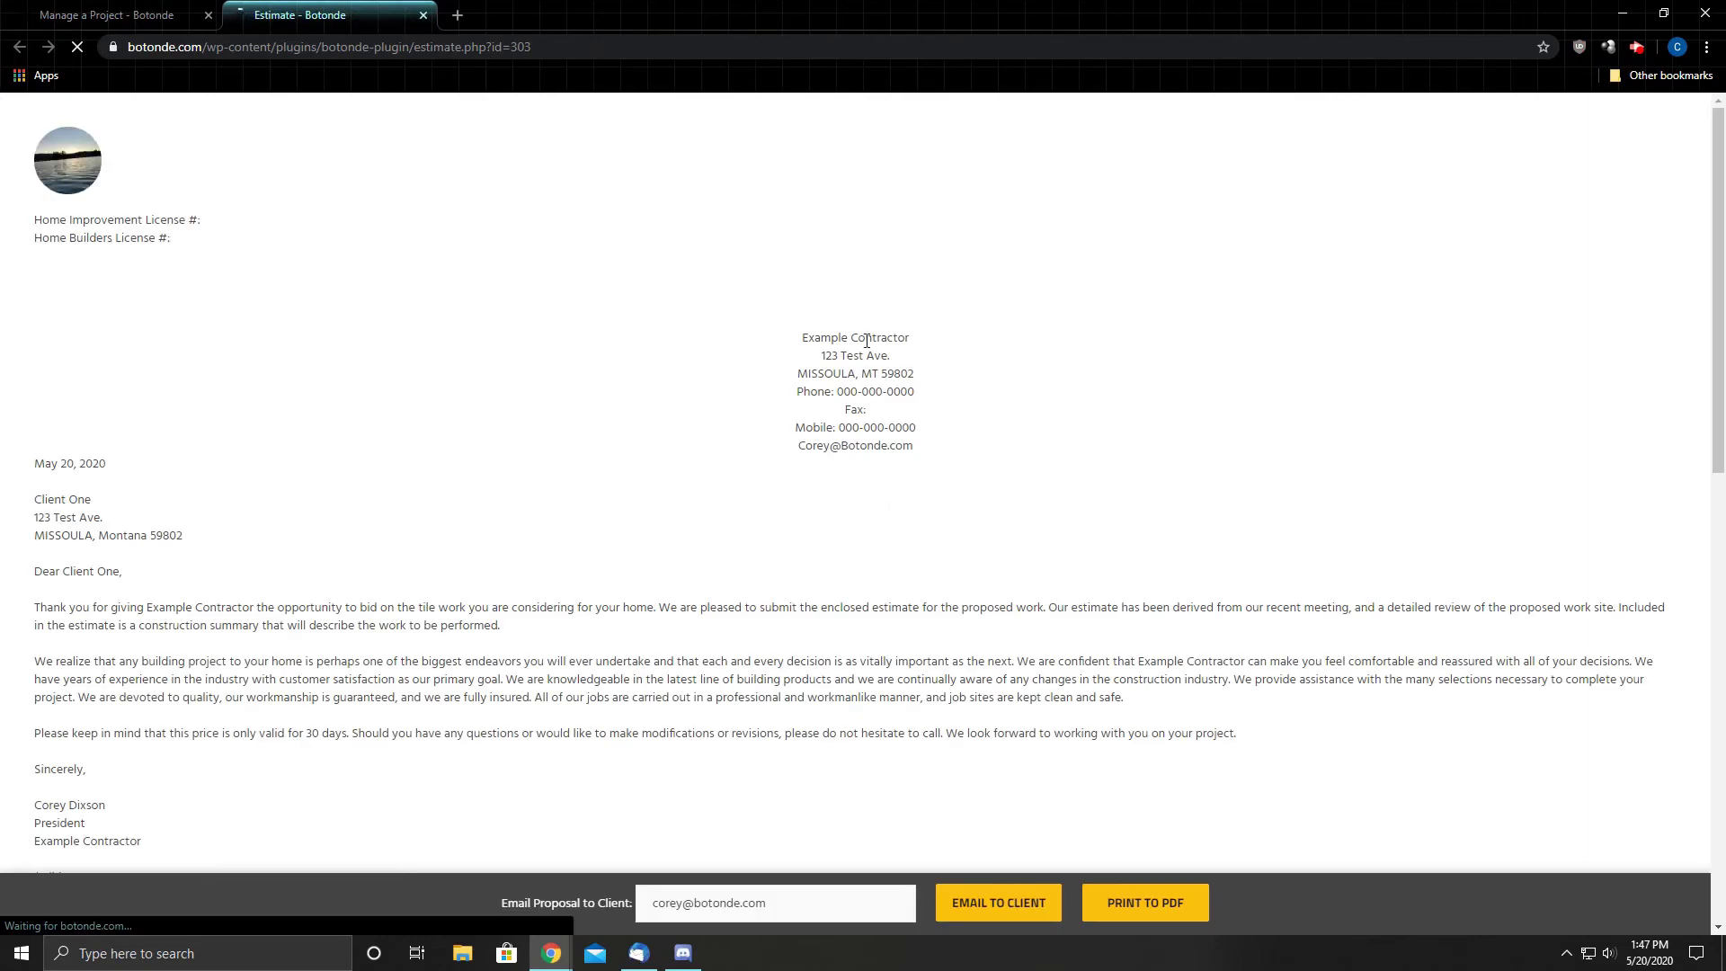
{"action": "scroll", "coordinate": [247, 719], "scroll_direction": "down", "scroll_amount": 2}
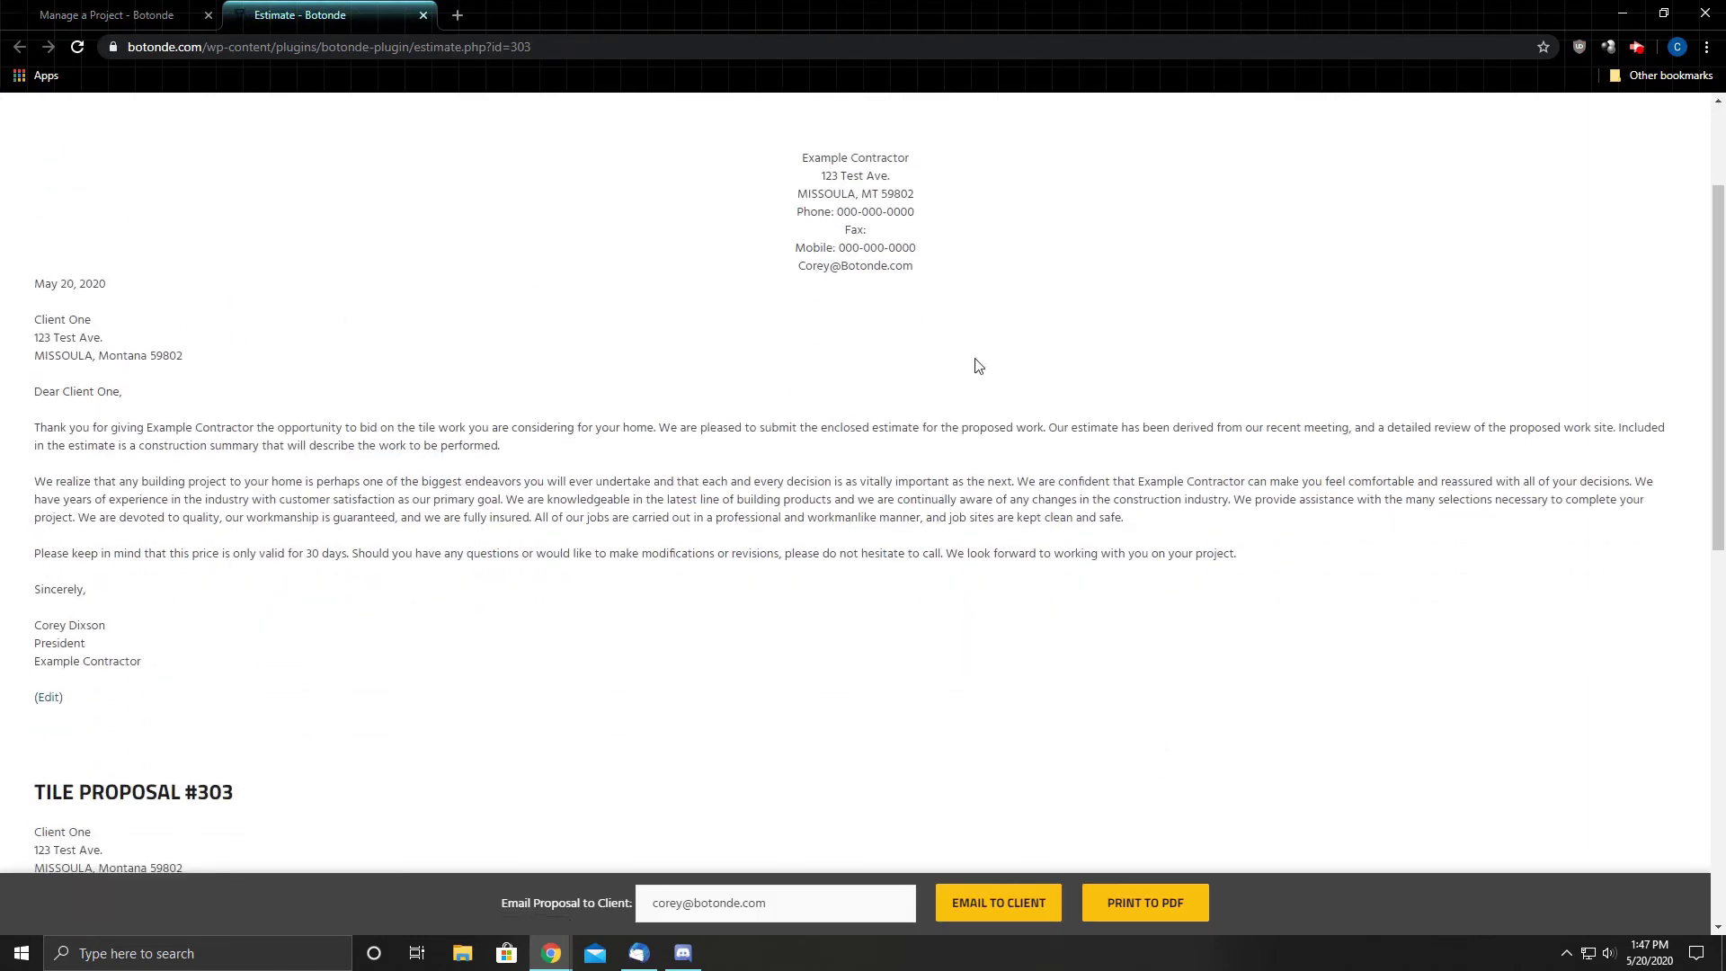
{"action": "left_click", "coordinate": [47, 697]}
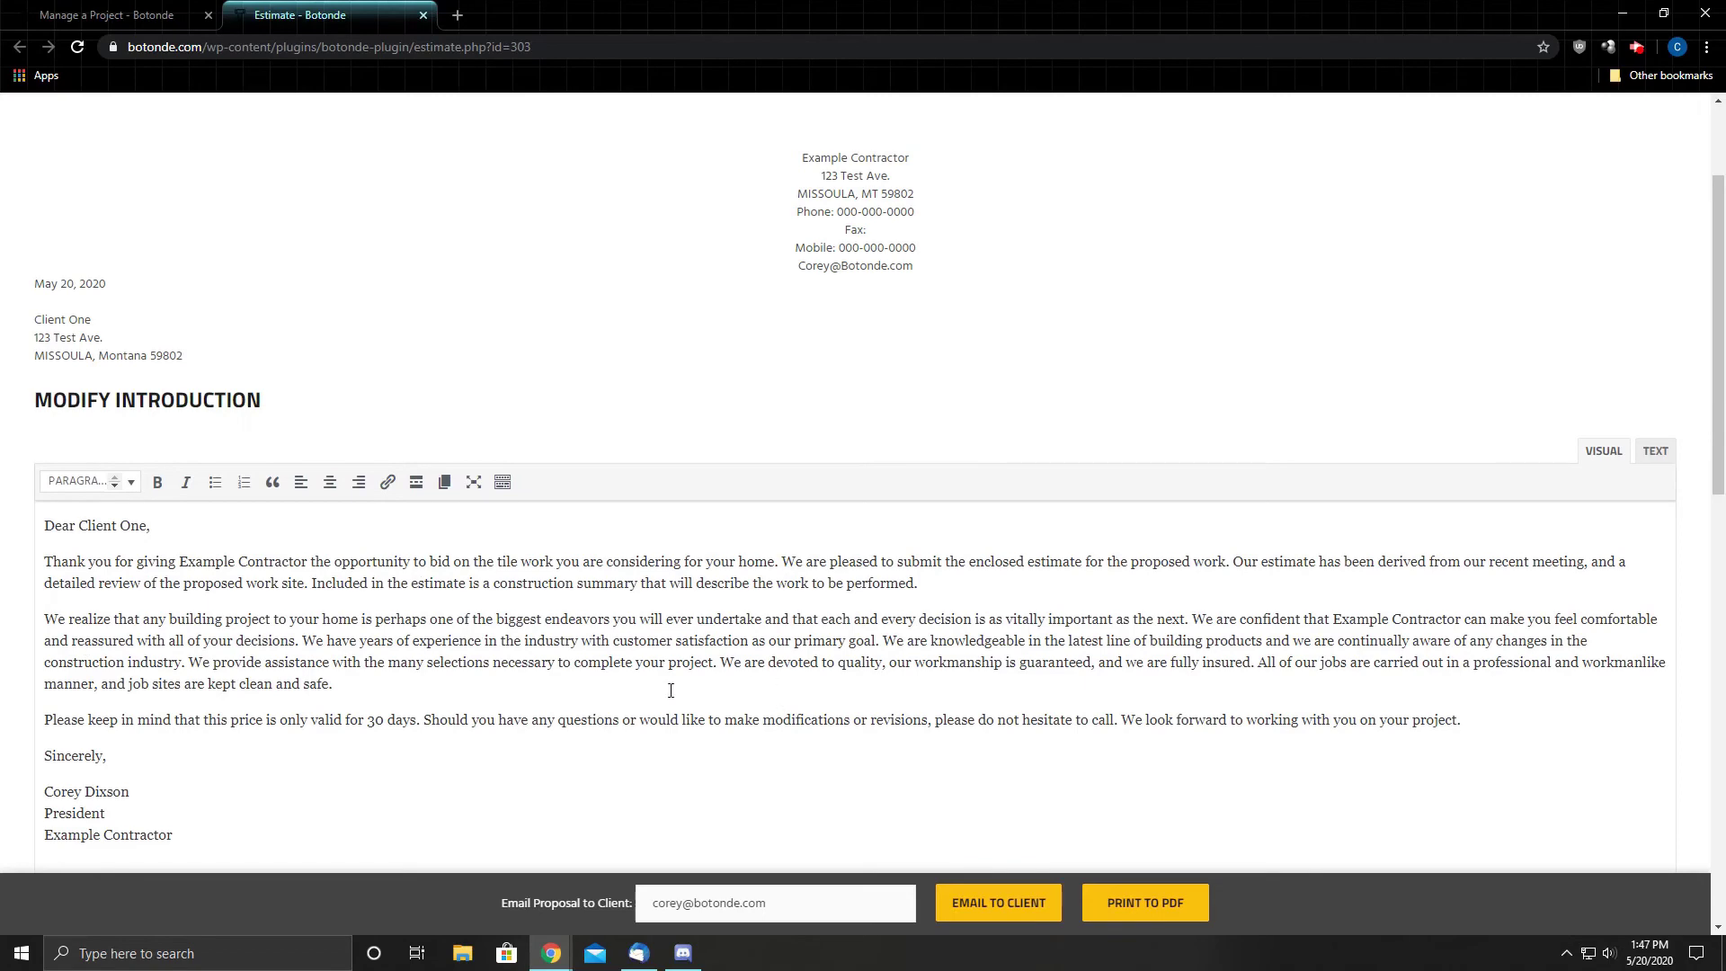
Review the proposal's introduction, itemized description of work and project cost, and close the proposal without saving.
{"action": "scroll", "coordinate": [731, 754], "scroll_direction": "down", "scroll_amount": 4}
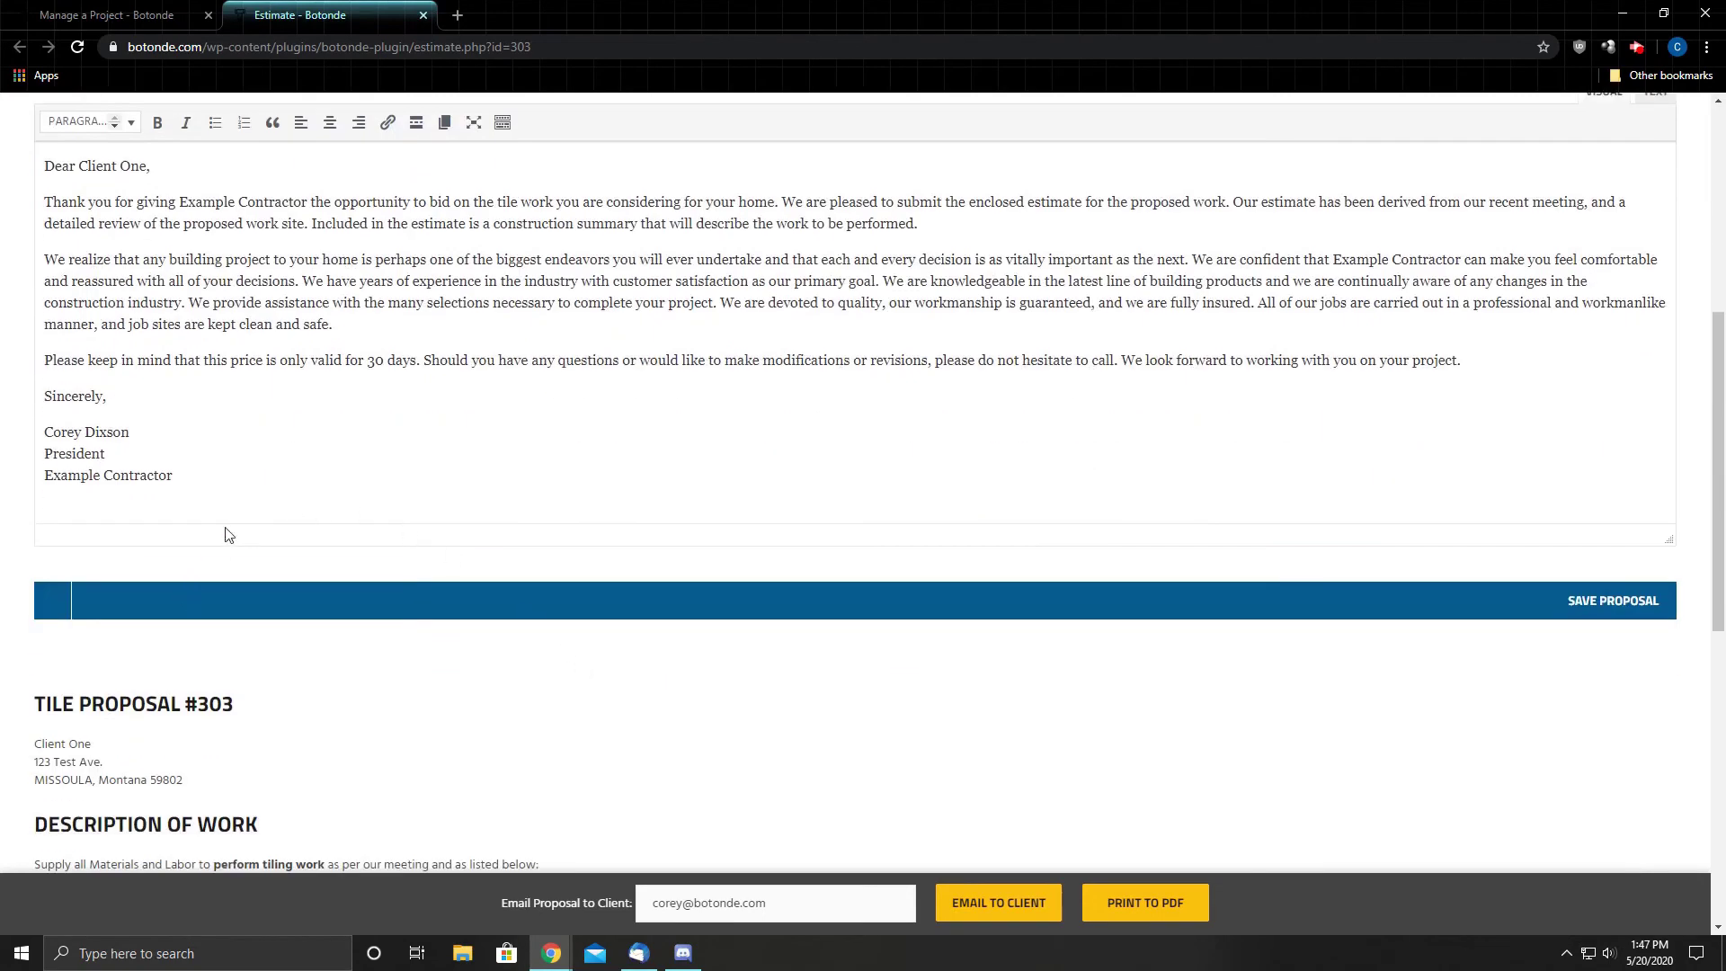
{"action": "scroll", "coordinate": [618, 413], "scroll_direction": "down", "scroll_amount": 4}
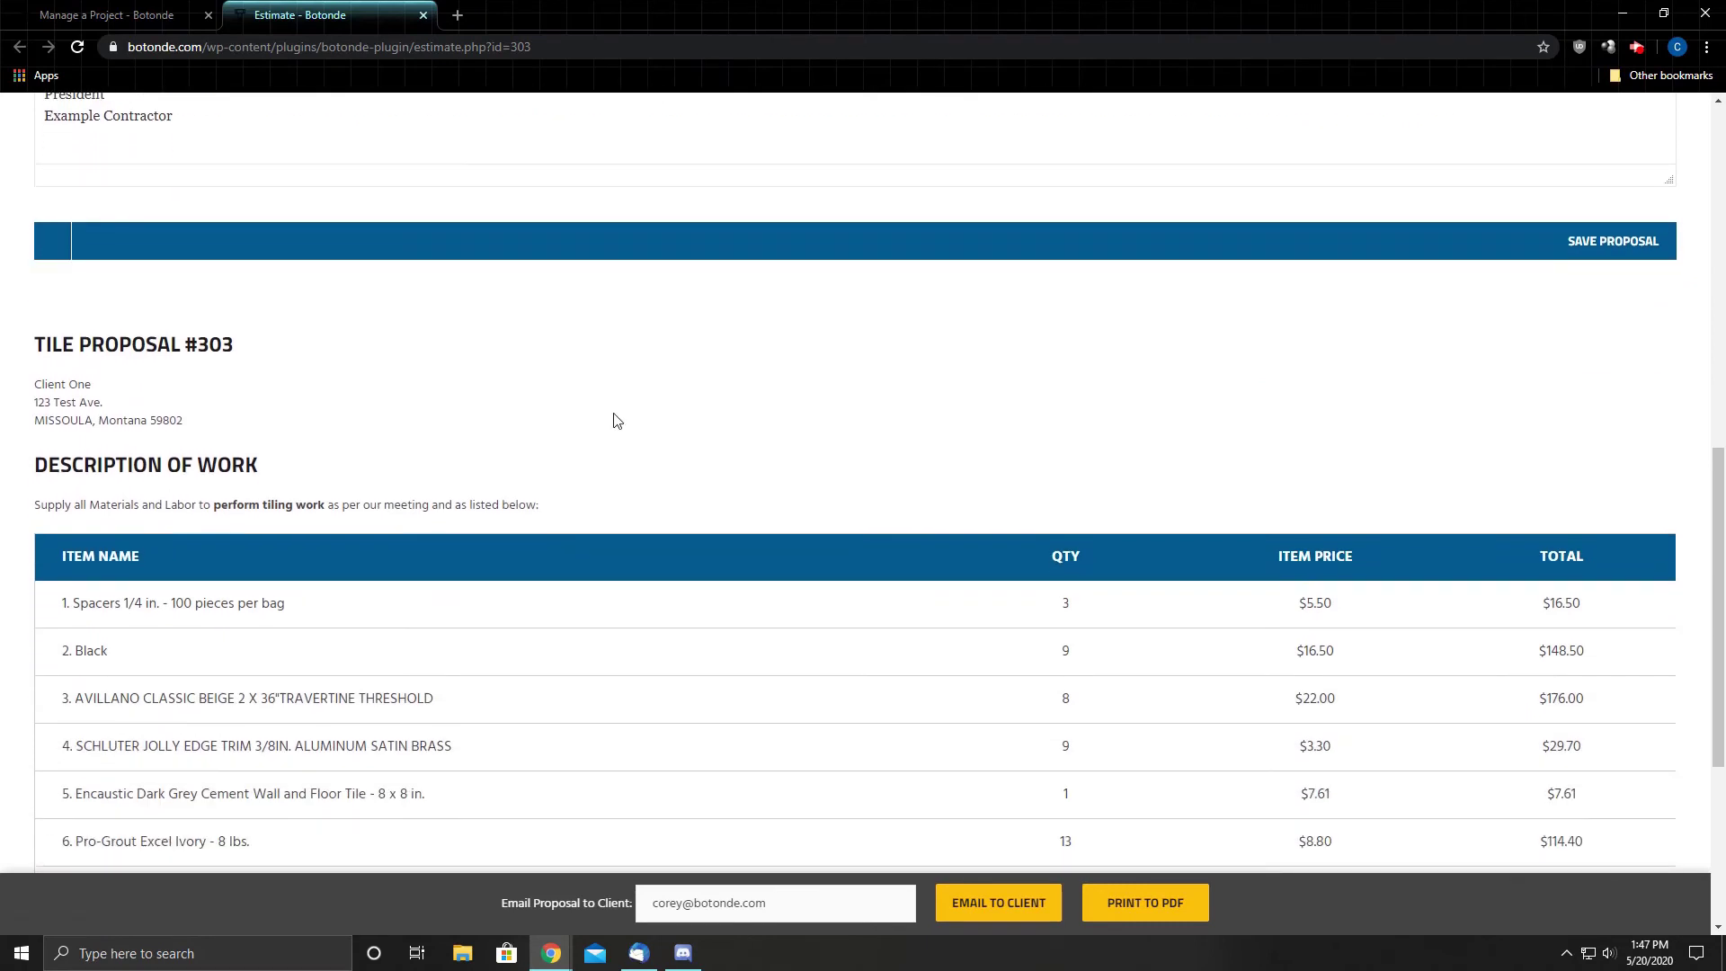
{"action": "scroll", "coordinate": [627, 435], "scroll_direction": "down", "scroll_amount": 3}
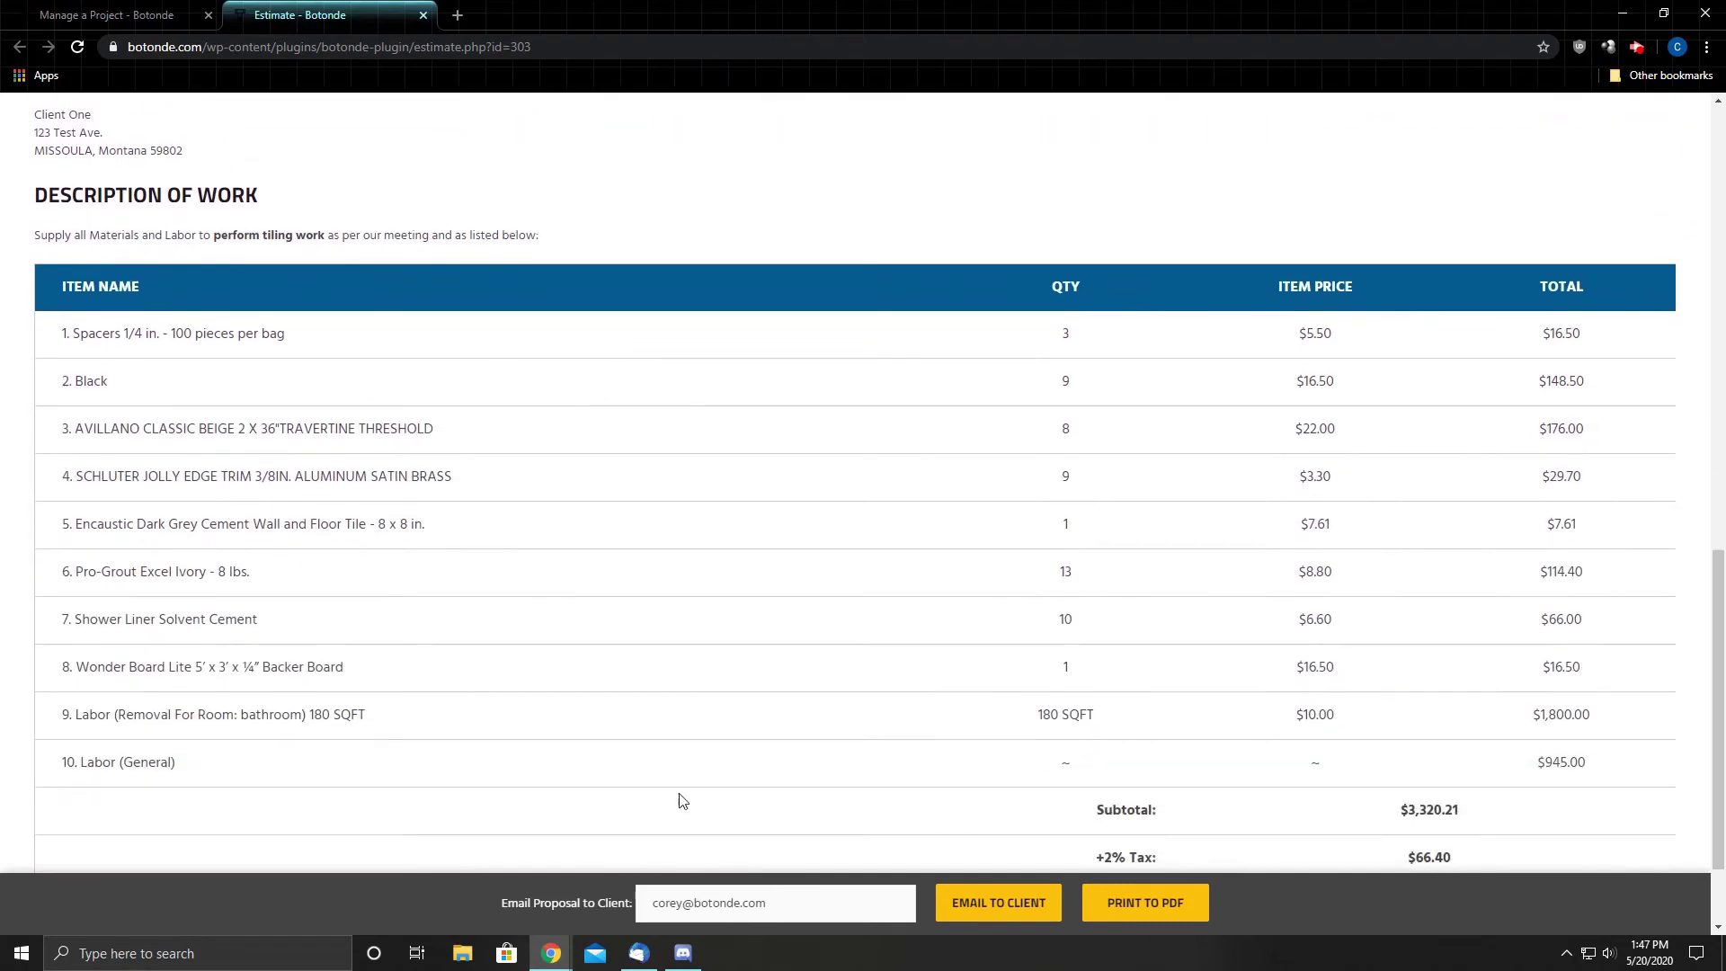
{"action": "scroll", "coordinate": [1044, 462], "scroll_direction": "down", "scroll_amount": 2}
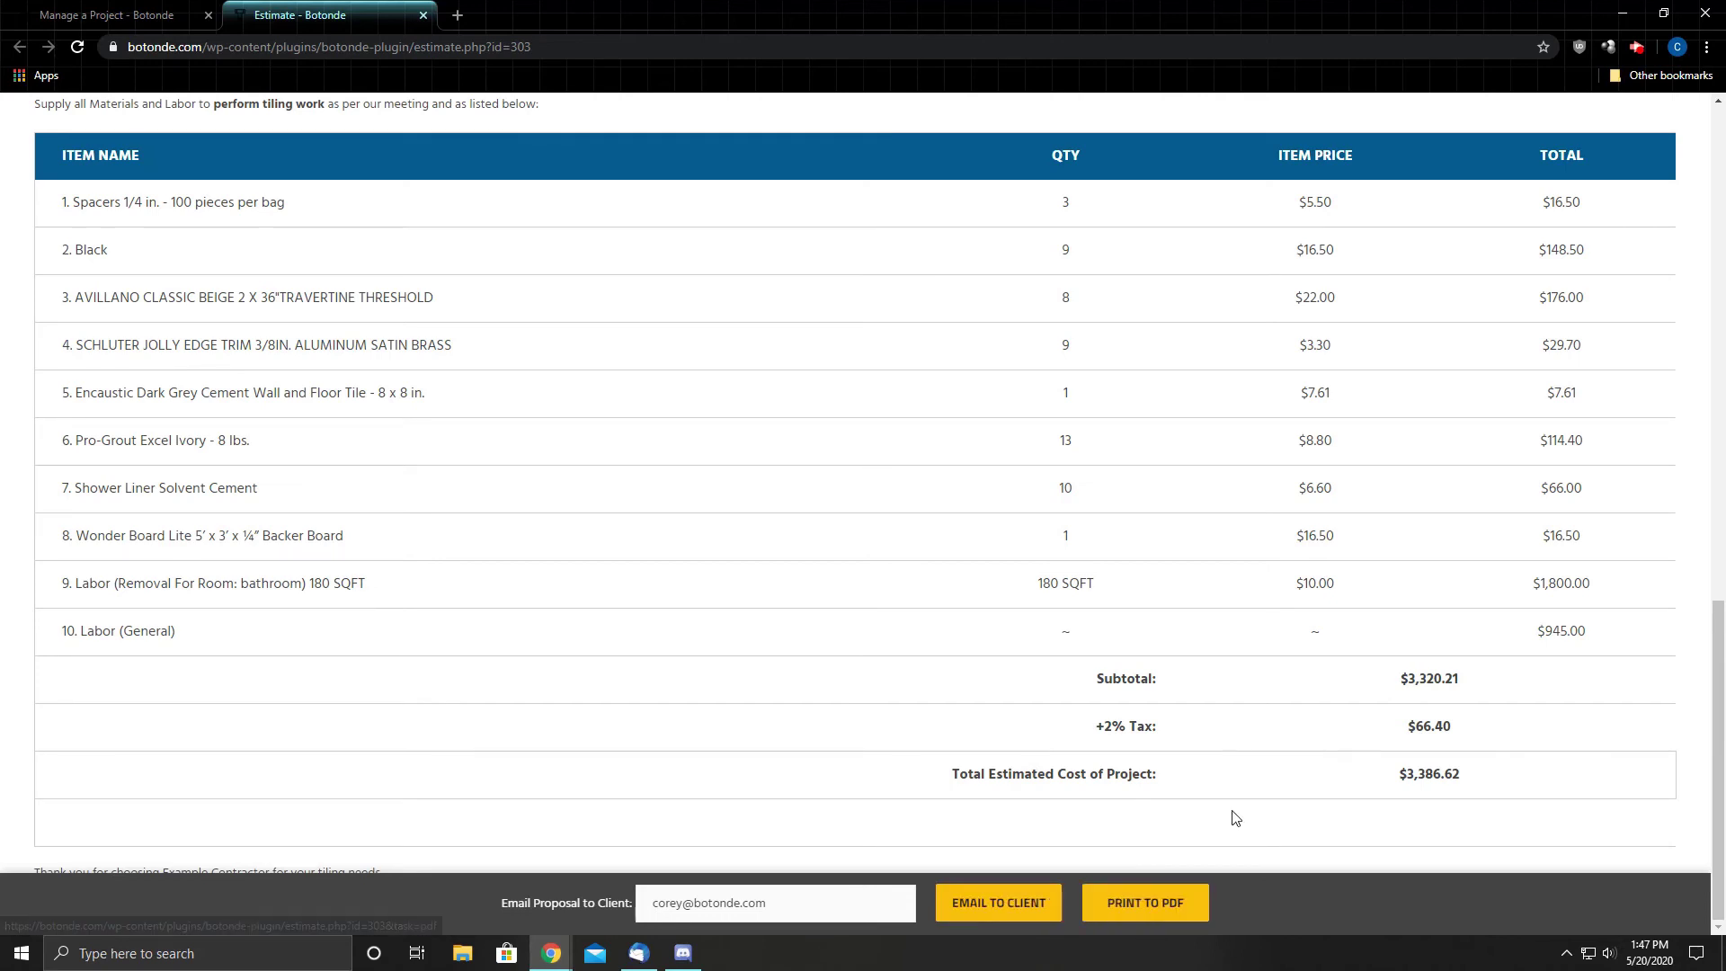
{"action": "scroll", "coordinate": [1238, 804], "scroll_direction": "up", "scroll_amount": 2}
{"action": "scroll", "coordinate": [1238, 804], "scroll_direction": "up", "scroll_amount": 15}
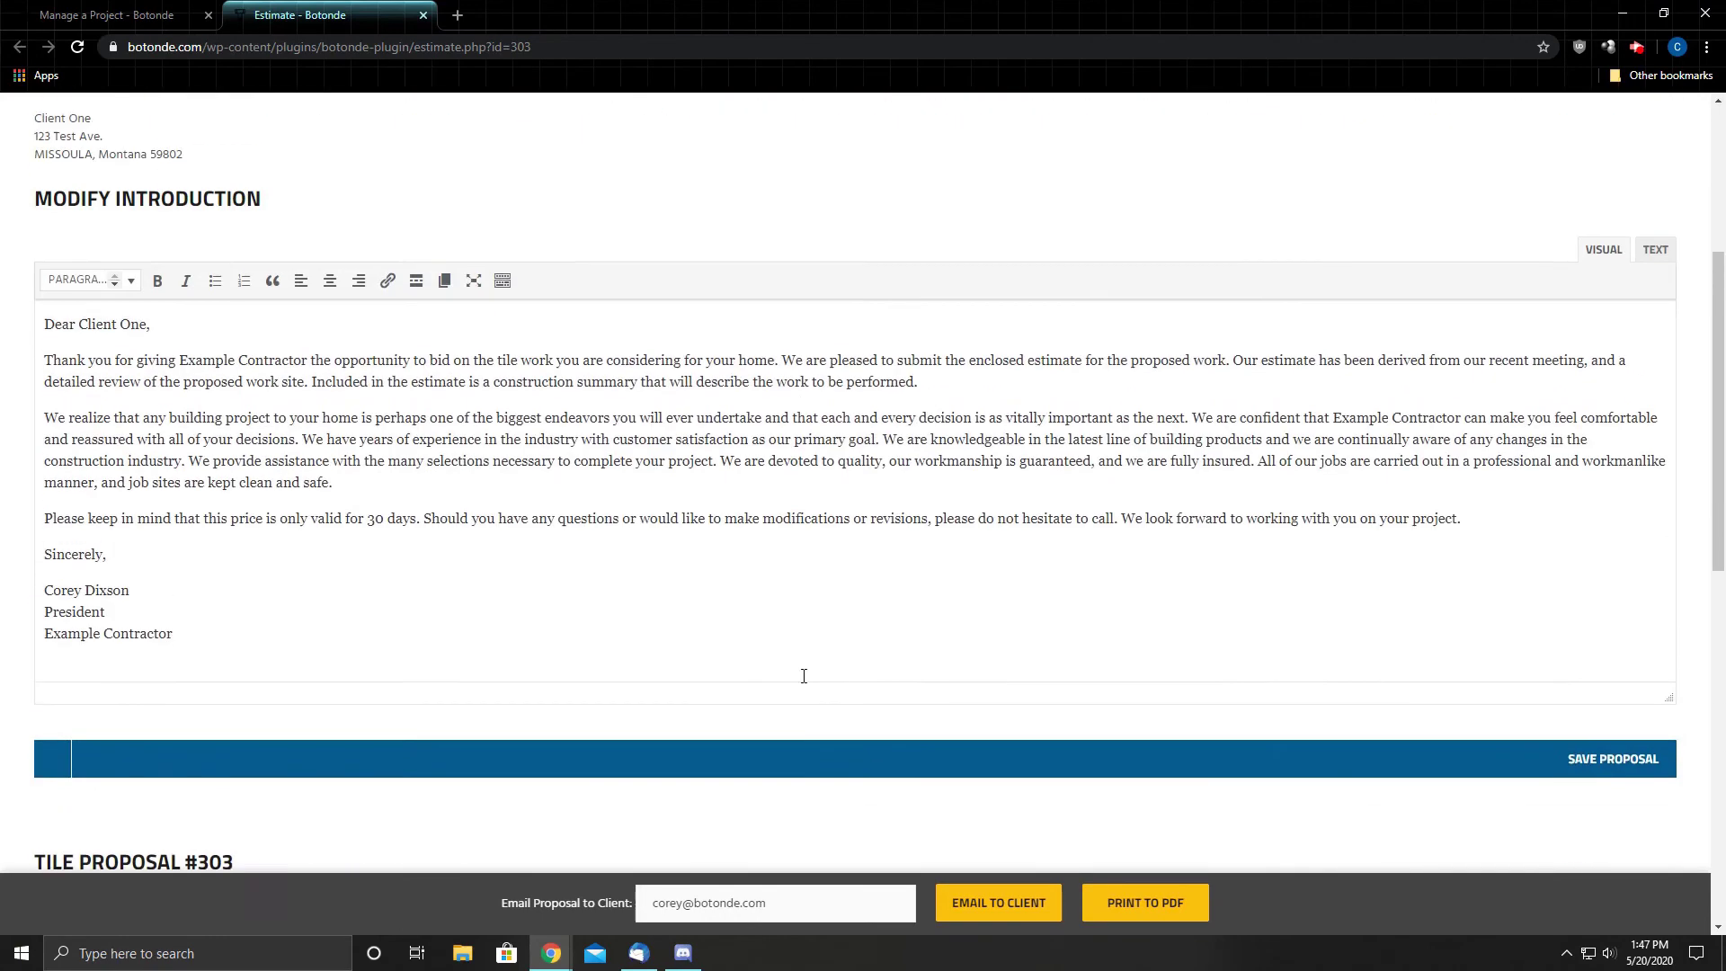
{"action": "left_click", "coordinate": [424, 15]}
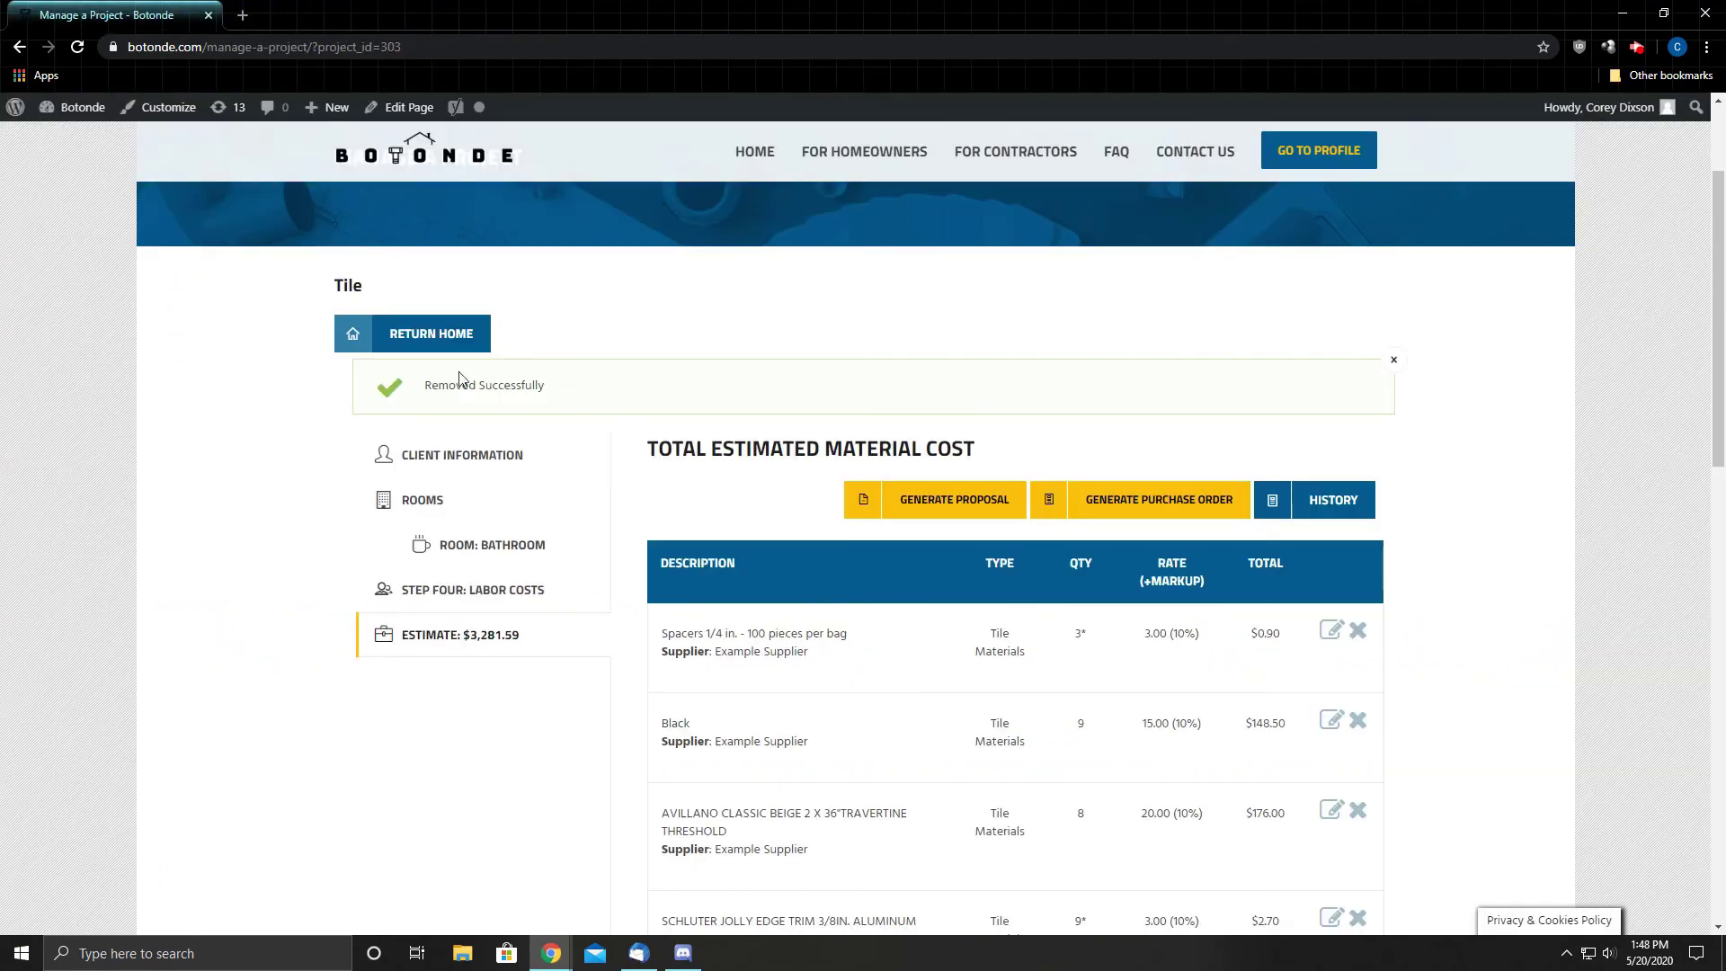
Generate the Tile project's purchase orders, review those for Example Supplier and Example Supplier02, and close them.
{"action": "left_click", "coordinate": [1137, 508]}
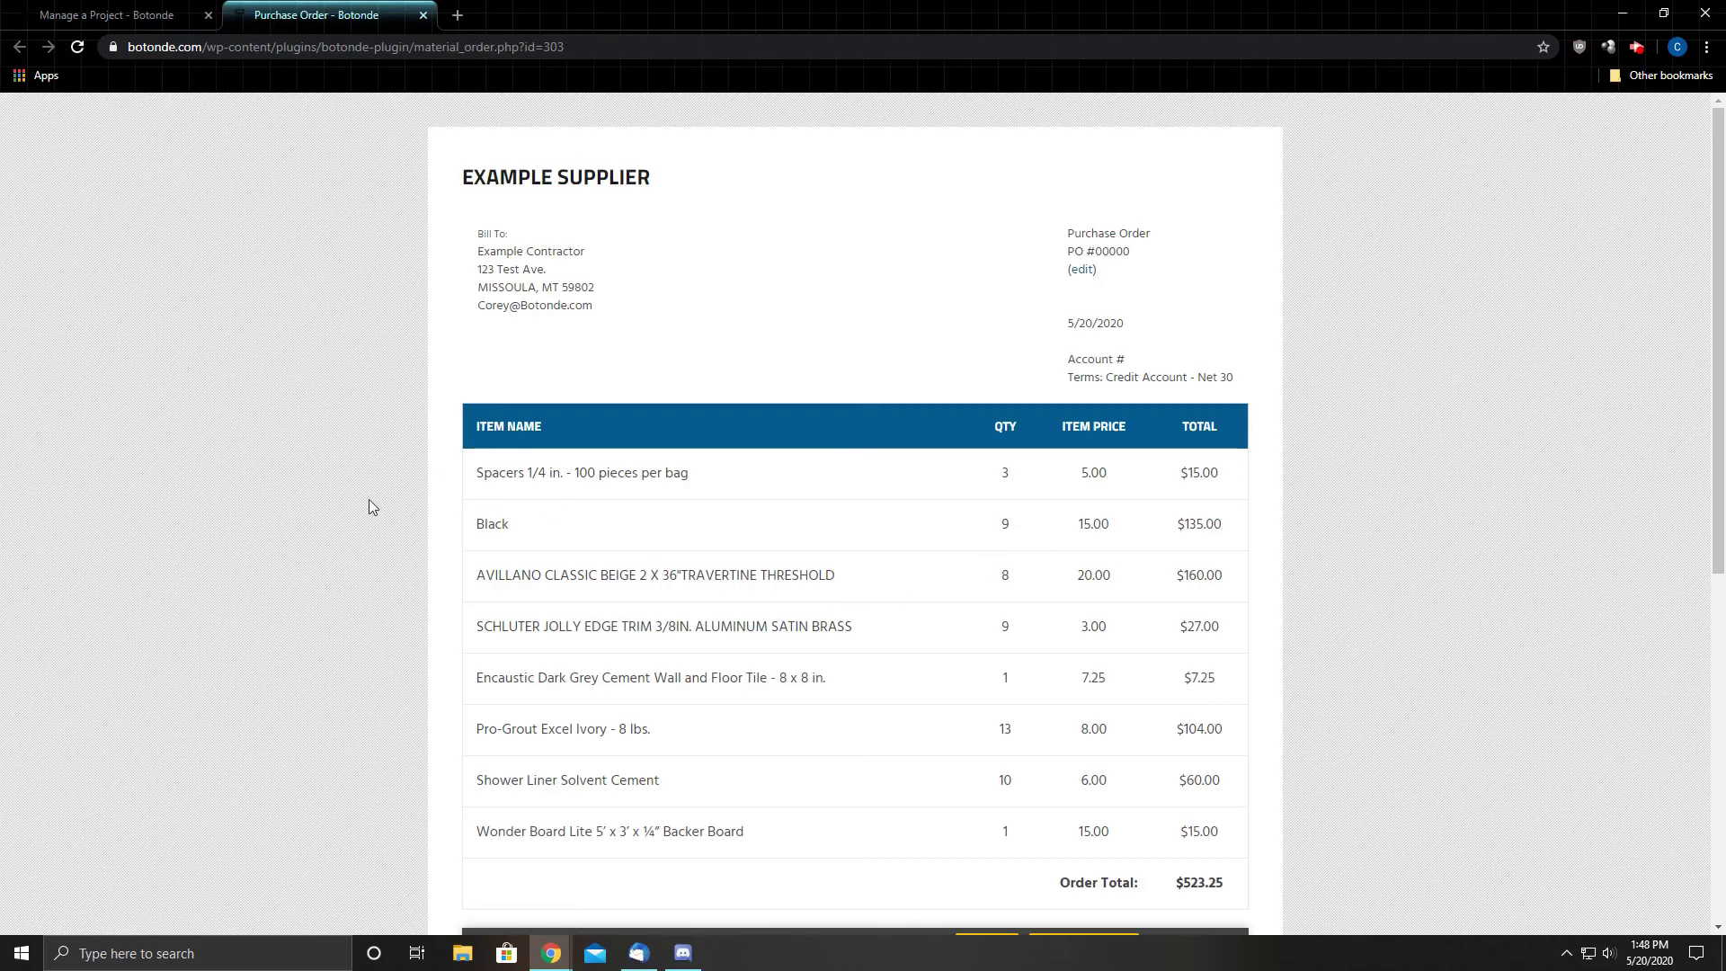
{"action": "scroll", "coordinate": [937, 666], "scroll_direction": "down", "scroll_amount": 7}
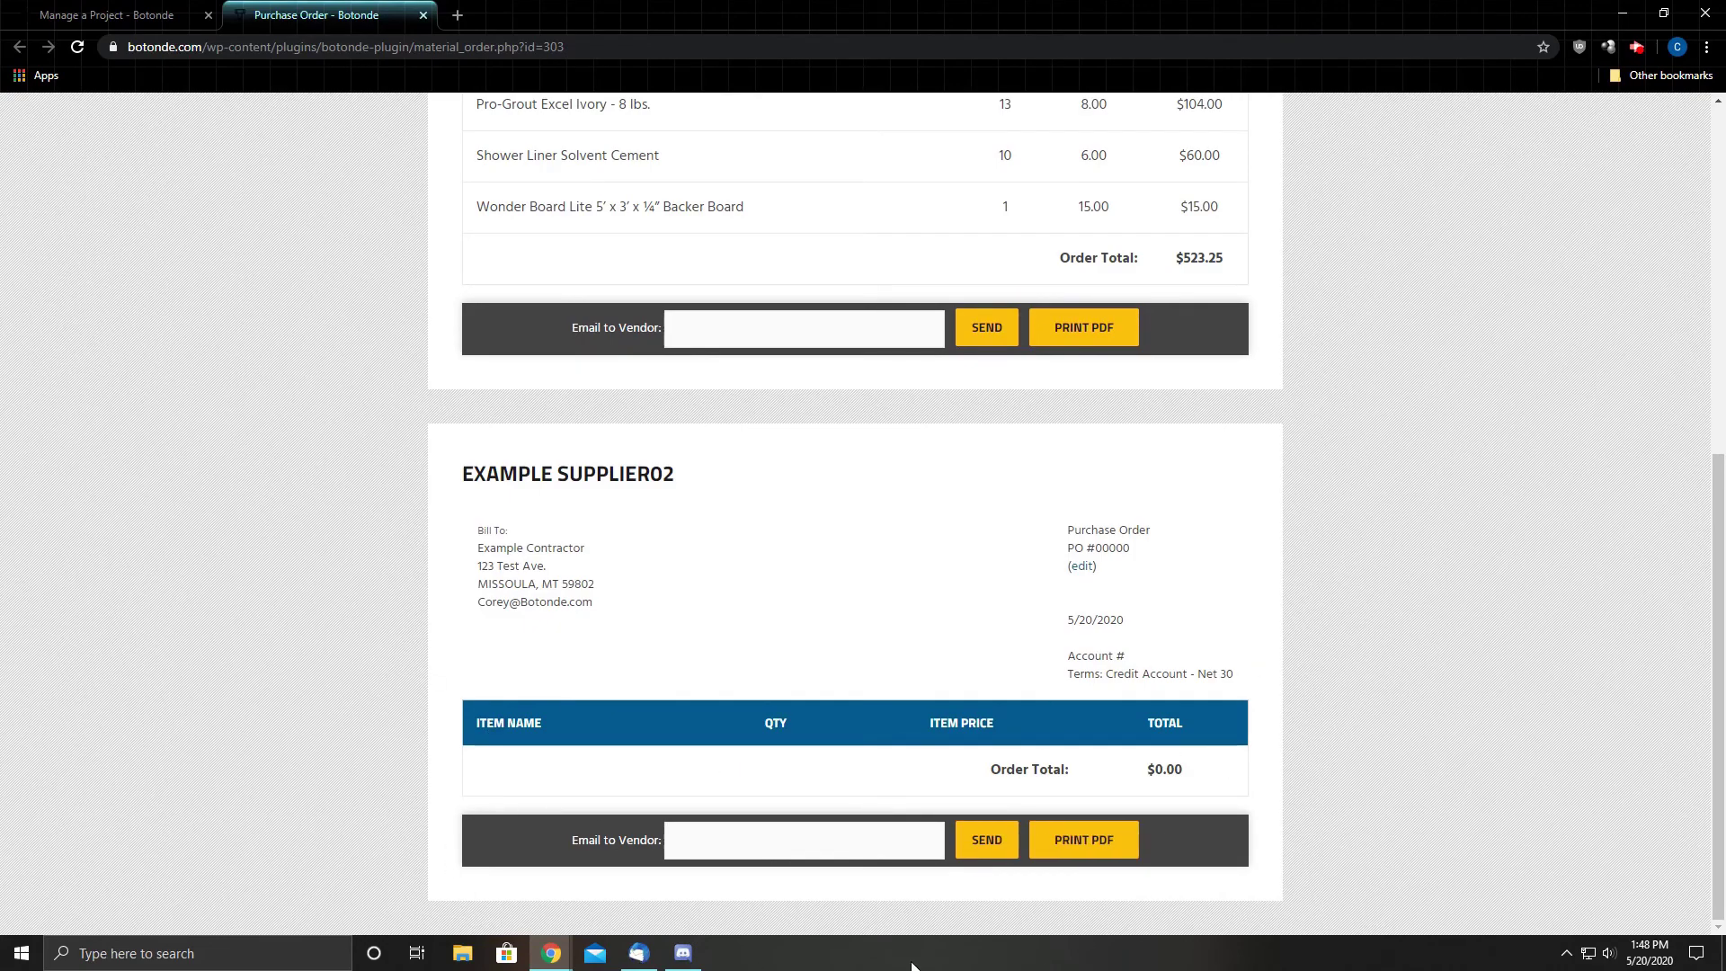
{"action": "scroll", "coordinate": [656, 780], "scroll_direction": "up", "scroll_amount": 6}
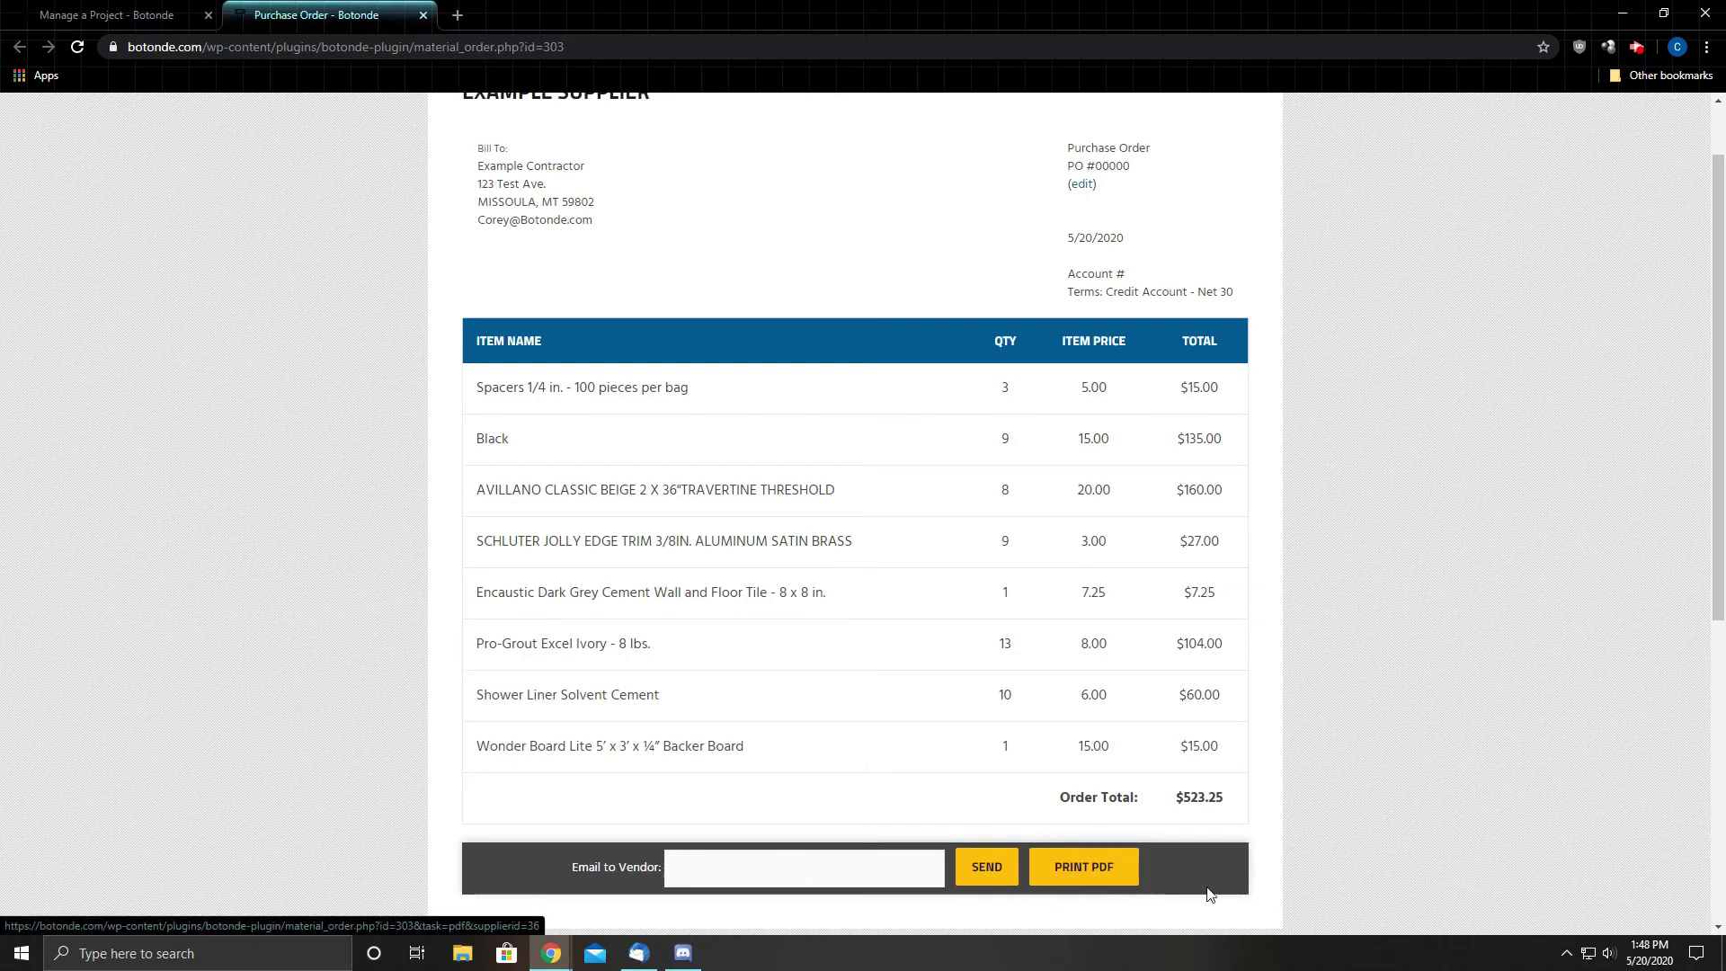
{"action": "scroll", "coordinate": [1240, 840], "scroll_direction": "up", "scroll_amount": 1}
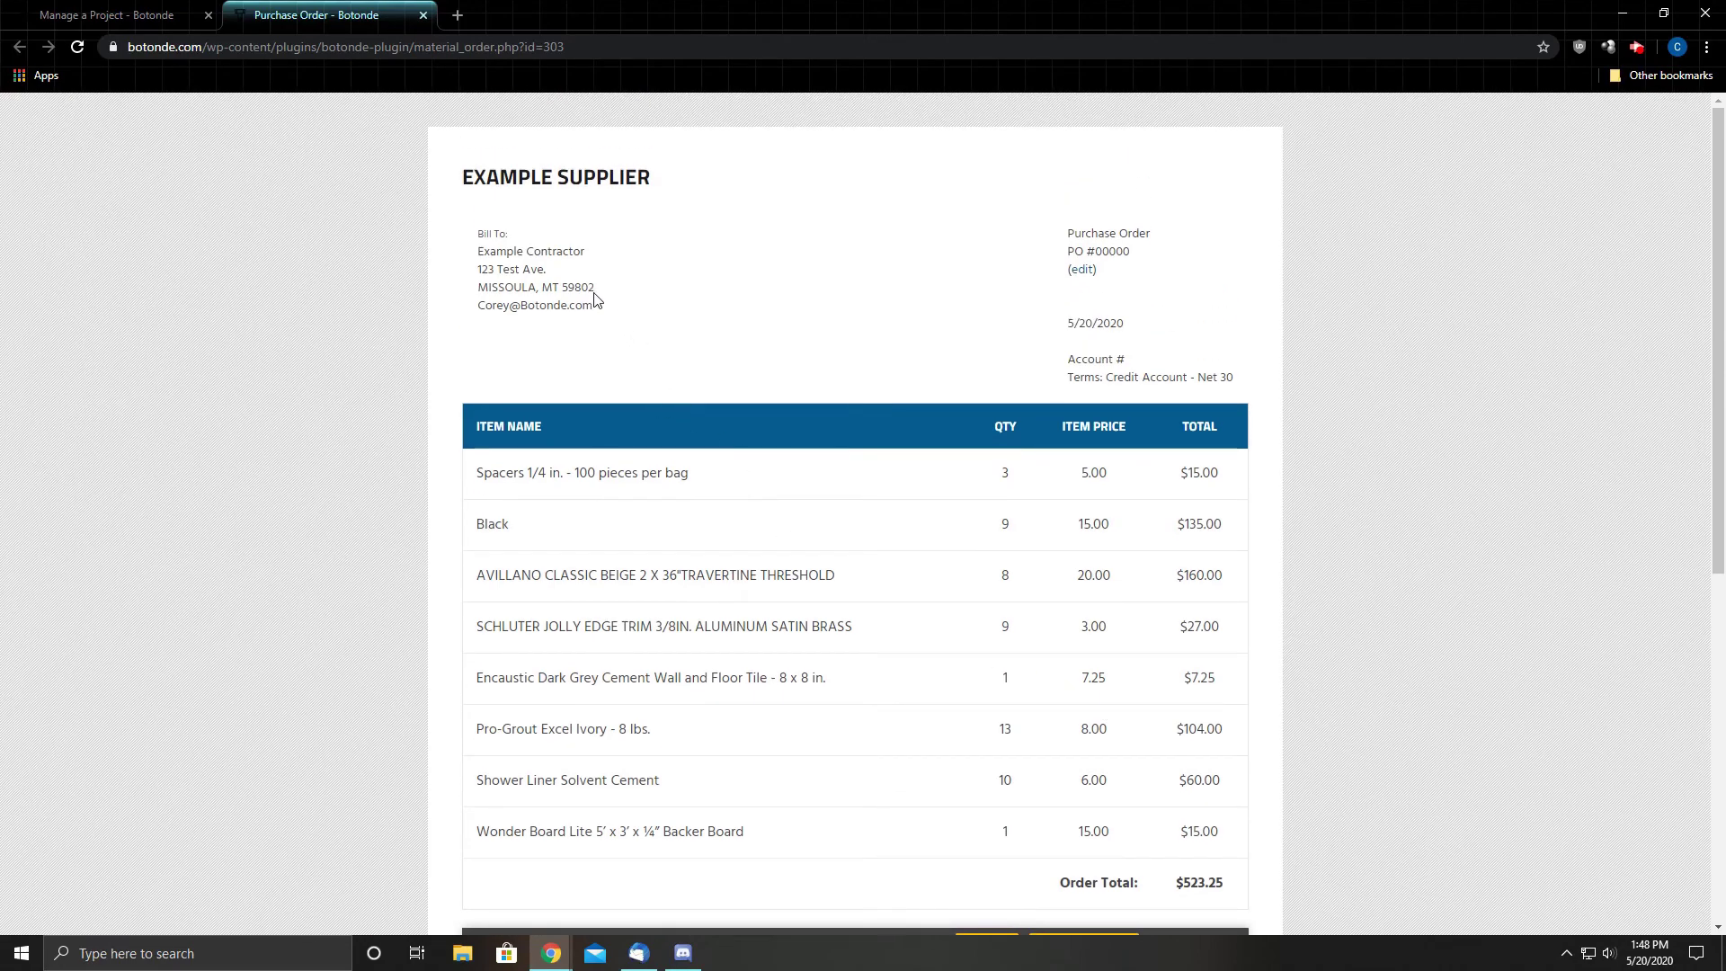
{"action": "left_click", "coordinate": [422, 16]}
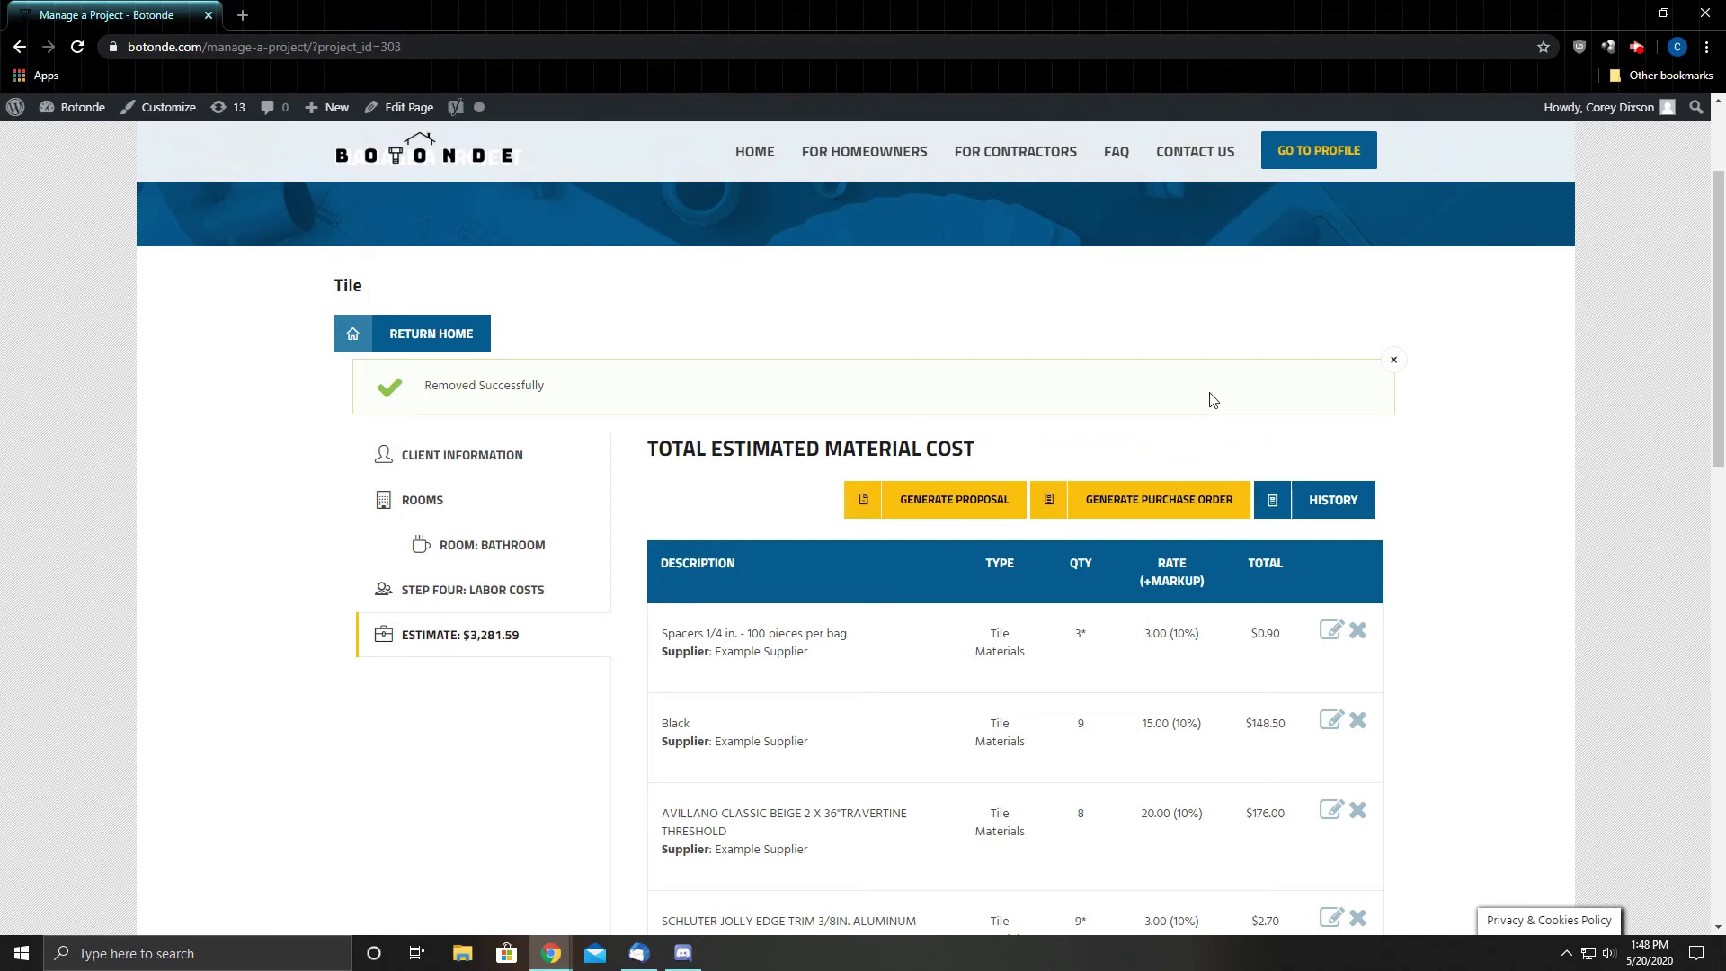
Show the Tile project's history and return to the Take-Off Creator's project list.
{"action": "left_click", "coordinate": [1275, 511]}
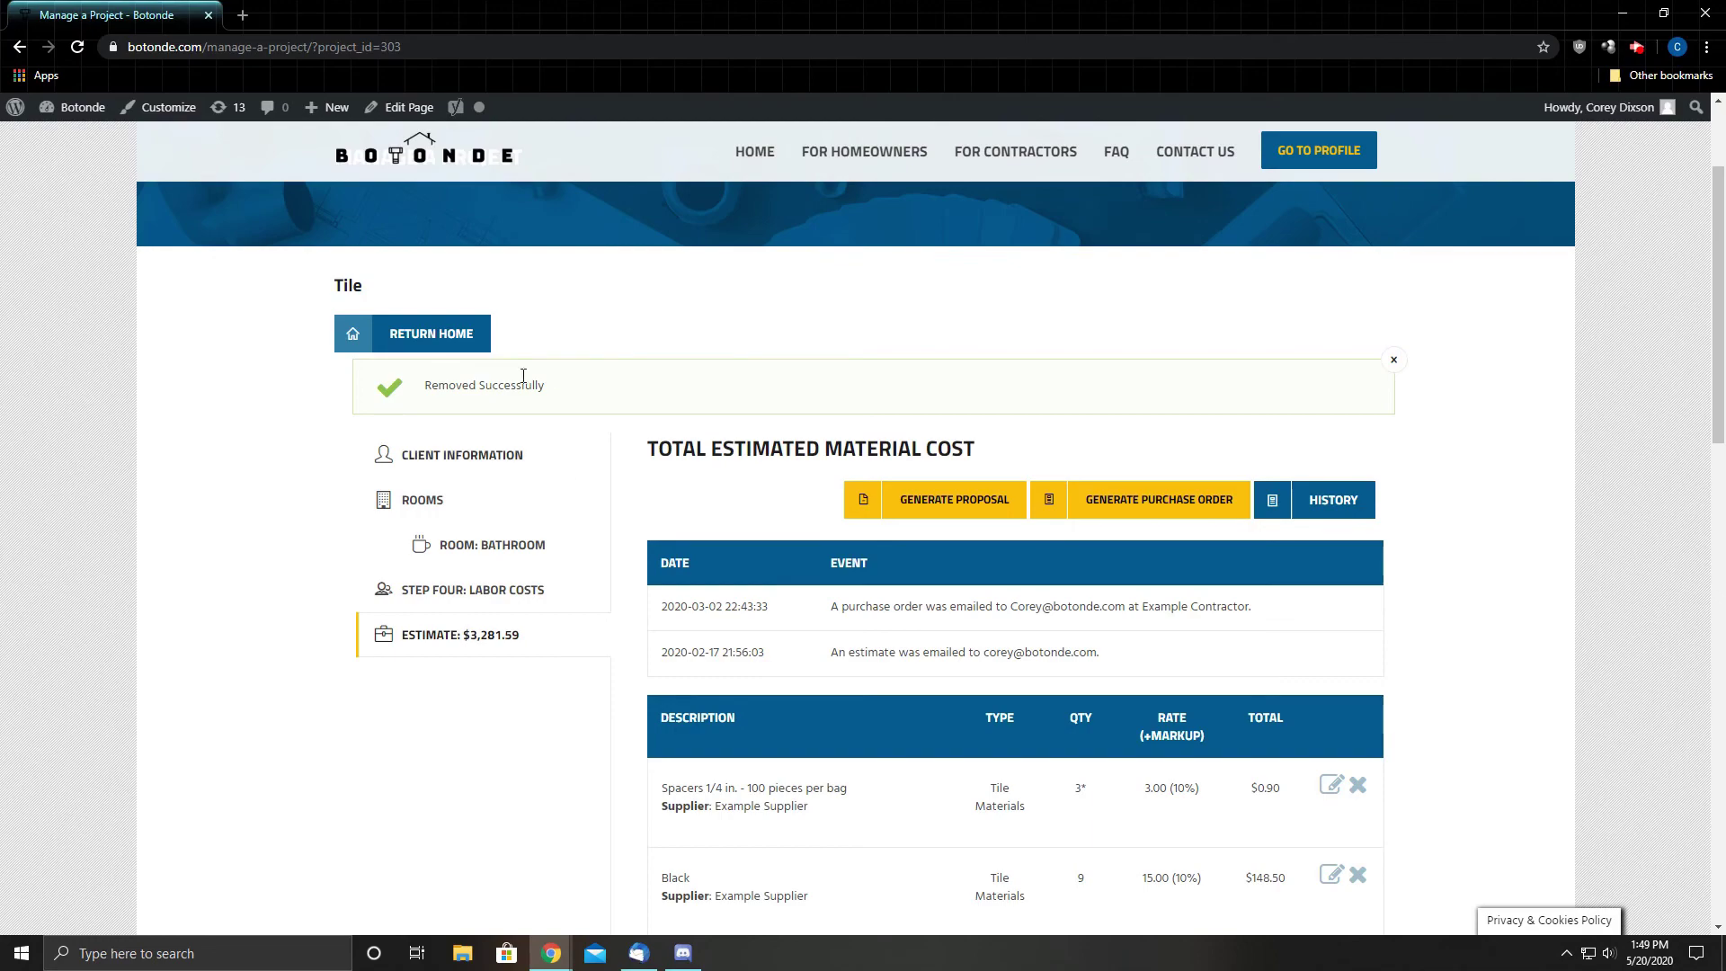
{"action": "left_click", "coordinate": [350, 337]}
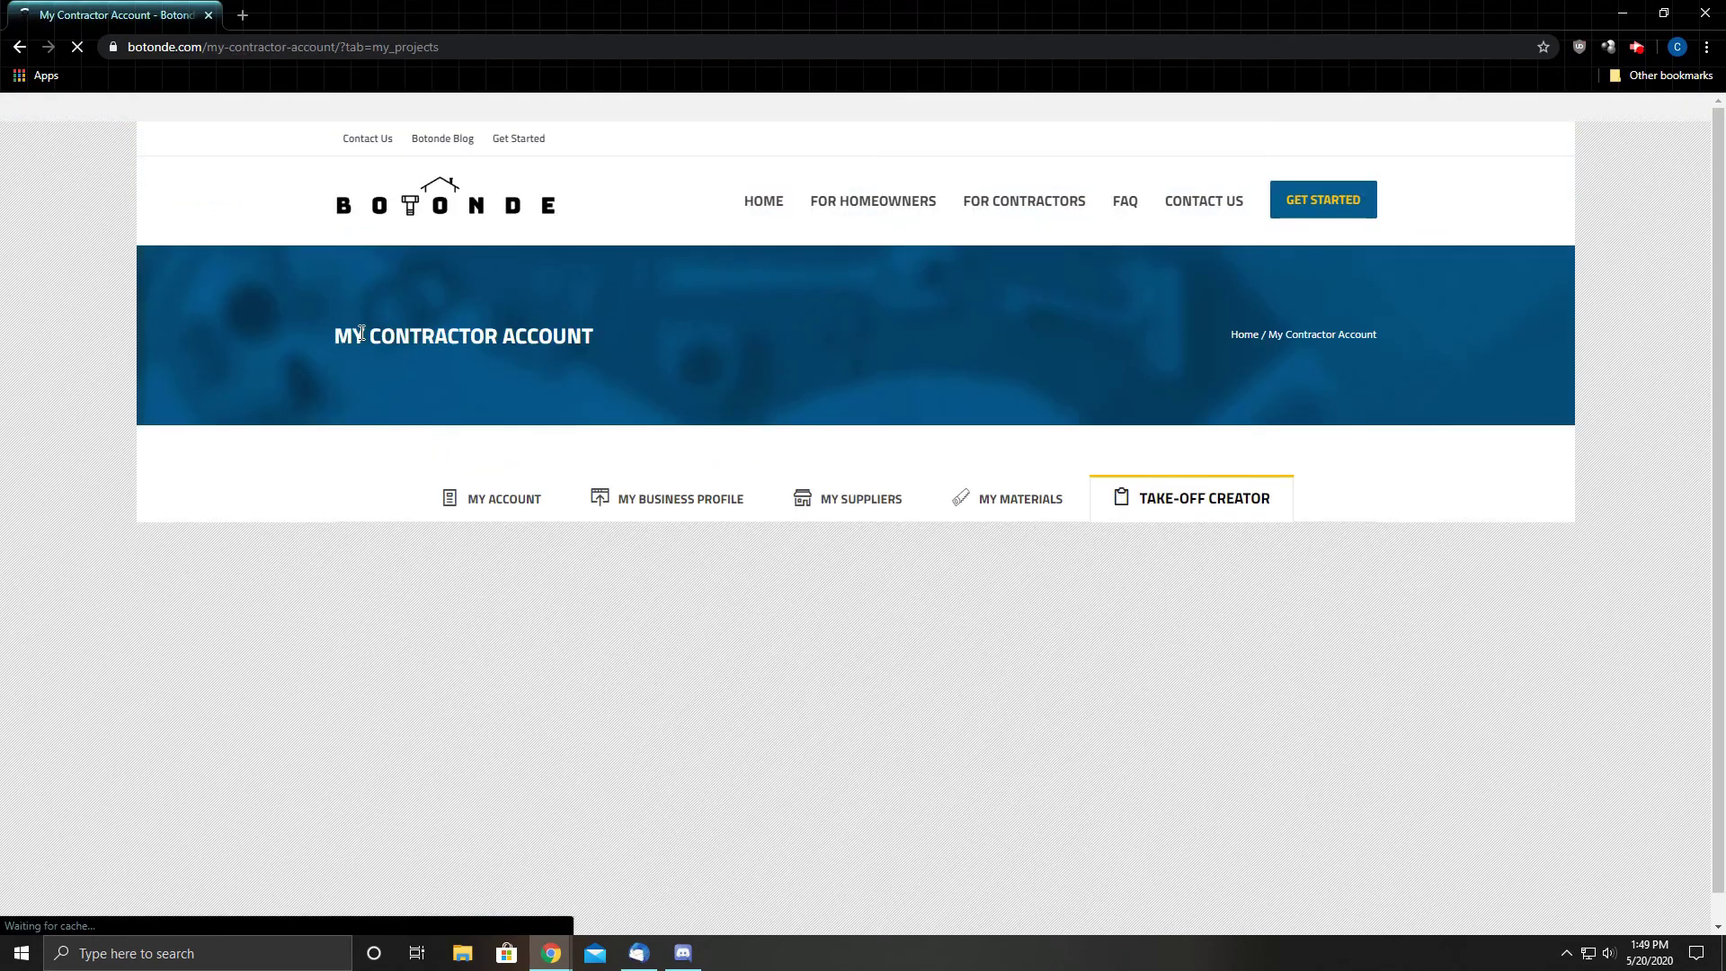
{"action": "scroll", "coordinate": [1082, 632], "scroll_direction": "down", "scroll_amount": 1}
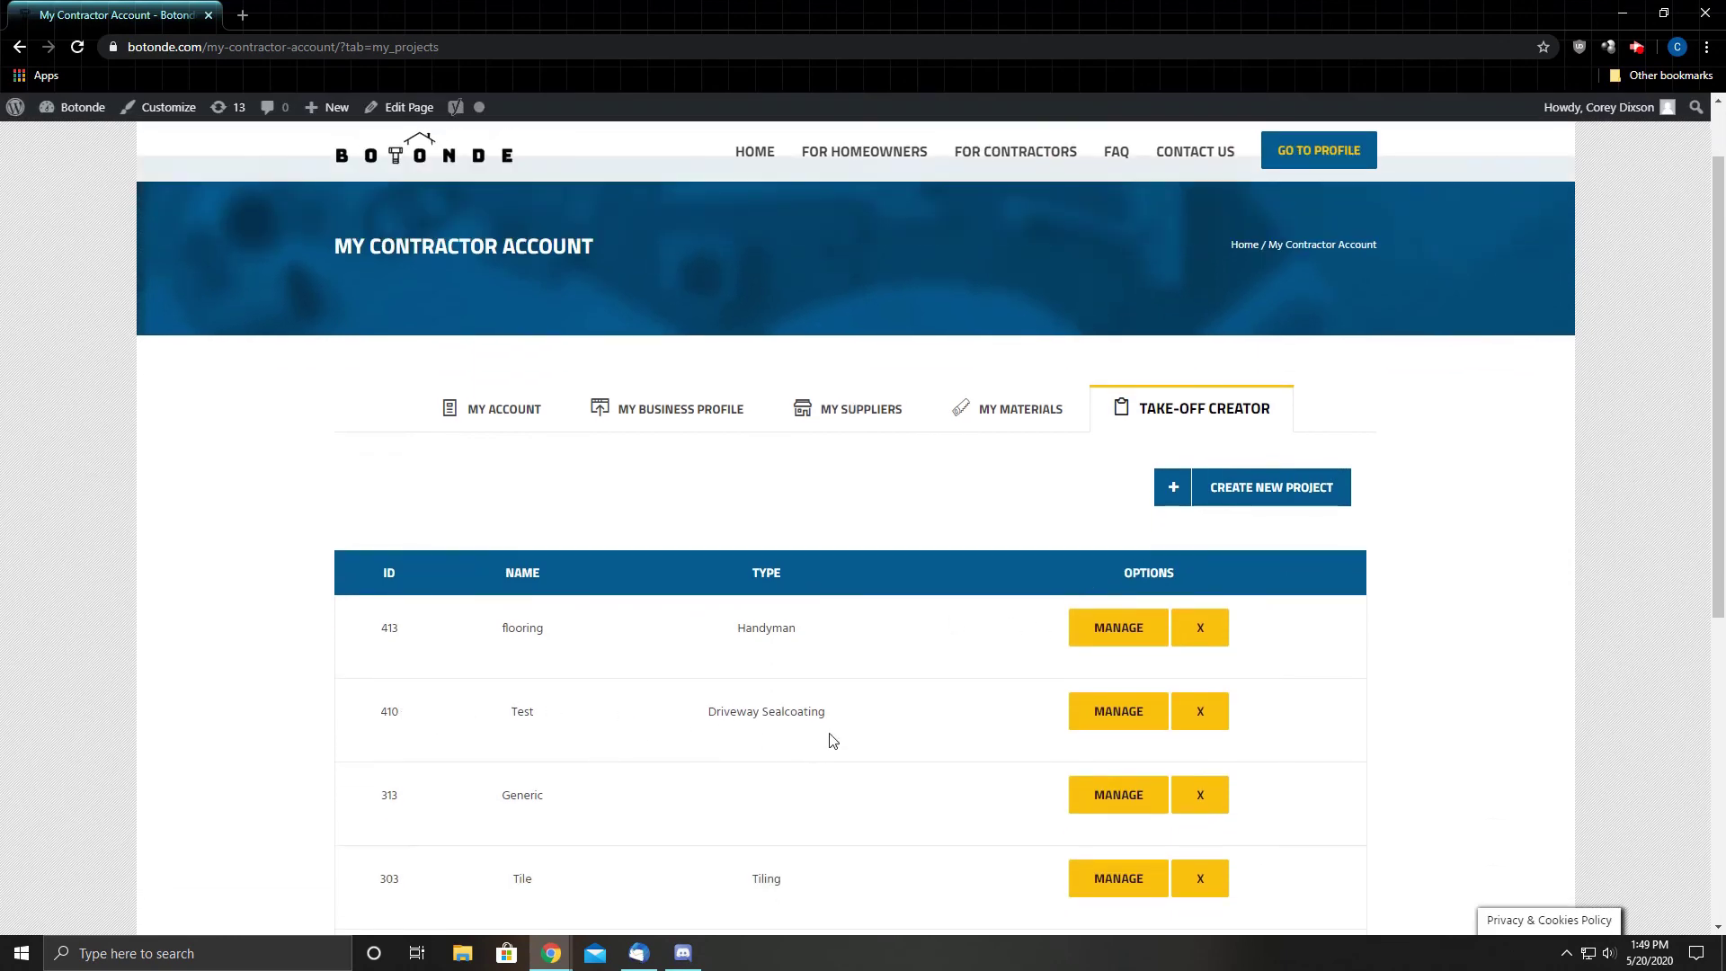
Open the flooring project and review its basic materials and the additional materials available from the Materials List.
{"action": "left_click", "coordinate": [1122, 649]}
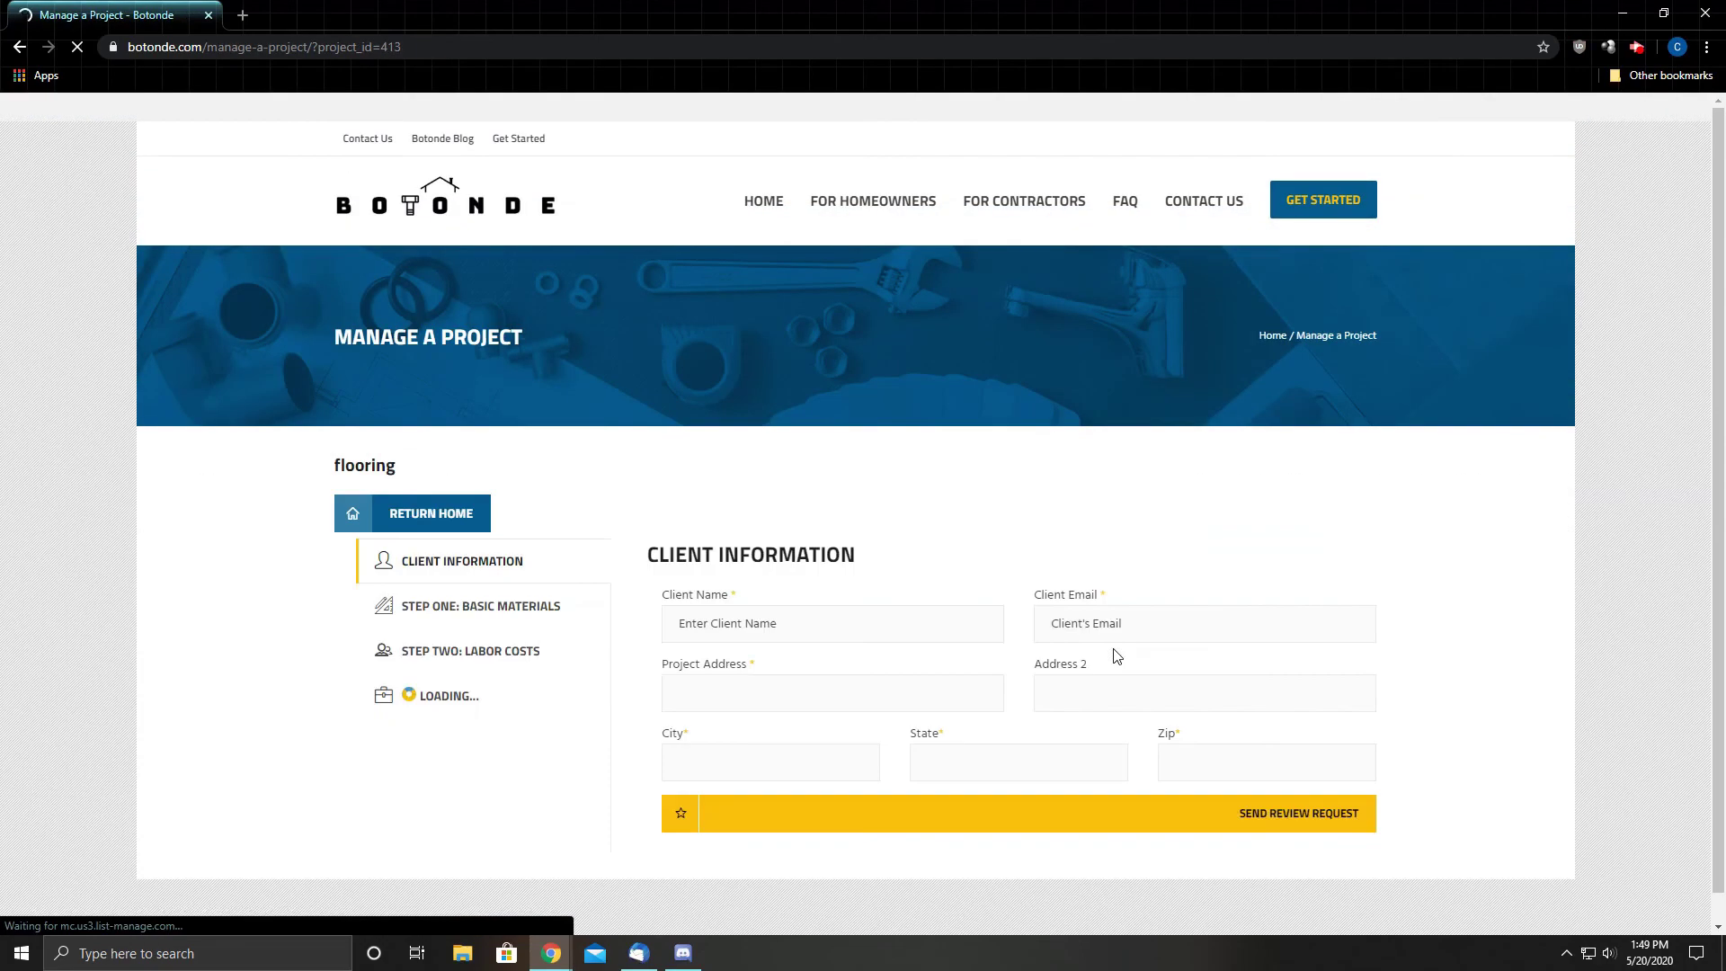
{"action": "left_click", "coordinate": [532, 608]}
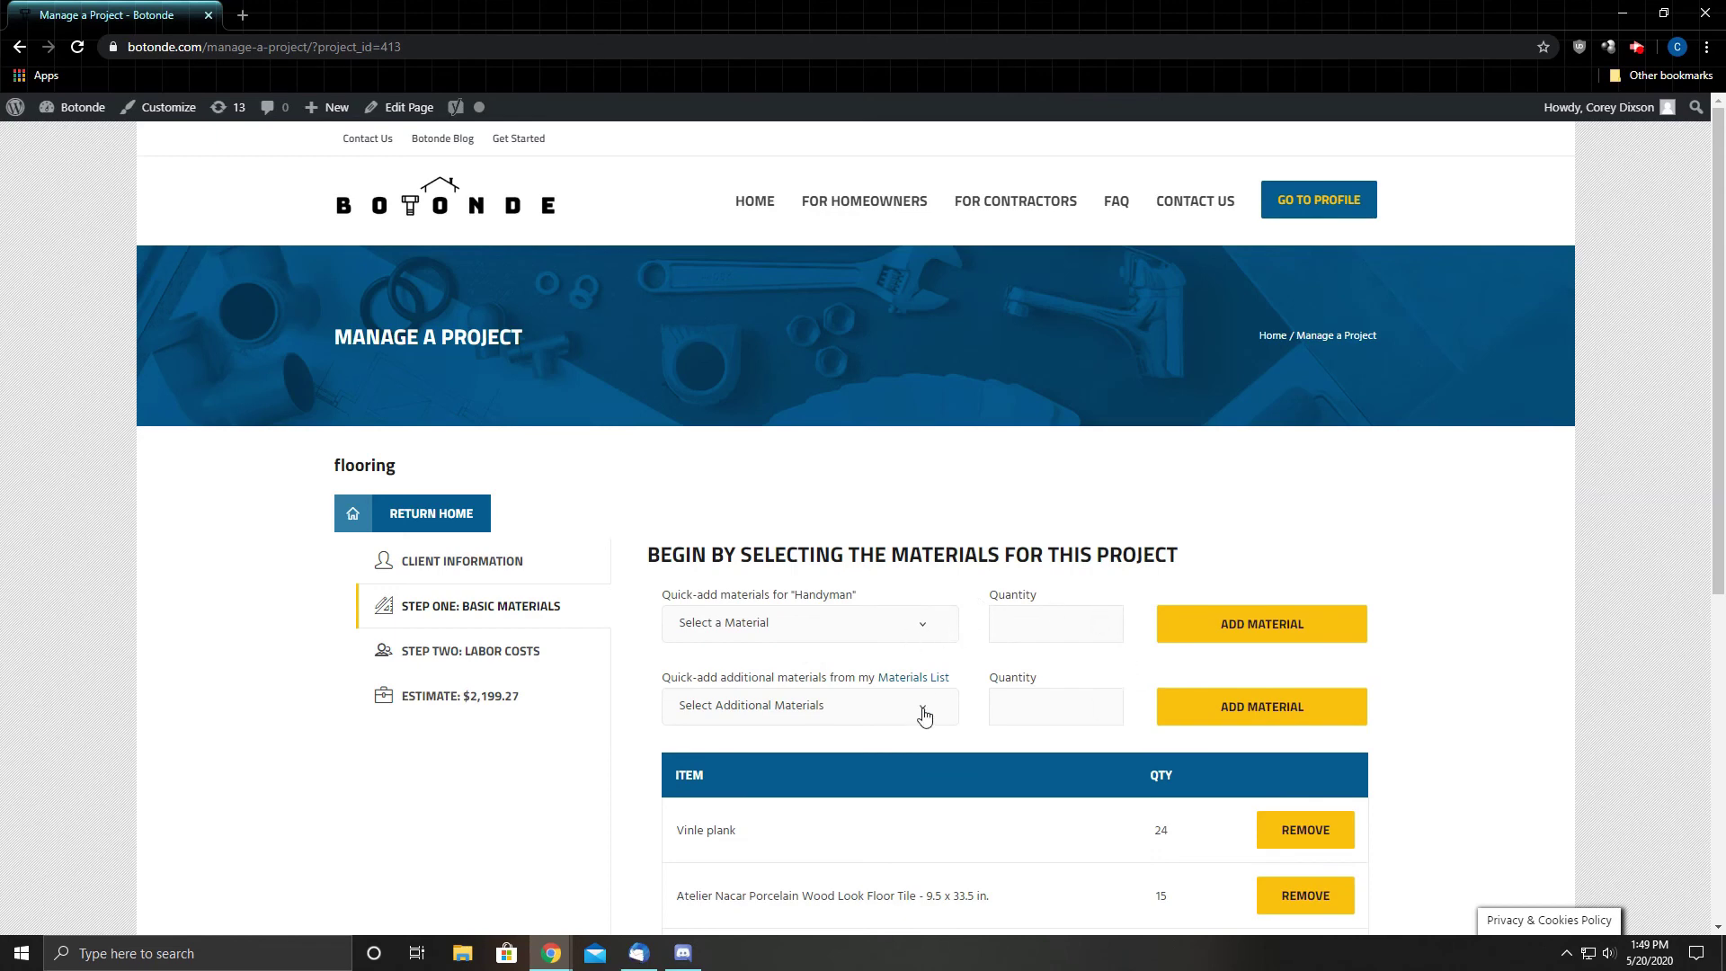
{"action": "scroll", "coordinate": [925, 713], "scroll_direction": "down", "scroll_amount": 3}
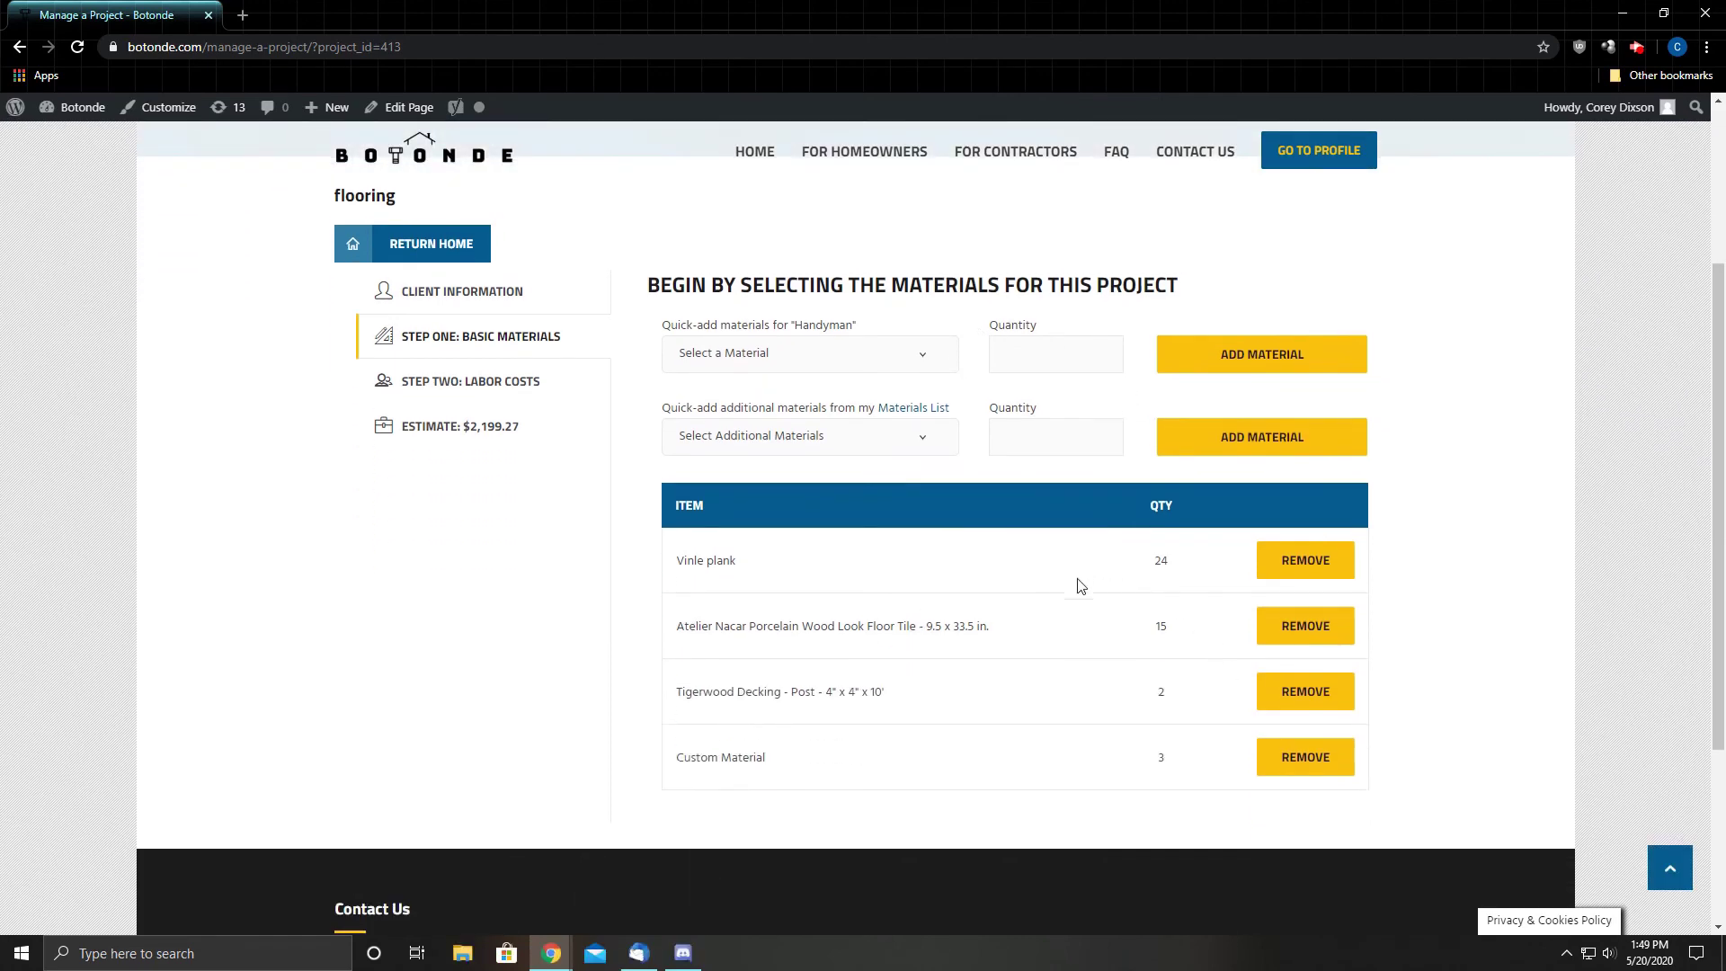
{"action": "left_click", "coordinate": [929, 440]}
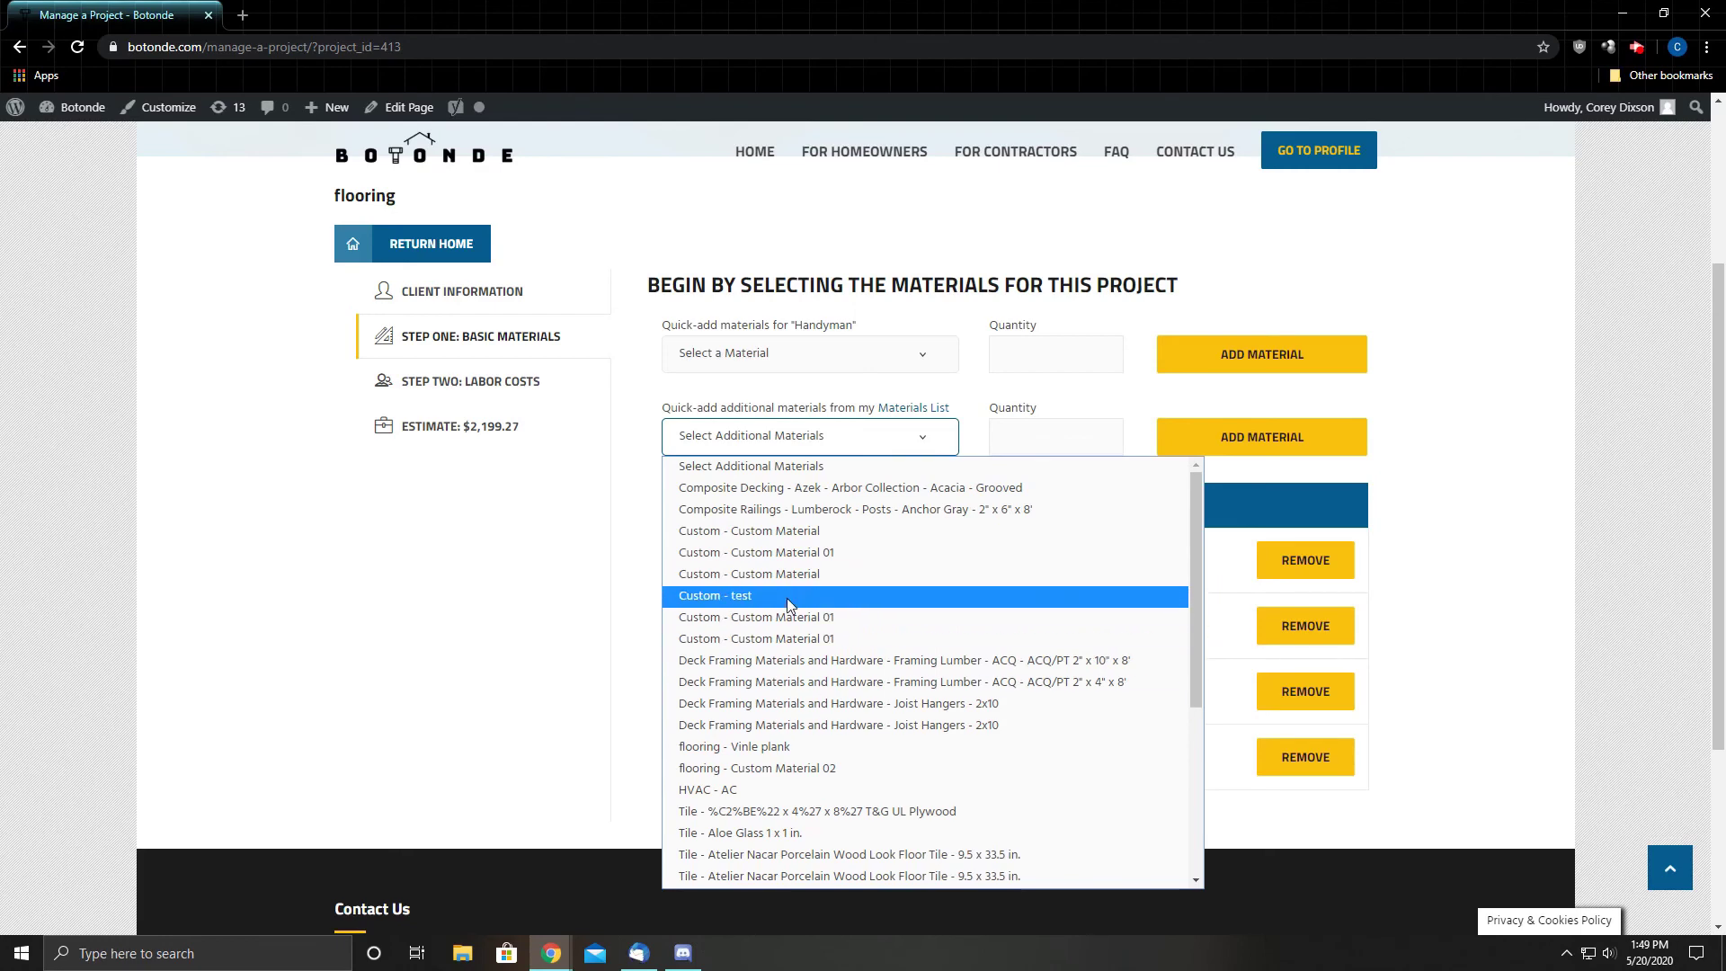
{"action": "scroll", "coordinate": [796, 805], "scroll_direction": "down", "scroll_amount": 3}
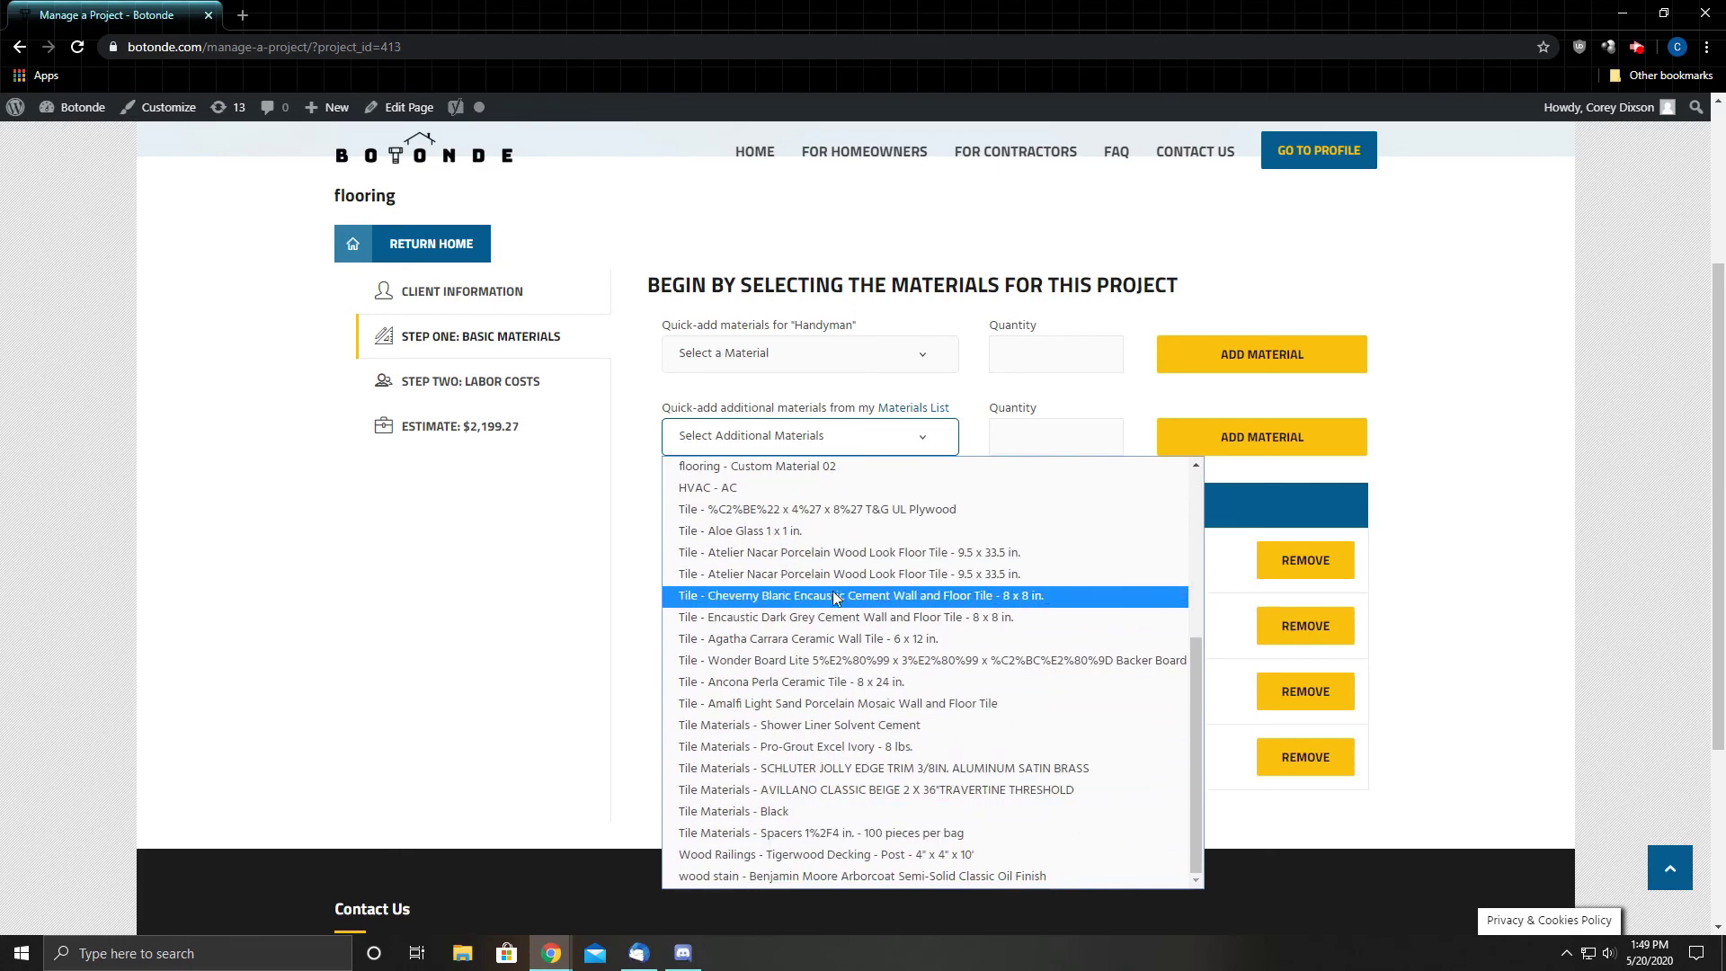
{"action": "scroll", "coordinate": [844, 490], "scroll_direction": "up", "scroll_amount": 3}
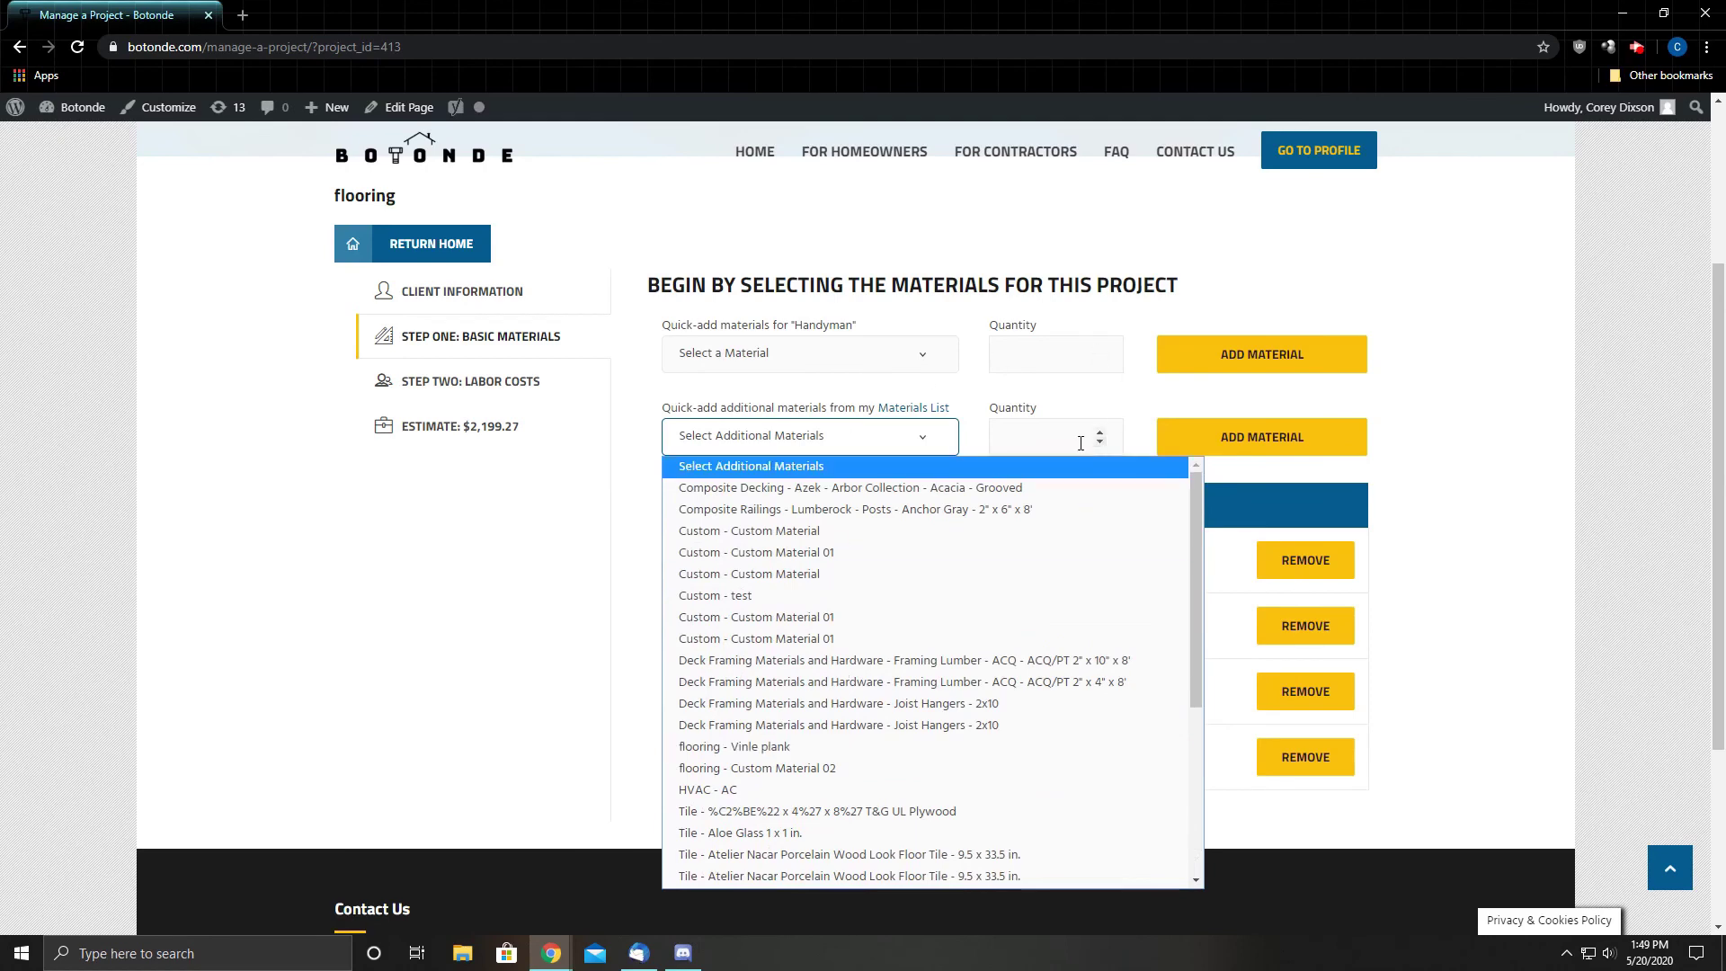
{"action": "left_click", "coordinate": [1075, 399]}
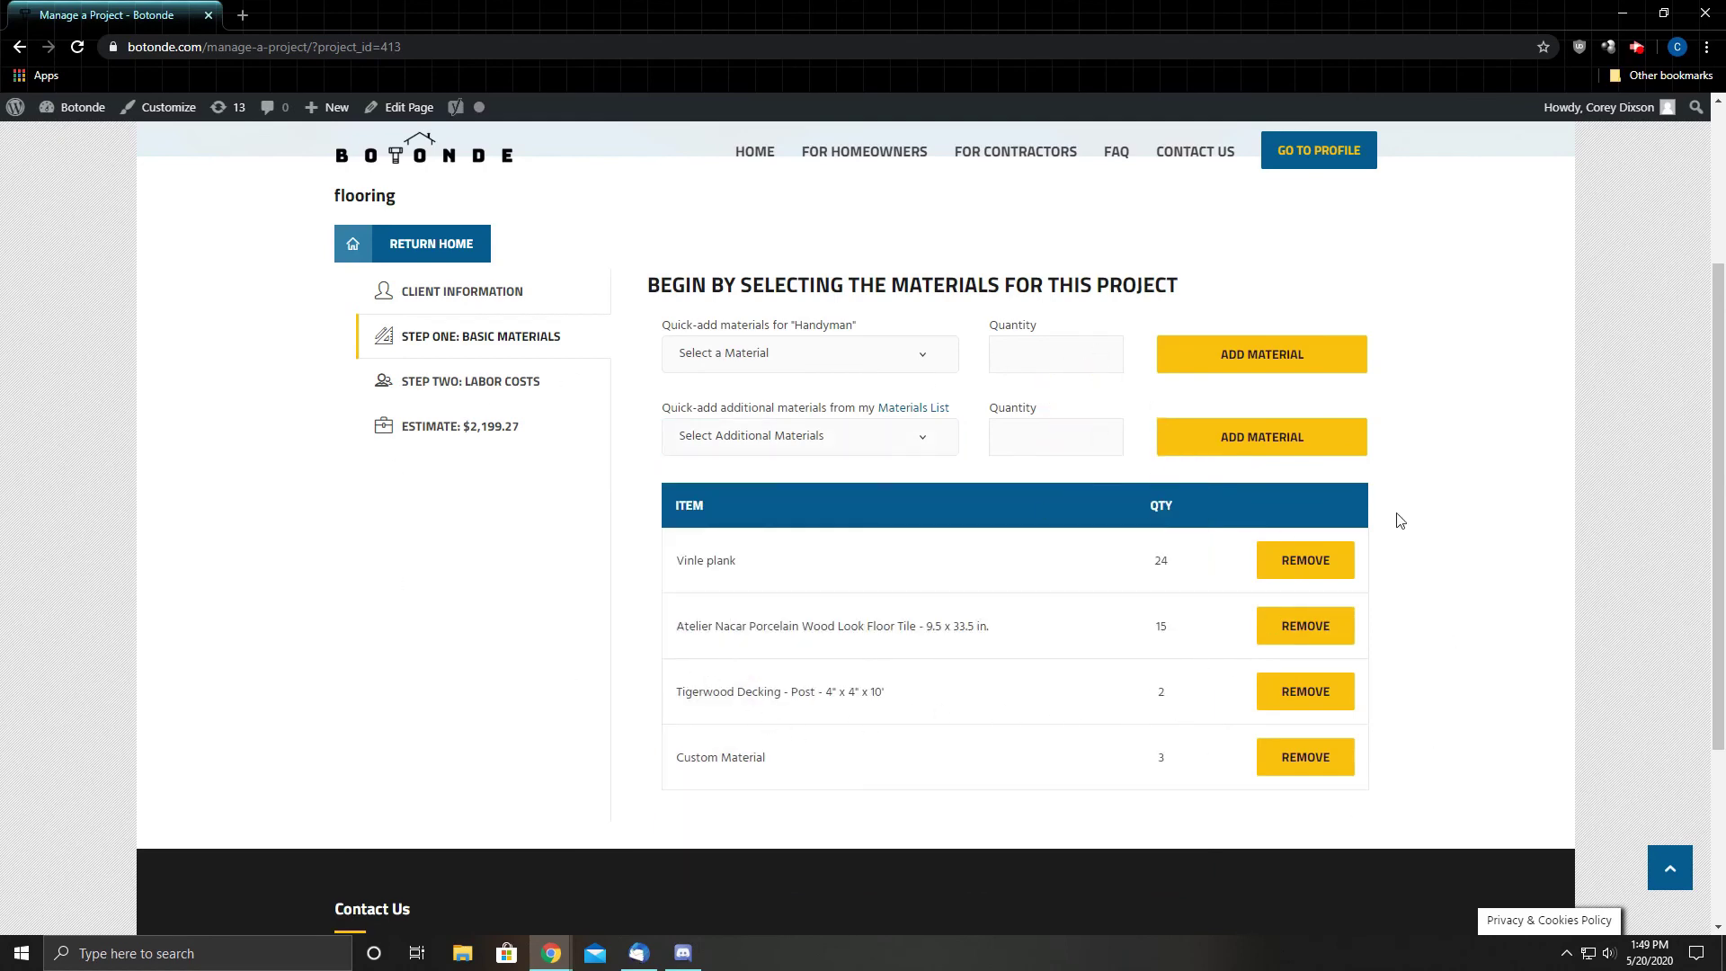
Review the flooring project's labor costs and its estimate down to the total estimated material cost.
{"action": "left_click", "coordinate": [472, 389]}
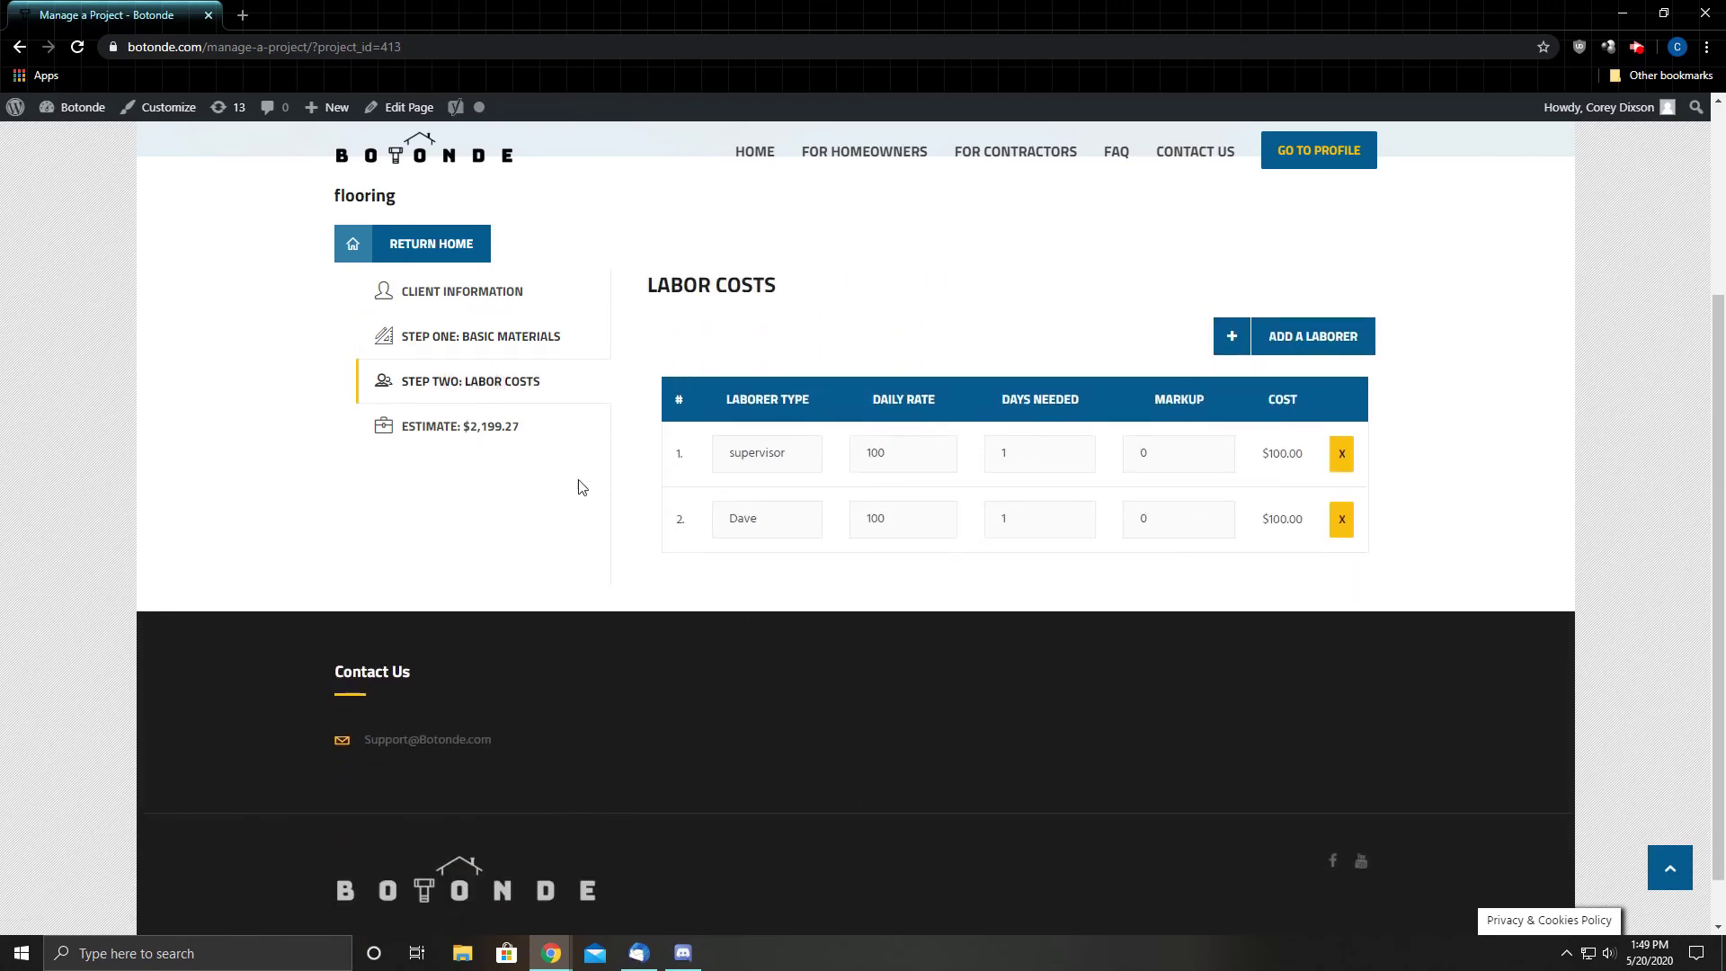
{"action": "left_click", "coordinate": [501, 426]}
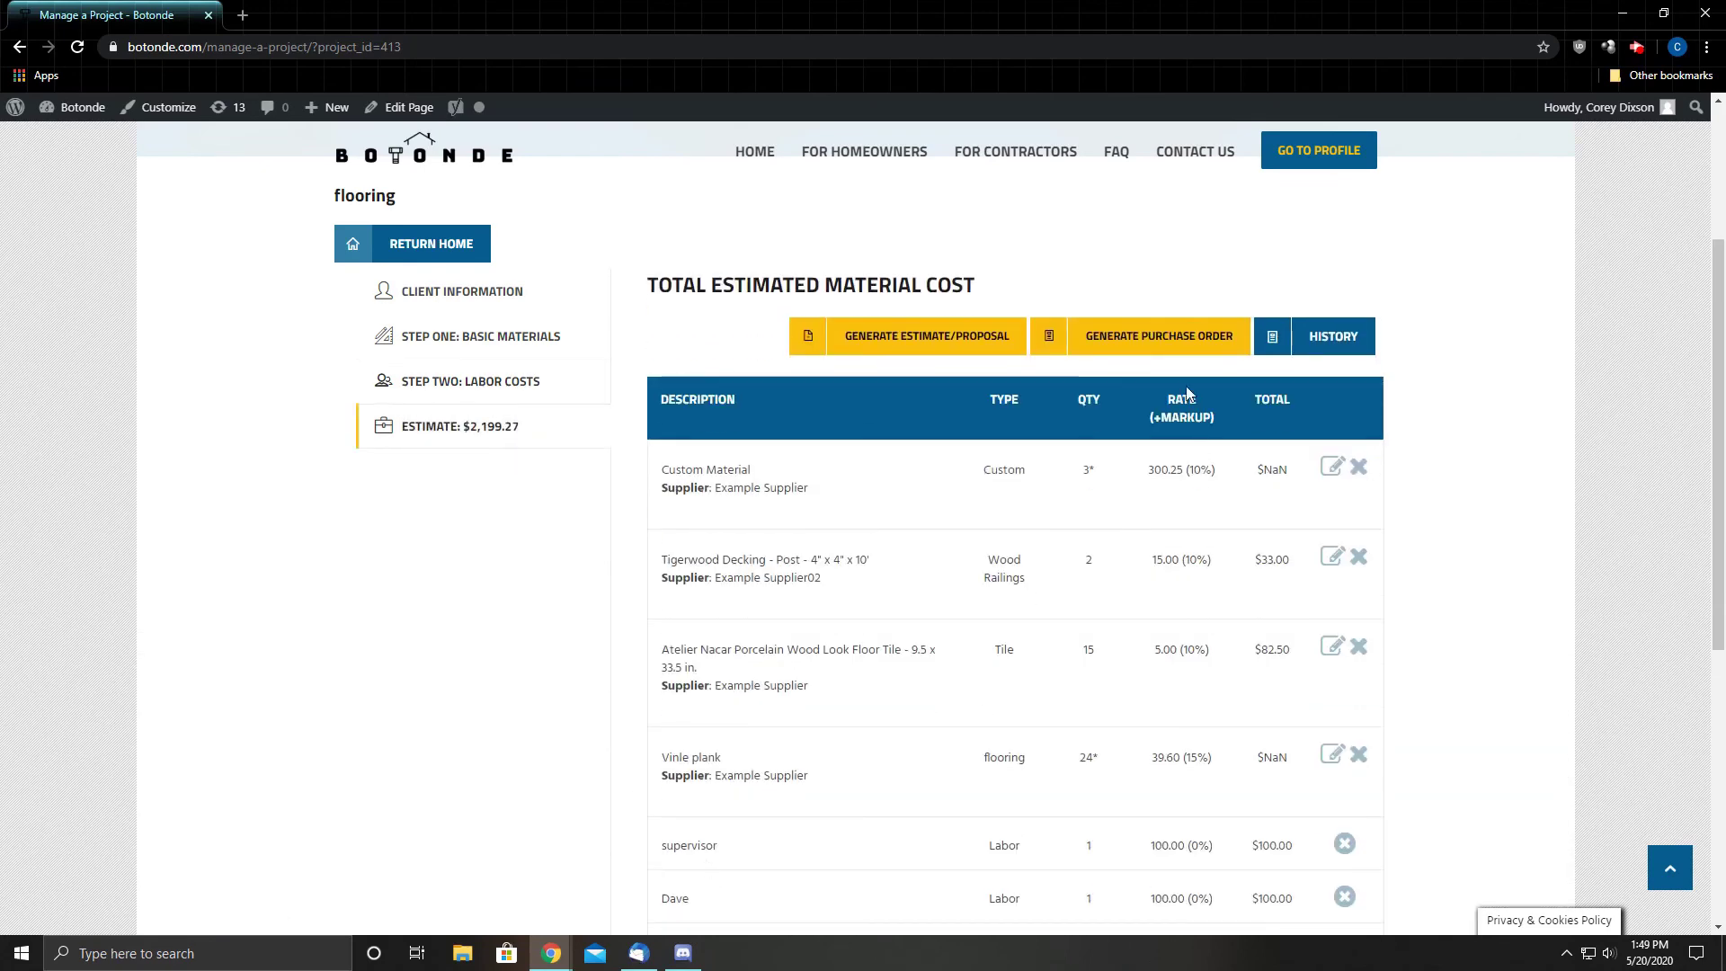
{"action": "scroll", "coordinate": [1110, 485], "scroll_direction": "down", "scroll_amount": 3}
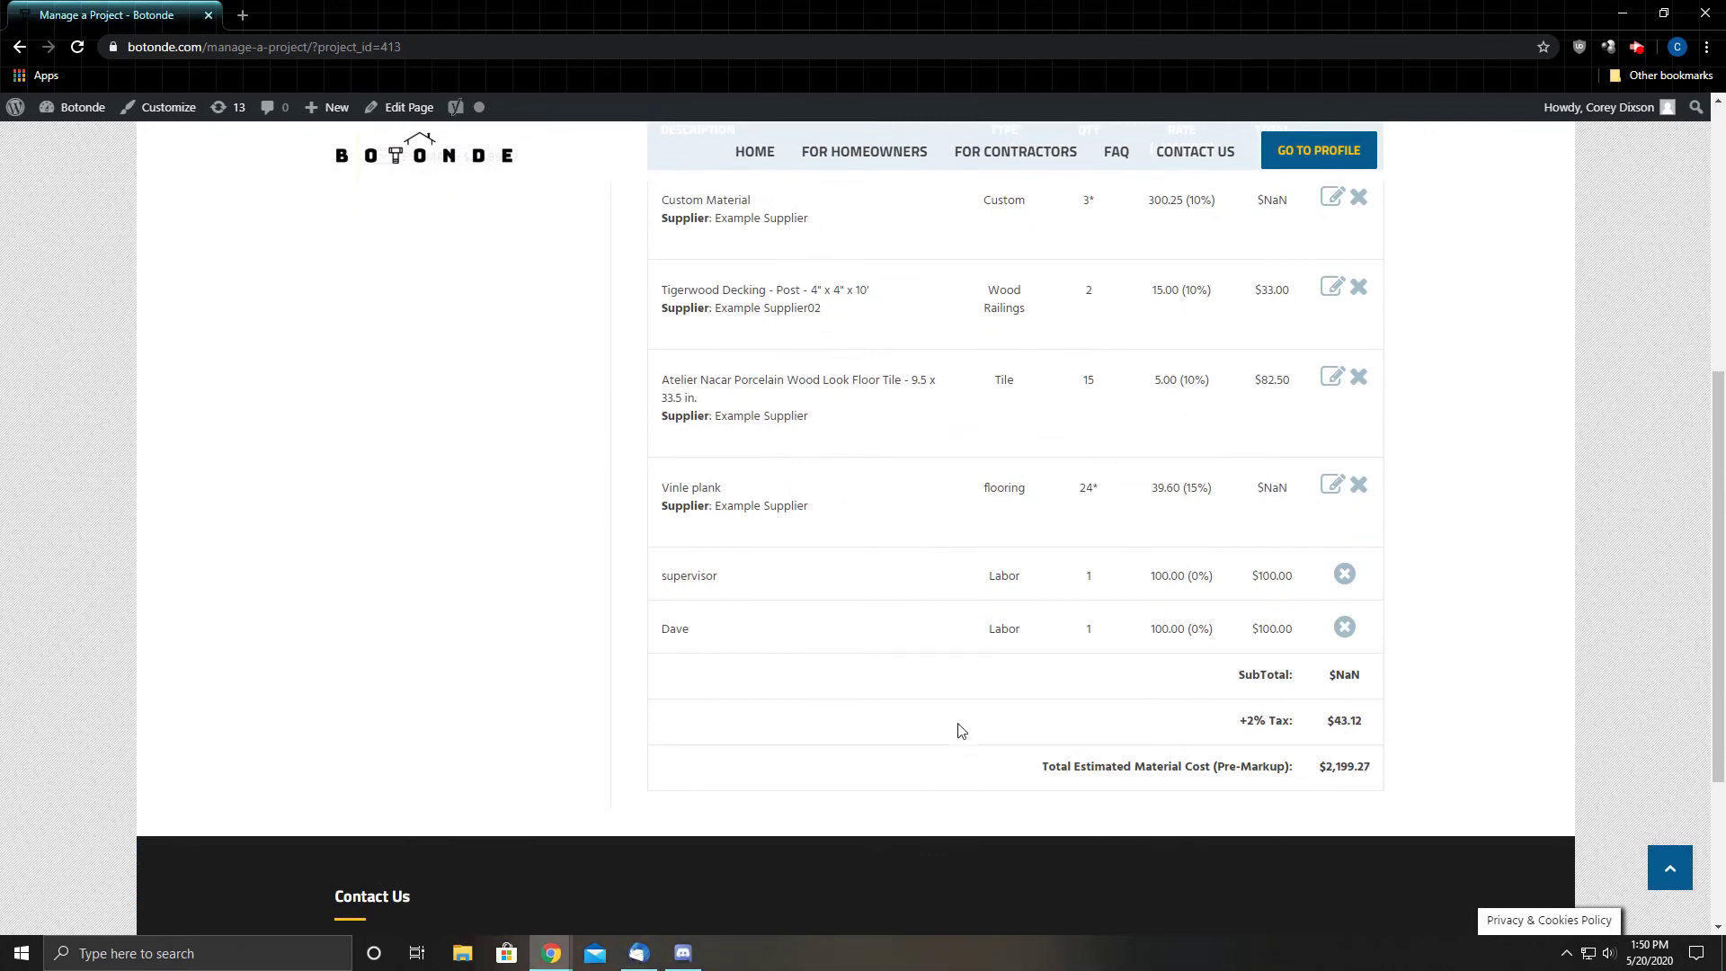
Generate the flooring project's proposal, review its introduction letter and description of work, and close it.
{"action": "scroll", "coordinate": [966, 746], "scroll_direction": "up", "scroll_amount": 6}
{"action": "left_click", "coordinate": [910, 615]}
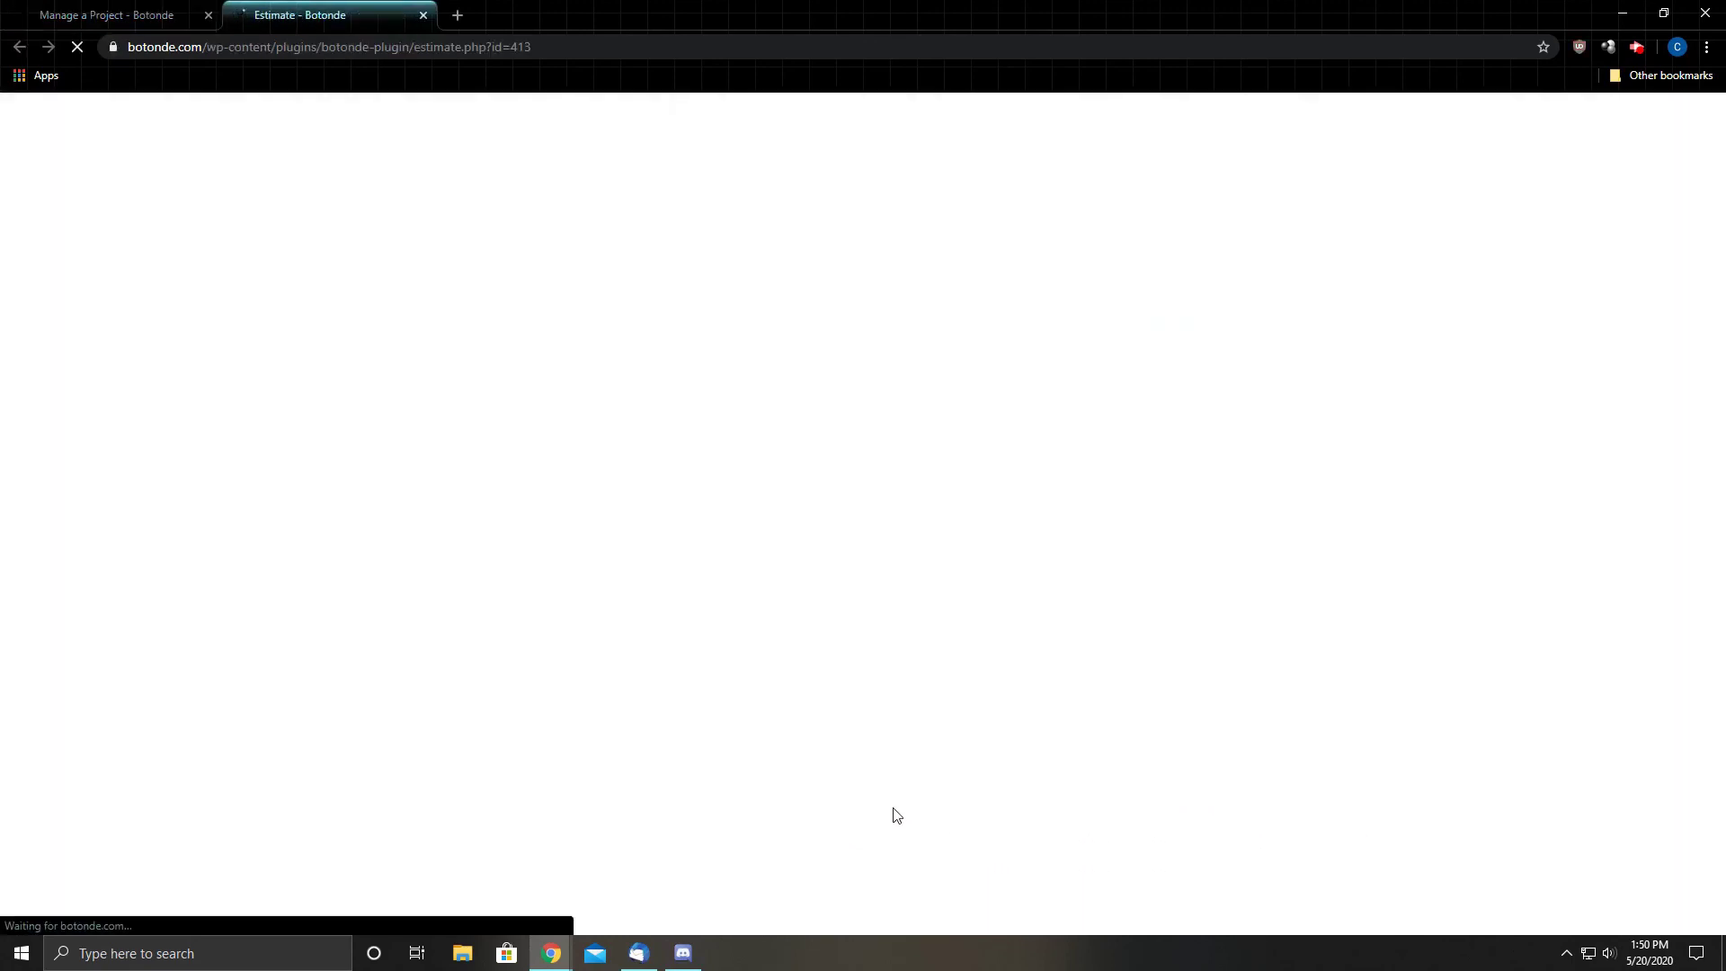
{"action": "scroll", "coordinate": [906, 758], "scroll_direction": "down", "scroll_amount": 3}
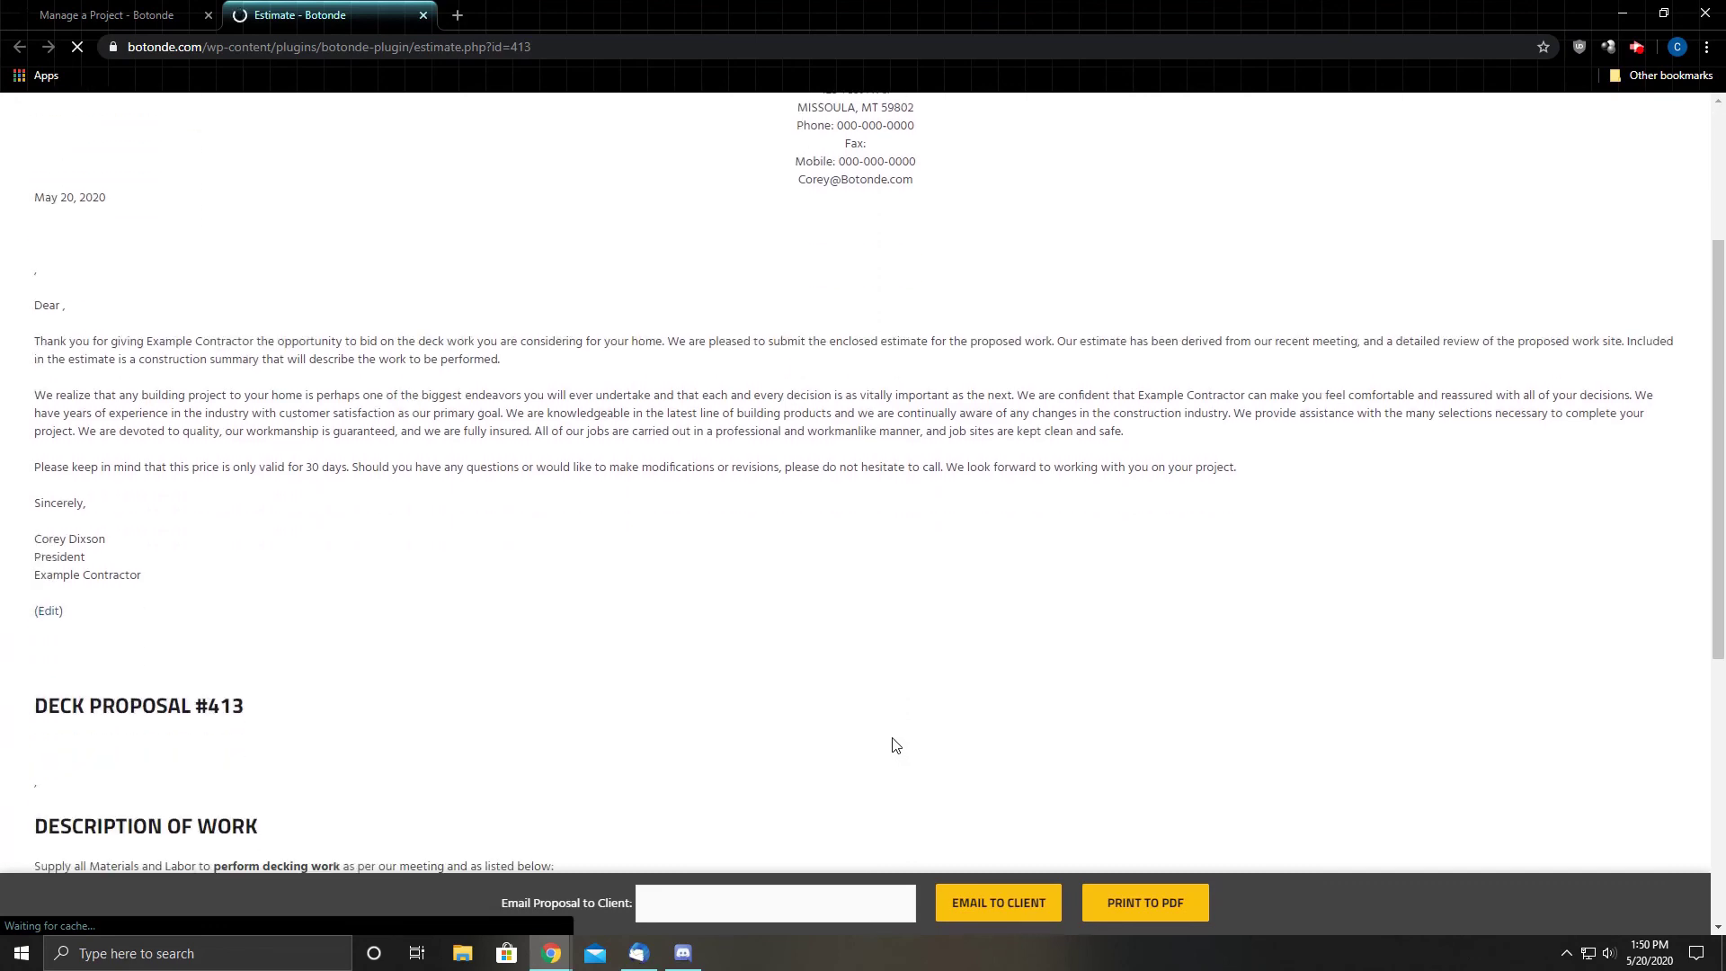
{"action": "scroll", "coordinate": [817, 416], "scroll_direction": "down", "scroll_amount": 5}
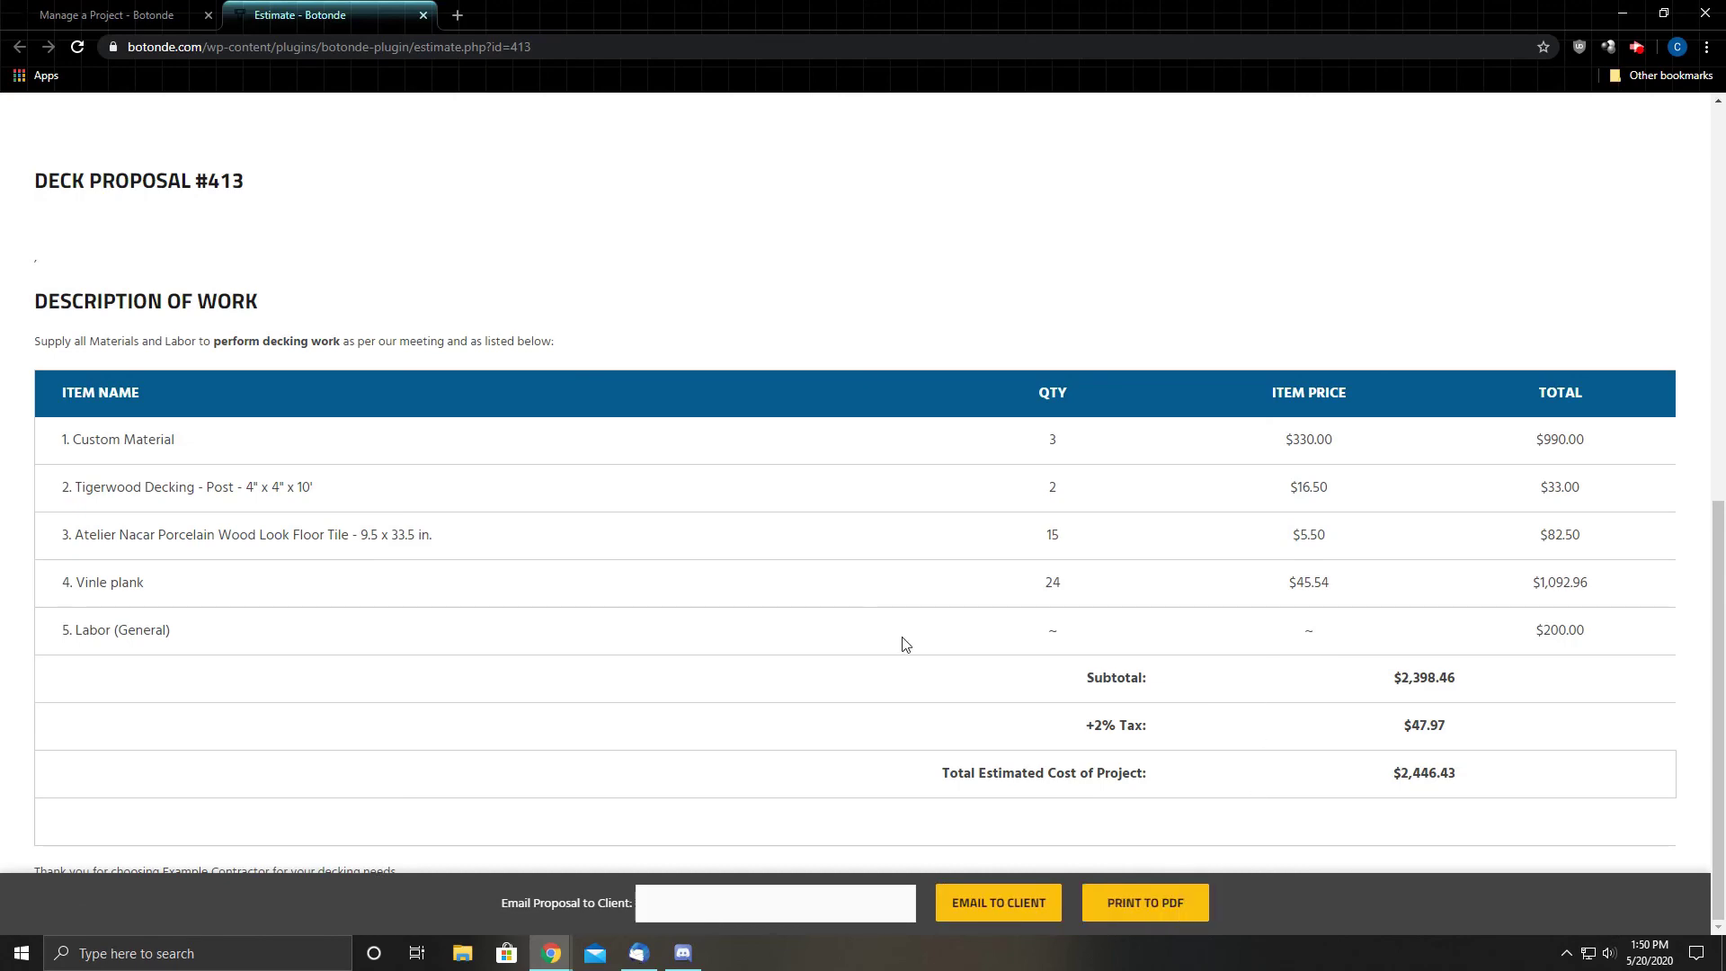
{"action": "scroll", "coordinate": [903, 643], "scroll_direction": "up", "scroll_amount": 8}
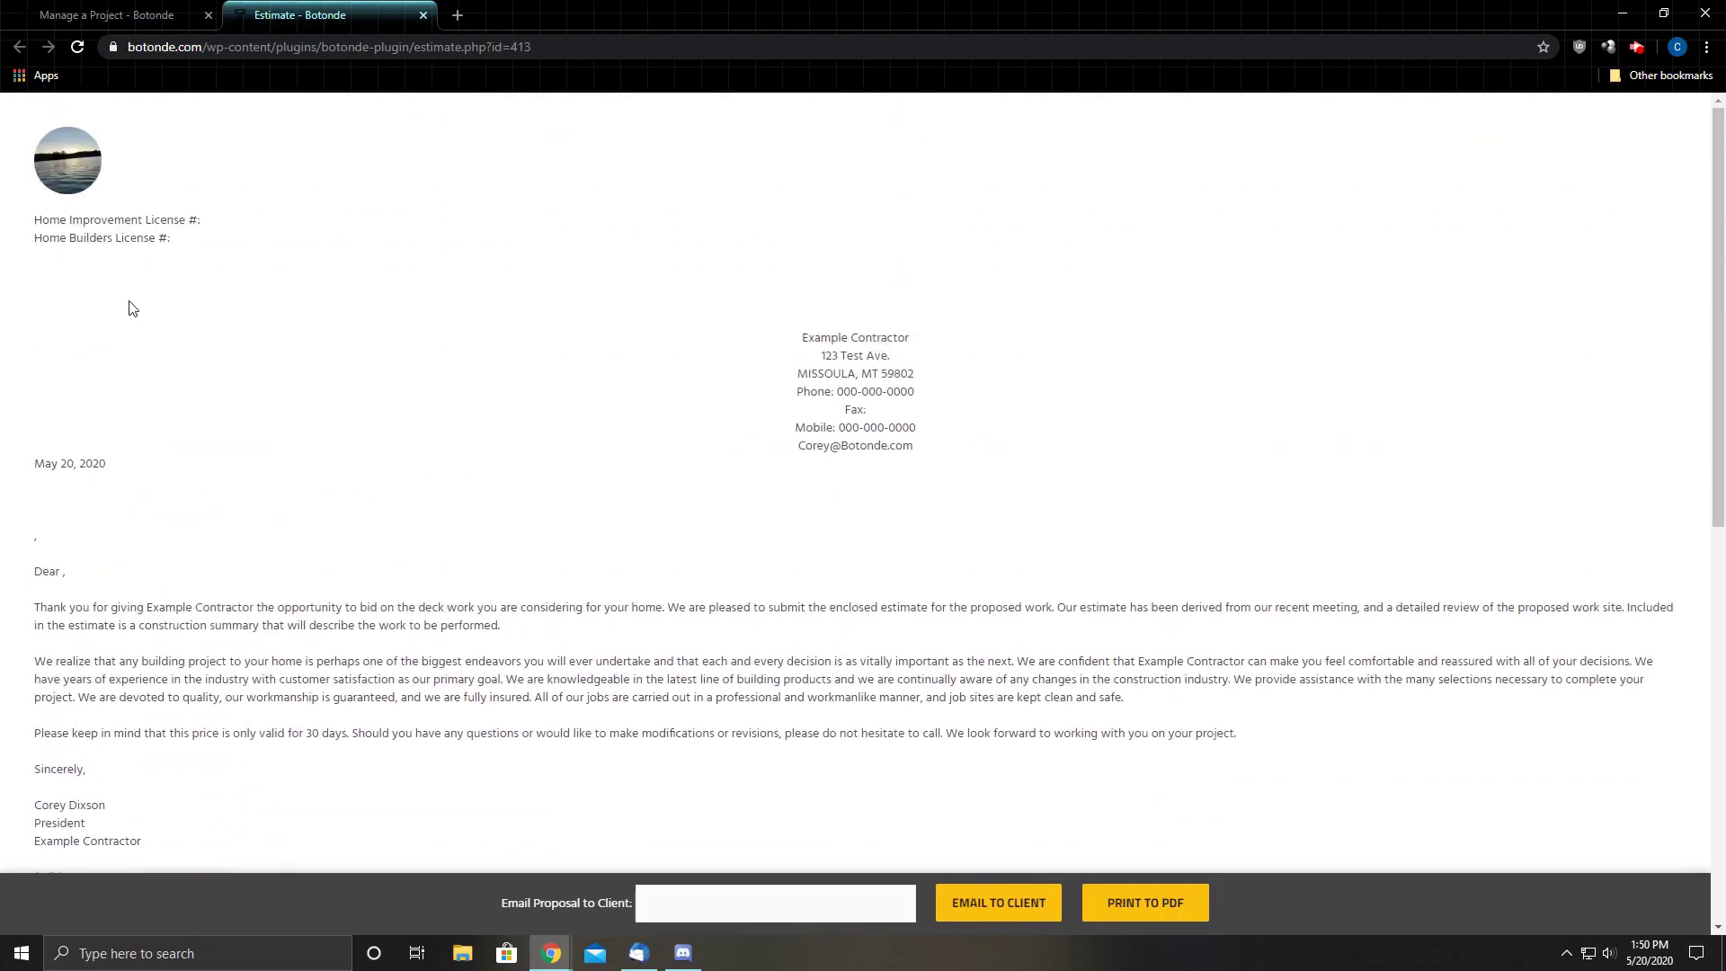
{"action": "left_click", "coordinate": [425, 14]}
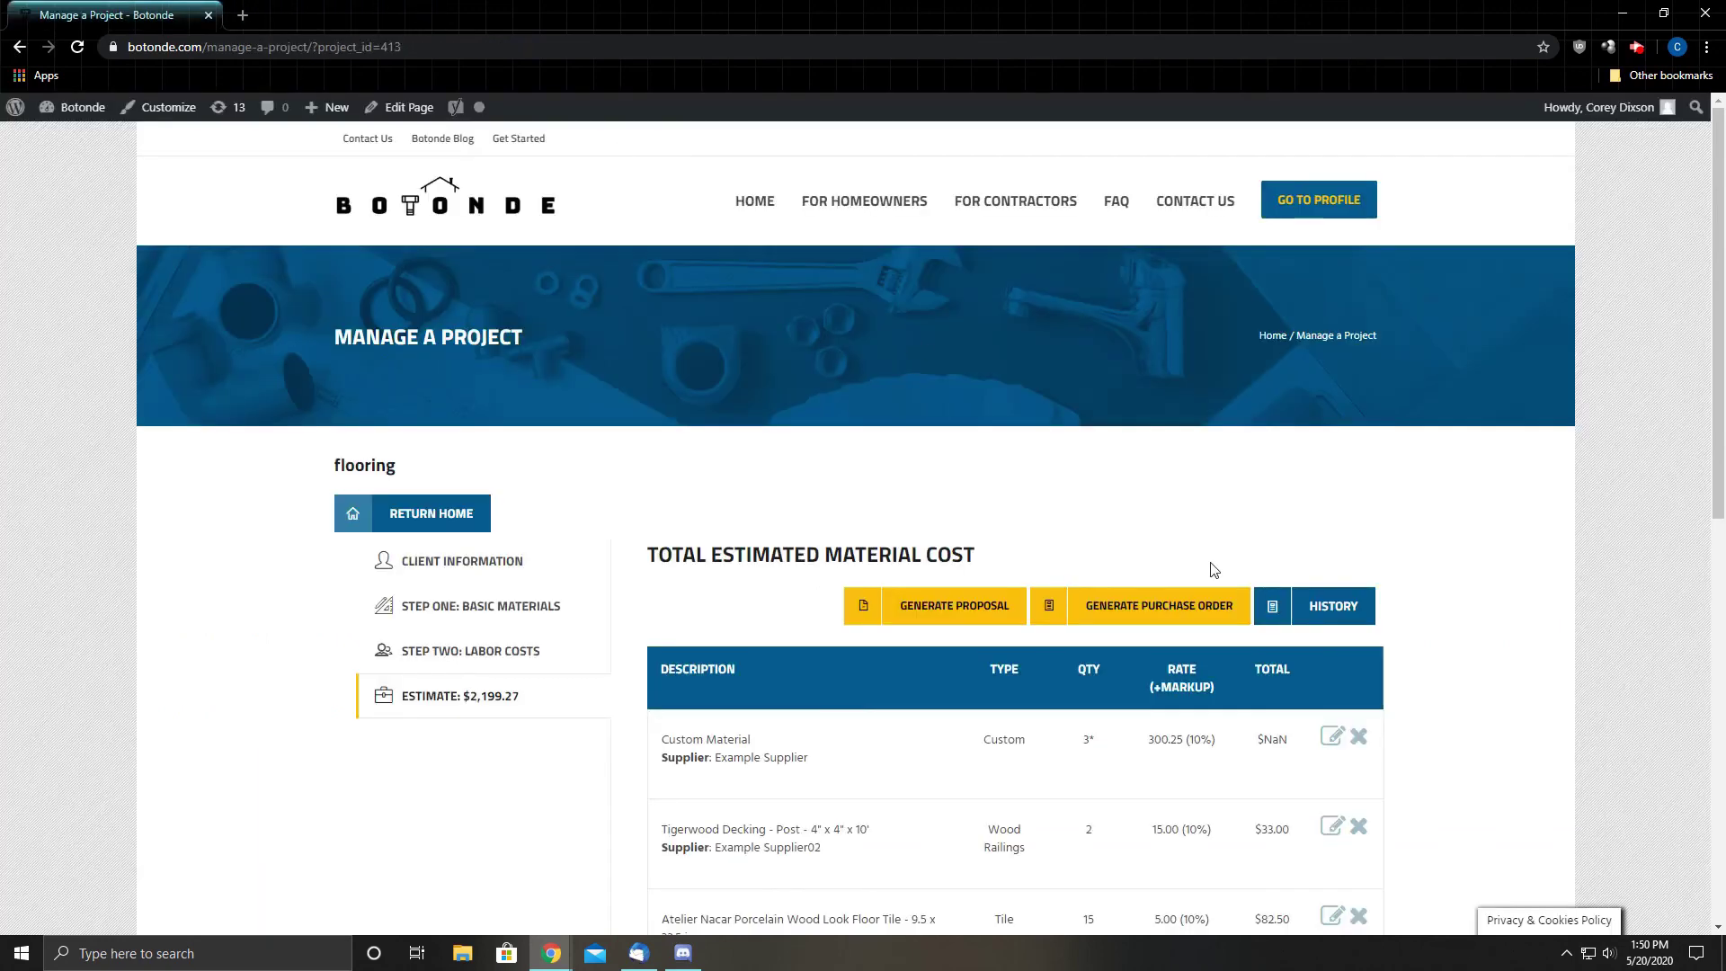
Generate the flooring project's purchase orders, review those for Example Supplier and Example Supplier02, and close them.
{"action": "left_click", "coordinate": [1140, 607]}
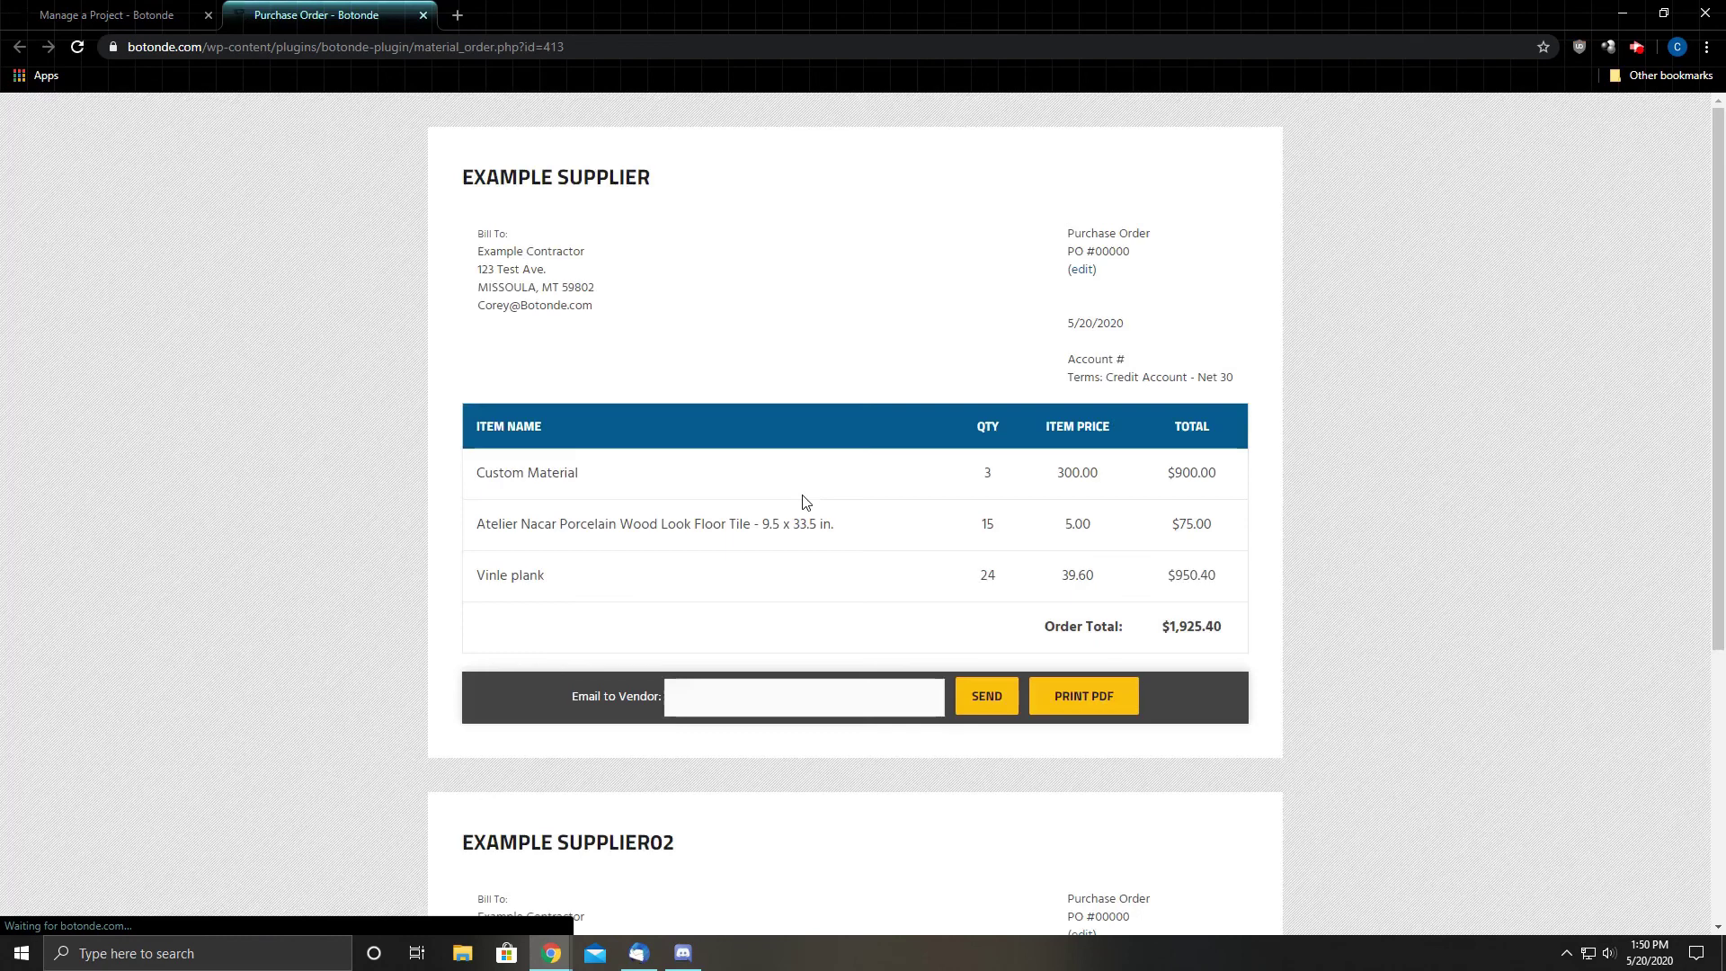
{"action": "scroll", "coordinate": [426, 601], "scroll_direction": "down", "scroll_amount": 5}
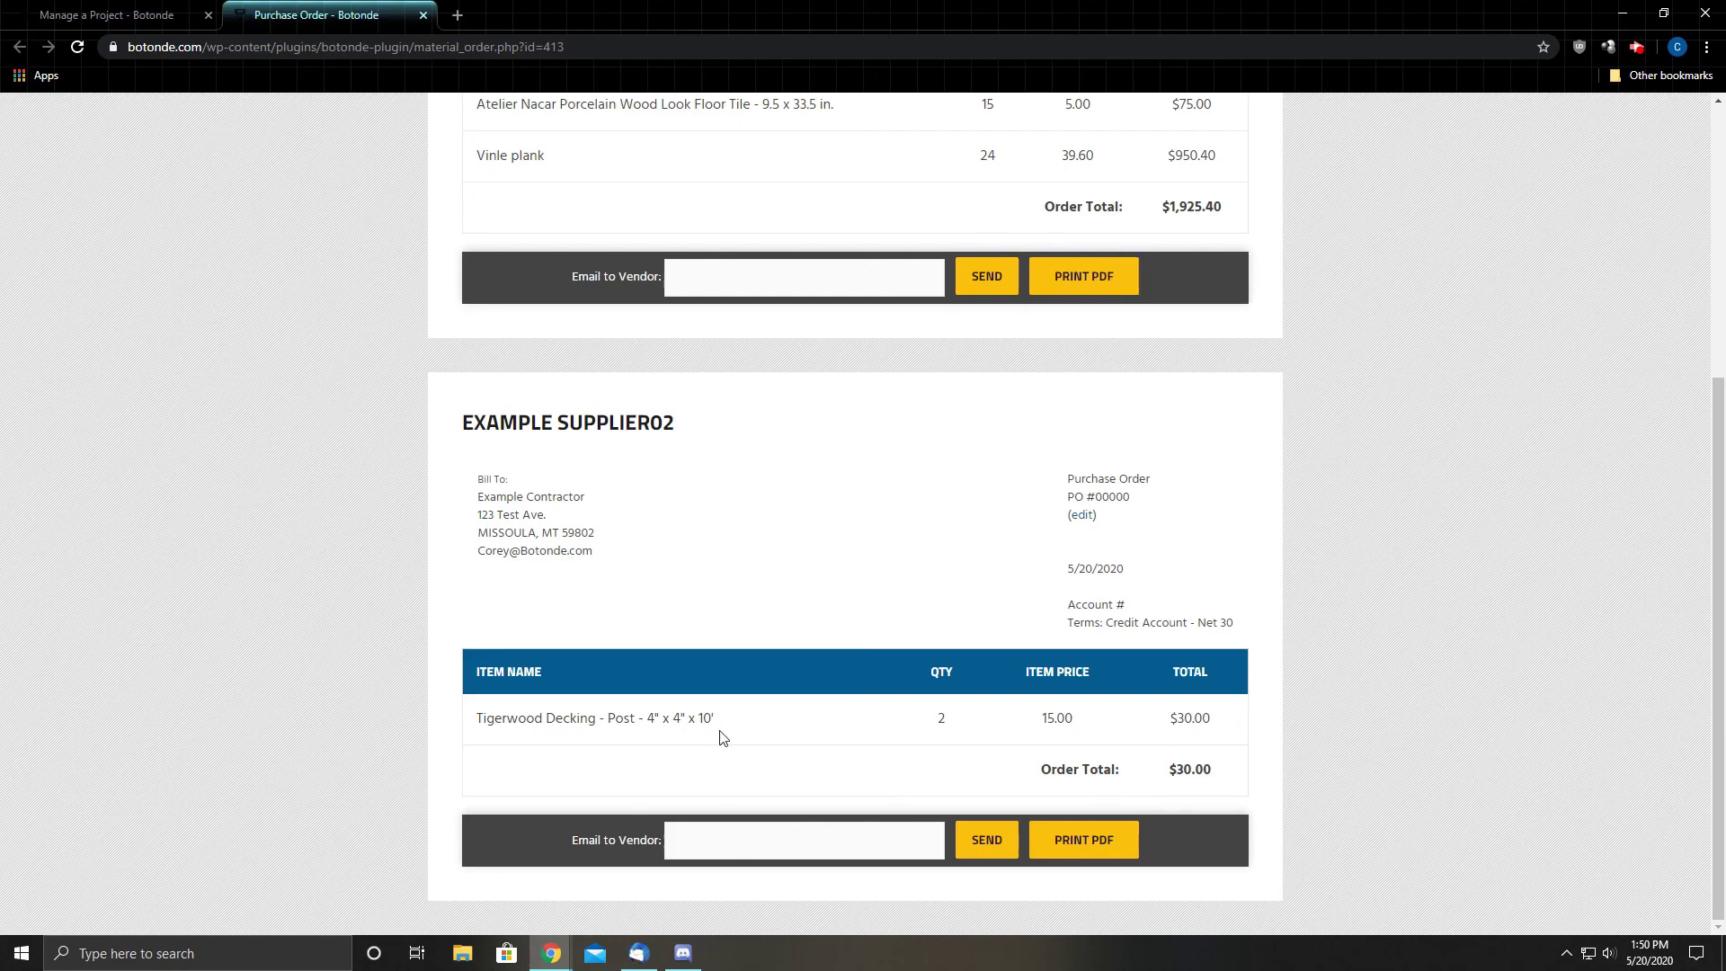
{"action": "scroll", "coordinate": [720, 738], "scroll_direction": "up", "scroll_amount": 5}
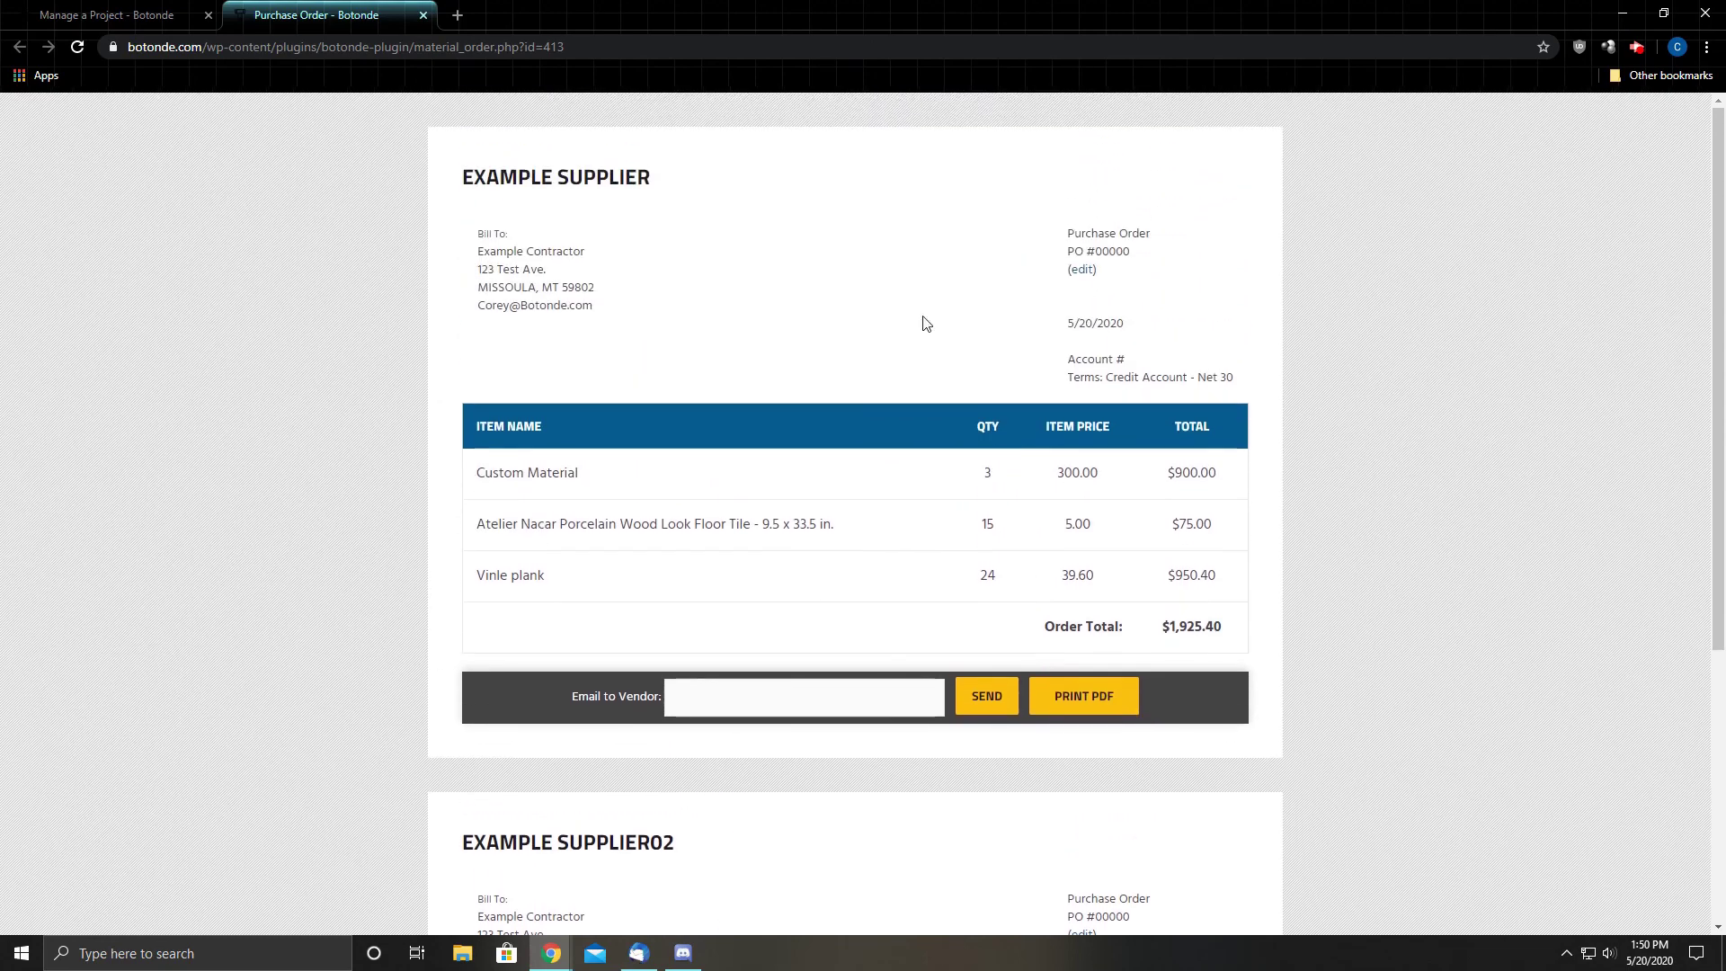
{"action": "left_click", "coordinate": [422, 15]}
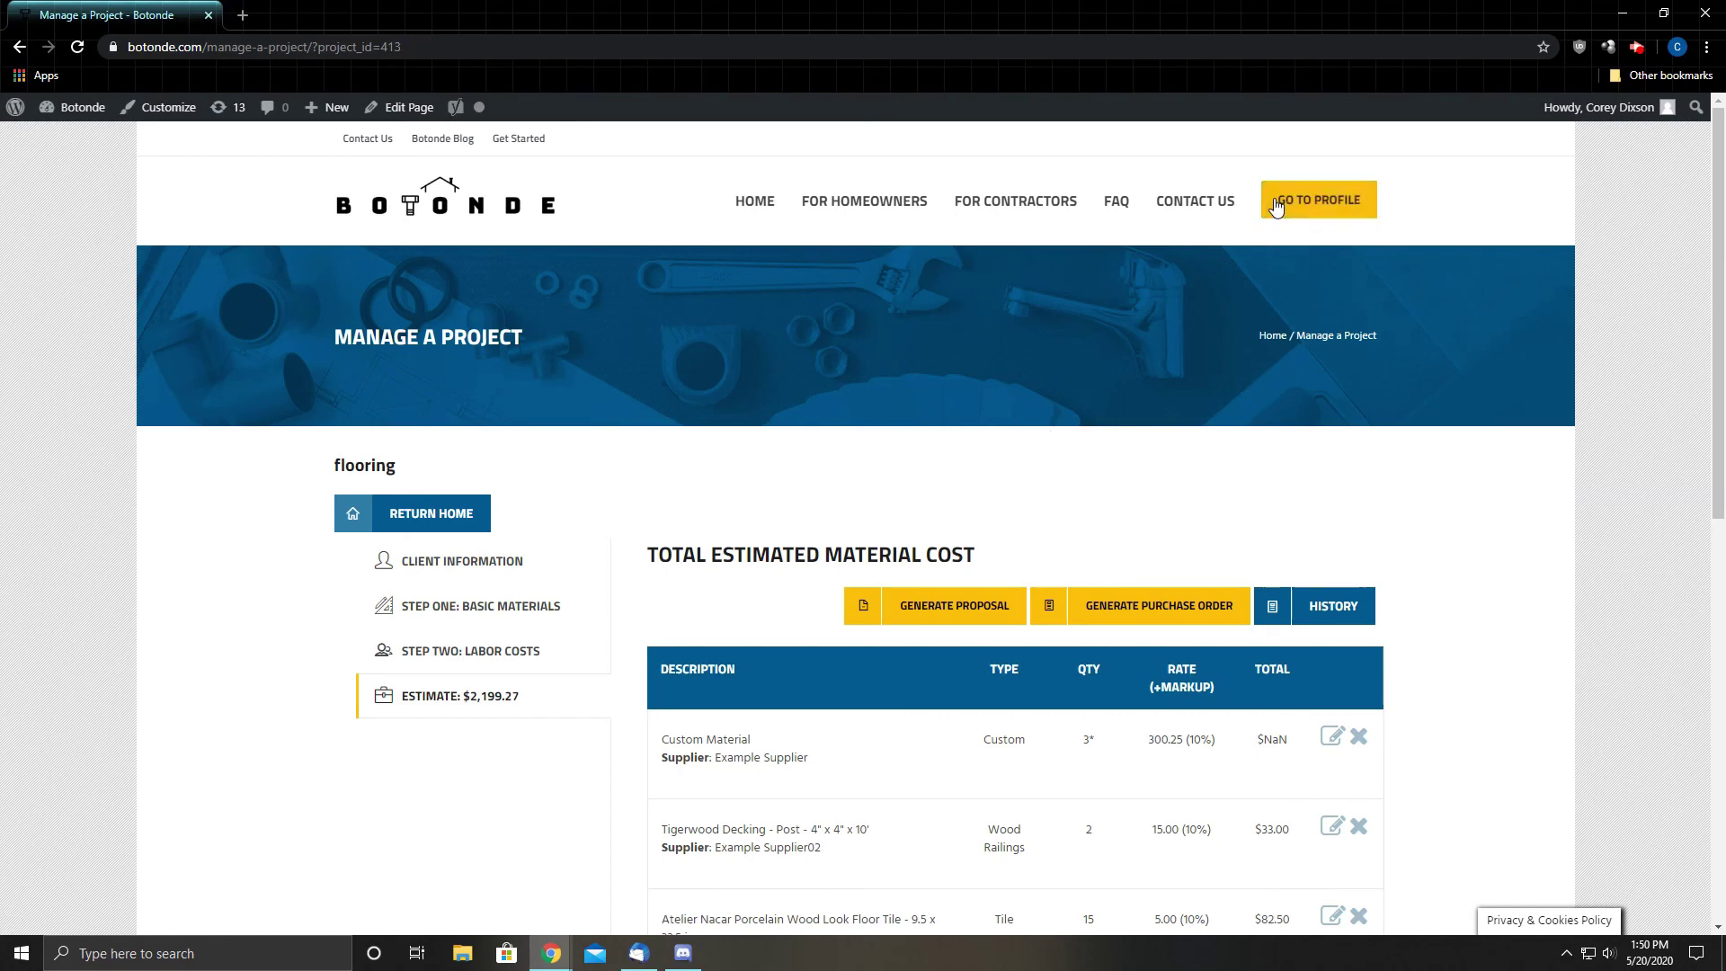
Open the Live Demo For Contractors page and review its registration form and demo details.
{"action": "mouse_move", "coordinate": [1026, 201]}
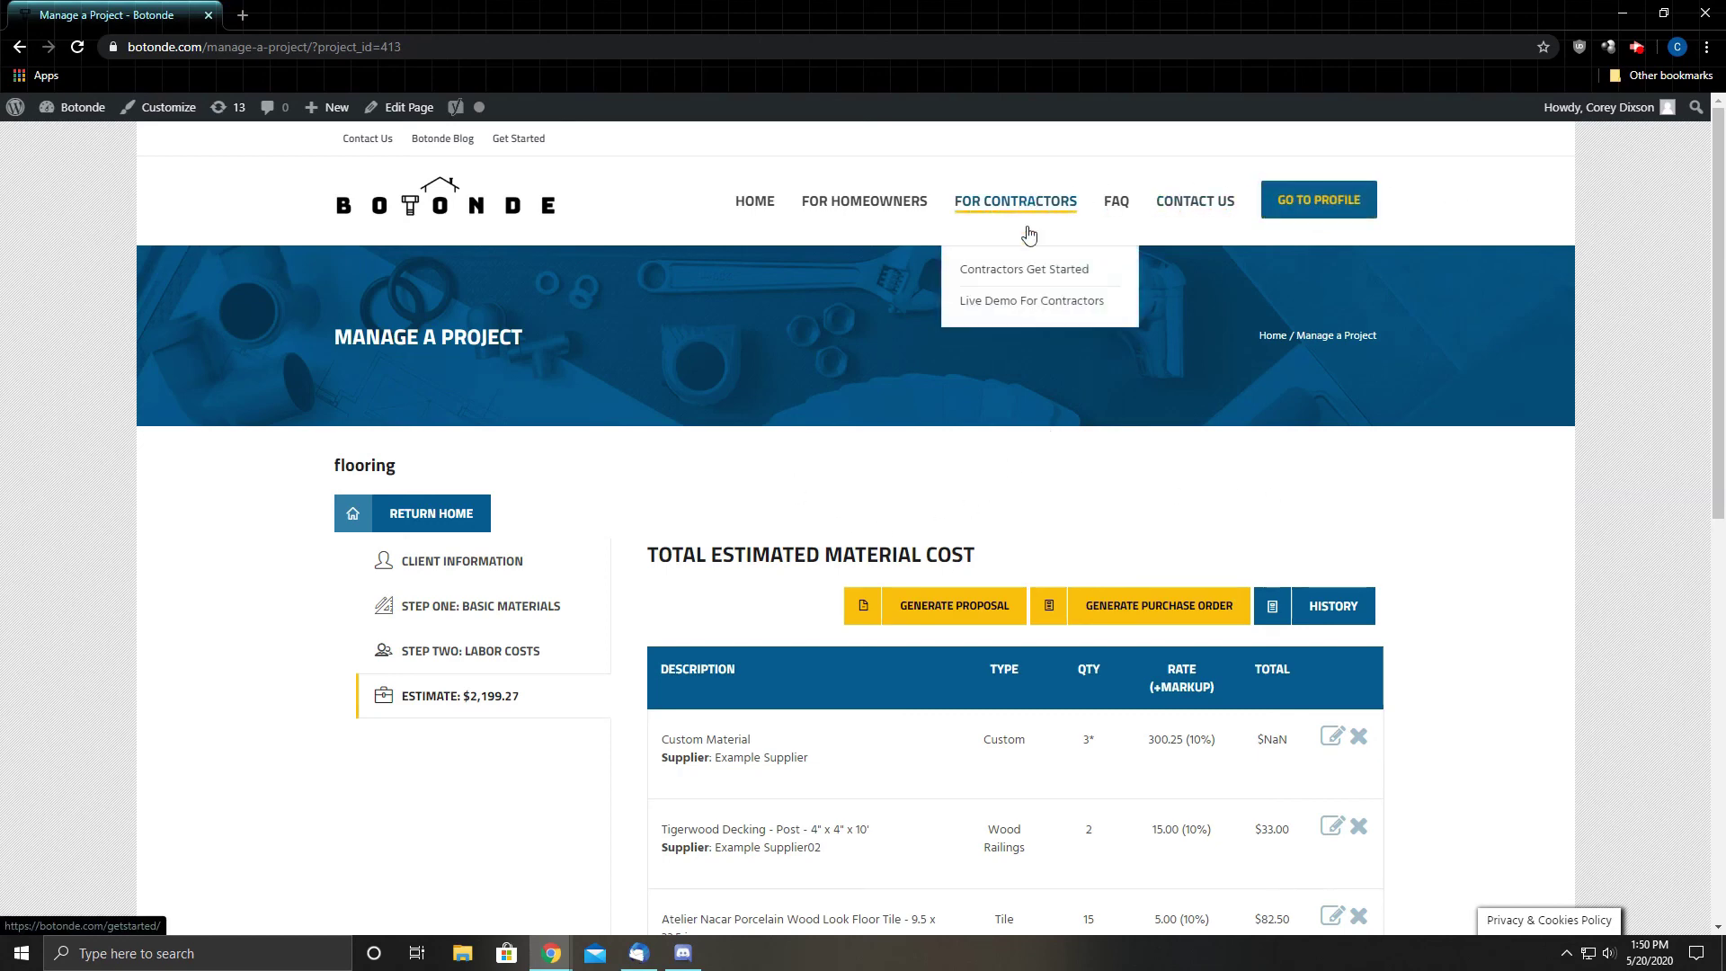
{"action": "left_click", "coordinate": [1022, 302]}
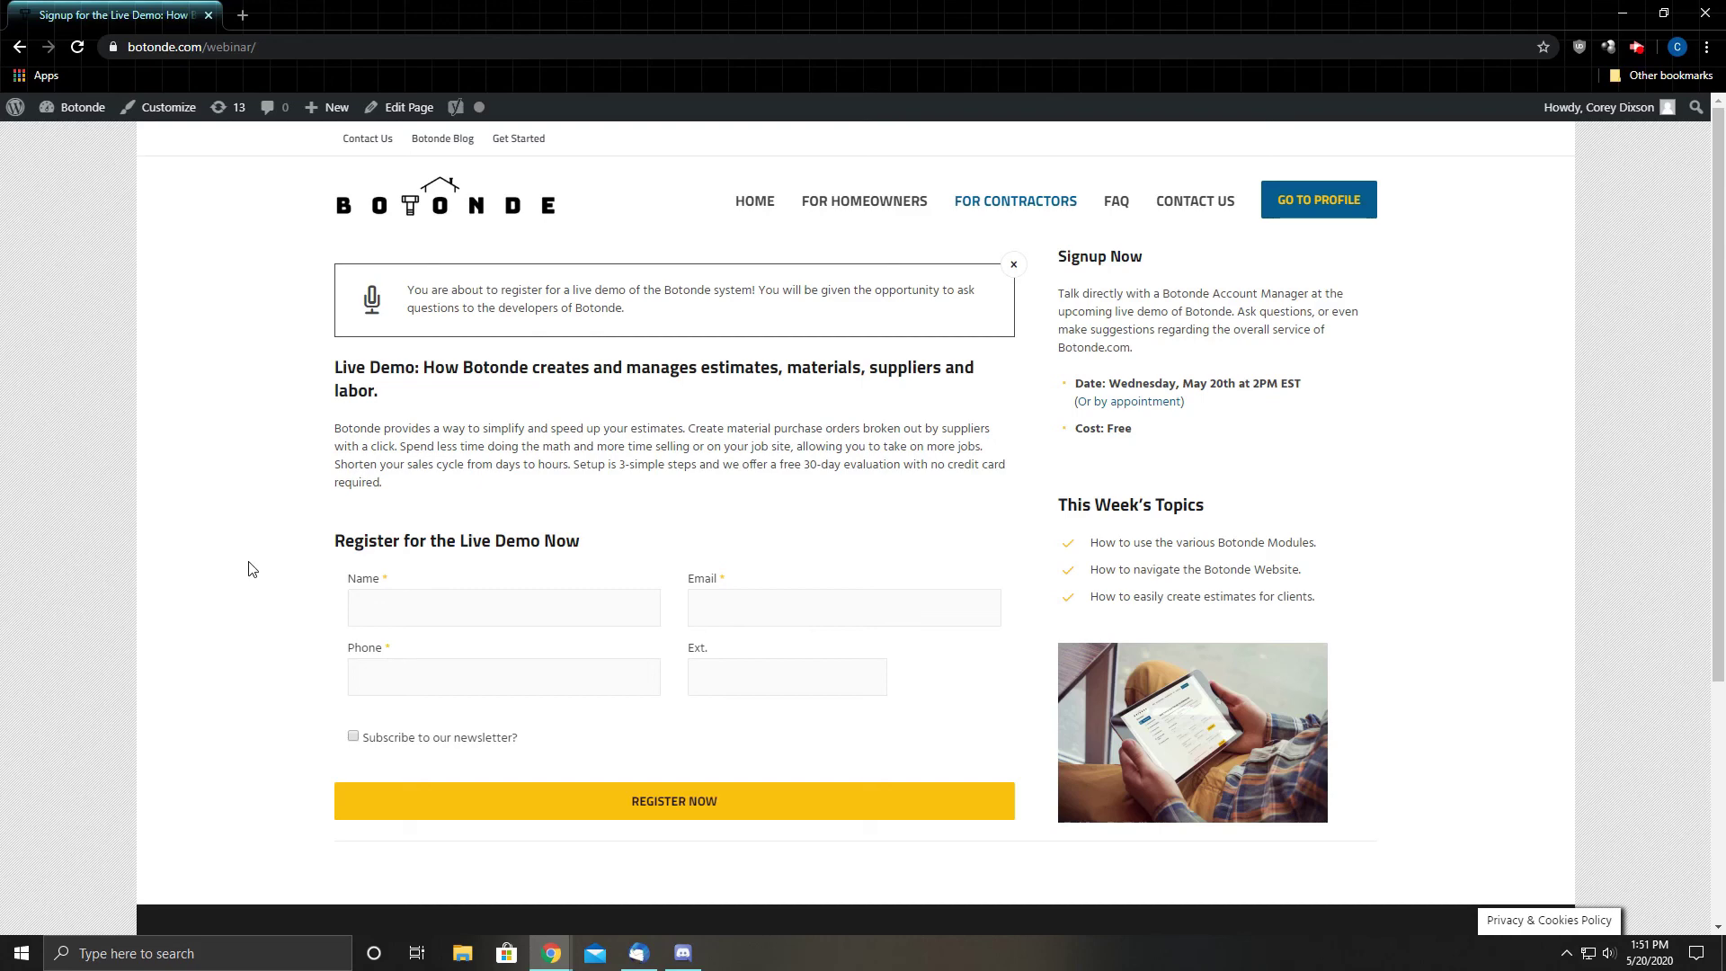
{"action": "scroll", "coordinate": [262, 596], "scroll_direction": "down", "scroll_amount": 2}
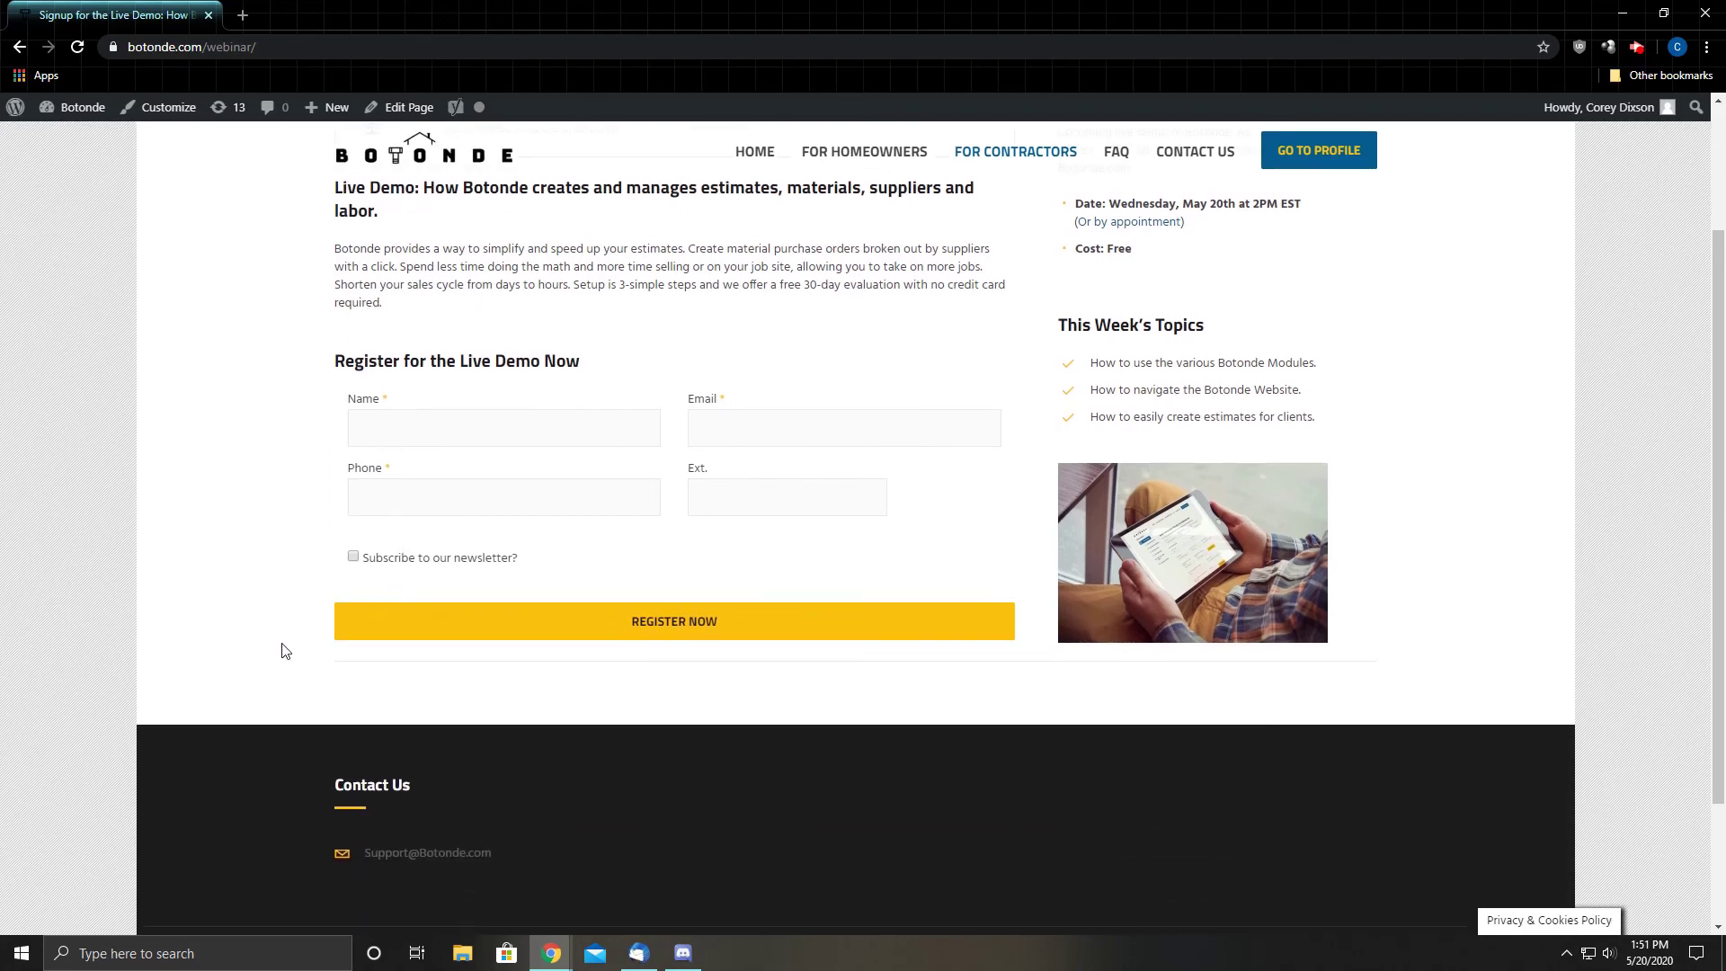
{"action": "scroll", "coordinate": [281, 649], "scroll_direction": "up", "scroll_amount": 2}
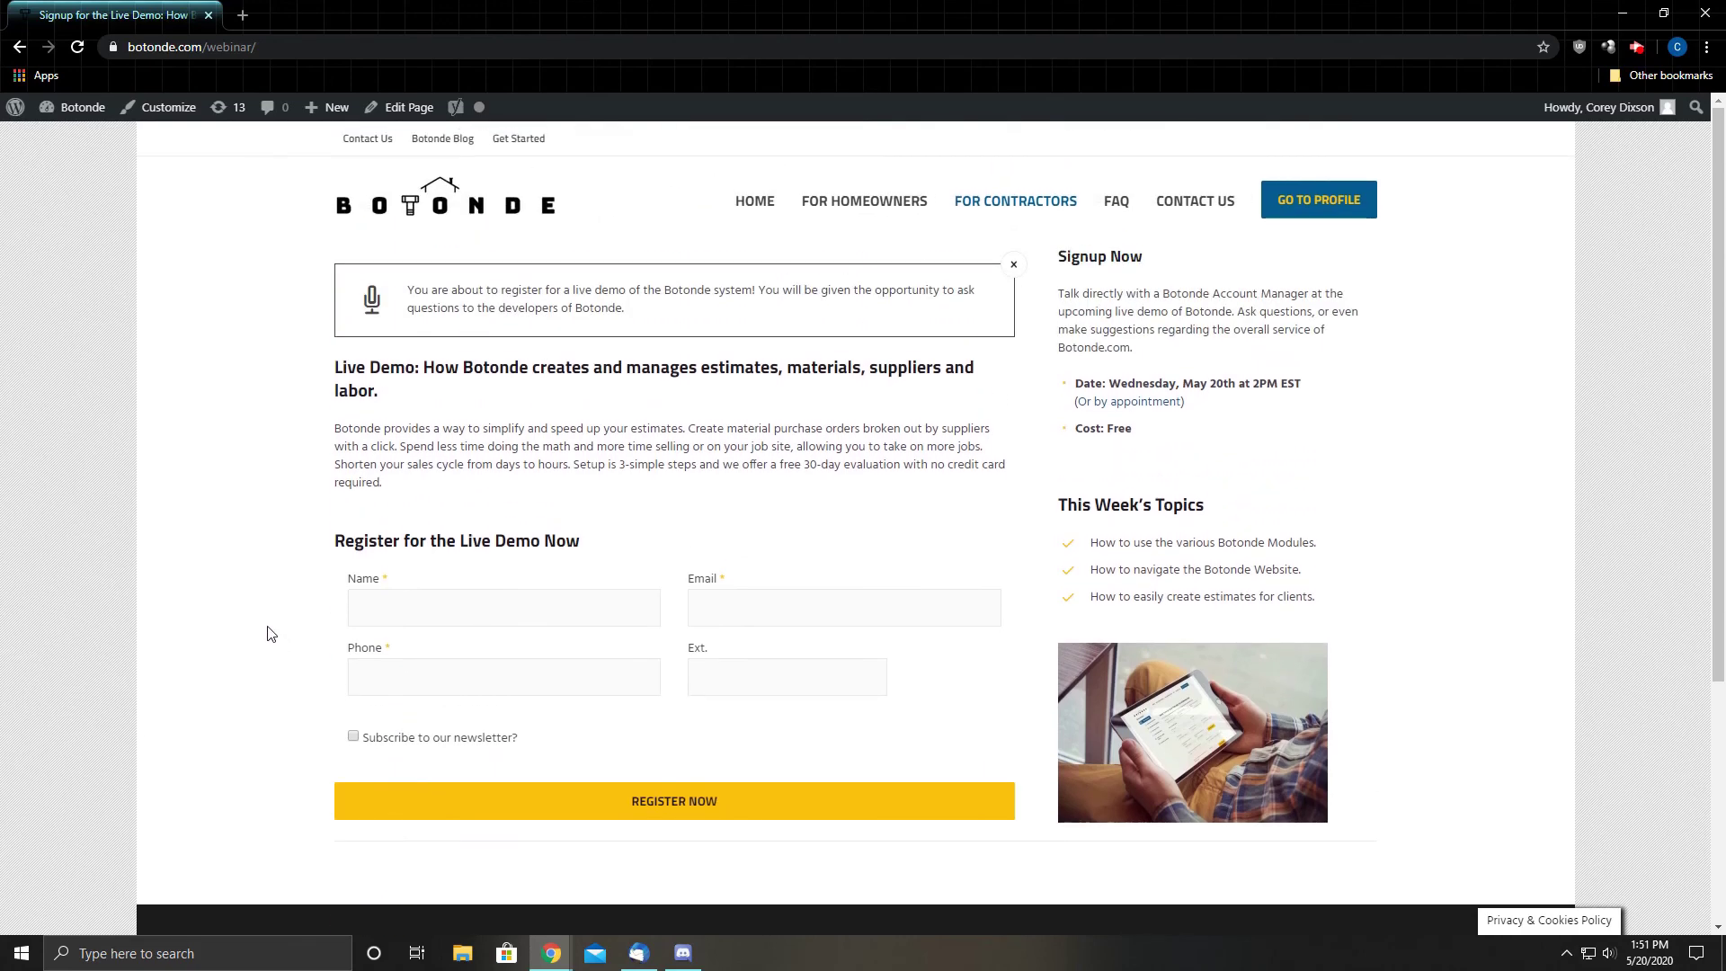